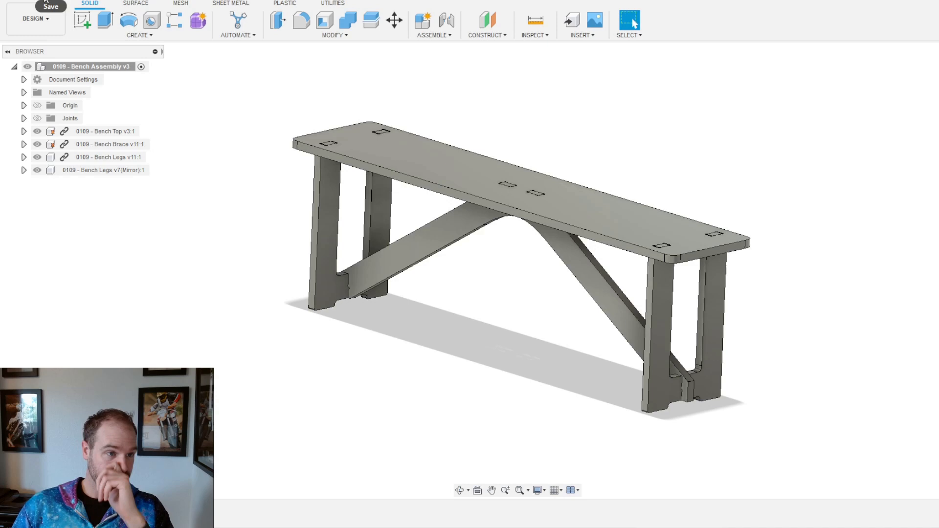
Step: Start a new blank design and open a sketch on the ground XY plane
click(30, 5)
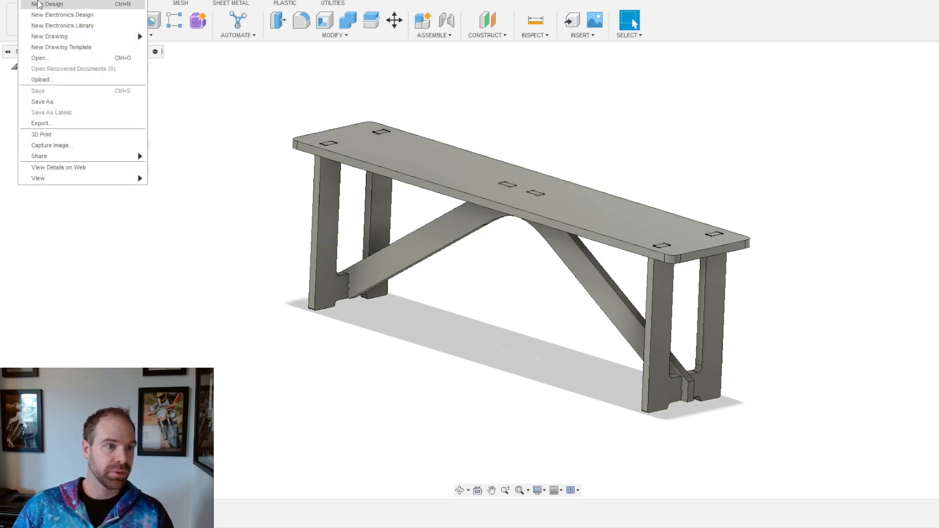
click(39, 5)
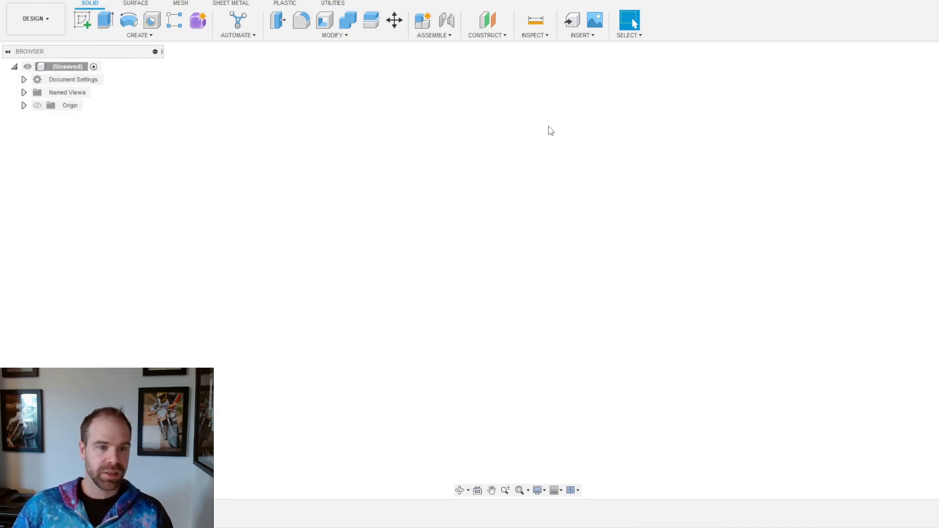
click(81, 25)
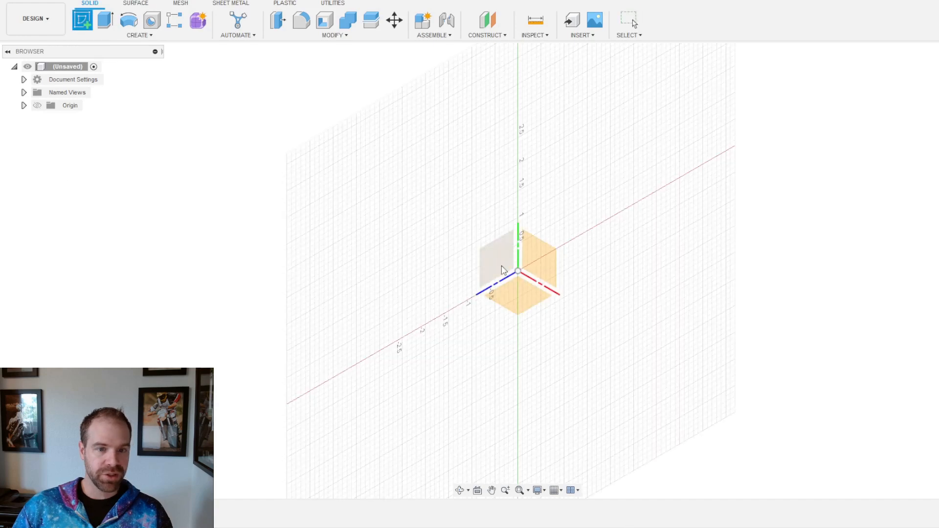
click(522, 297)
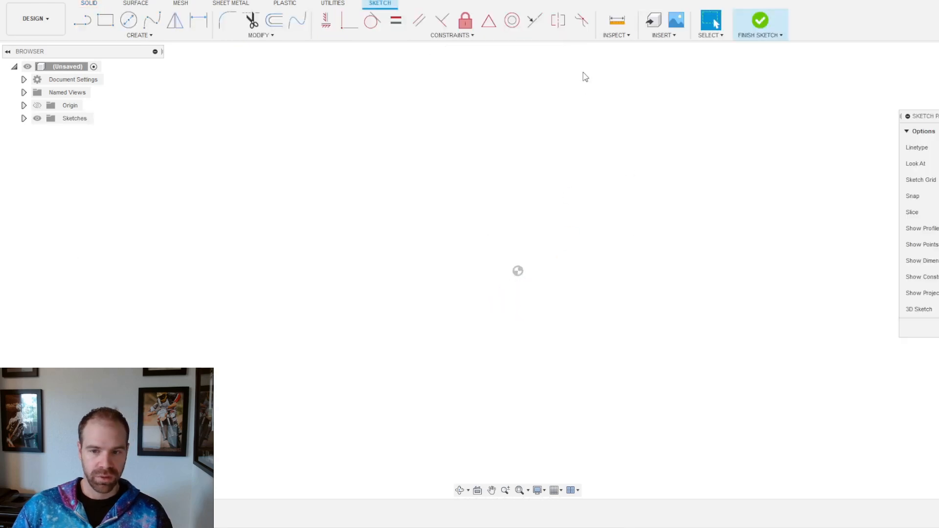
Step: Choose the Center Rectangle sketch tool
click(104, 23)
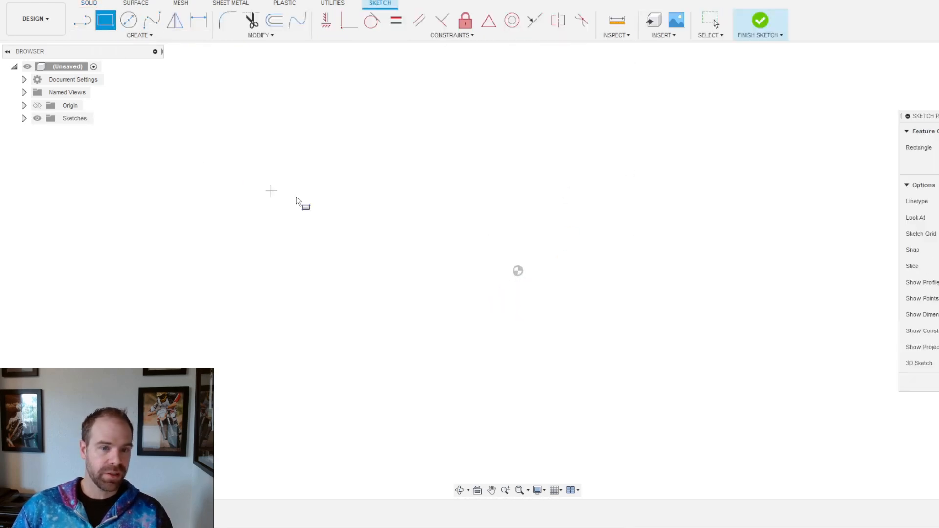
click(124, 37)
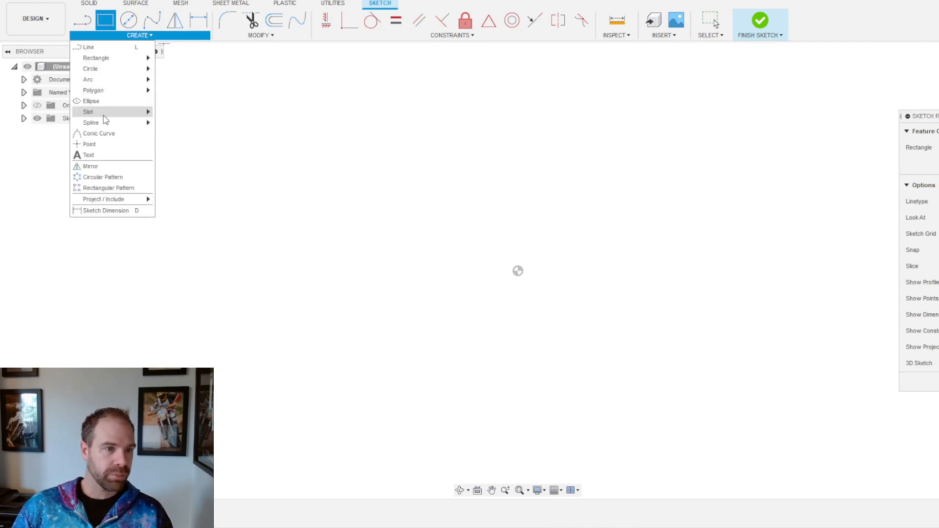
mouse_move(108, 124)
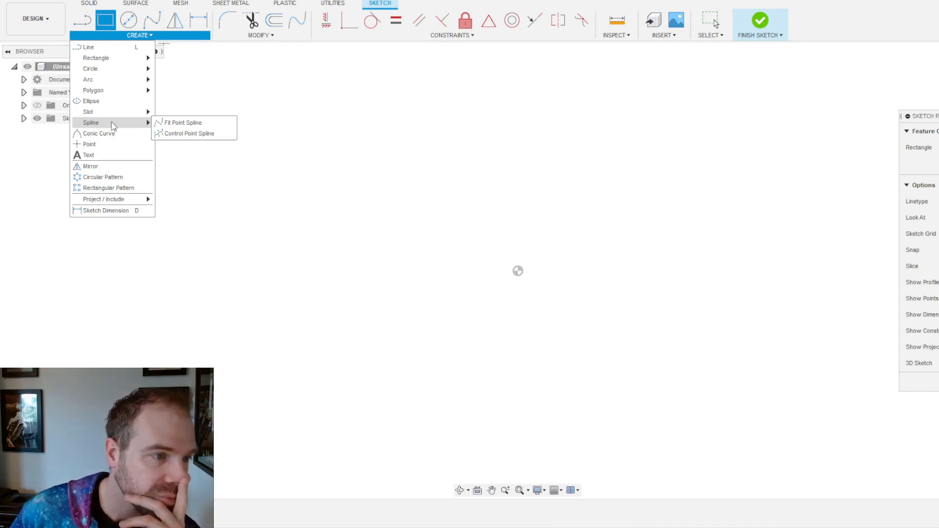
mouse_move(120, 62)
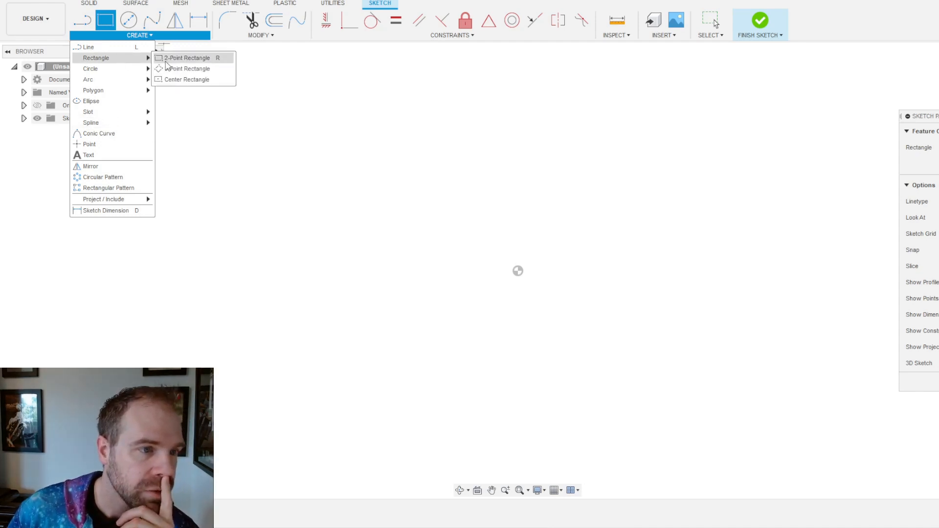
click(195, 82)
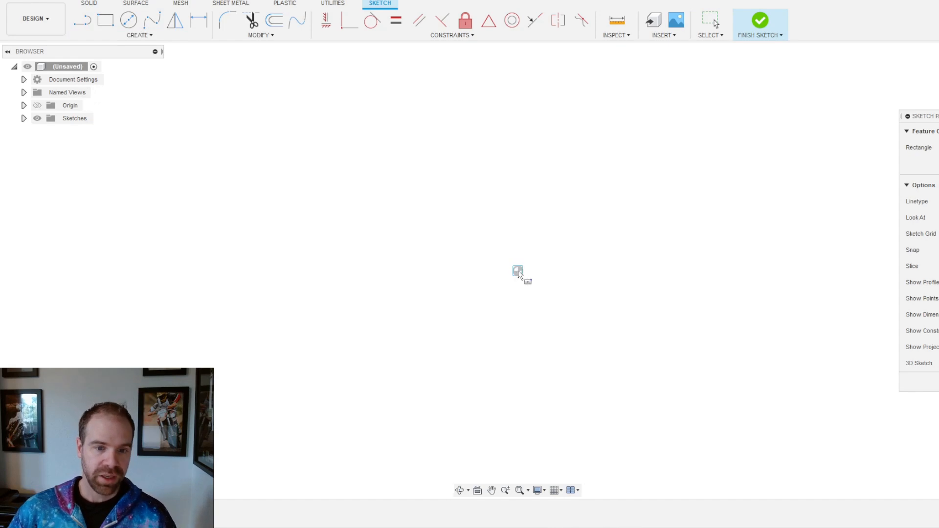
Step: Draw a centre rectangle on the origin, 8 ft wide by 4 ft high
click(518, 270)
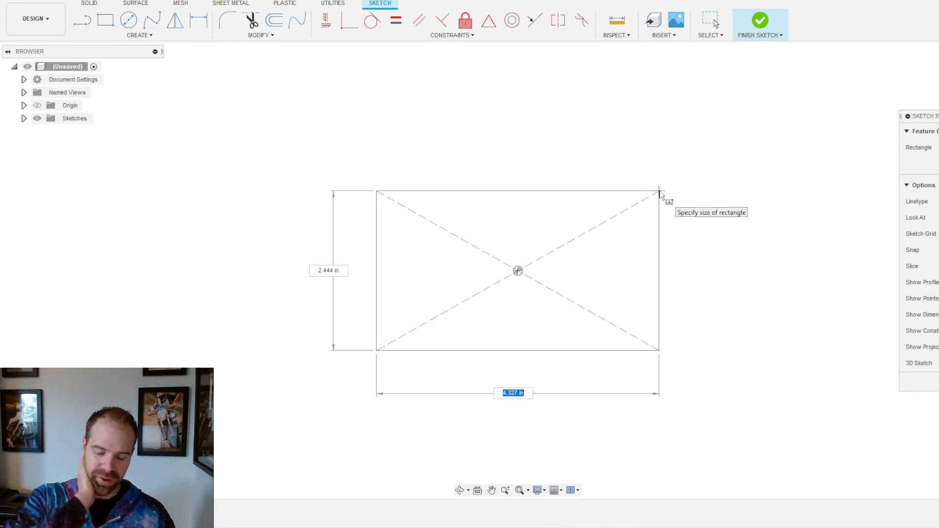
text(8 ft)
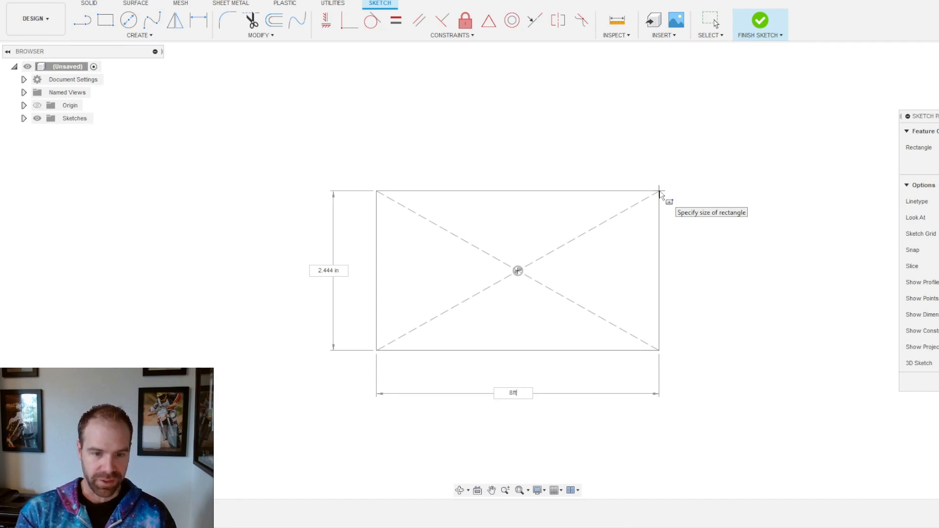
key(Tab)
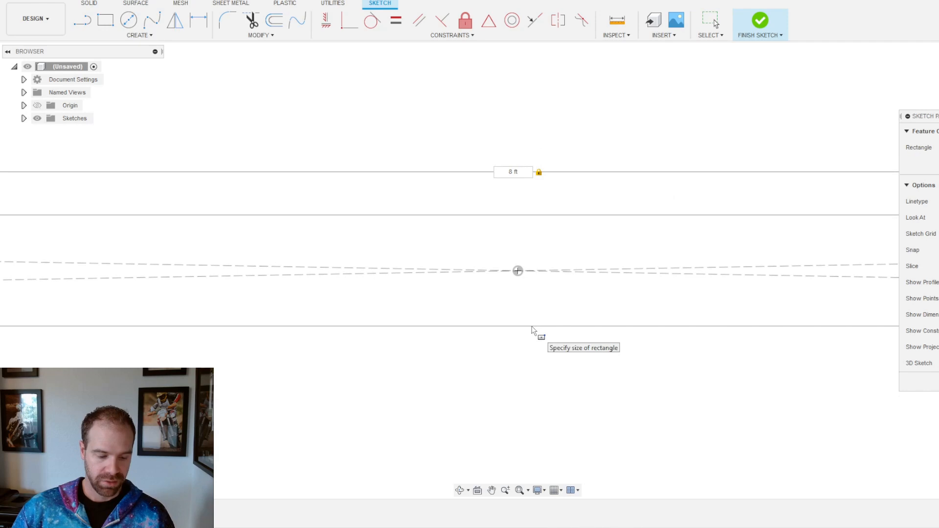
scroll(548, 340, down, 3)
scroll(538, 382, down, 3)
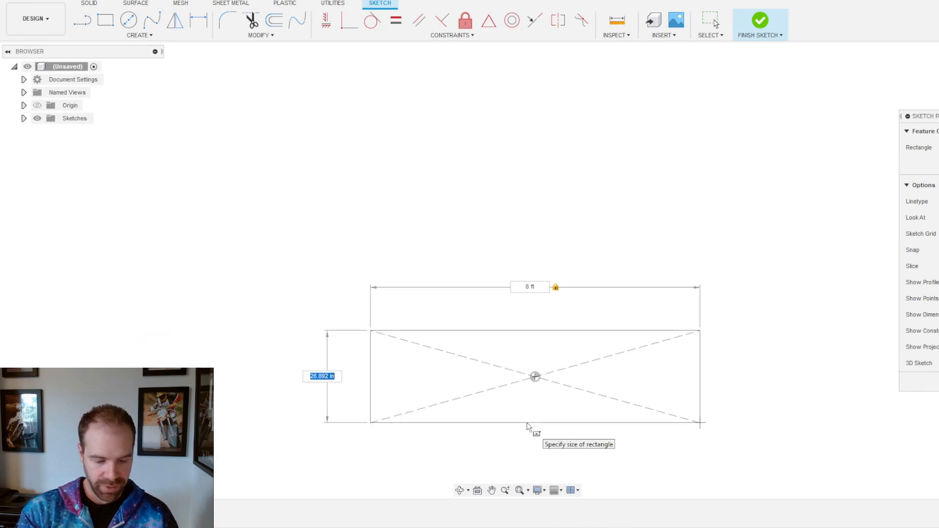
text(4ft)
key(Tab)
key(Return)
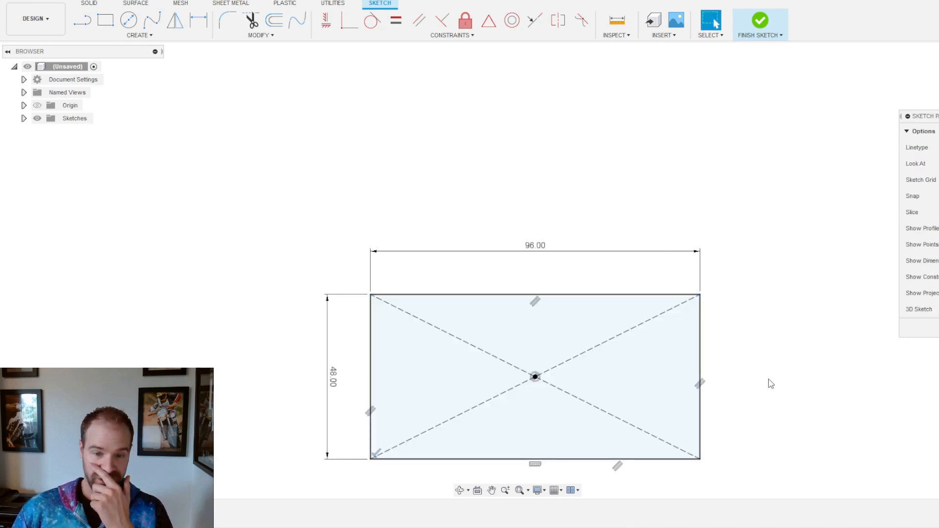
Step: Finish the rectangle sketch and return to solid modelling
mouse_move(557, 427)
shift+middle_down()
mouse_move(563, 368)
mouse_move(596, 384)
mouse_move(575, 386)
mouse_move(574, 375)
shift+middle_up()
click(555, 404)
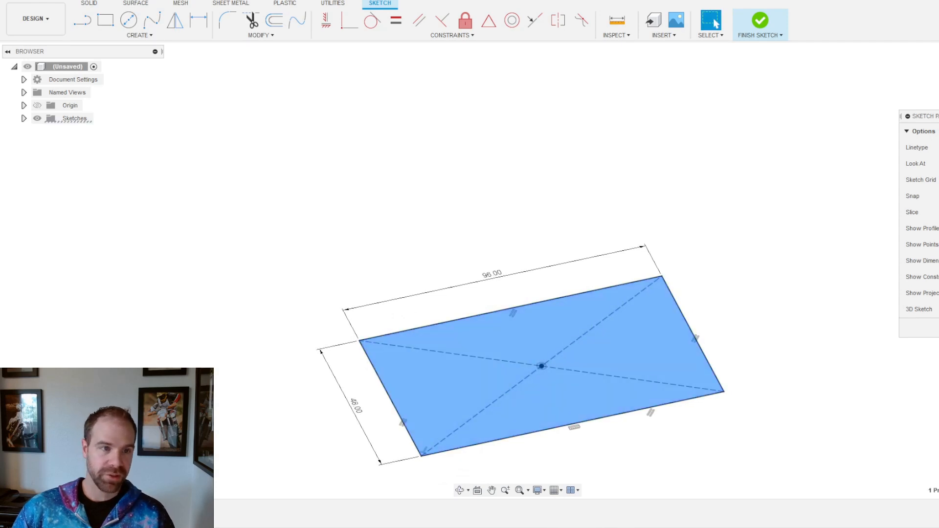
click(91, 4)
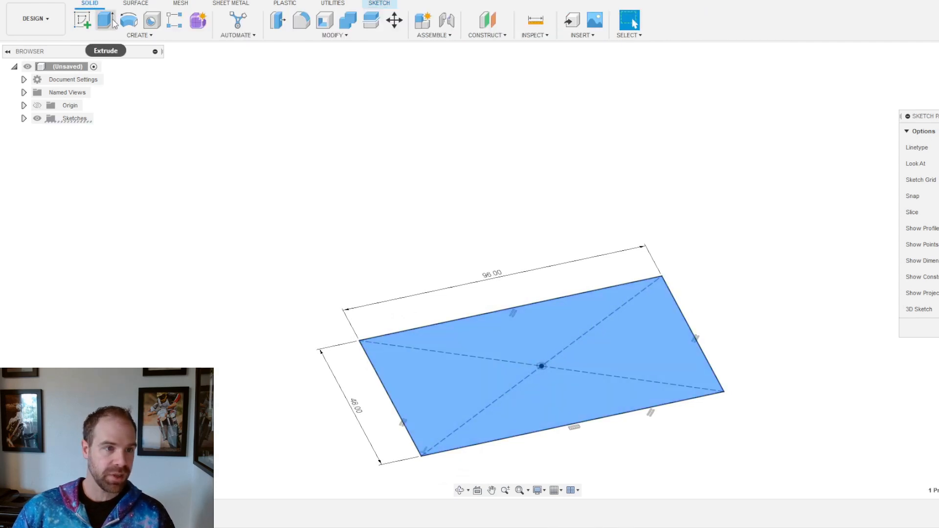
click(106, 20)
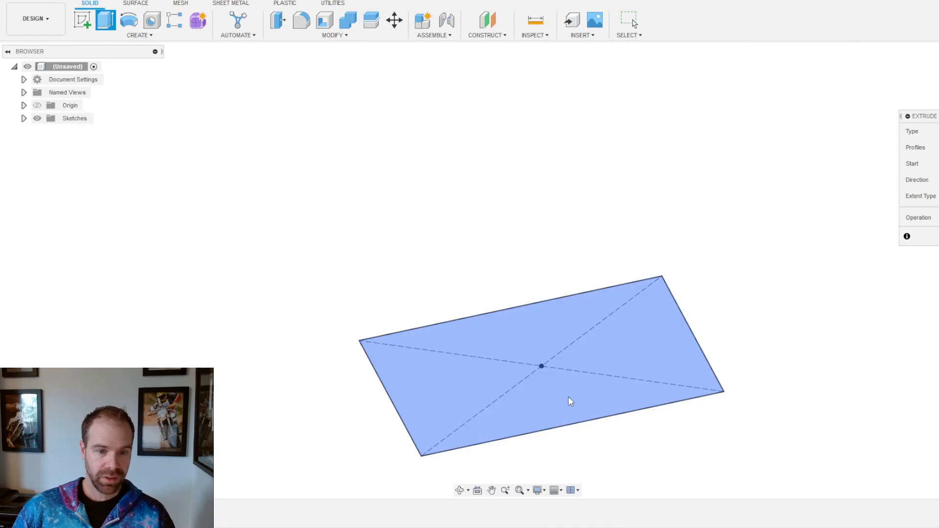
Step: Extrude the rectangle profile 0.75 in to form the plywood sheet
click(534, 326)
text(.75)
key(Return)
key(Return)
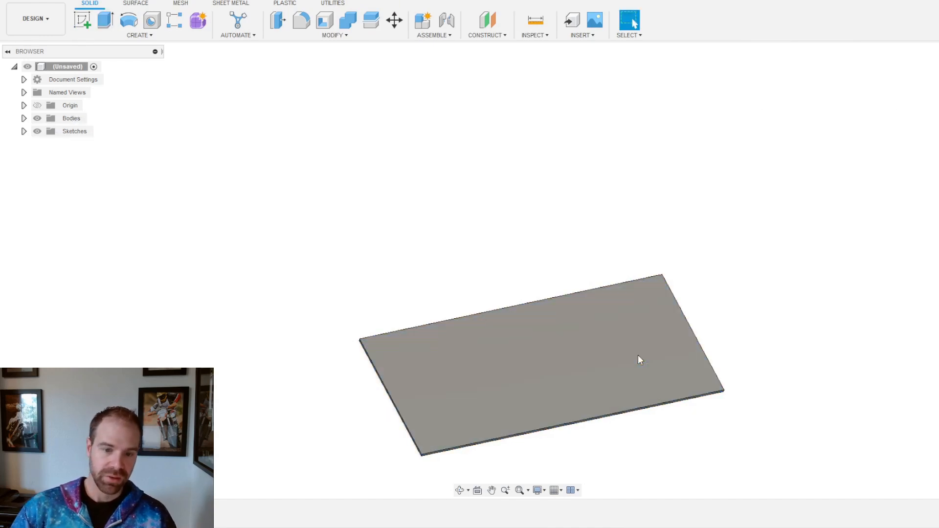
scroll(406, 283, down, 2)
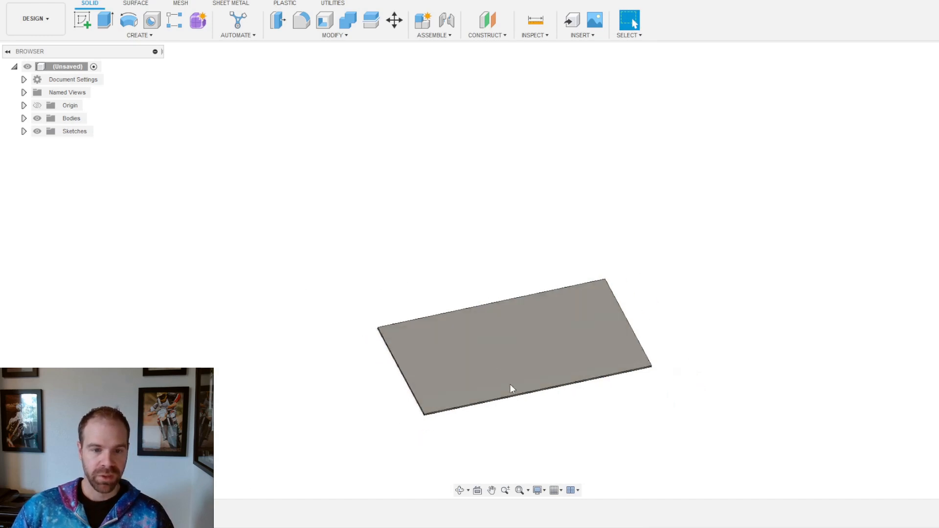
Step: Save the design as '4x8 Plywood'
click(8, 6)
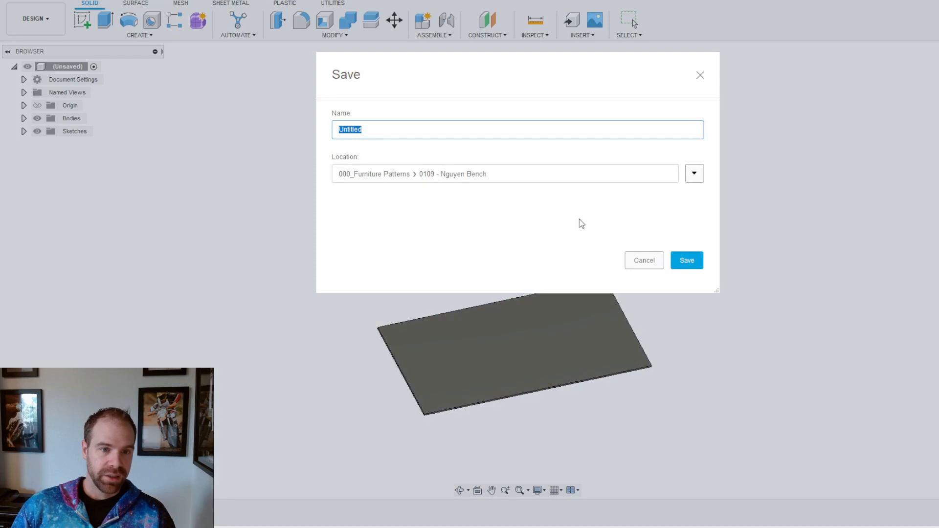
text(Pl)
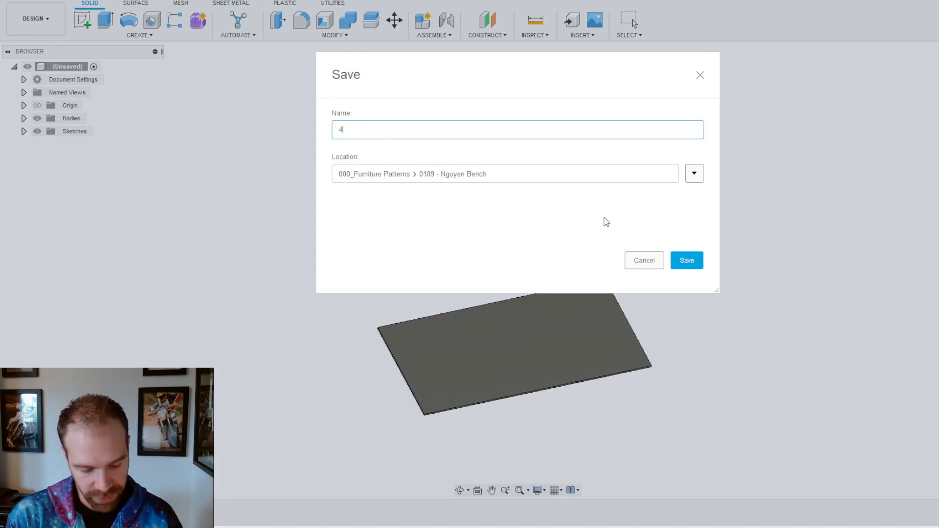
text(ywood)
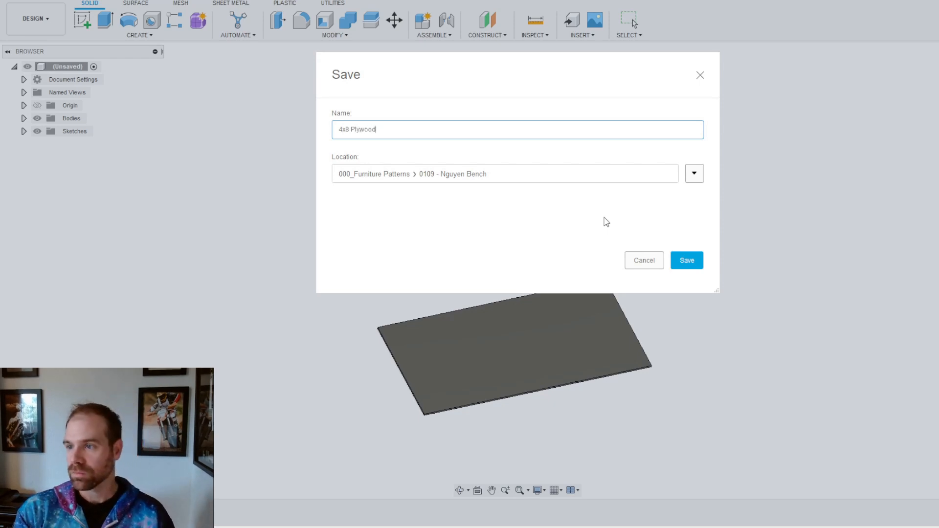
key(Return)
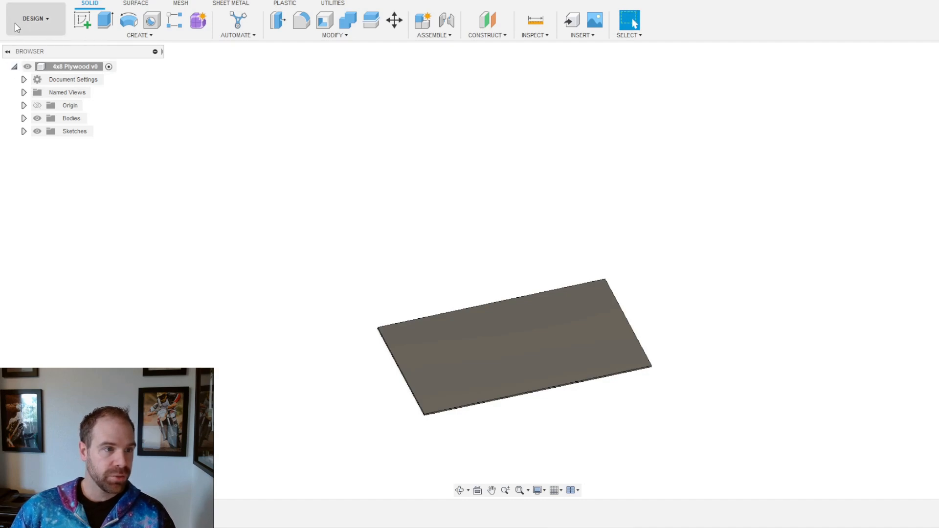
Step: Insert the Bench Top from the Data Panel, delete it, and save version 2
click(15, 5)
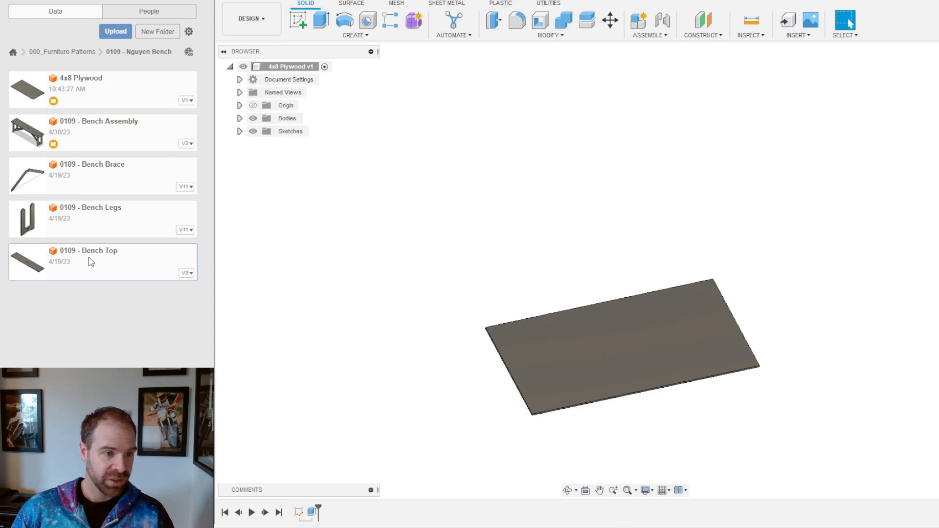
drag(178, 275, 582, 276)
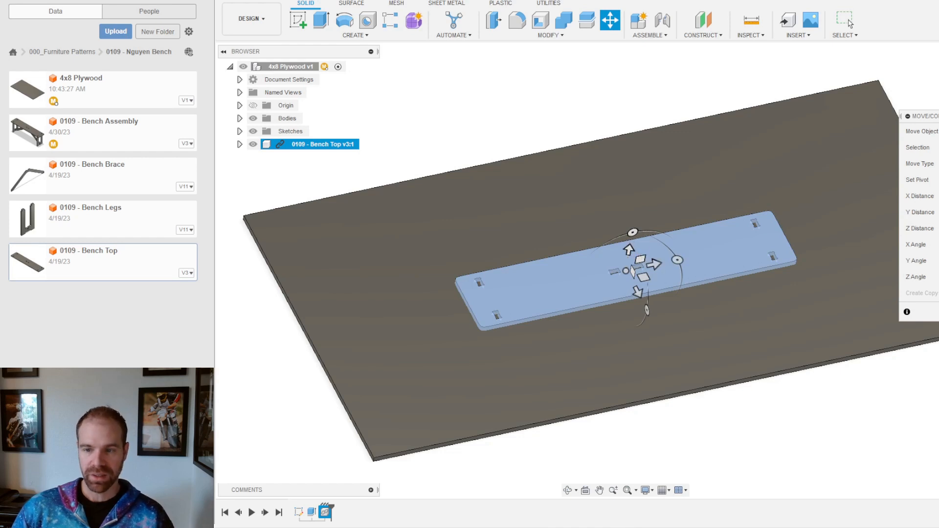
click(849, 21)
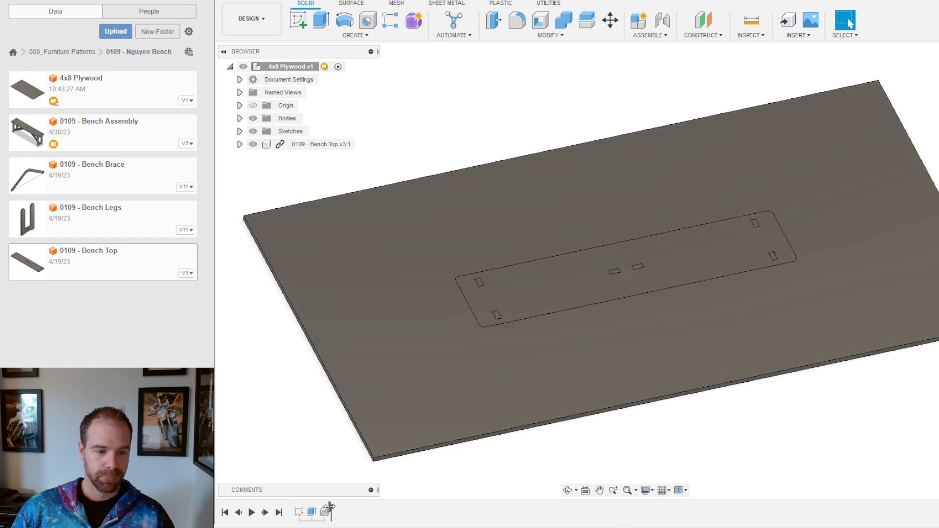
click(325, 513)
key(Delete)
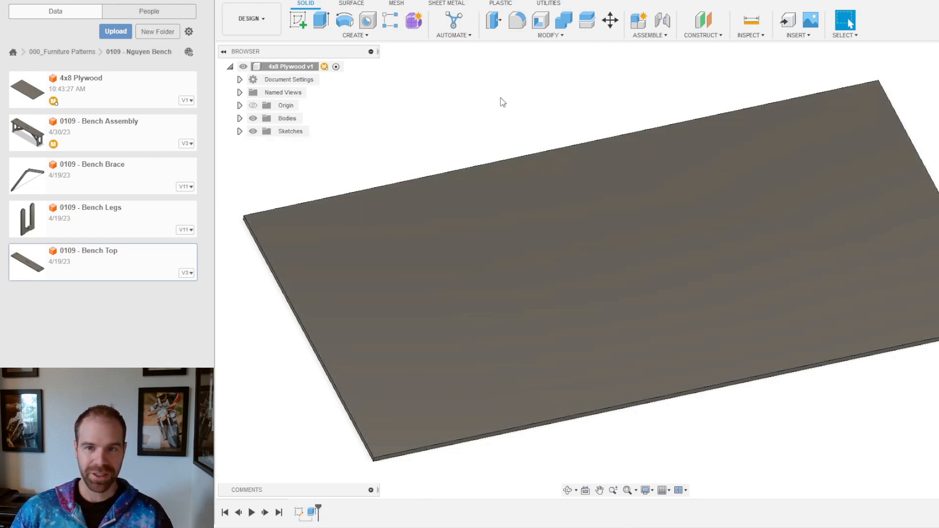
key(ctrl+s)
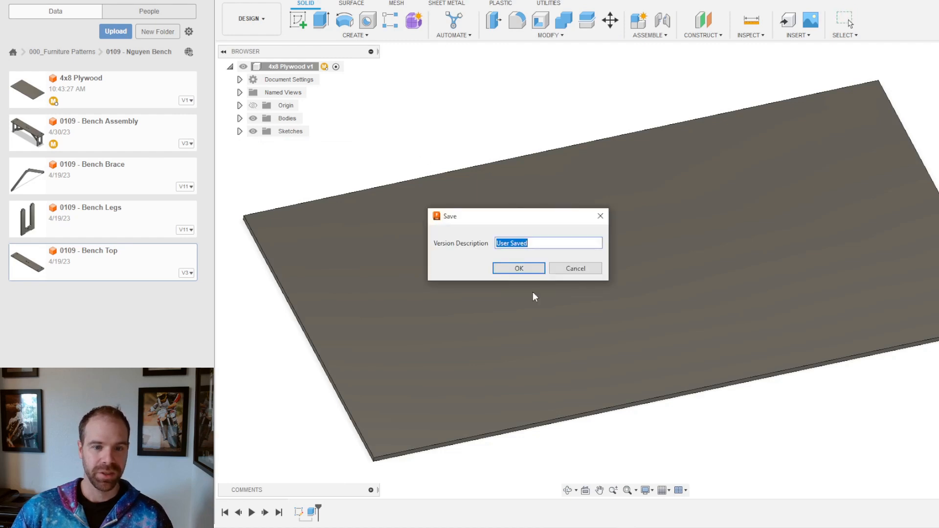
click(528, 273)
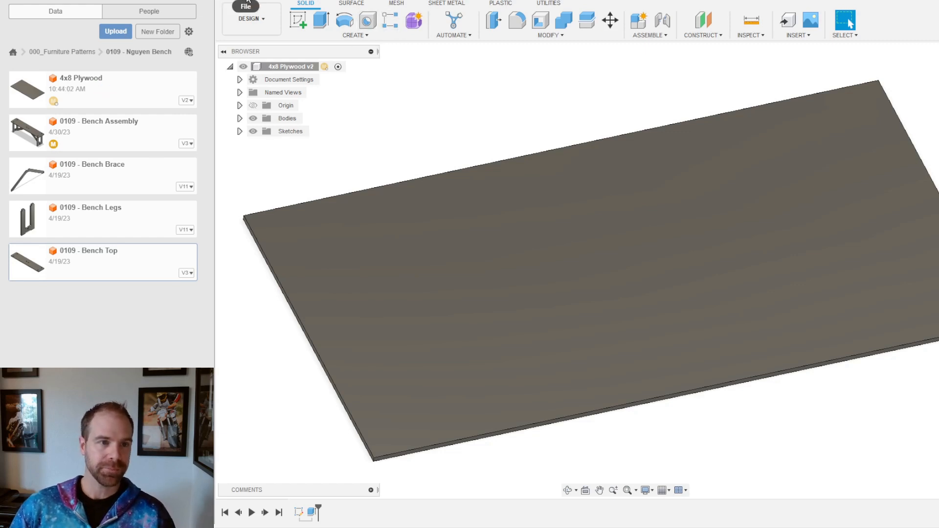
Step: Create another blank design and save it as 'Cut Layout' in the 0109 bench folder
click(245, 2)
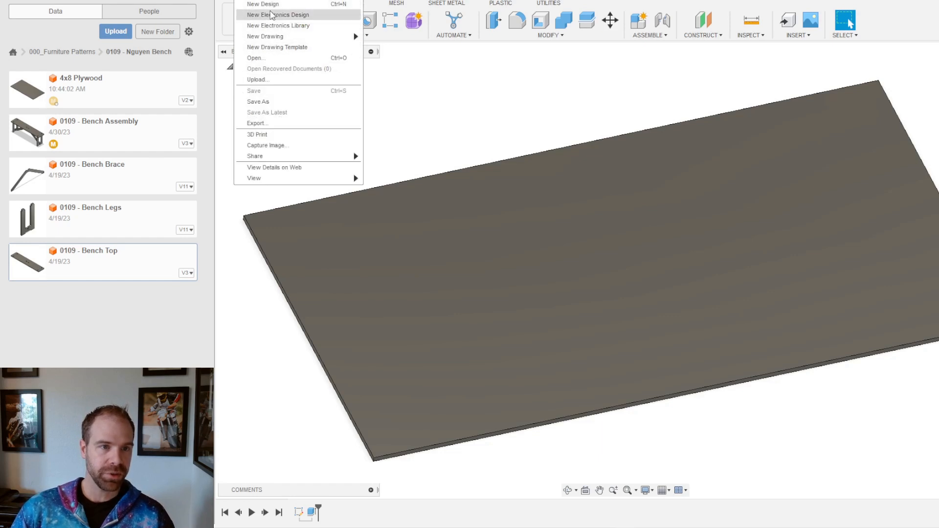
click(264, 4)
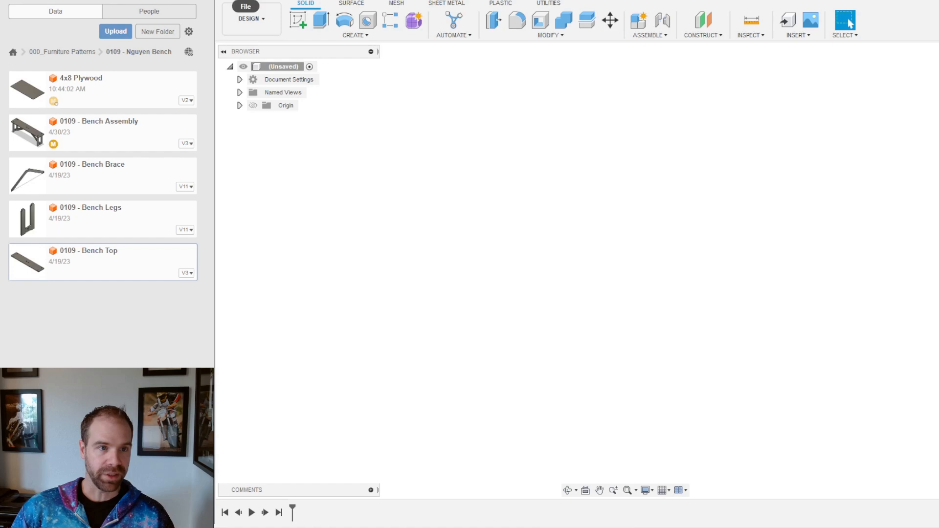
key(ctrl+s)
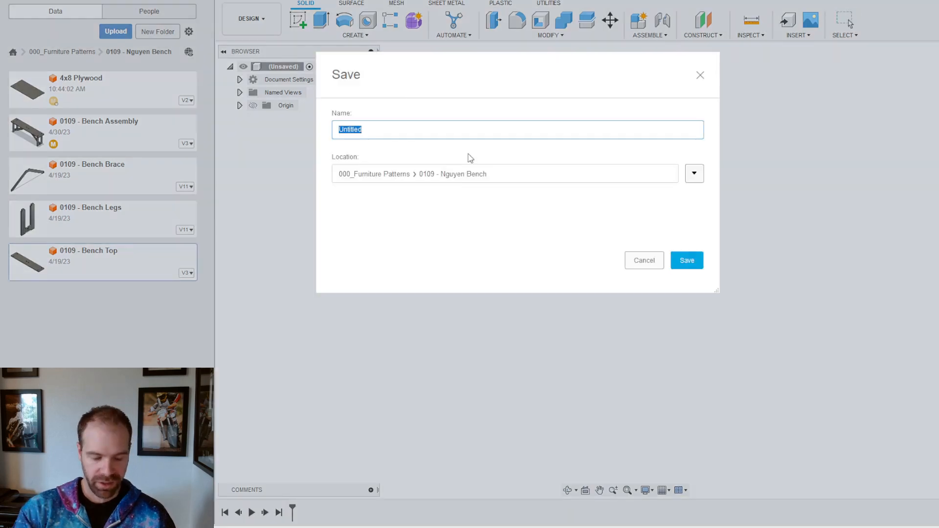
text(0)
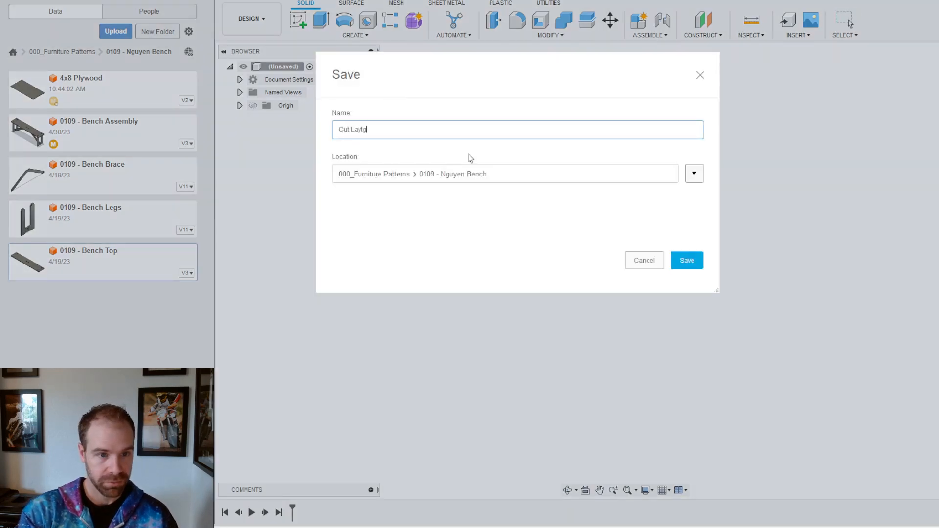
key(Return)
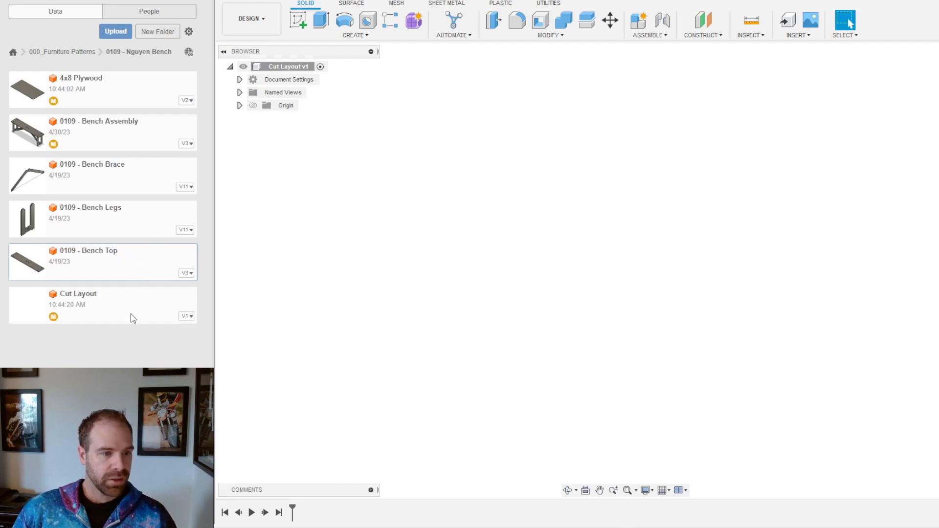
Step: Insert the 4x8 Plywood sheet into Cut Layout and ground it in place
drag(90, 84, 569, 216)
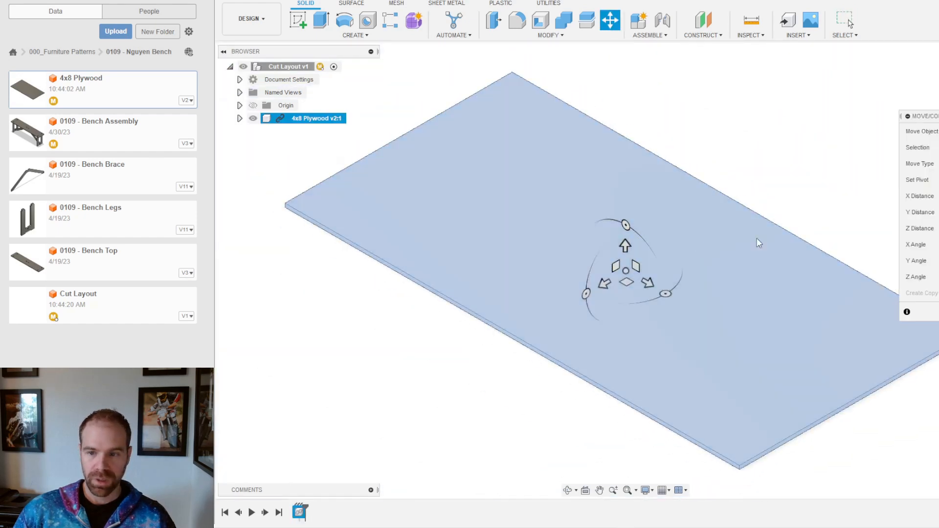
click(938, 312)
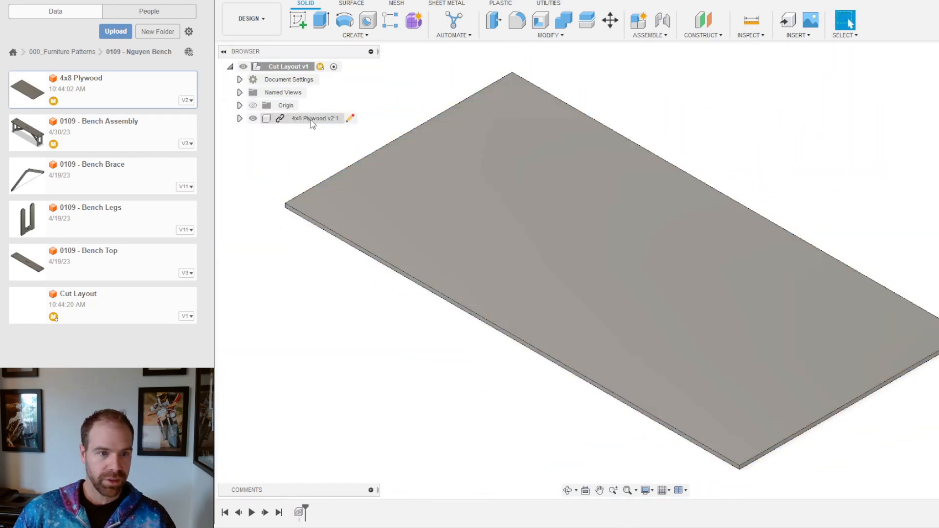
right_click(313, 119)
click(338, 146)
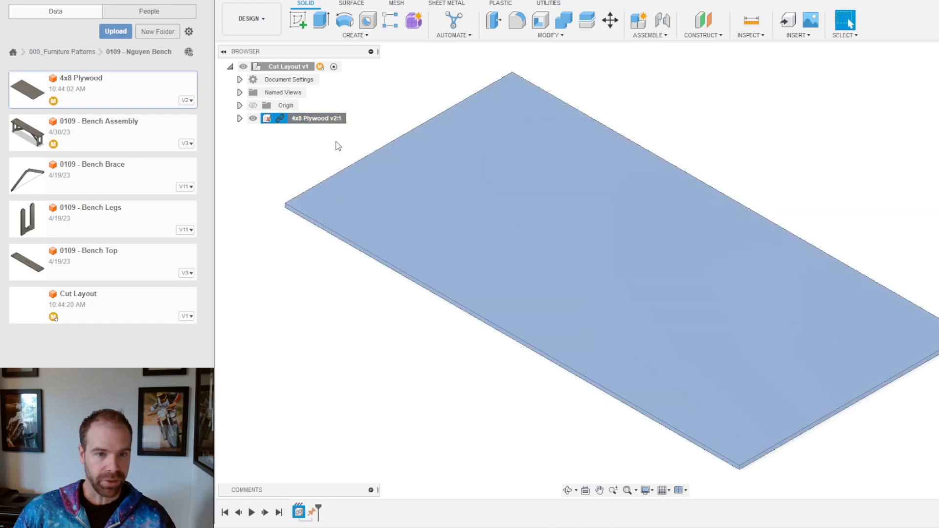
Step: Insert the 0109 - Bench Top design above the plywood sheet
click(437, 420)
shift+middle_drag(483, 350, 562, 293)
mouse_move(691, 161)
shift+middle_down()
mouse_move(671, 184)
mouse_move(708, 169)
shift+middle_up()
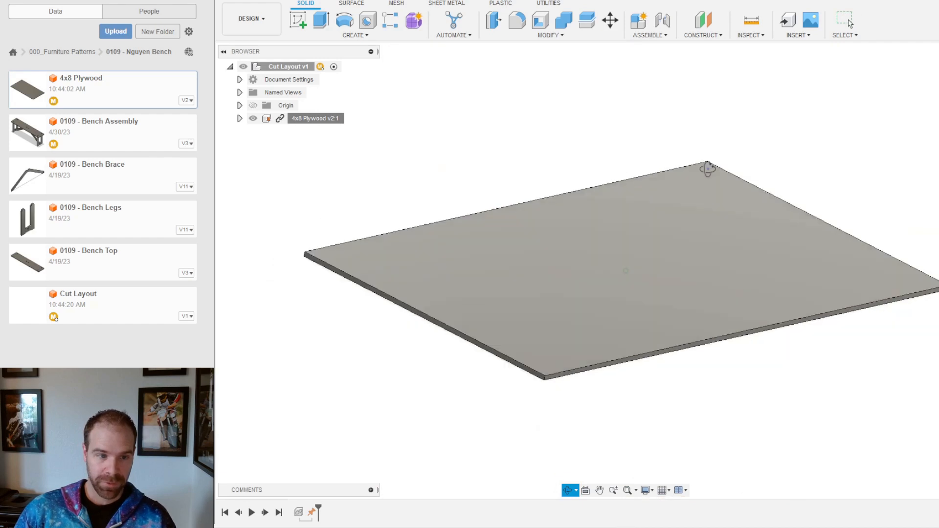
drag(89, 265, 552, 196)
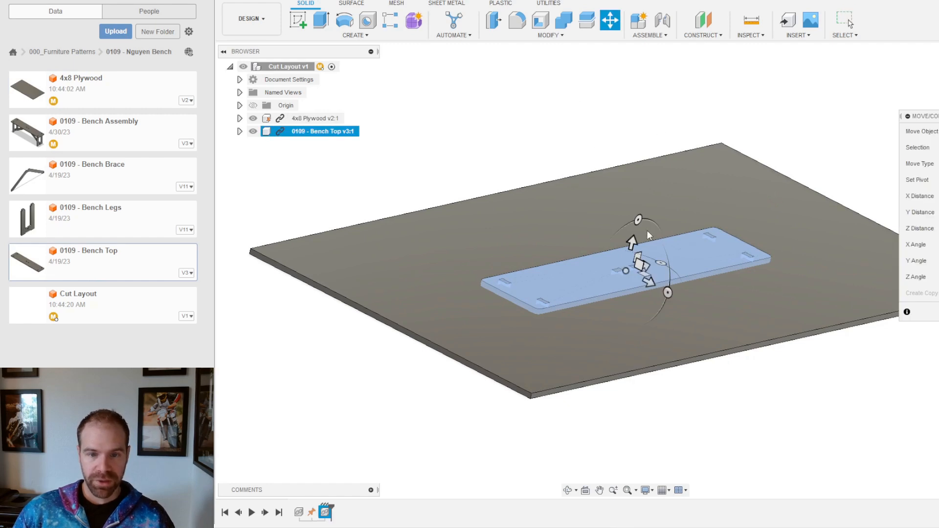
Step: Lift the Bench Top 14 in and snap a joint's first point to its corner
drag(633, 242, 659, 141)
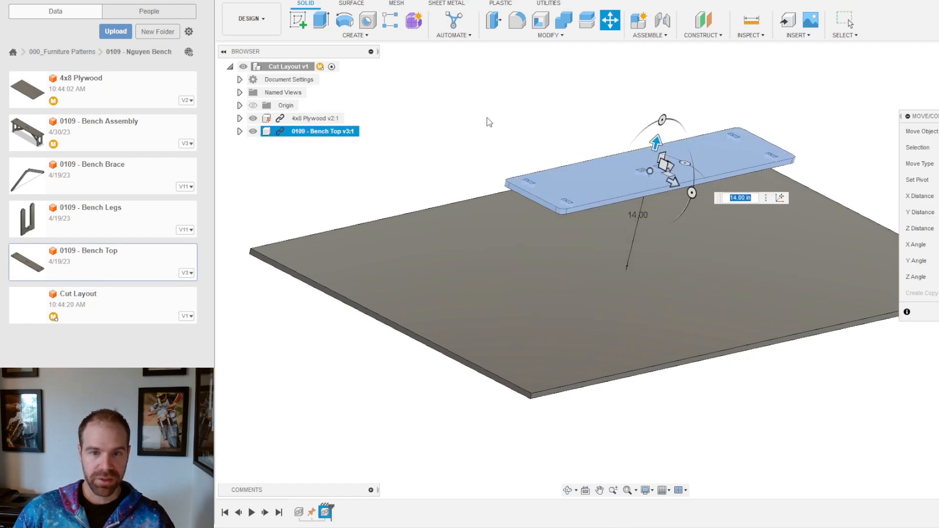
key(Return)
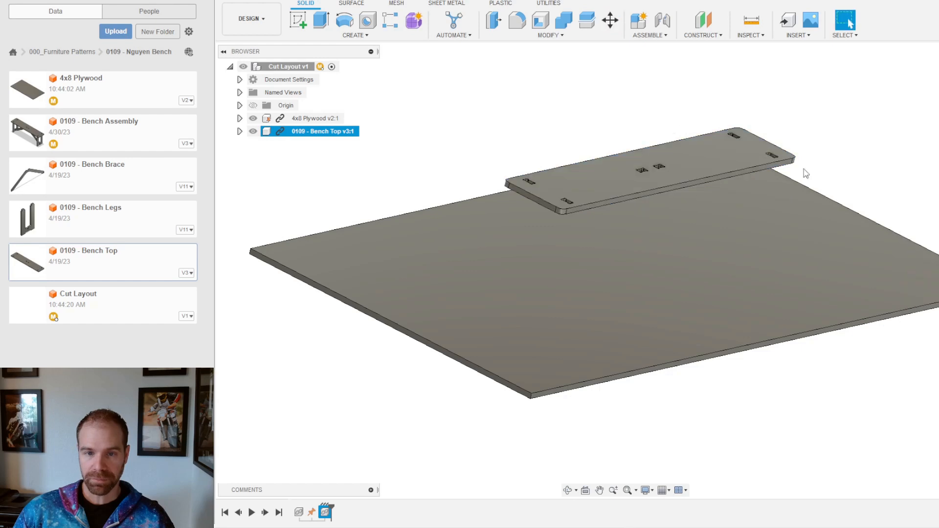
click(667, 23)
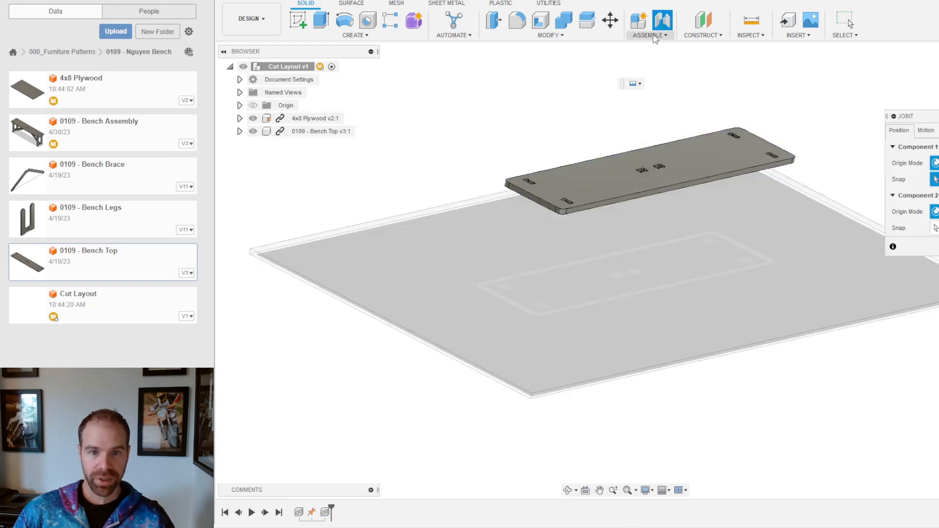
click(931, 147)
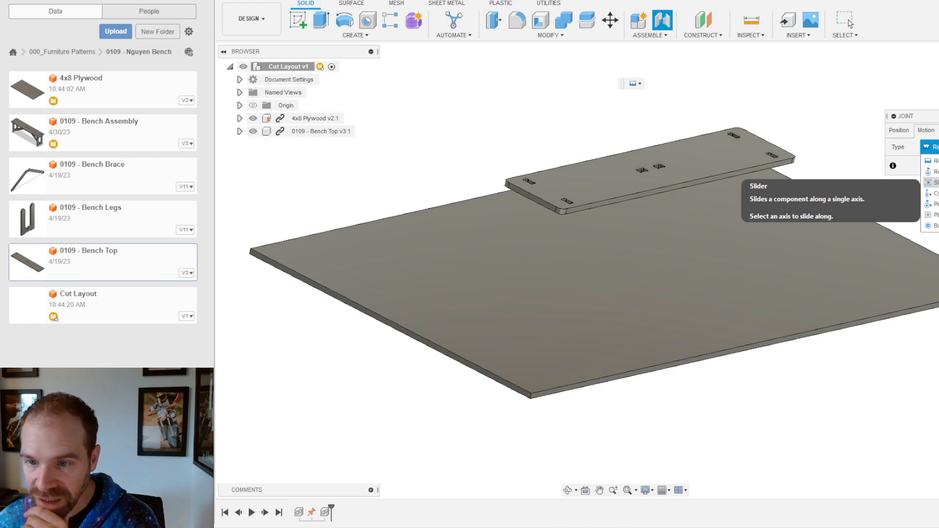
click(928, 182)
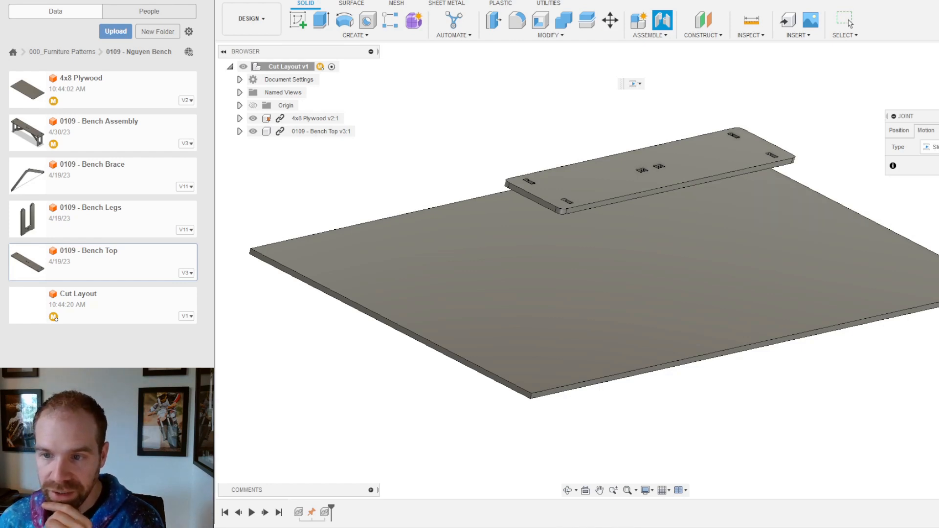
shift+middle_drag(770, 230, 732, 227)
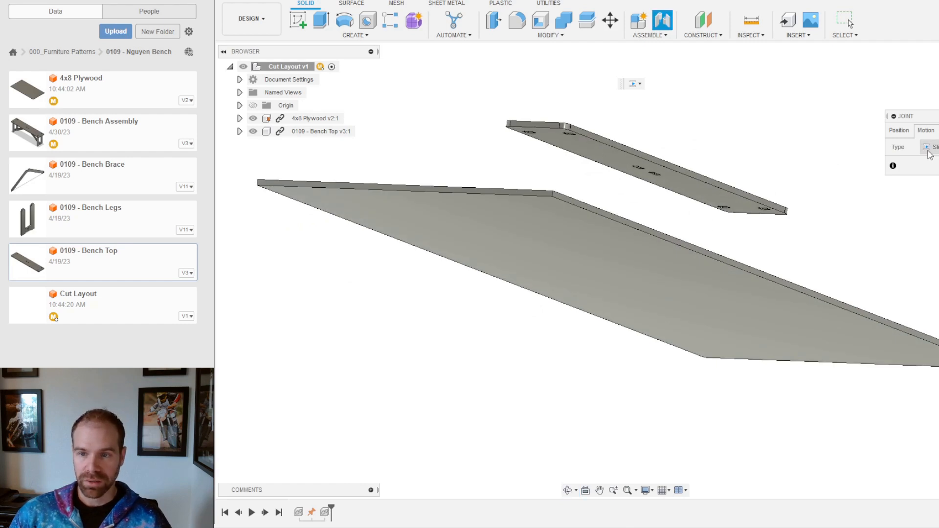
click(899, 130)
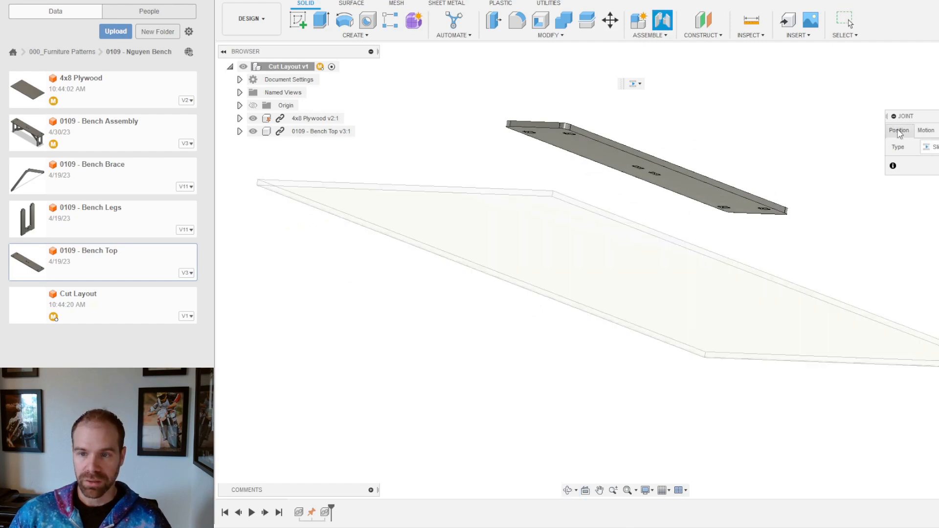
click(608, 157)
click(561, 130)
Step: Snap the joint to the plywood's corner with Planar motion and commit it
shift+middle_drag(635, 169, 636, 245)
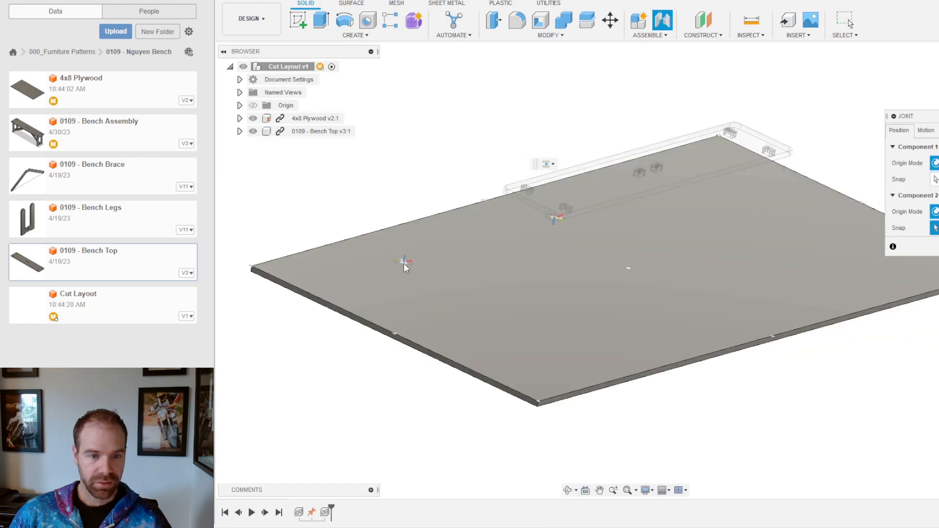
click(386, 262)
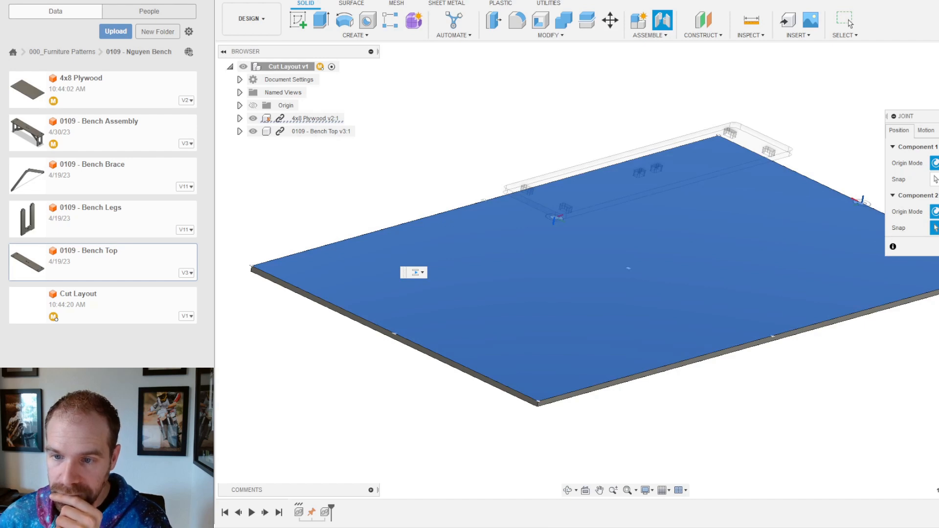
click(893, 248)
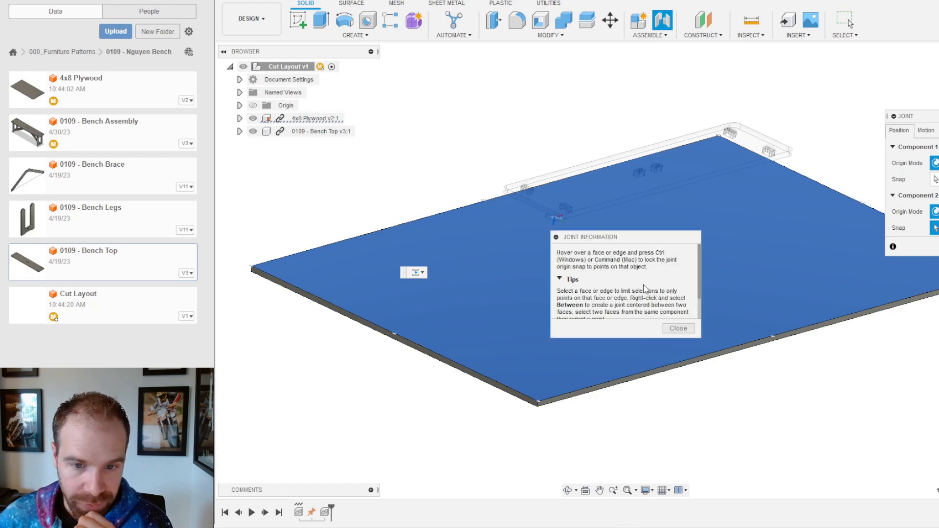
click(678, 328)
click(450, 297)
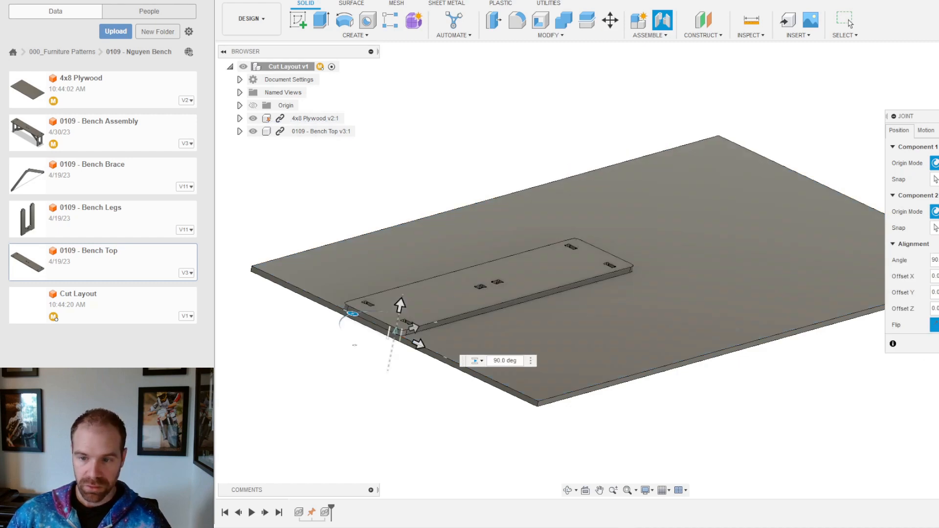
click(926, 130)
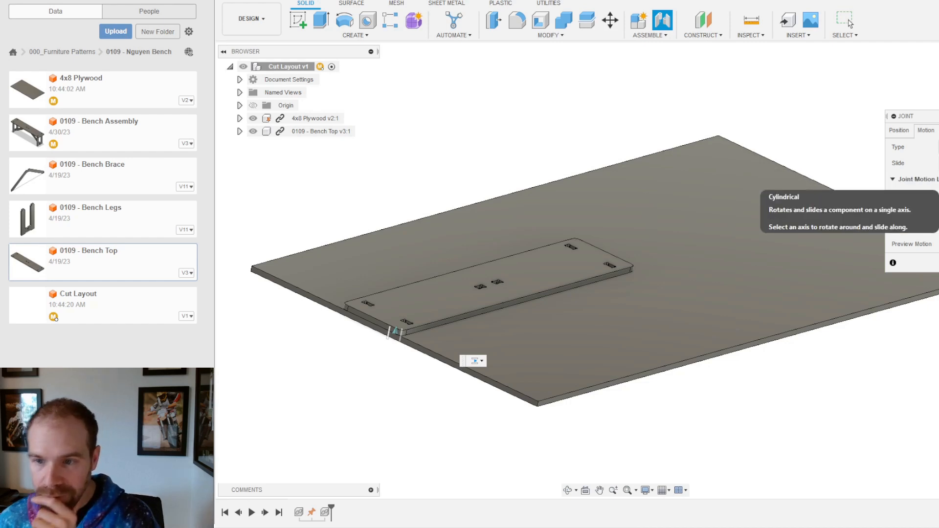
click(938, 216)
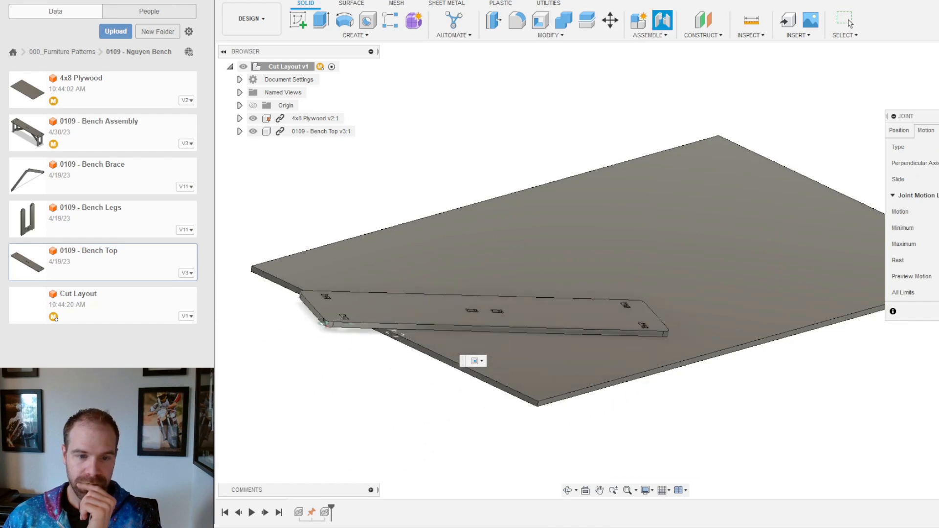
click(938, 312)
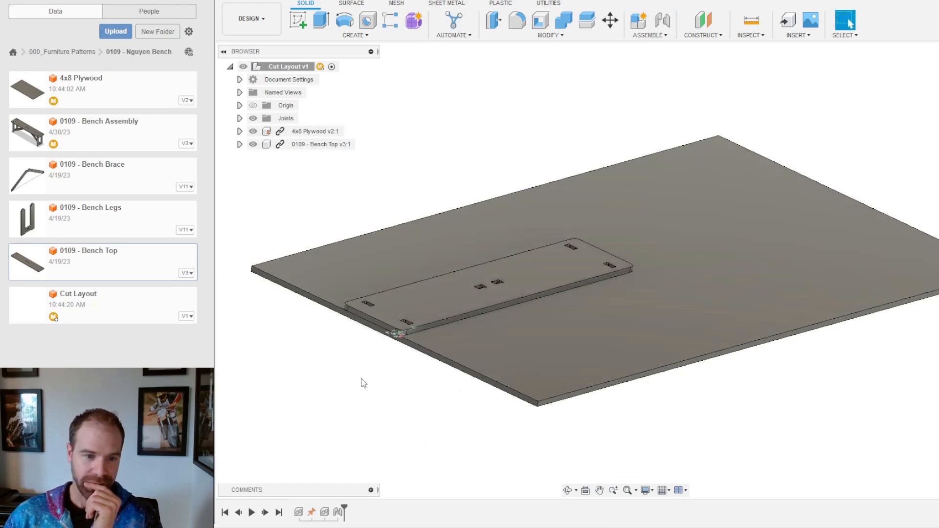
Step: Slide the bench top into the sheet's far corner and insert the 0109 - Bench Brace
drag(437, 307, 393, 266)
mouse_move(512, 228)
mouse_down()
mouse_move(598, 268)
mouse_move(615, 251)
mouse_move(507, 223)
mouse_up()
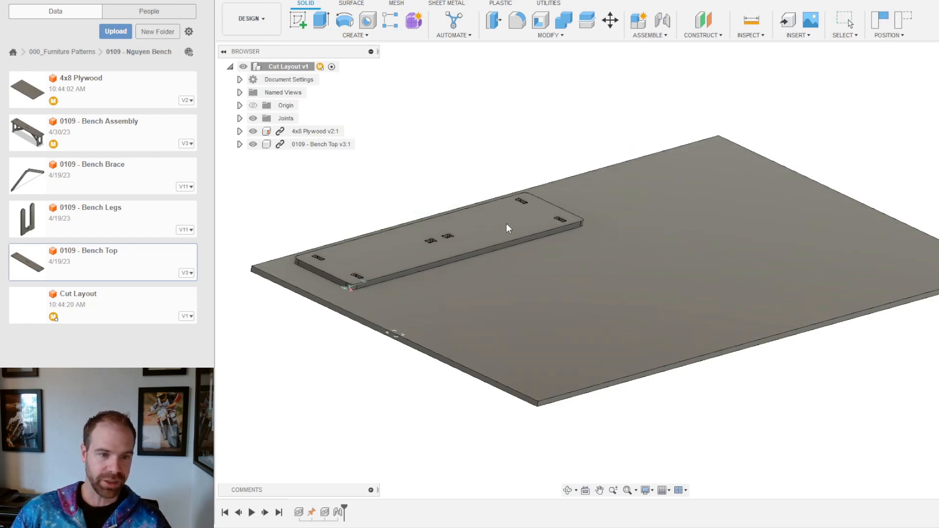
mouse_move(738, 146)
shift+middle_down()
mouse_move(708, 120)
mouse_move(684, 174)
mouse_move(687, 148)
mouse_move(585, 138)
shift+middle_up()
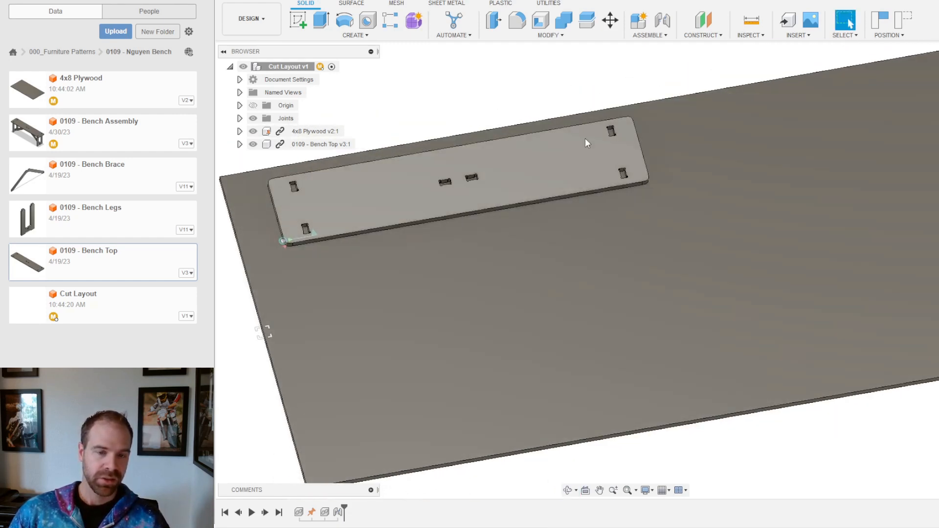
drag(549, 171, 515, 172)
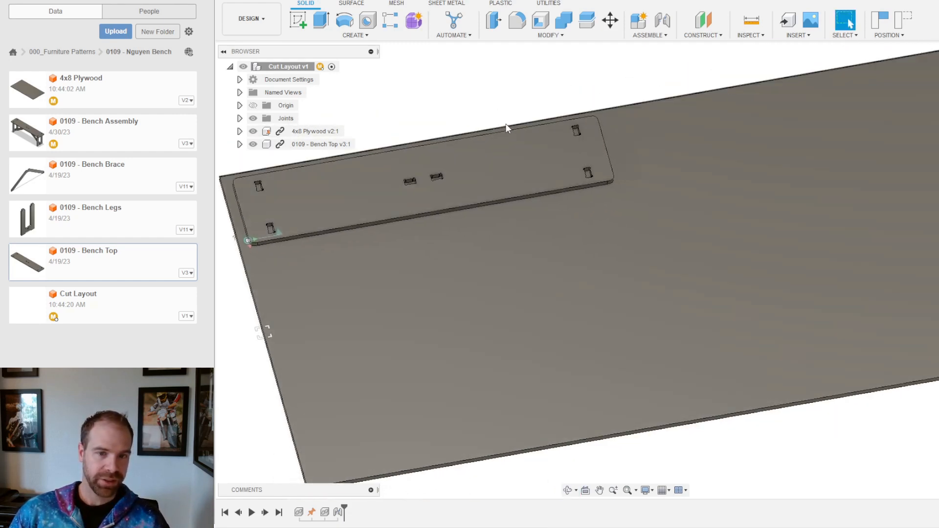
click(96, 175)
drag(76, 178, 724, 135)
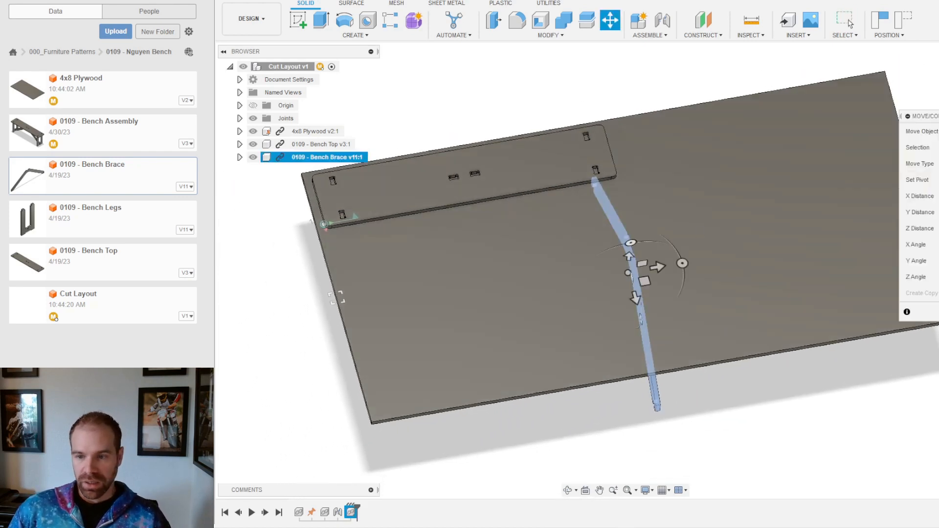
Step: Accept the brace's placement and join its point to the plywood sheet face
click(850, 22)
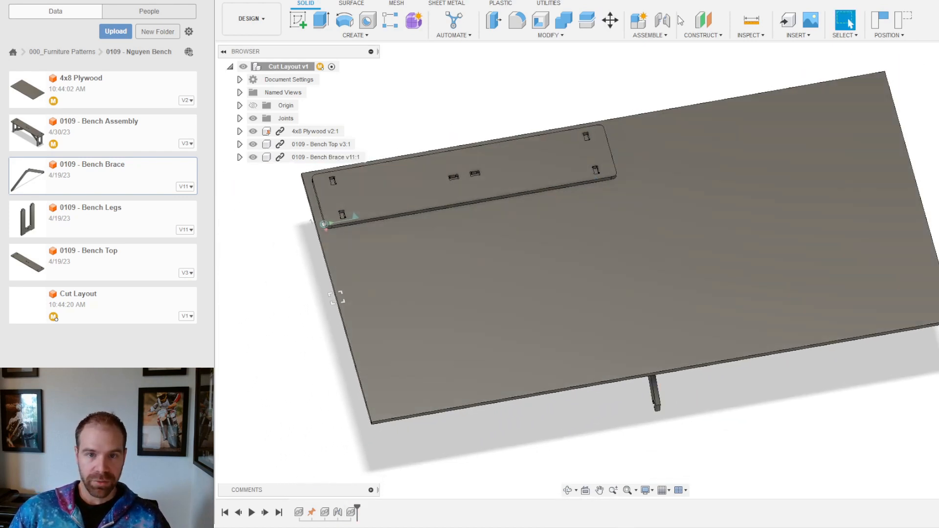
click(669, 22)
shift+middle_drag(639, 384, 677, 310)
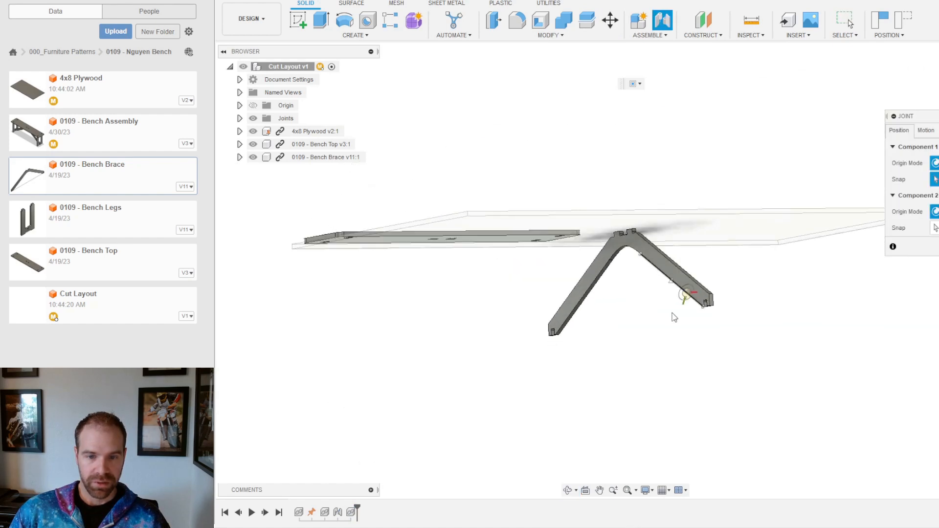
scroll(636, 250, up, 8)
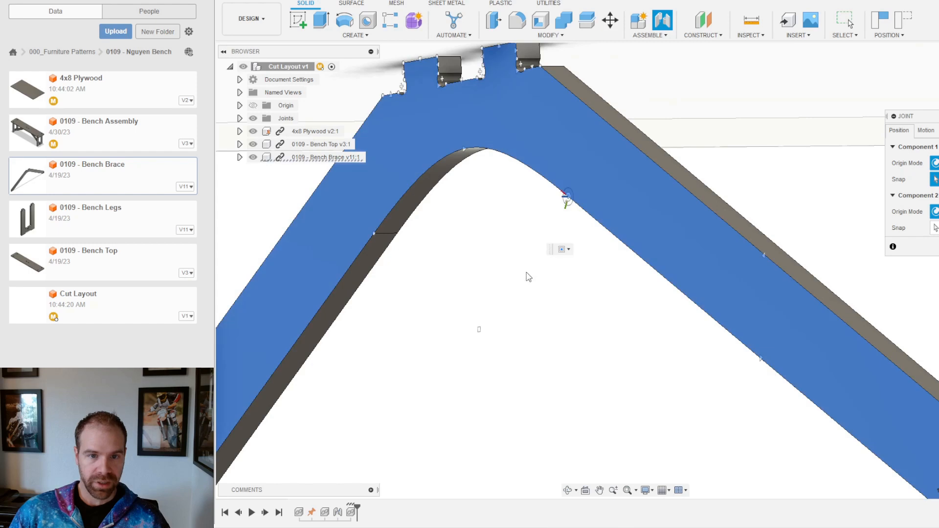
scroll(562, 198, down, 10)
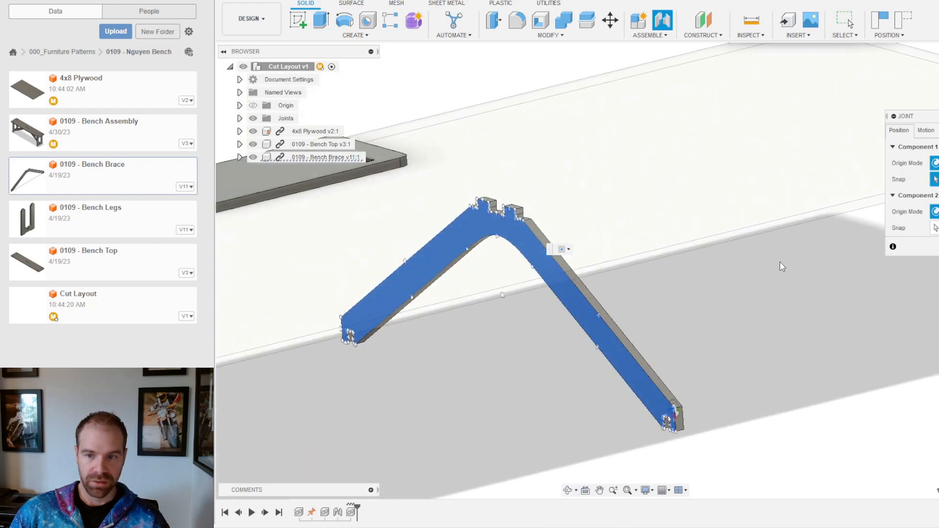
click(935, 227)
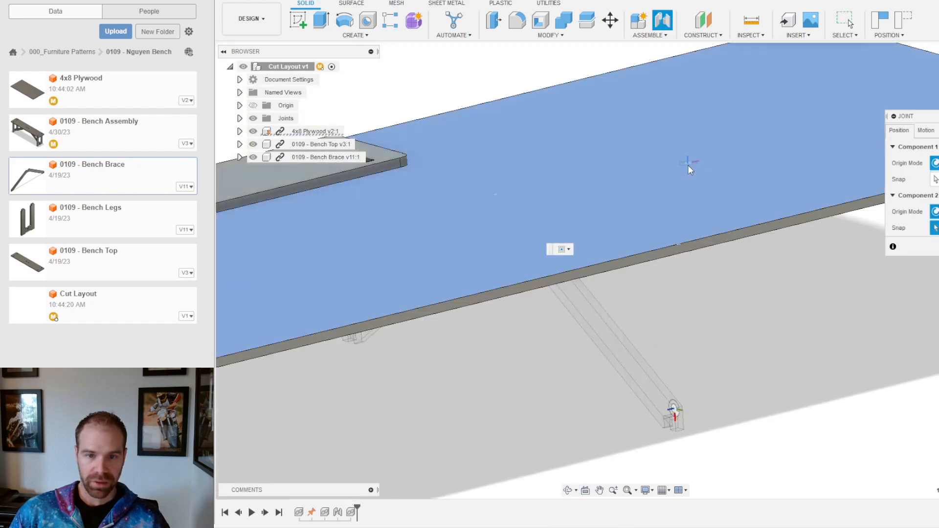
click(671, 212)
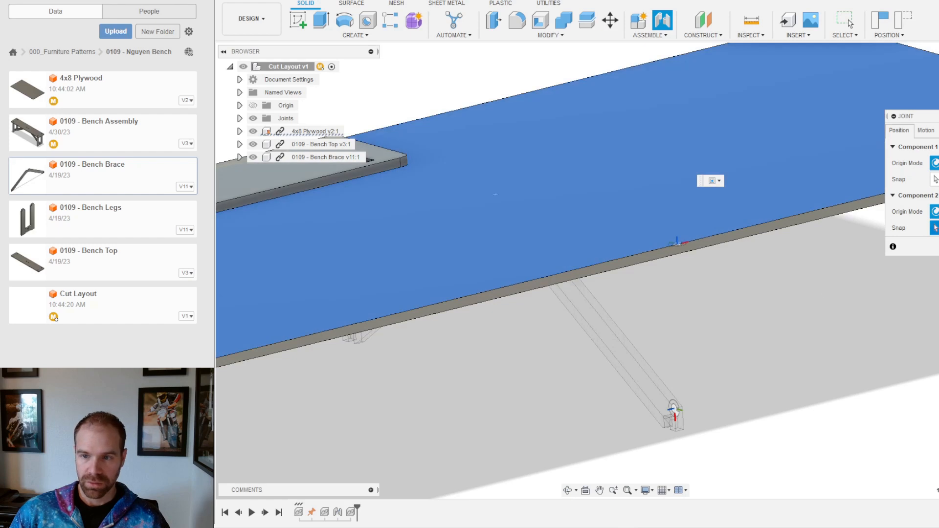
Step: Flip the brace joint so the brace lies flat on the sheet, and commit it
click(927, 131)
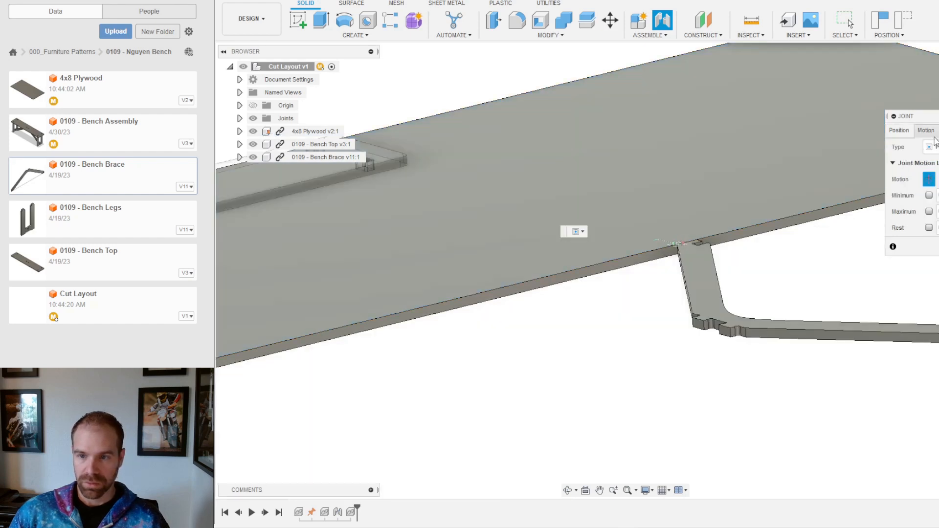
click(899, 130)
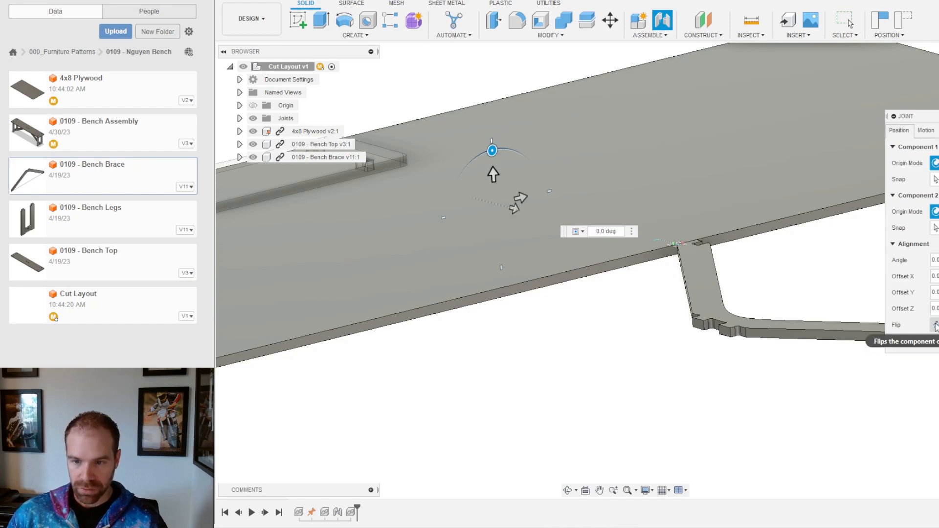
click(935, 325)
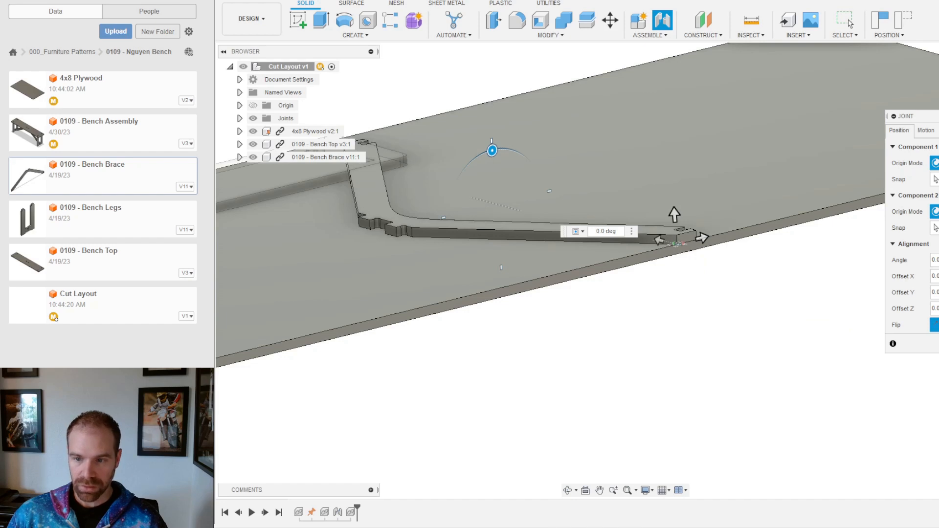
key(Return)
shift+middle_drag(534, 230, 434, 160)
scroll(434, 159, up, 3)
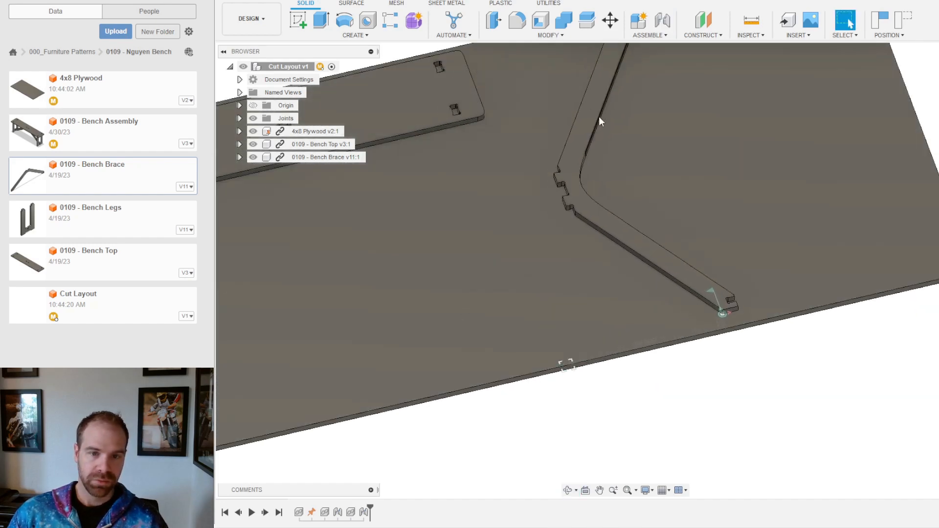
Step: Rotate the Bench Brace -90 degrees with Move/Copy
key(m)
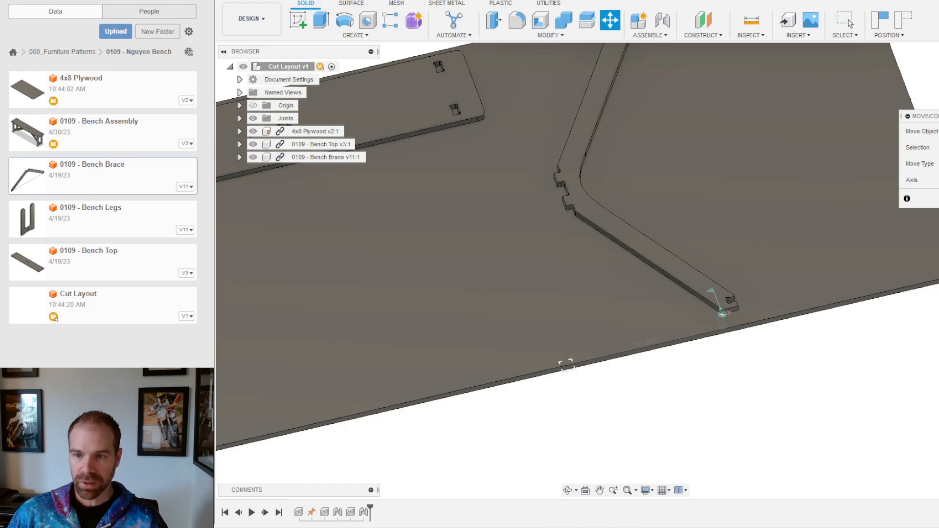
click(617, 80)
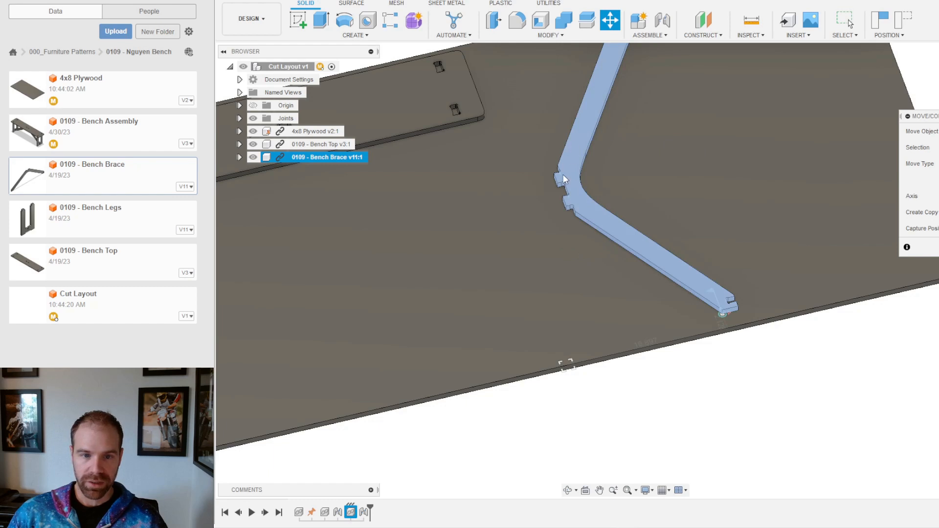
click(563, 209)
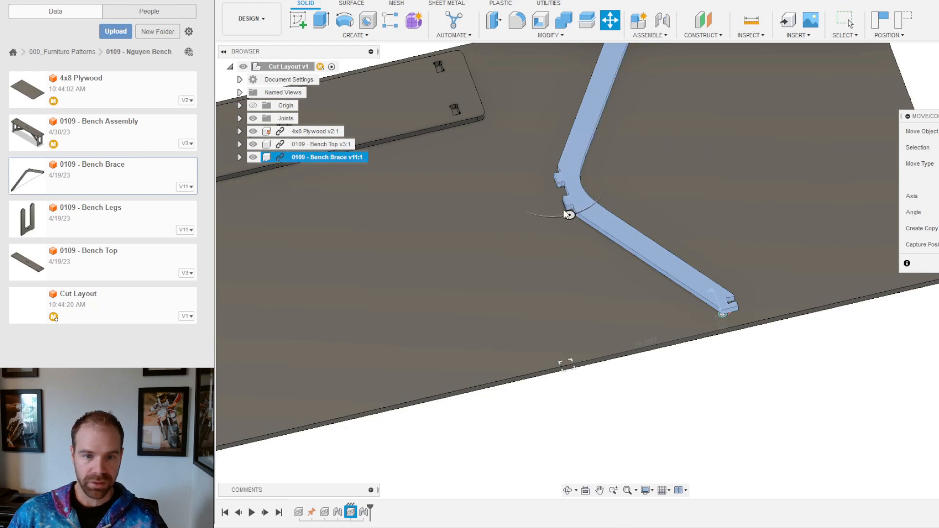
drag(567, 212, 500, 186)
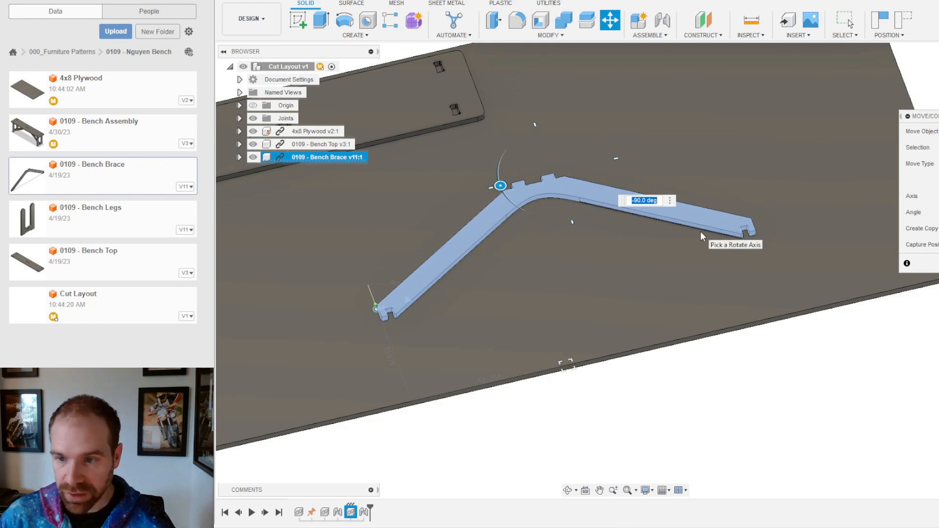
key(Return)
Step: Slide the brace up the plywood sheet beside the bench top
drag(659, 207, 759, 95)
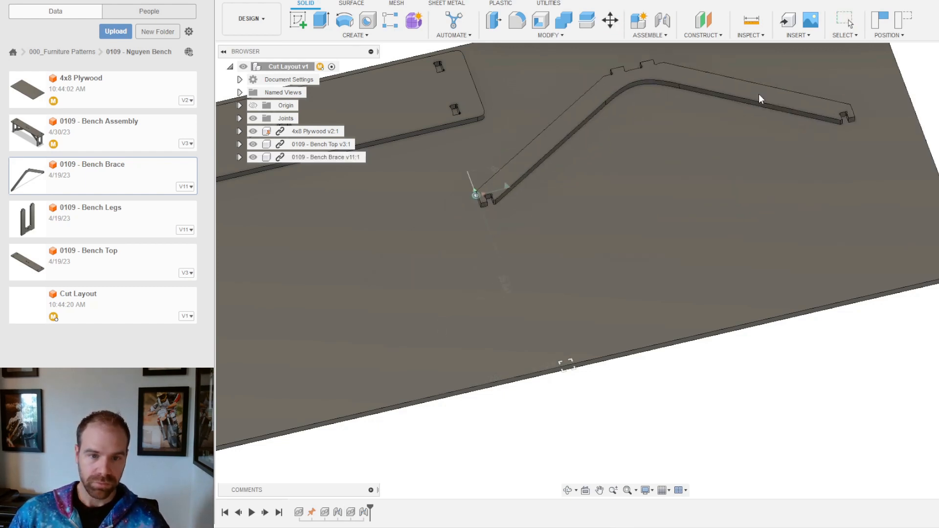
scroll(702, 139, down, 4)
scroll(656, 117, up, 3)
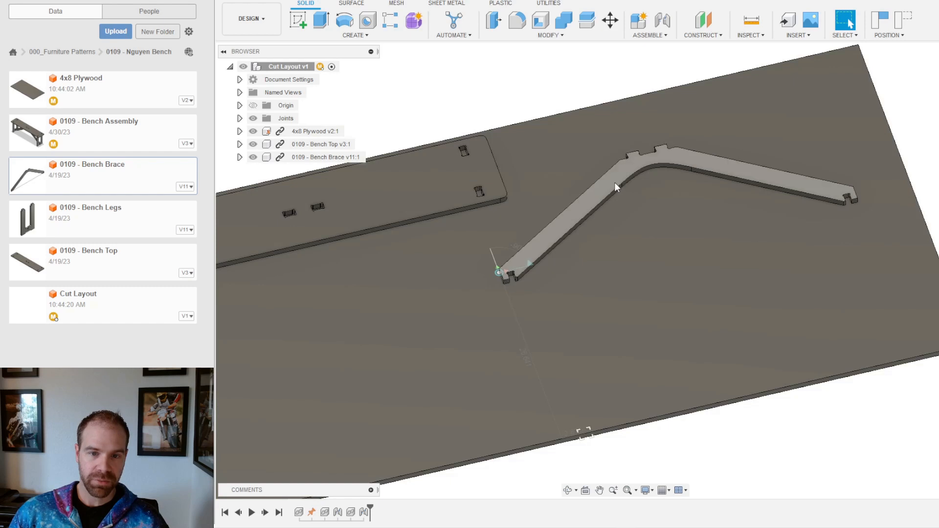
drag(615, 182, 640, 128)
scroll(769, 360, down, 3)
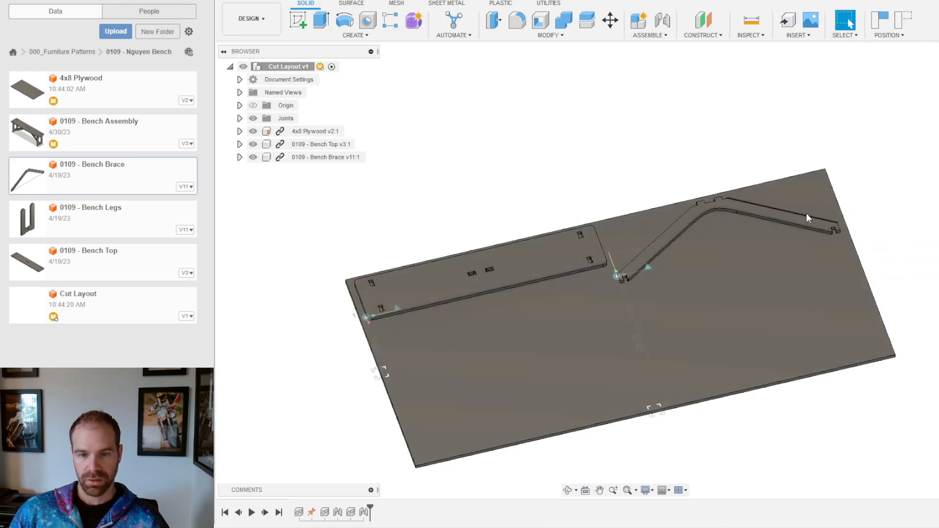
Step: Insert the 0109 - Bench Legs design from the Data Panel over the plywood sheet
shift+middle_drag(495, 229, 488, 231)
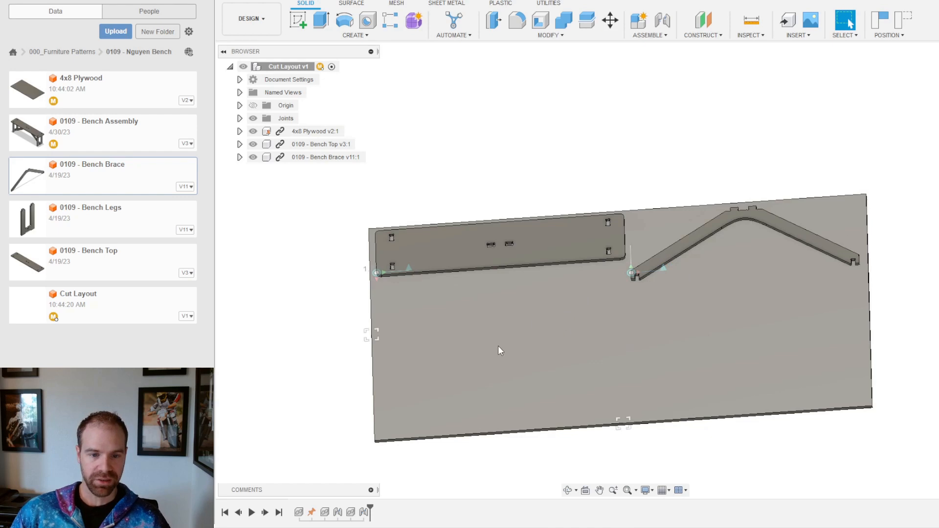
shift+middle_drag(498, 345, 591, 318)
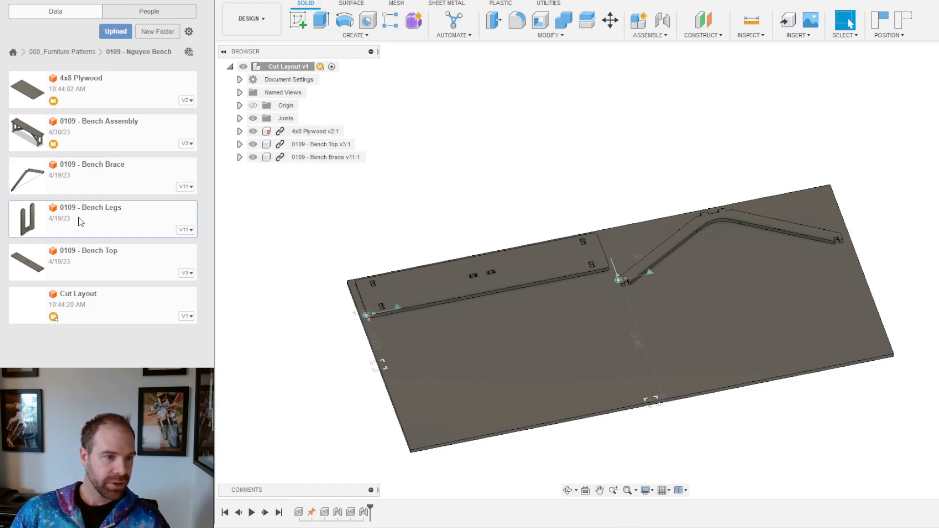
drag(82, 220, 780, 338)
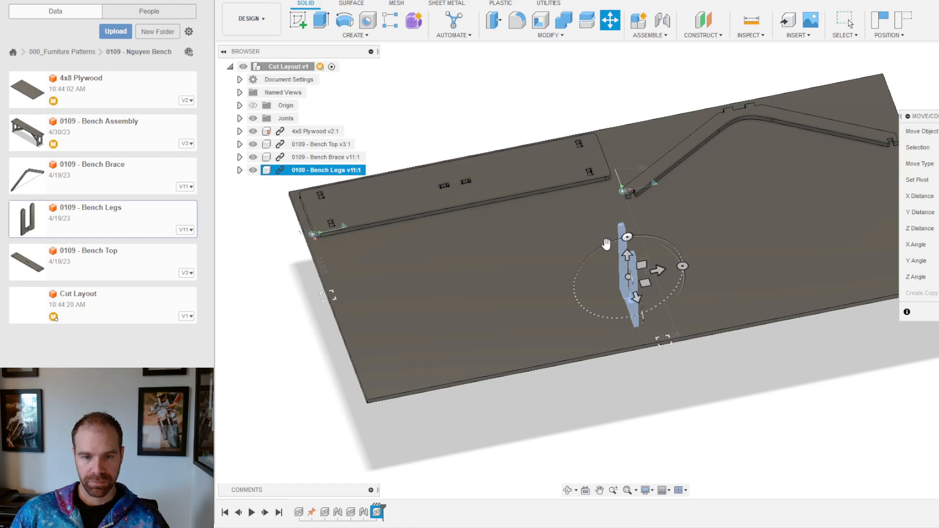
Step: Raise the Bench Legs 6 in and rotate them flat just above the plywood sheet
drag(629, 255, 671, 205)
drag(641, 270, 650, 288)
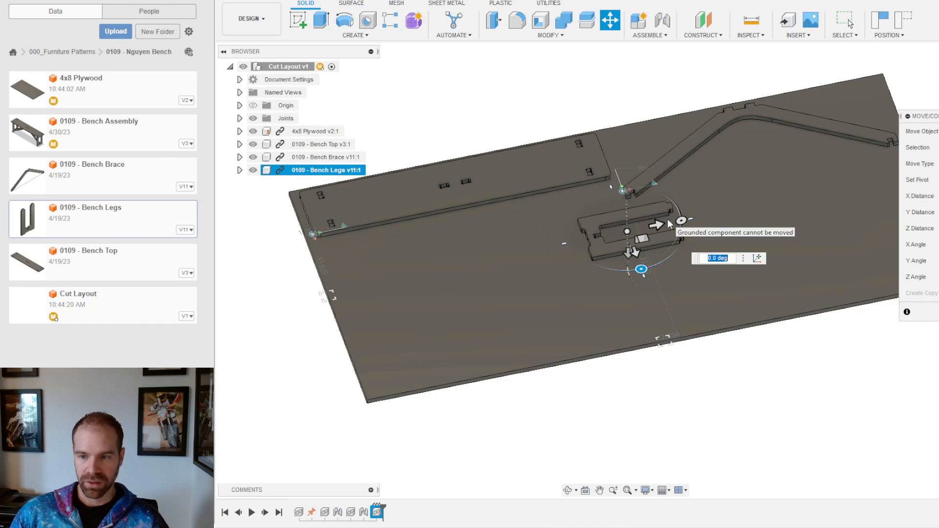
key(Return)
shift+middle_drag(654, 233, 661, 205)
scroll(655, 211, up, 5)
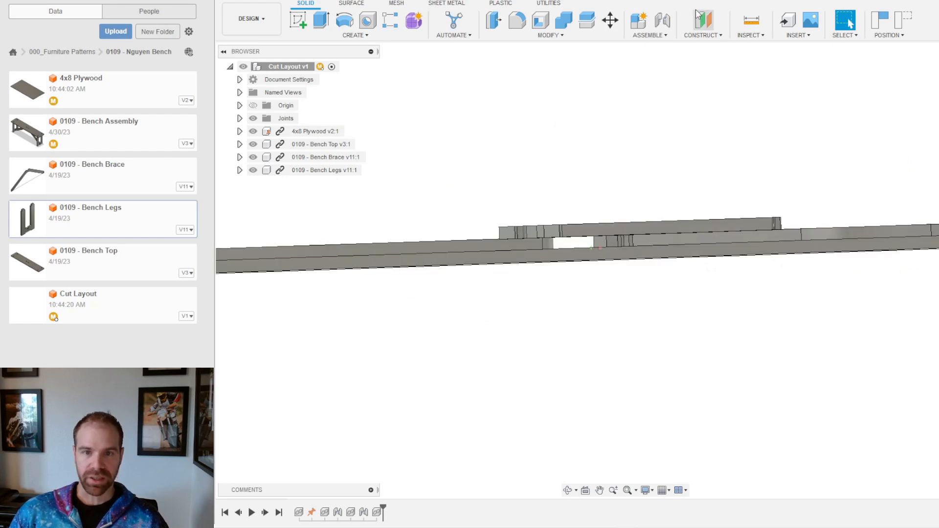
Step: Joint a corner of the Bench Legs to the plywood sheet's face
click(662, 20)
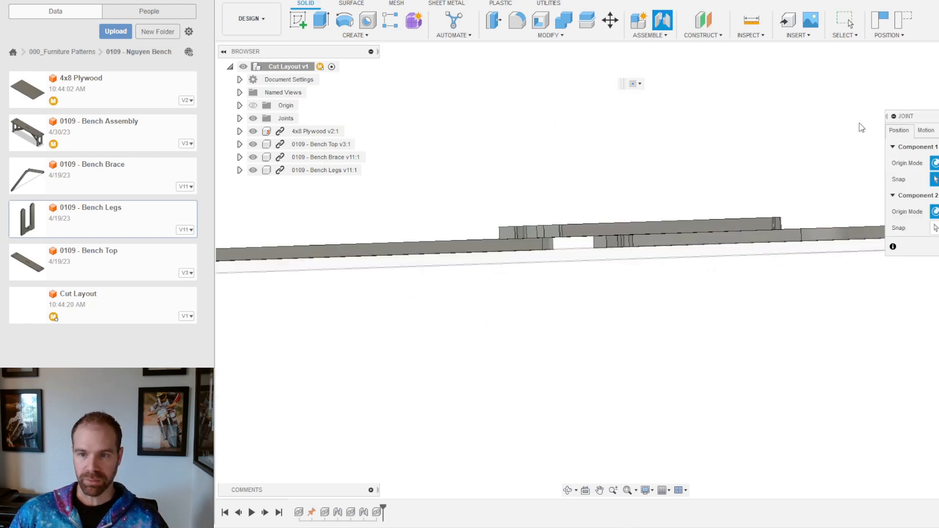
scroll(591, 211, up, 2)
shift+middle_drag(587, 232, 594, 221)
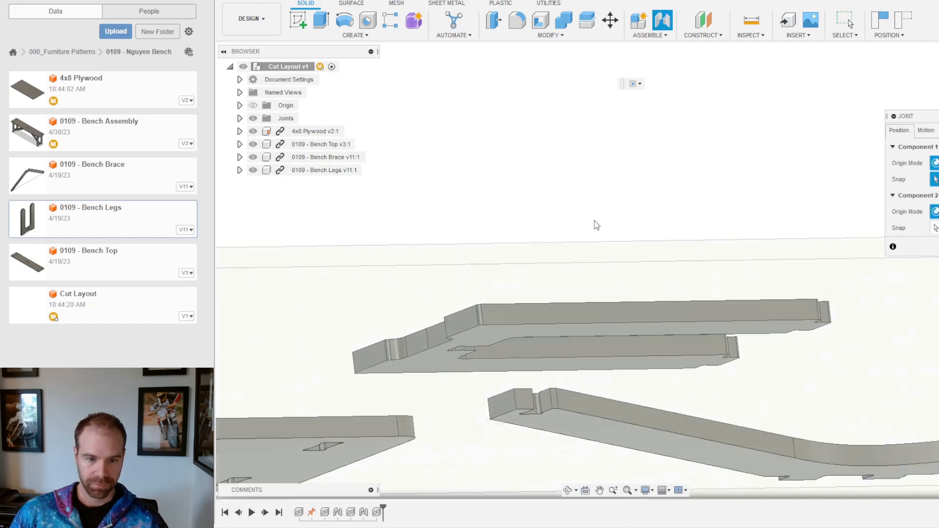
click(482, 337)
shift+middle_drag(527, 171, 519, 202)
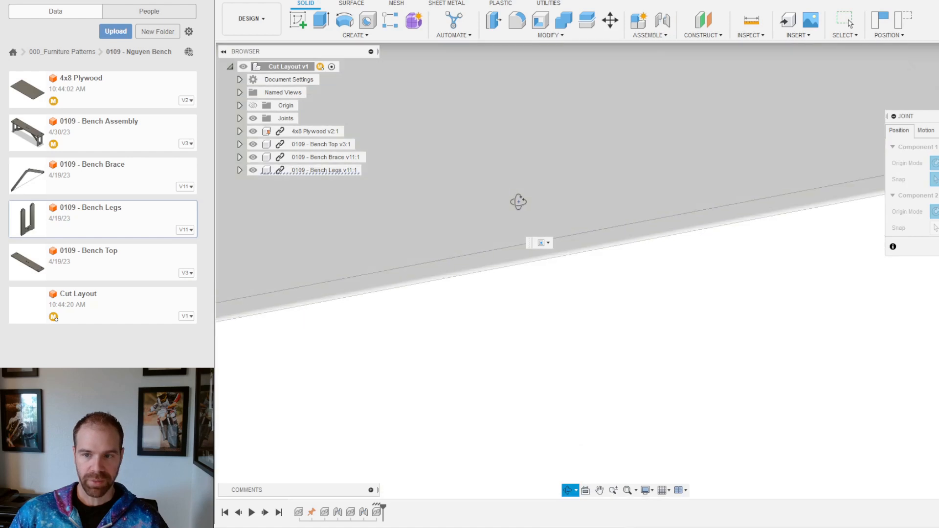
scroll(630, 388, down, 5)
scroll(656, 288, down, 3)
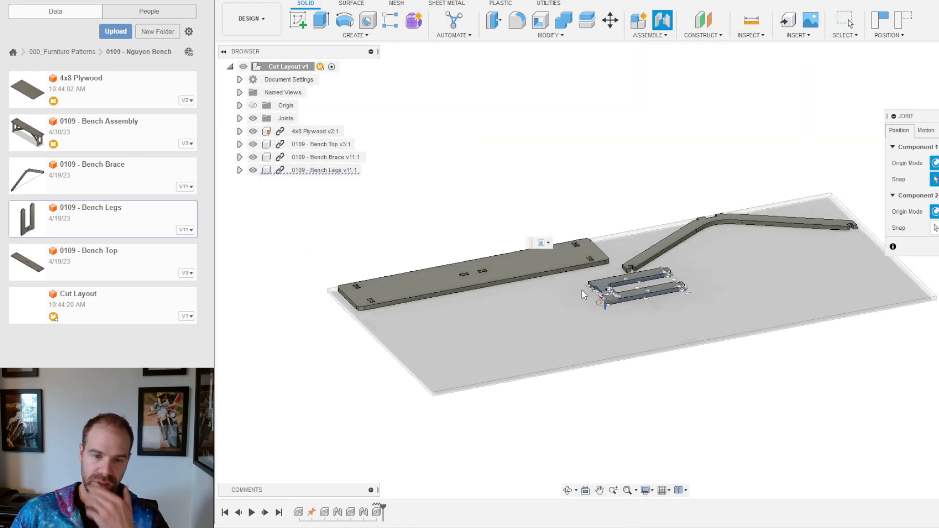
scroll(577, 240, up, 1)
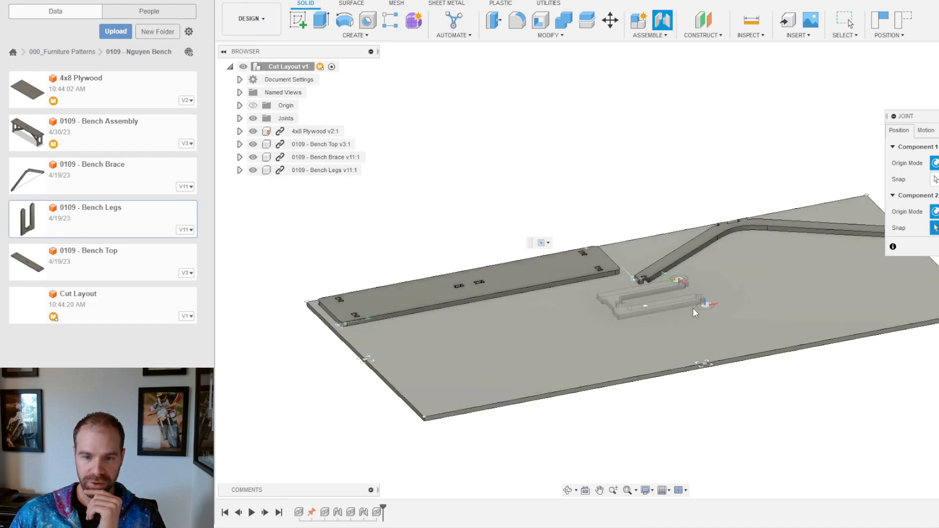
scroll(654, 323, up, 5)
click(710, 408)
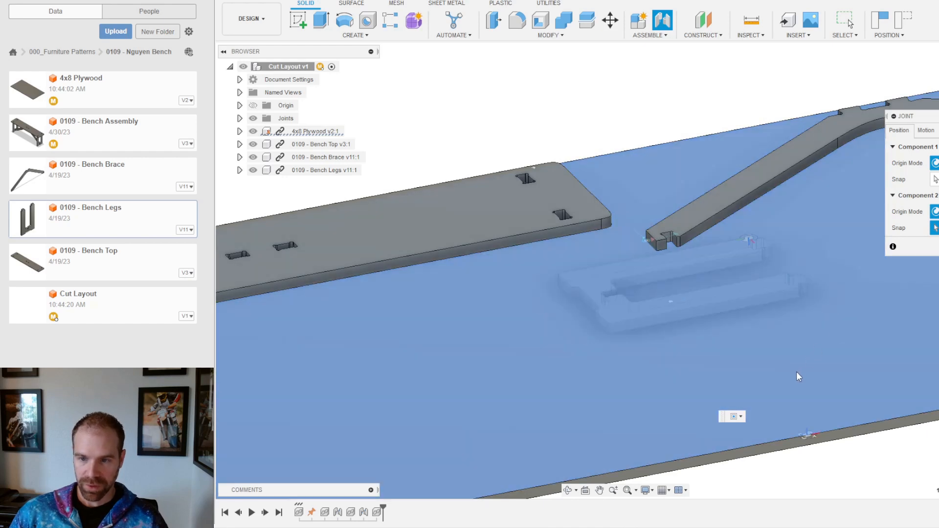
Step: Flip the legs so they sit on the sheet's surface and commit the joint
scroll(796, 371, down, 3)
shift+middle_drag(796, 372, 773, 368)
scroll(711, 375, down, 2)
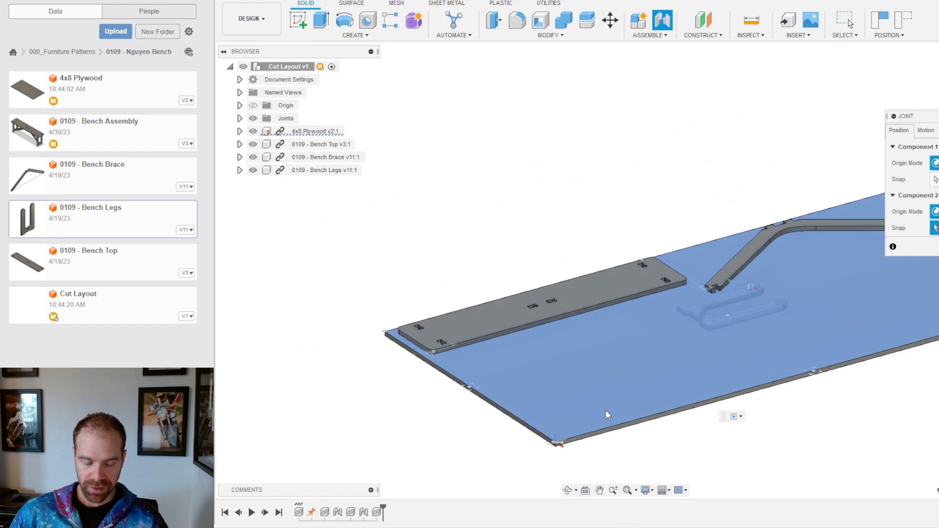
scroll(763, 362, up, 3)
scroll(880, 278, up, 1)
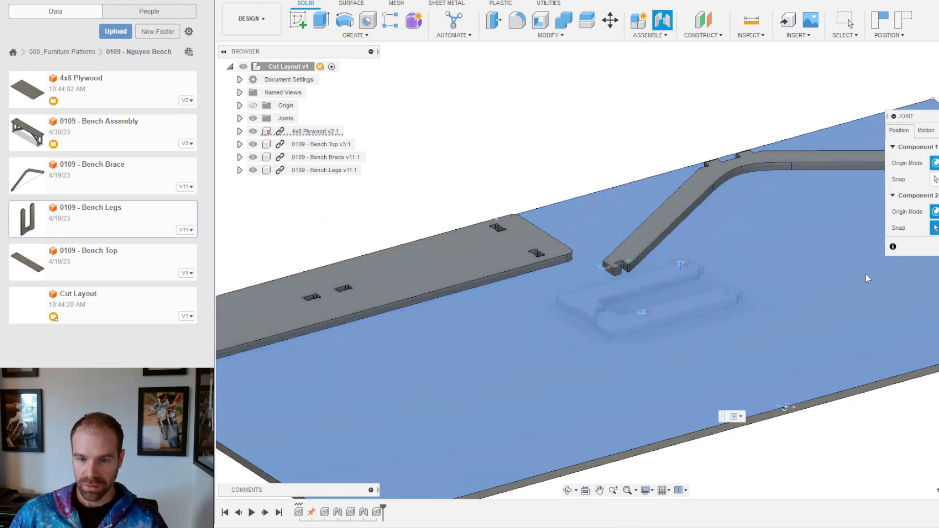
click(926, 131)
click(903, 131)
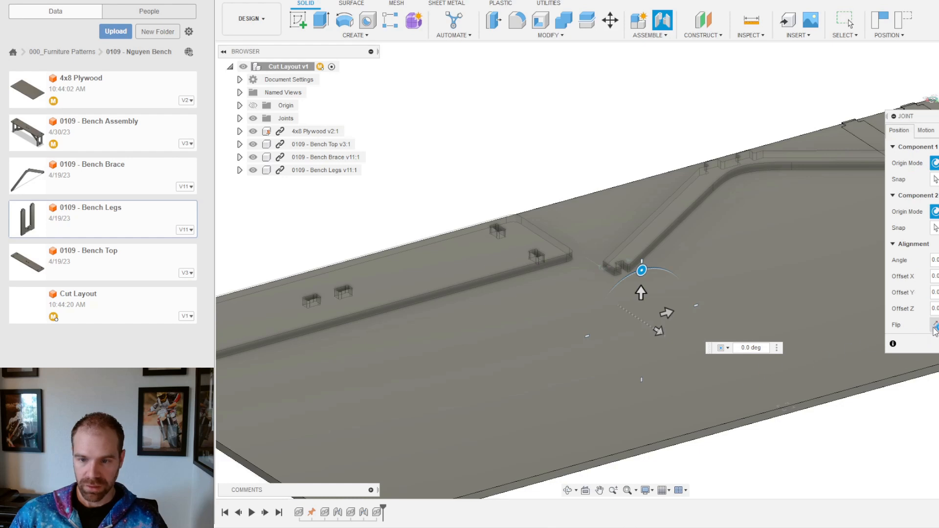
click(936, 325)
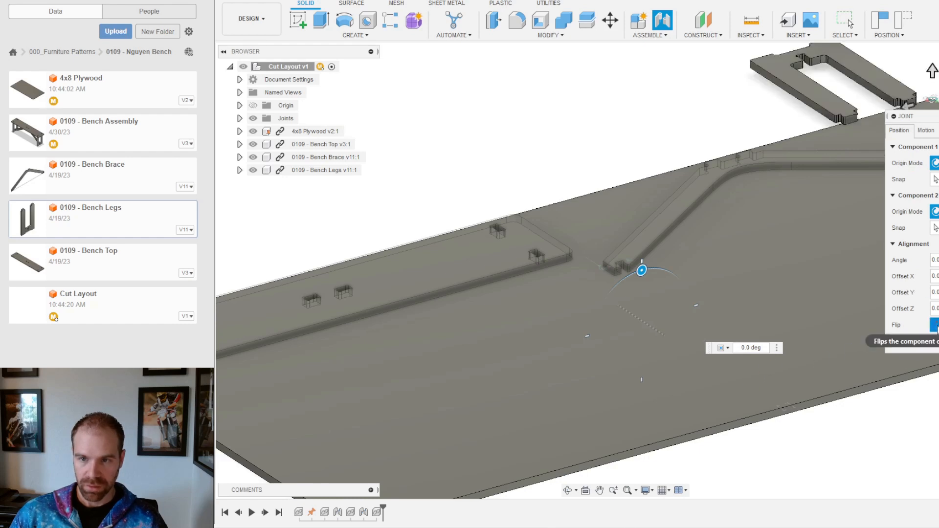
key(Return)
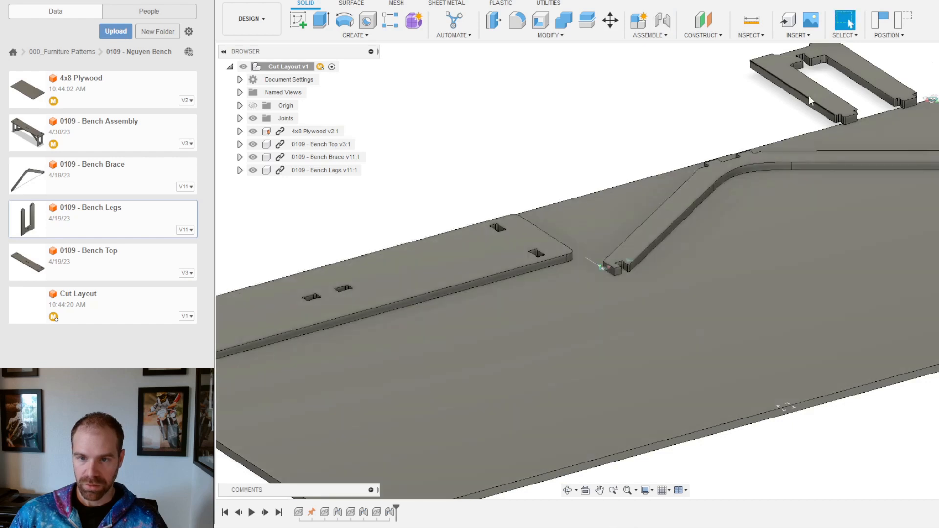
Step: Slide the Bench Legs down across the plywood sheet
drag(795, 78, 866, 276)
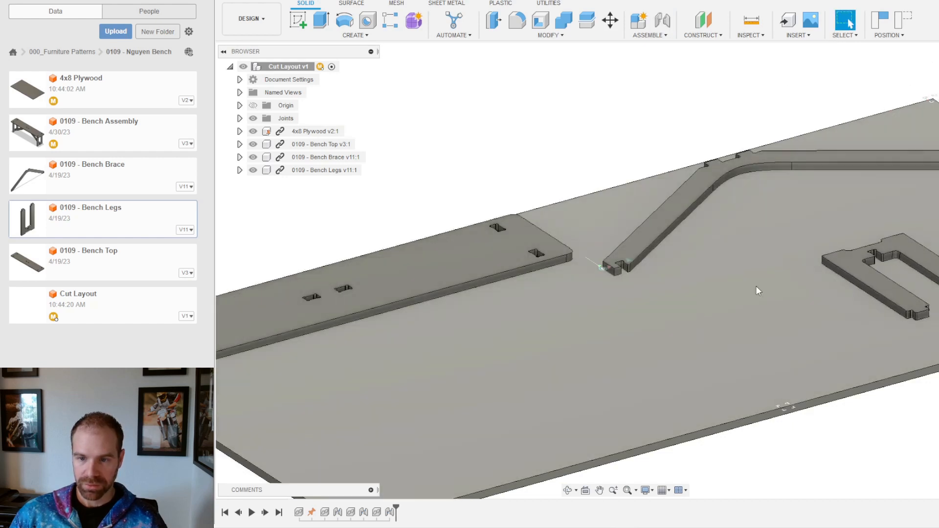
scroll(756, 286, down, 4)
scroll(910, 279, up, 2)
scroll(627, 297, down, 1)
scroll(627, 298, down, 2)
scroll(891, 382, up, 3)
scroll(827, 254, up, 3)
shift+middle_drag(686, 217, 668, 248)
scroll(669, 248, down, 2)
scroll(668, 247, down, 2)
Step: Select the whole Bench Legs piece for Move/Copy
click(592, 249)
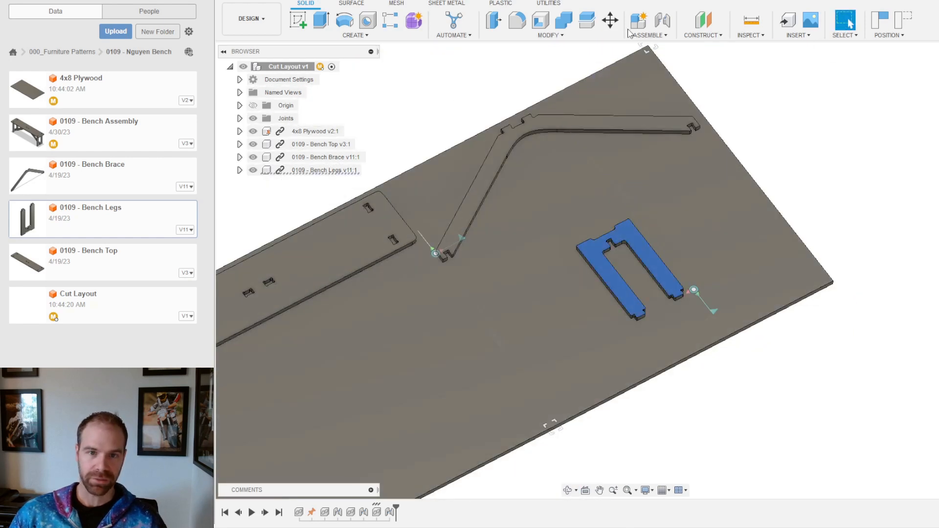
click(610, 20)
scroll(694, 314, up, 3)
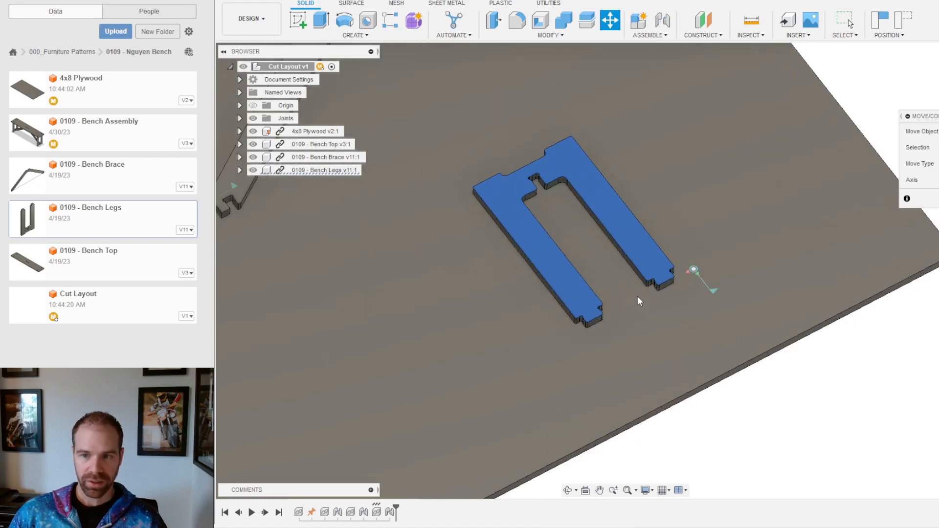
shift+drag(638, 296, 655, 262)
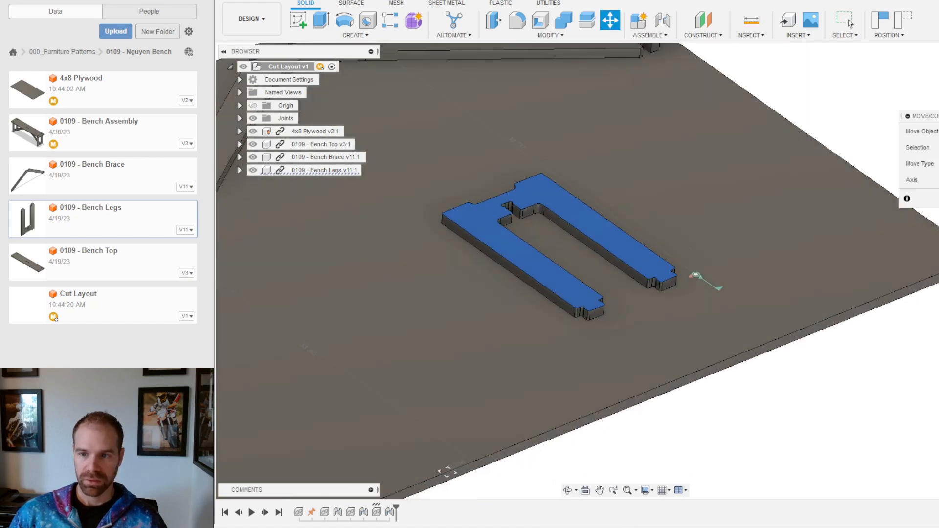
click(583, 297)
click(578, 296)
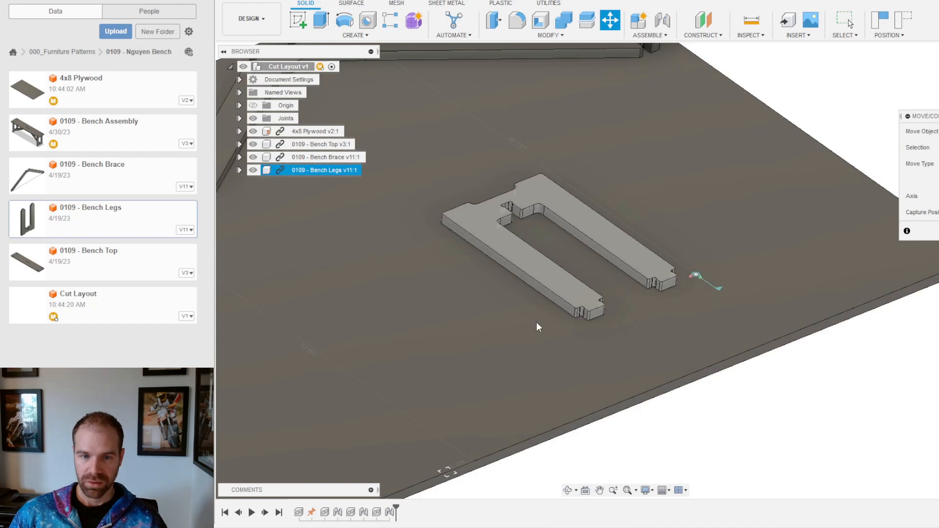
scroll(563, 329, up, 5)
click(626, 294)
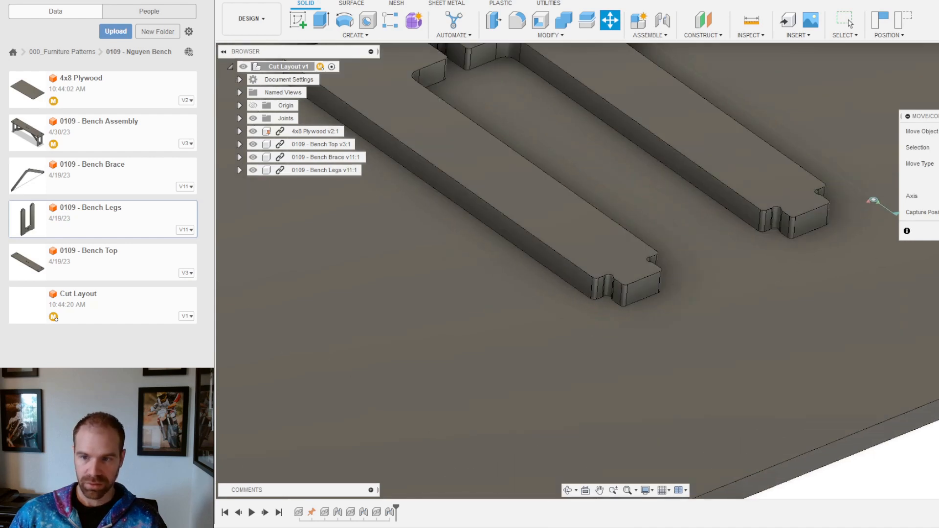
Step: Rotate the legs 90° about their end edge, exit the move, and save
click(629, 297)
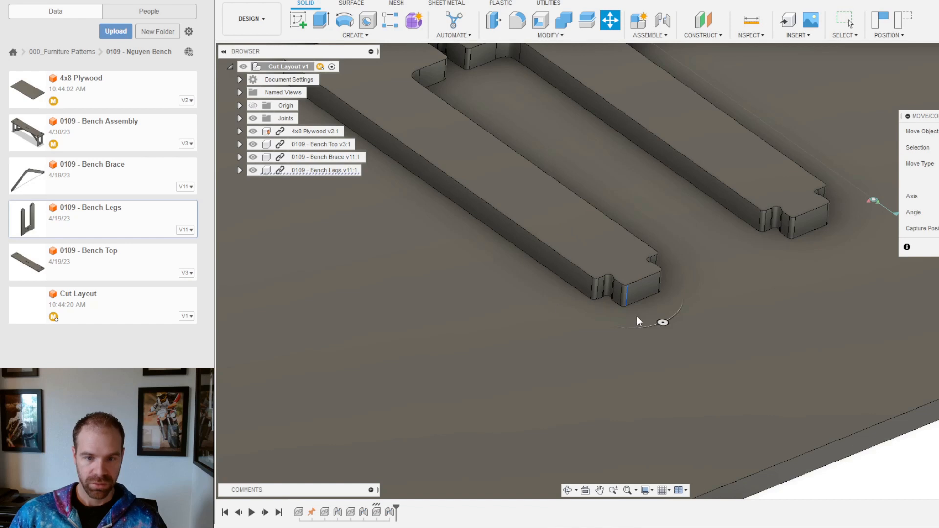
click(663, 322)
drag(713, 300, 682, 280)
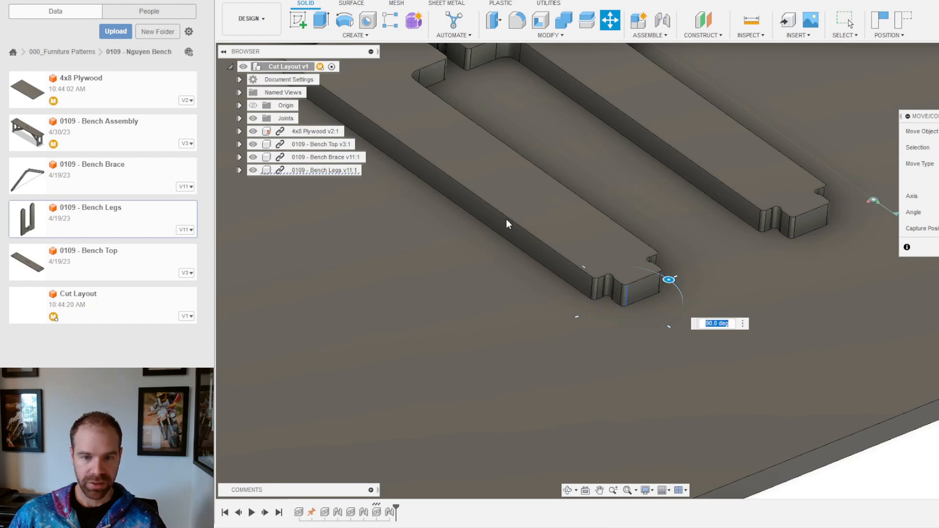
scroll(508, 226, down, 3)
key(Return)
scroll(756, 343, down, 3)
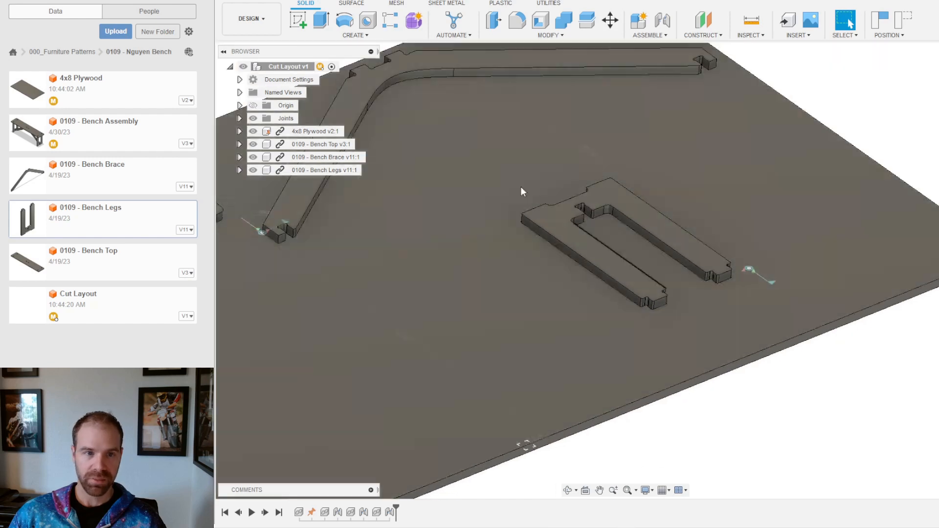
key(ctrl+s)
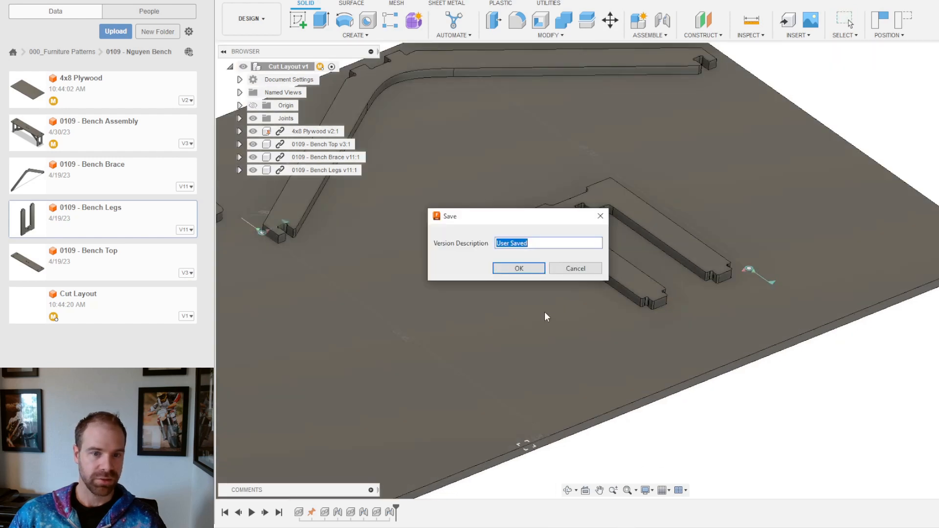
Step: Save a new layout version, then rotate the Bench Legs 90° about their end edge
click(531, 271)
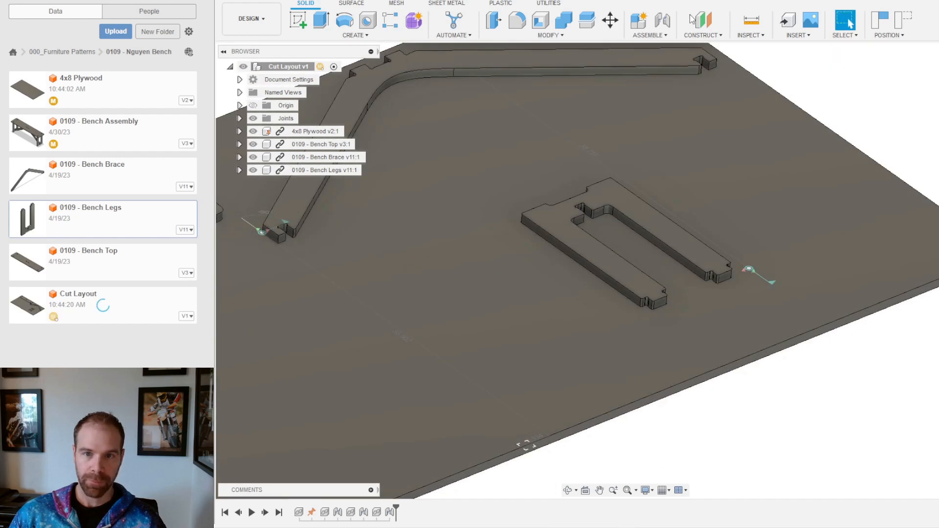
click(610, 20)
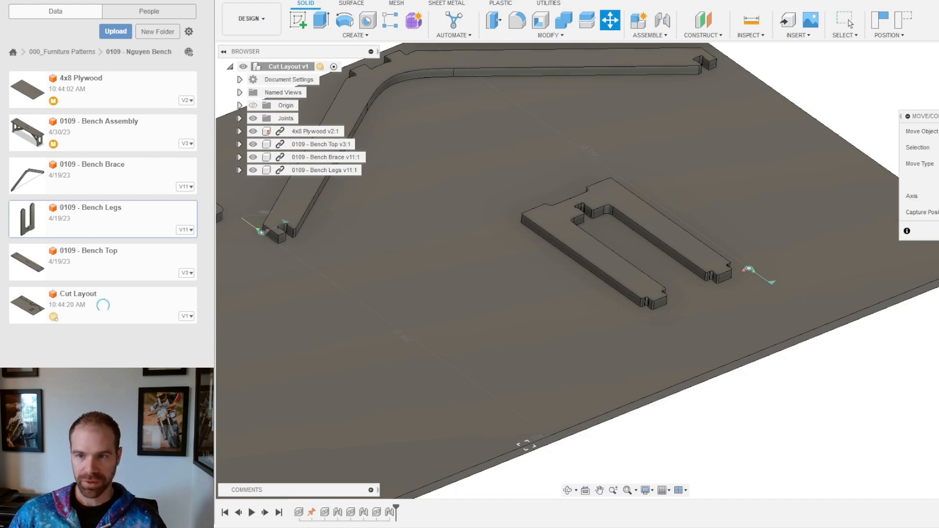
scroll(636, 261, up, 3)
click(614, 268)
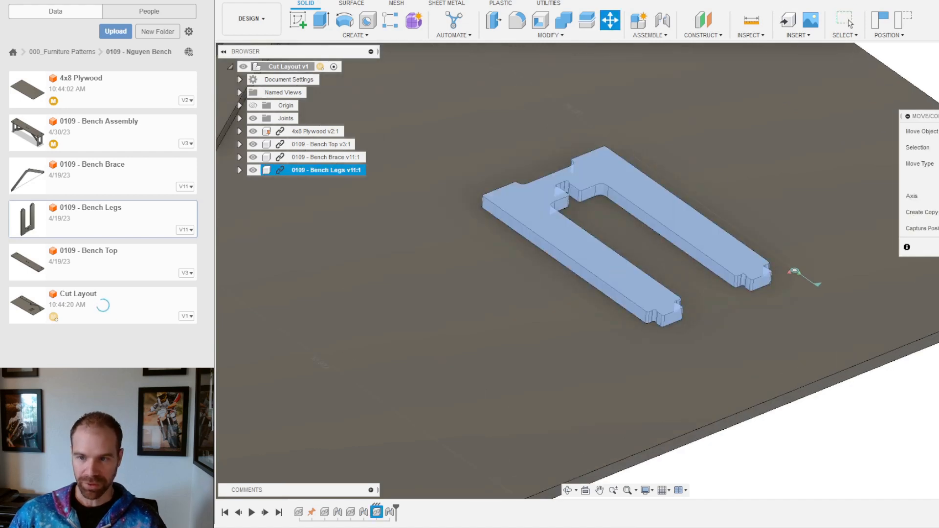
scroll(795, 264, up, 2)
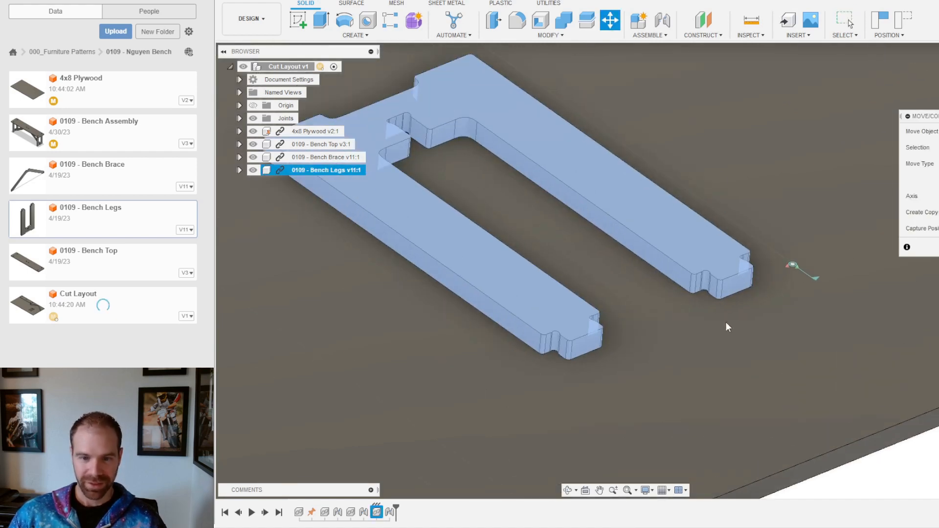
click(572, 348)
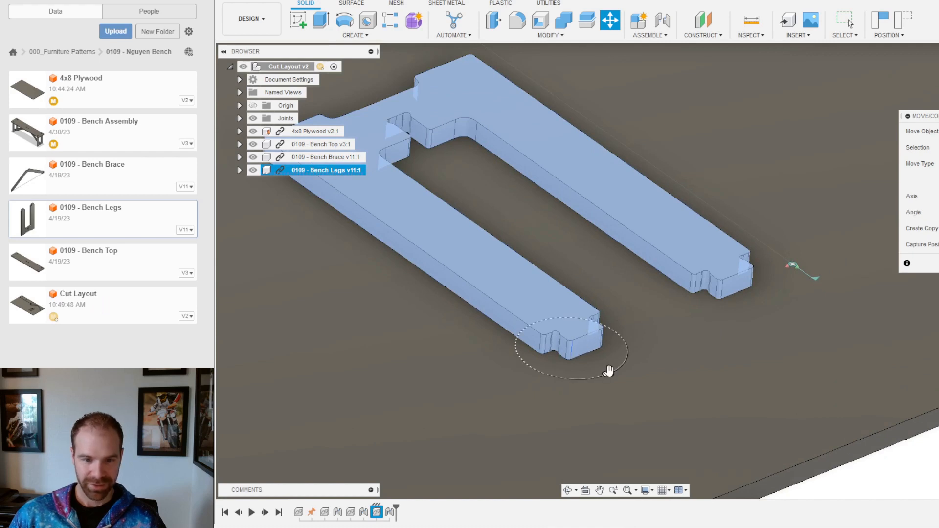
drag(608, 373, 622, 328)
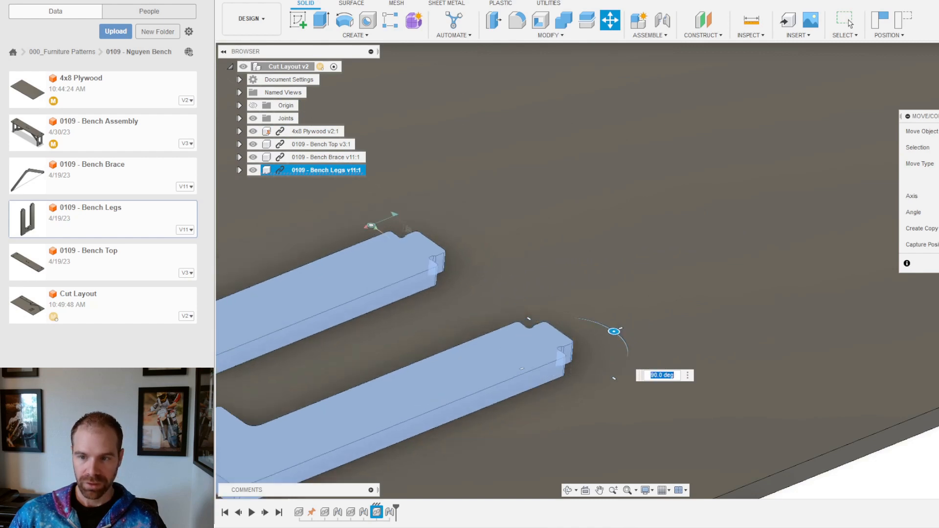
click(937, 264)
Step: Place the Bench Legs toward the sheet's lower right
scroll(817, 310, down, 8)
shift+middle_drag(837, 386, 798, 421)
drag(674, 383, 715, 392)
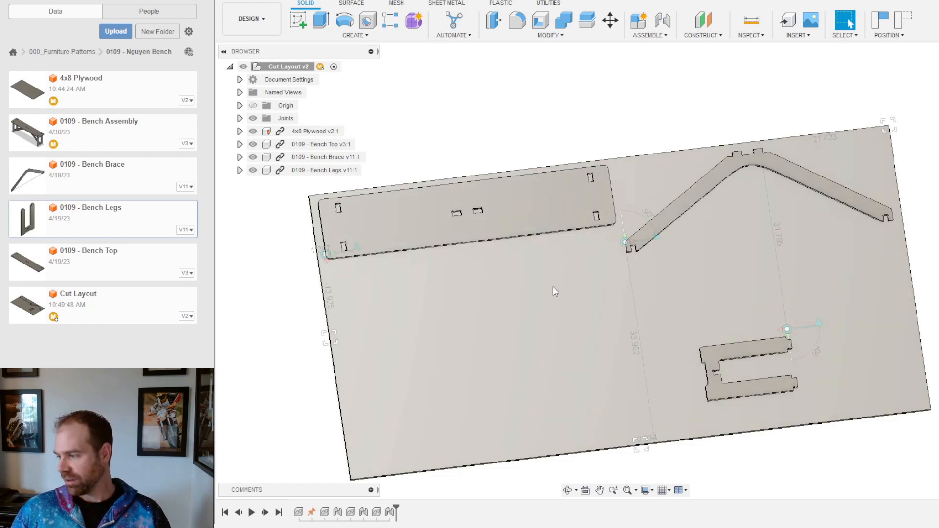
shift+middle_drag(502, 341, 520, 291)
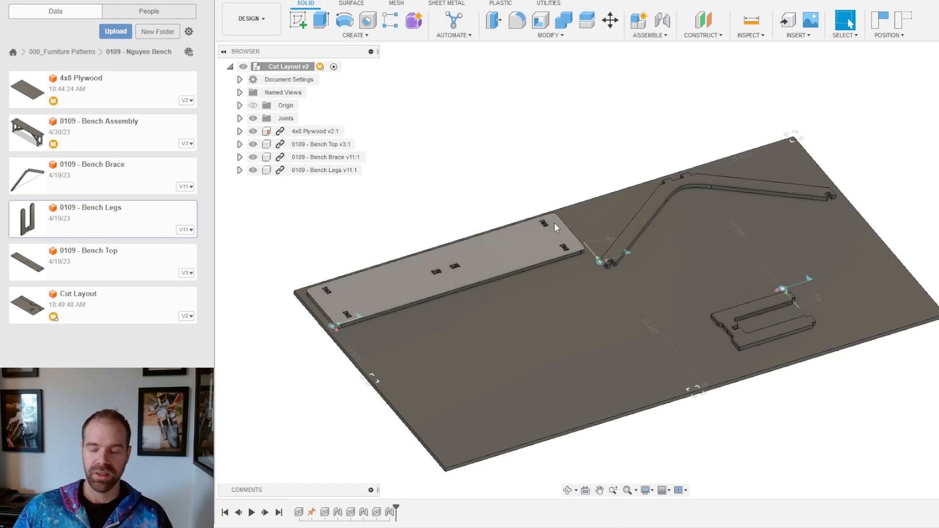
scroll(603, 259, down, 3)
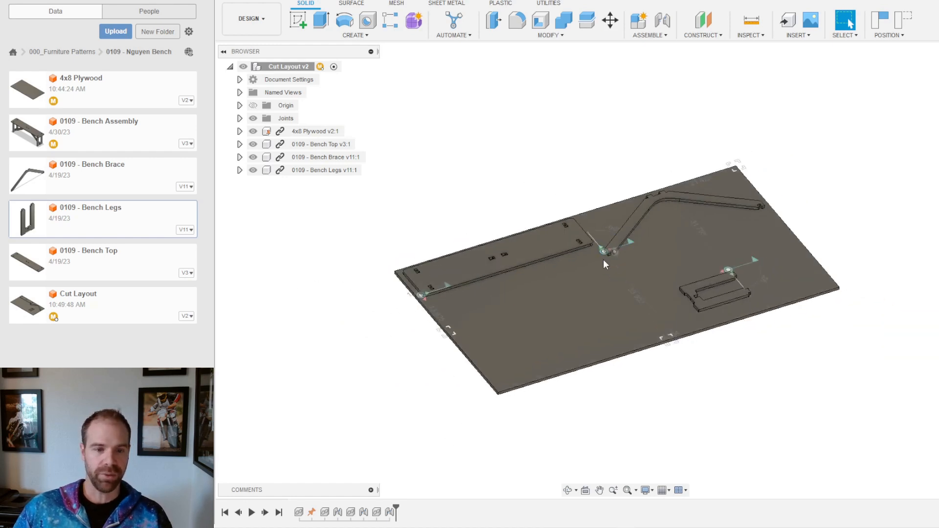
scroll(409, 288, up, 3)
scroll(409, 288, up, 2)
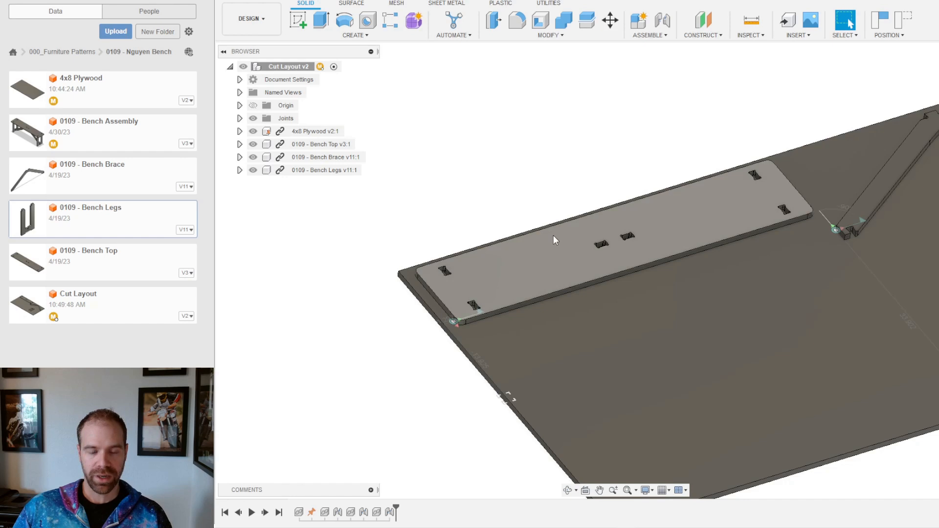
scroll(553, 235, down, 3)
click(537, 267)
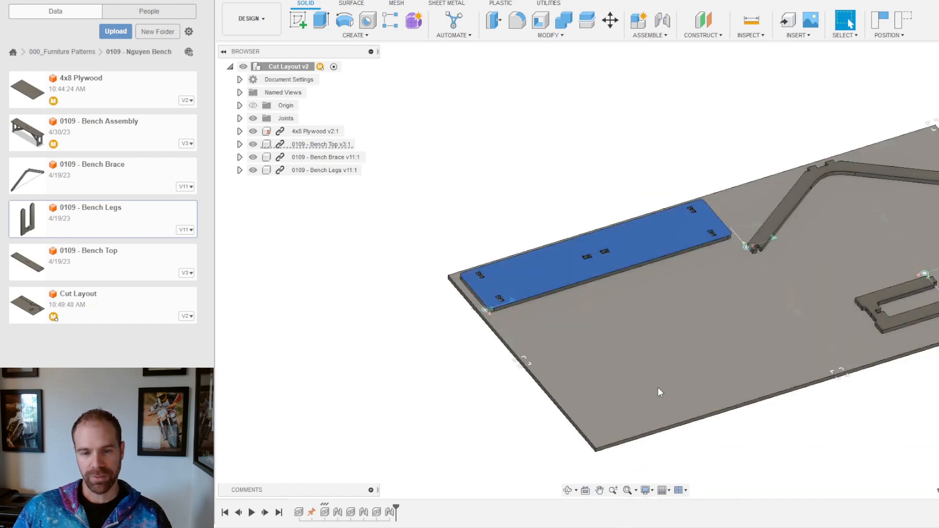
click(527, 208)
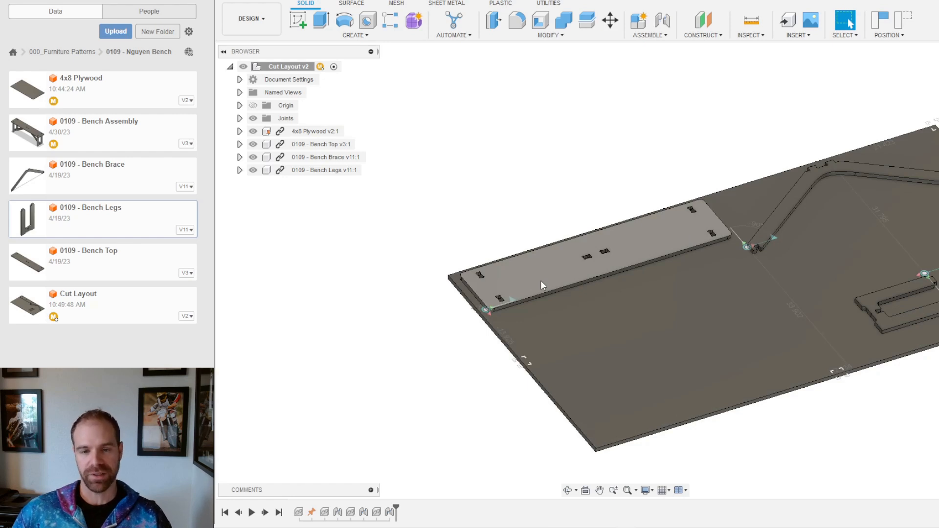
shift+middle_drag(581, 286, 640, 313)
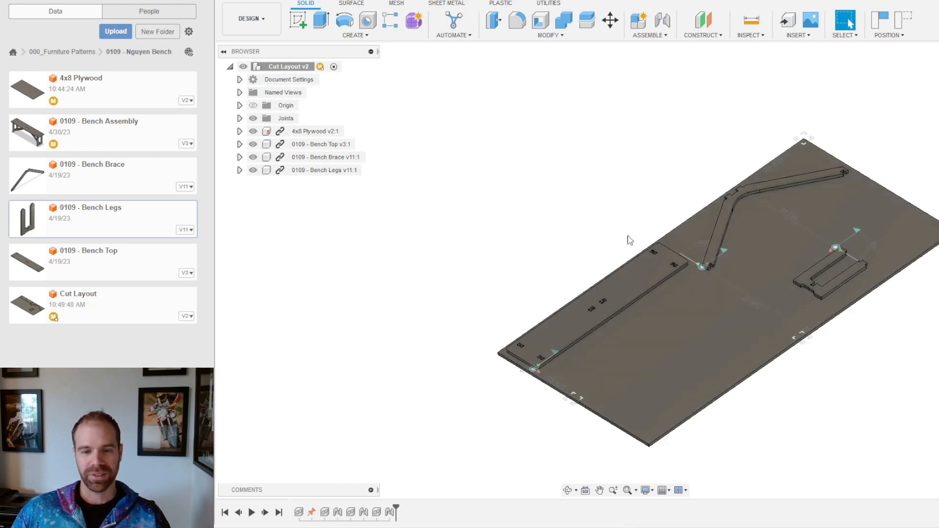
mouse_move(566, 345)
shift+middle_down()
mouse_move(530, 320)
mouse_move(565, 338)
shift+middle_up()
scroll(612, 296, up, 5)
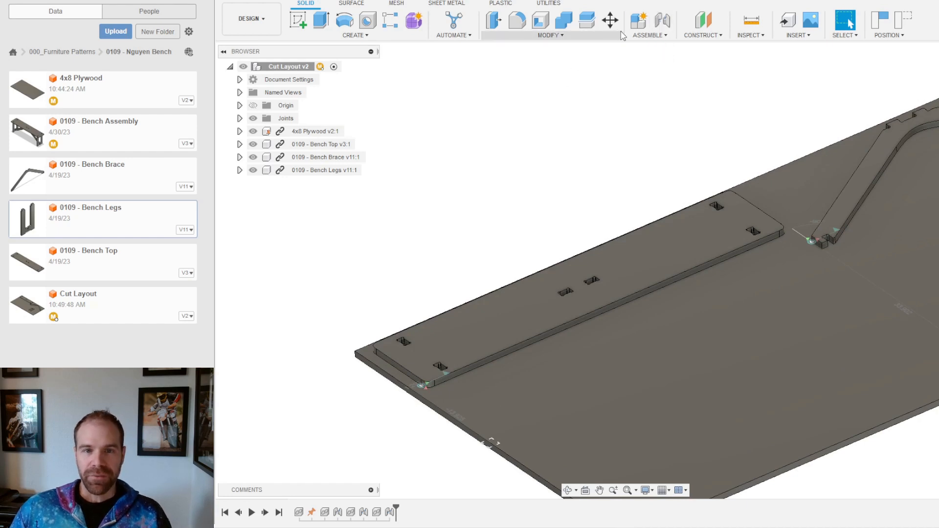
click(562, 38)
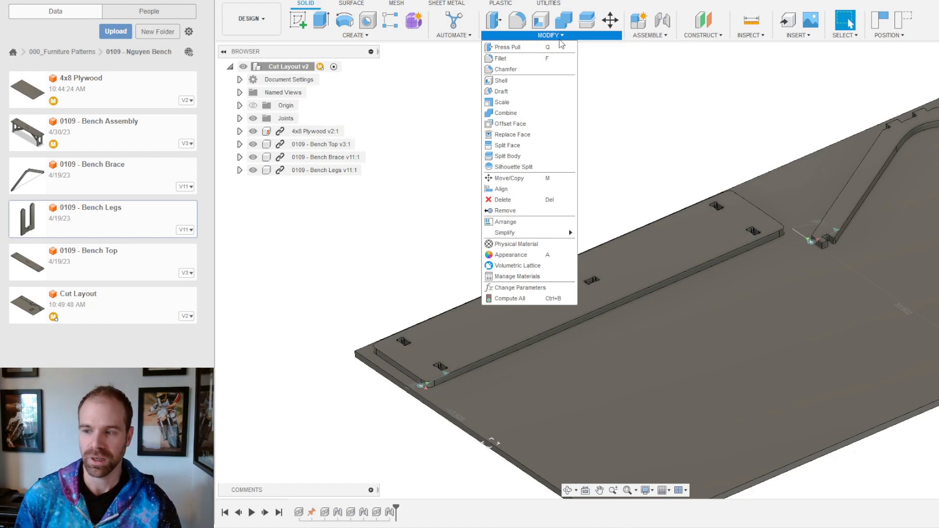
click(522, 183)
click(517, 308)
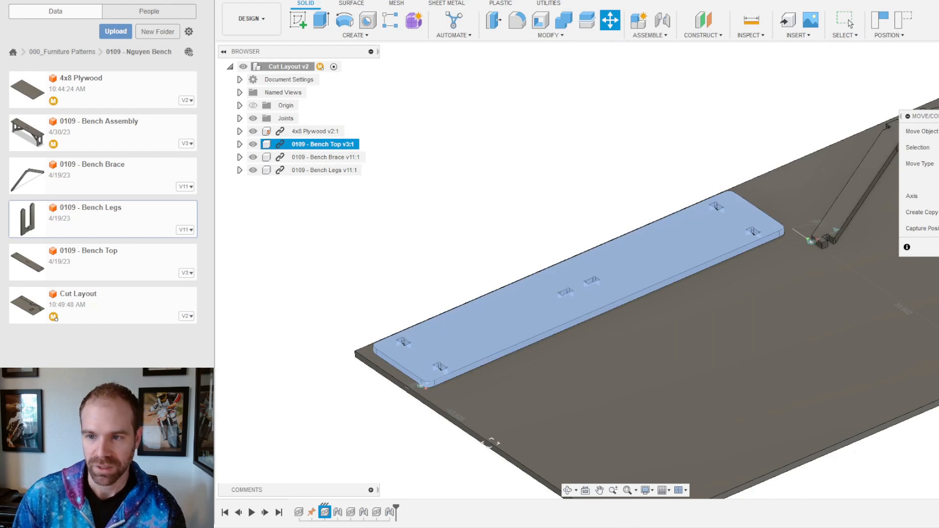
click(454, 424)
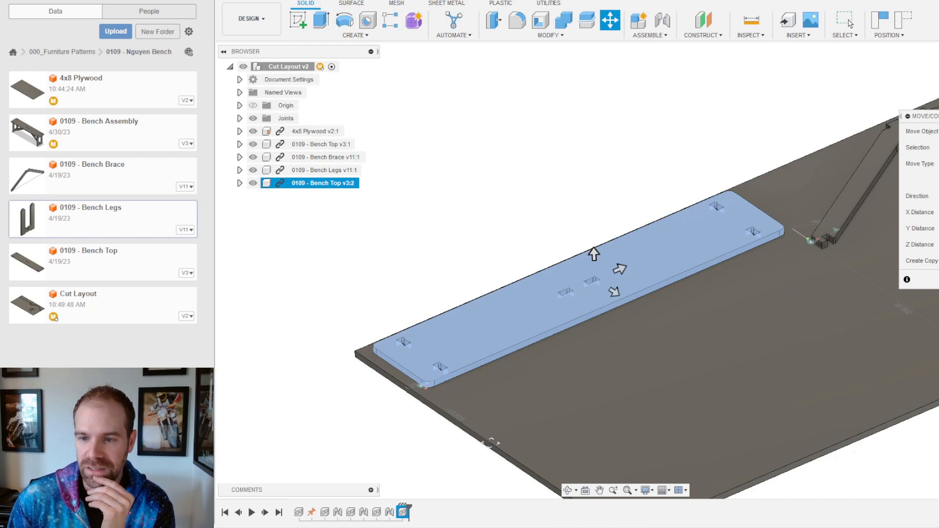
click(849, 22)
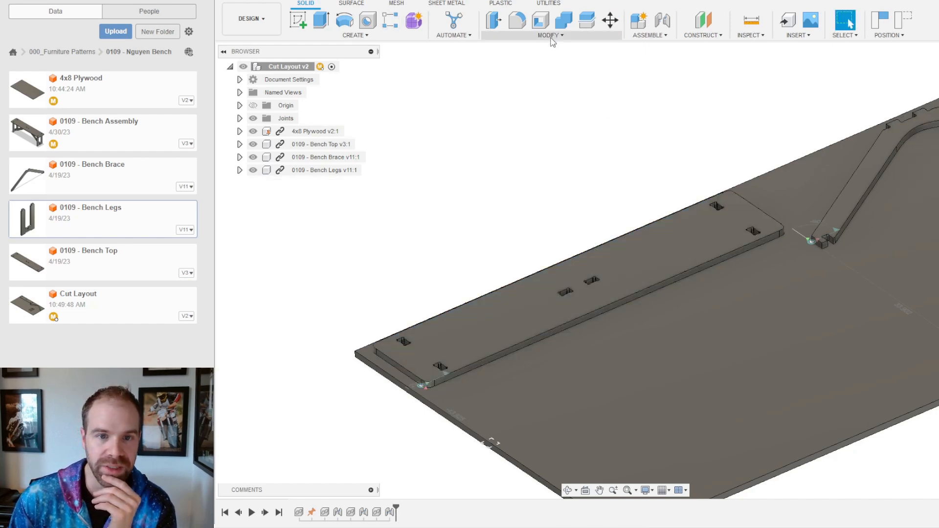
Step: Start a Rectangular Pattern from Create > Pattern, capturing the current component positions
click(370, 35)
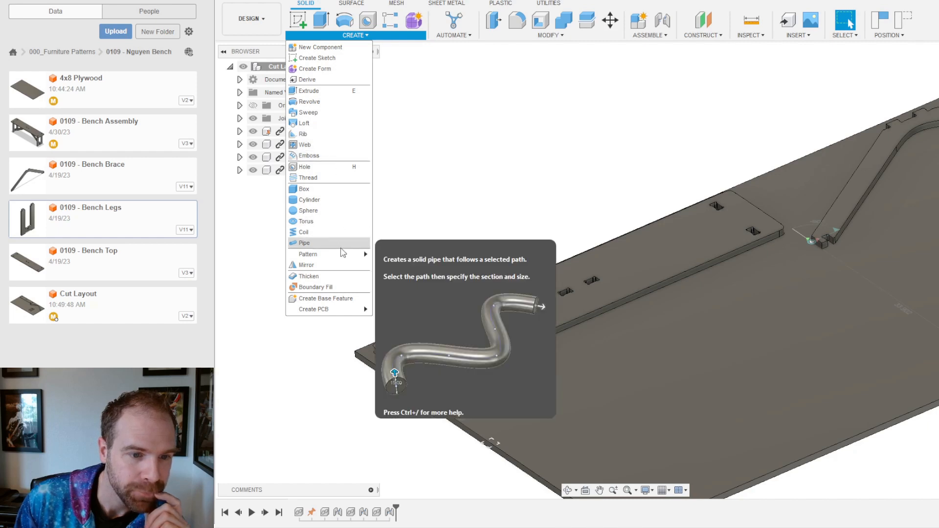
mouse_move(345, 255)
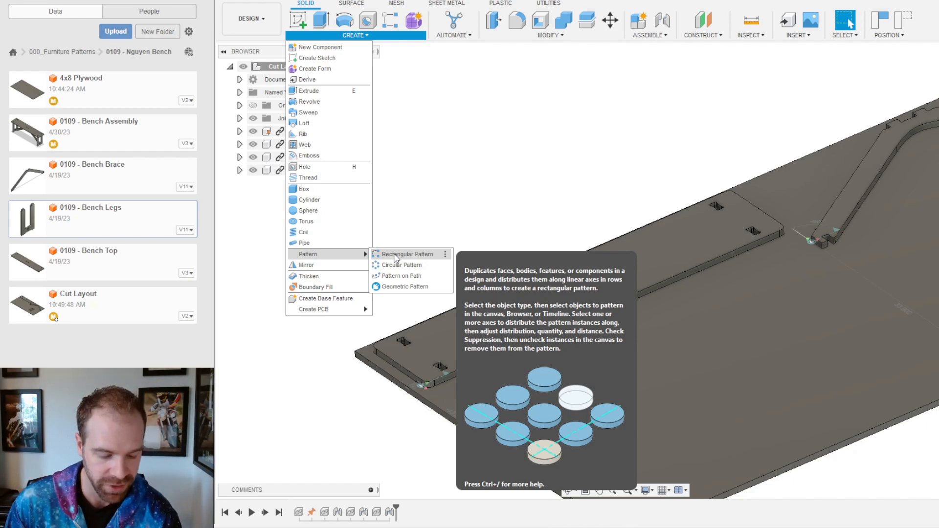
click(394, 254)
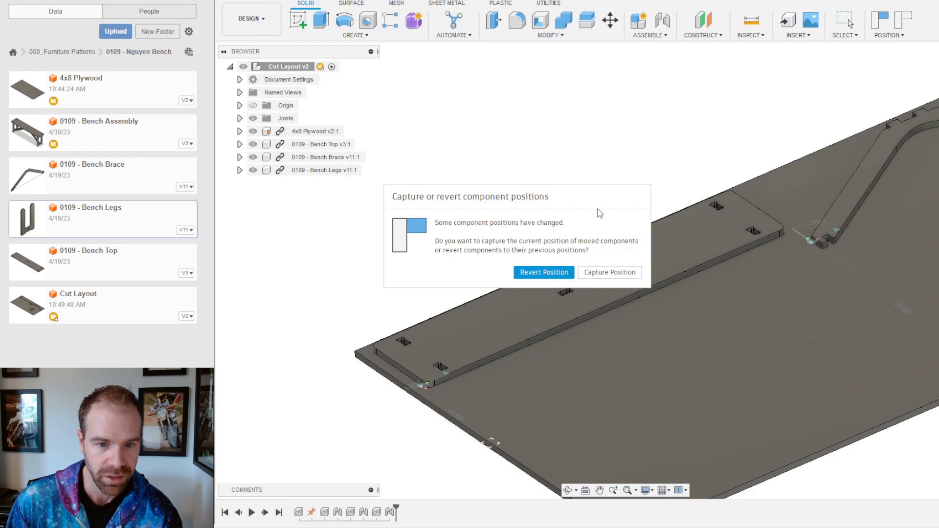
click(615, 281)
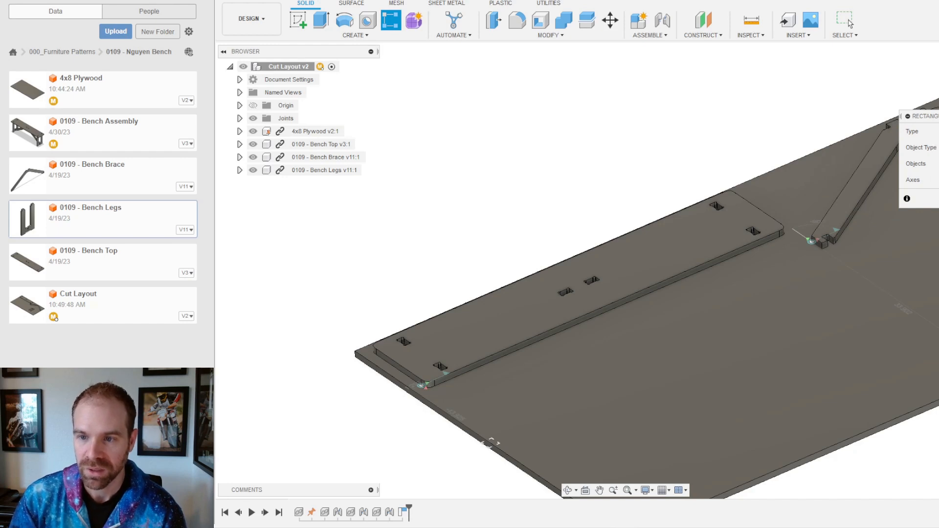
Step: Select the Bench Top and set the pattern direction along the sheet axis
click(612, 262)
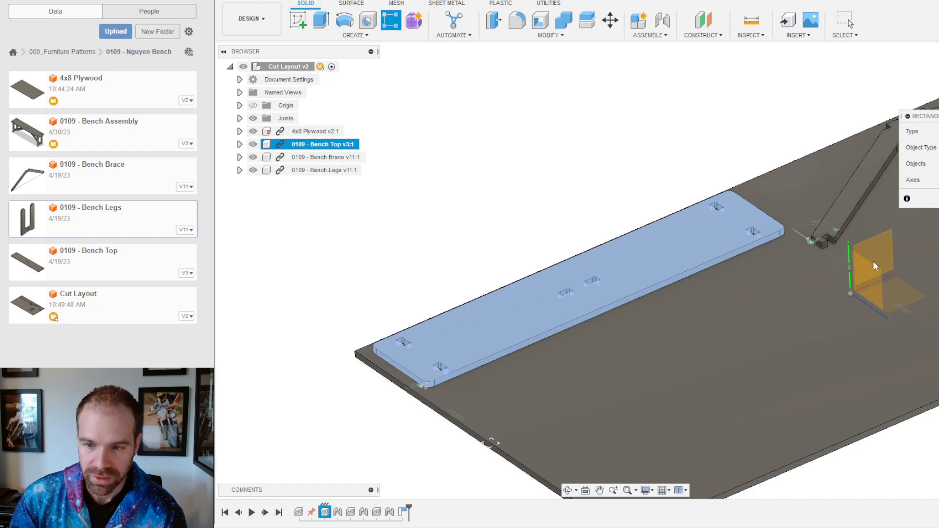
click(872, 306)
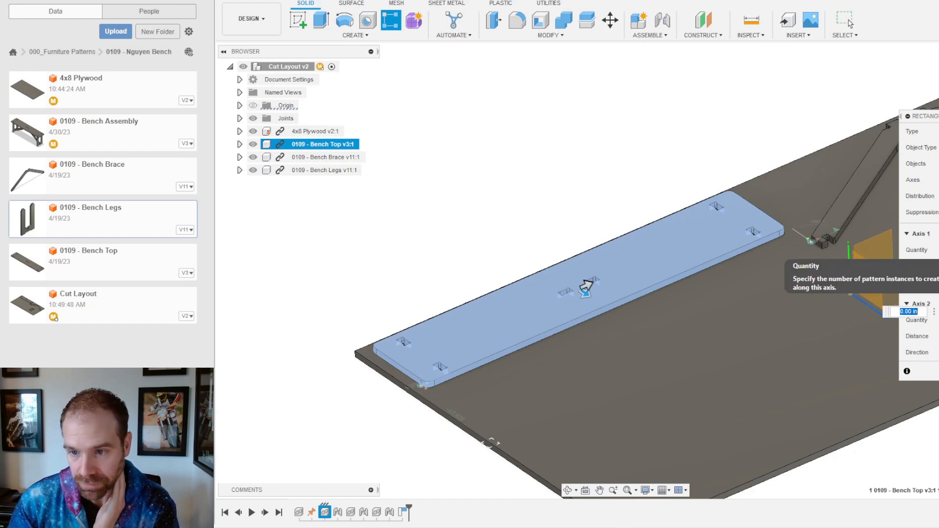
click(938, 250)
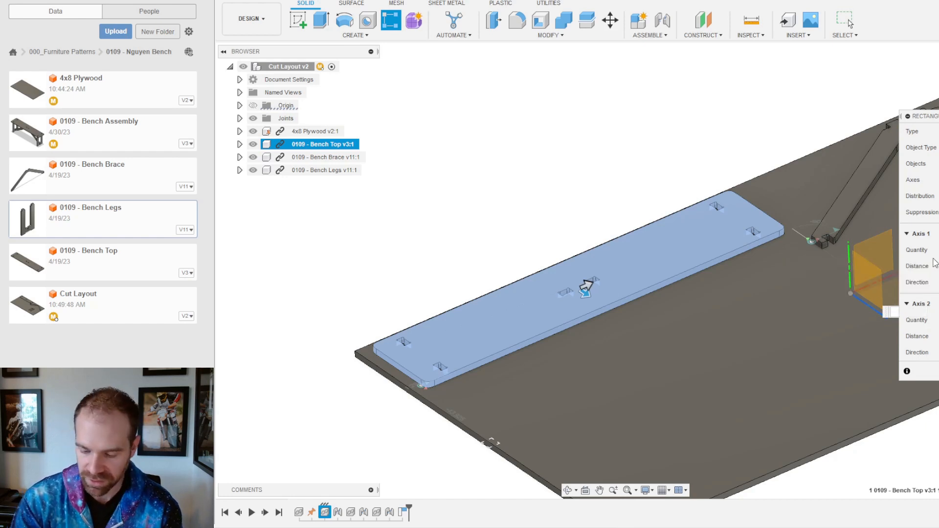
text(12)
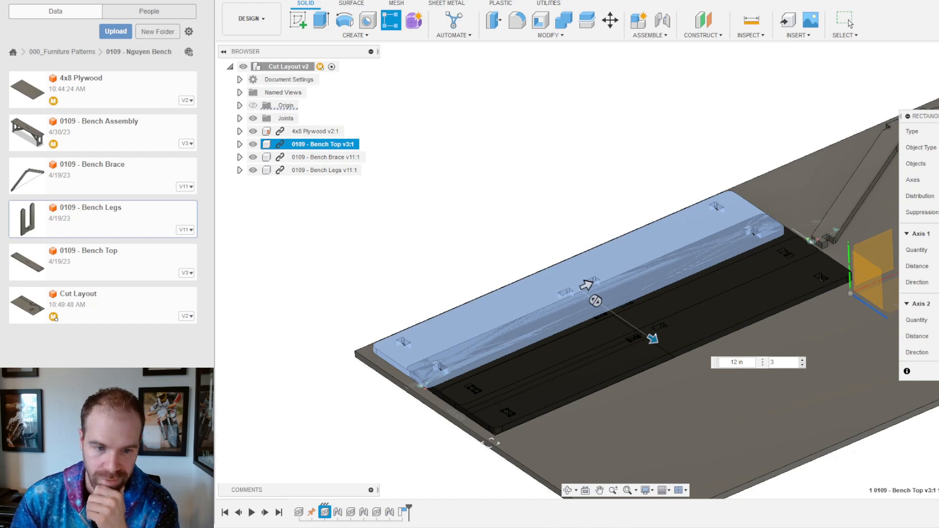
shift+middle_drag(607, 385, 683, 283)
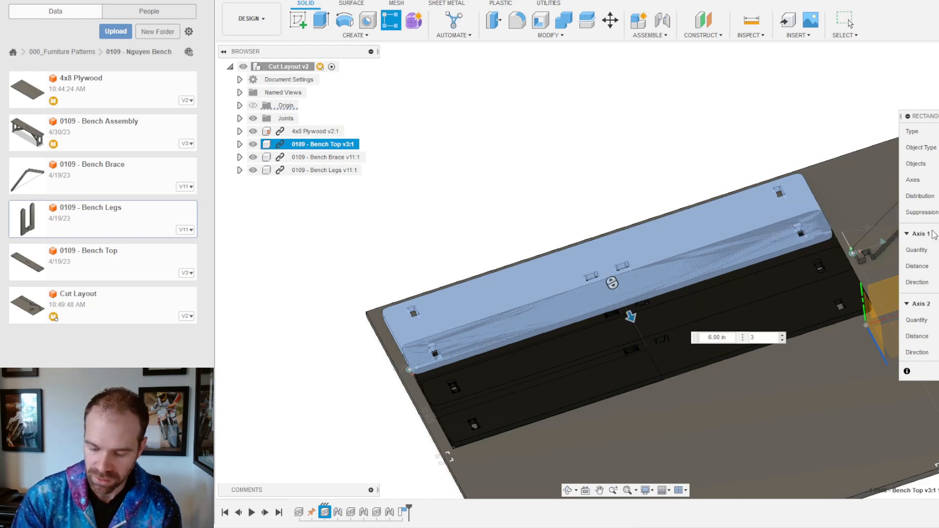
Step: Create four Bench Top copies spaced 11 in apart across the sheet
text(12)
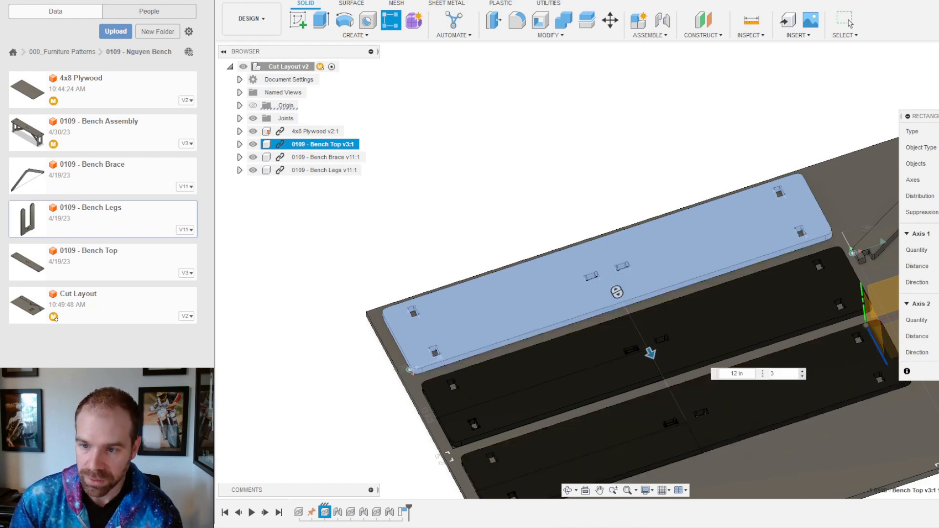
text(4)
scroll(537, 196, down, 3)
middle_drag(617, 254, 615, 250)
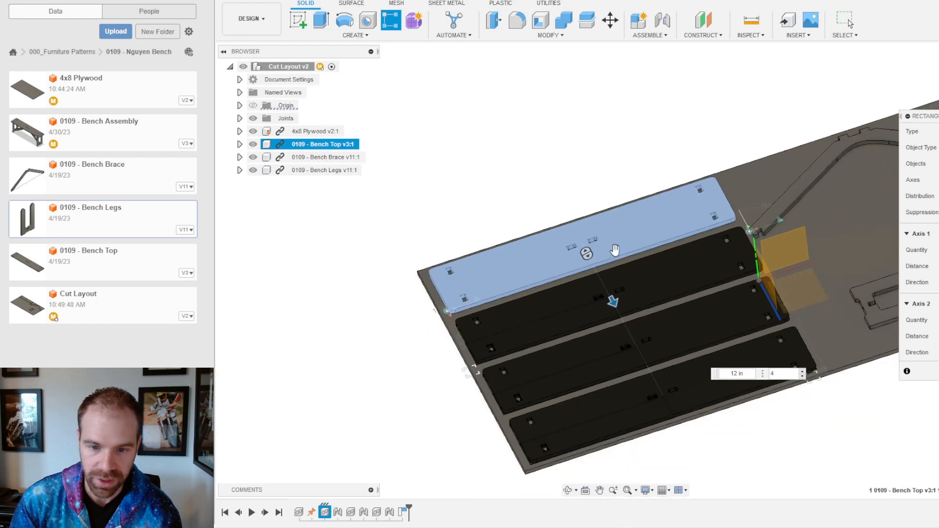
shift+middle_drag(544, 375, 463, 407)
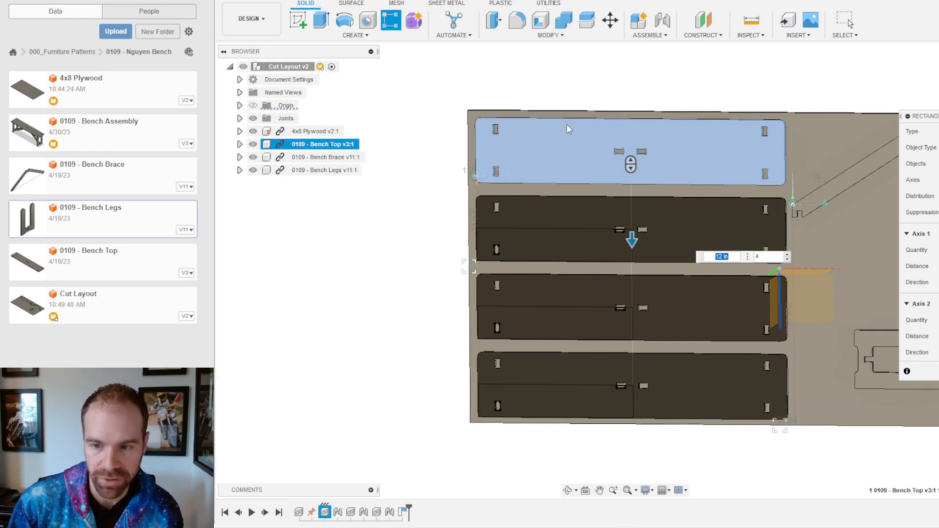
key(Tab)
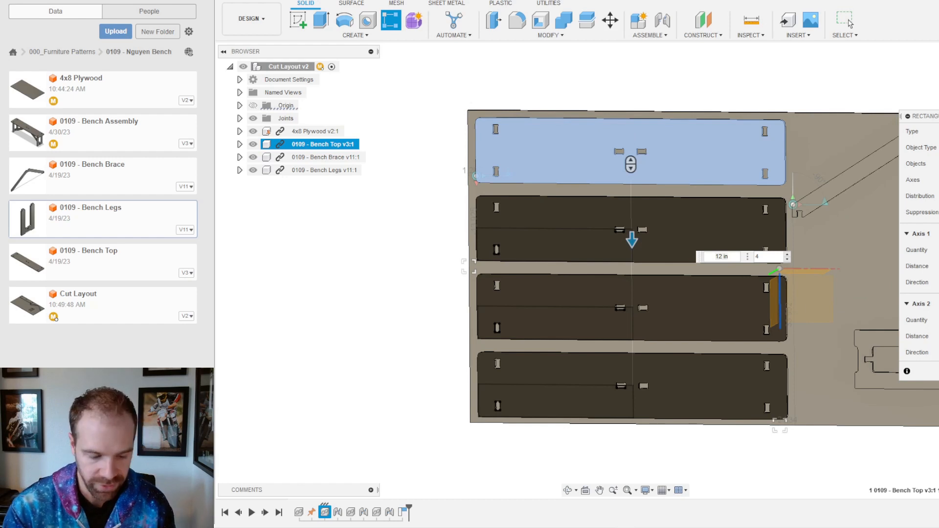
drag(632, 240, 632, 233)
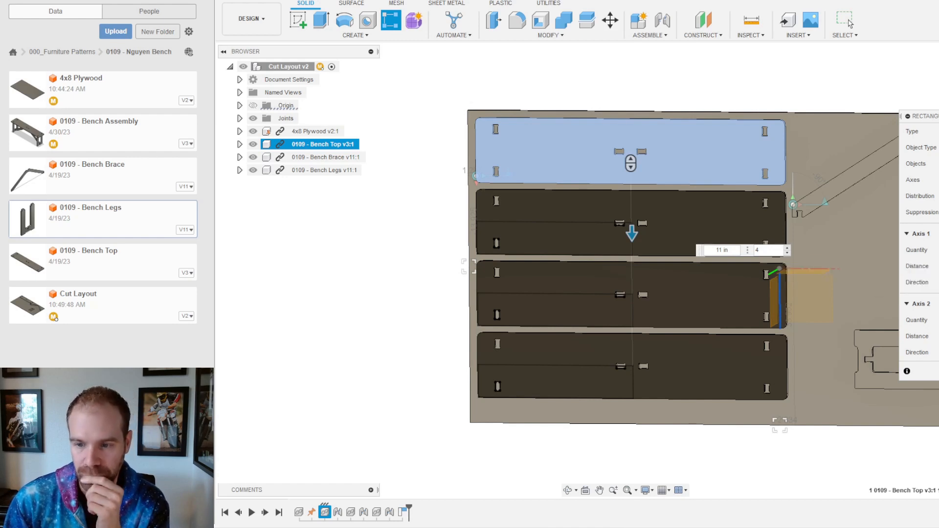
key(Return)
shift+middle_drag(681, 376, 712, 345)
scroll(509, 334, up, 5)
scroll(416, 381, down, 2)
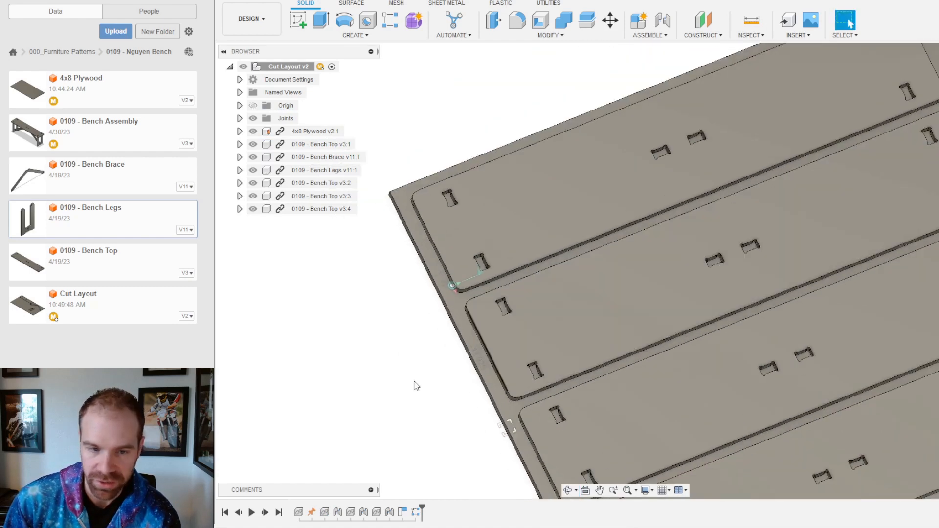
scroll(416, 372, up, 4)
middle_drag(418, 353, 536, 329)
Step: Select the faces of the cut gap between the bench tops
shift+middle_drag(817, 239, 705, 201)
click(683, 192)
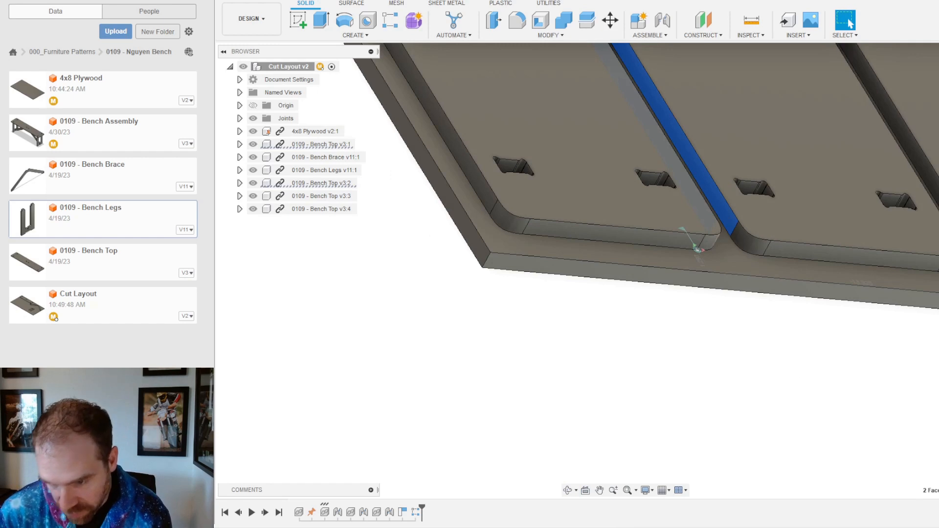
shift+middle_drag(673, 178, 724, 248)
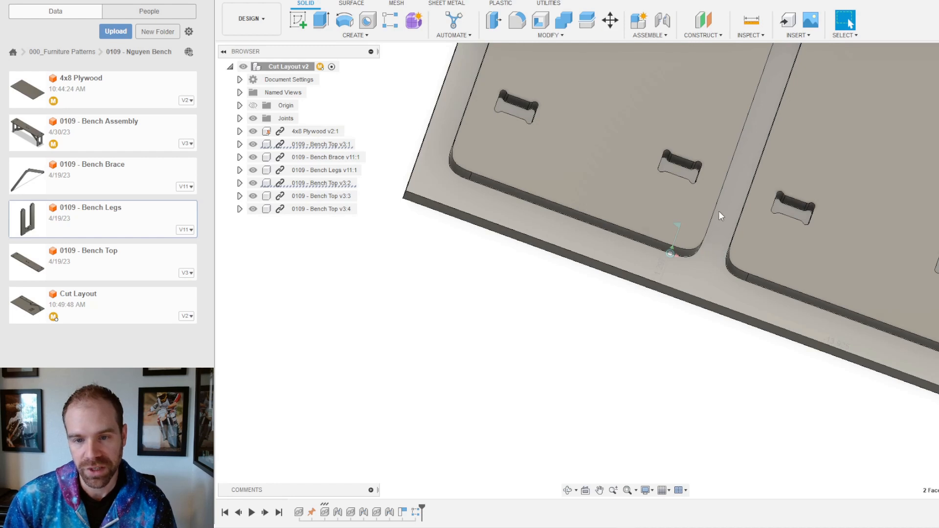
scroll(712, 255, down, 3)
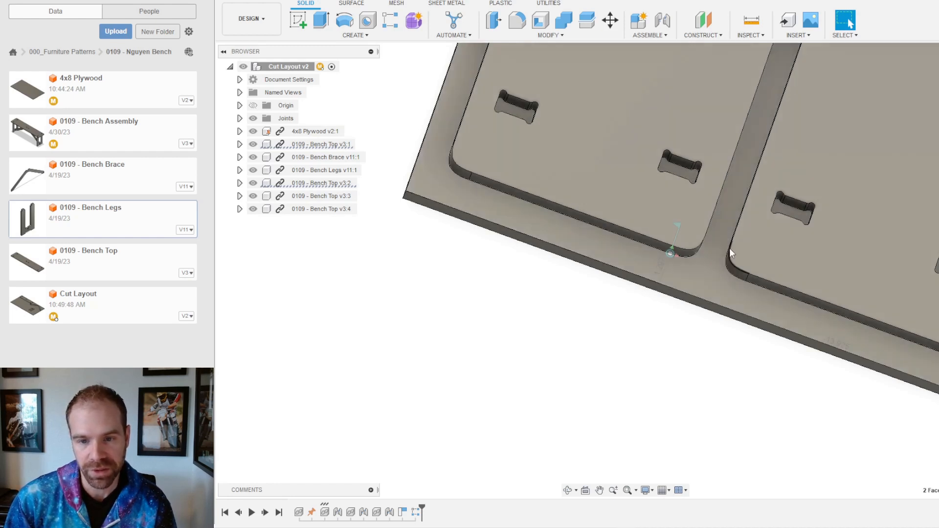
scroll(713, 273, down, 3)
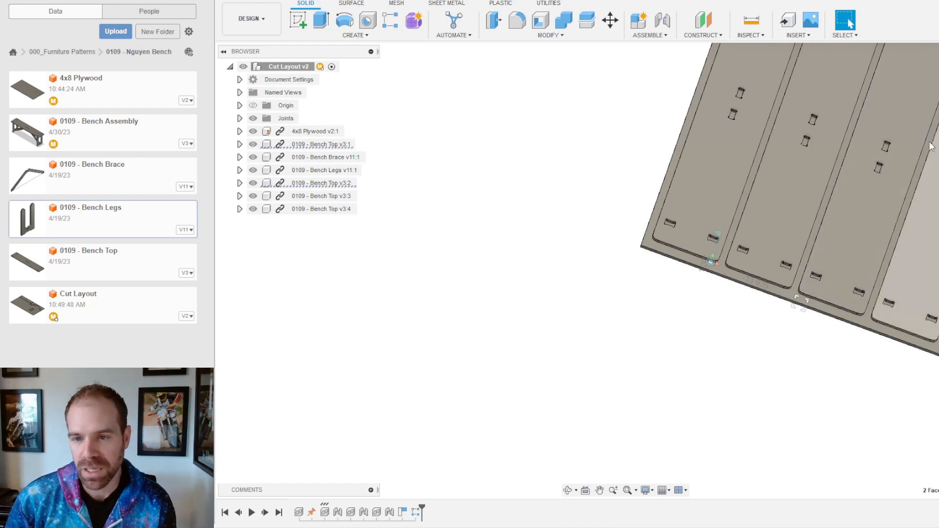
scroll(807, 230, down, 3)
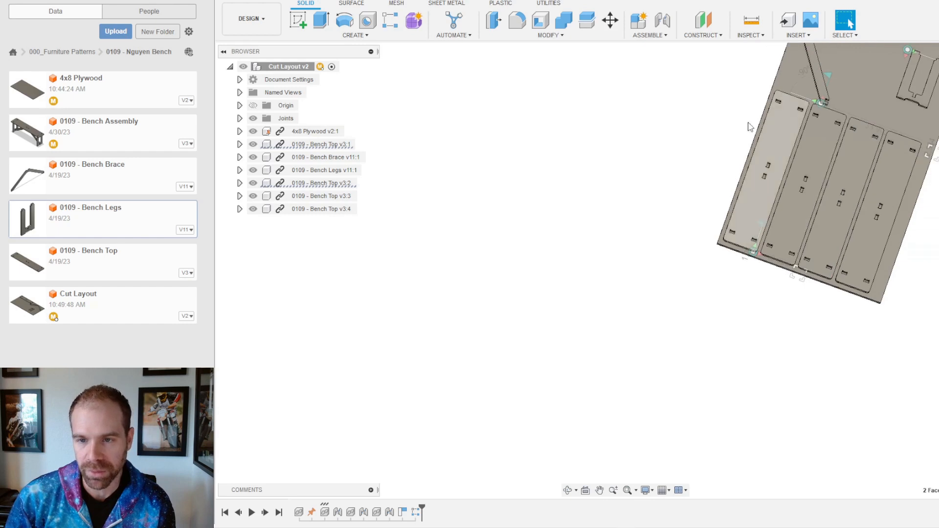
scroll(783, 177, up, 2)
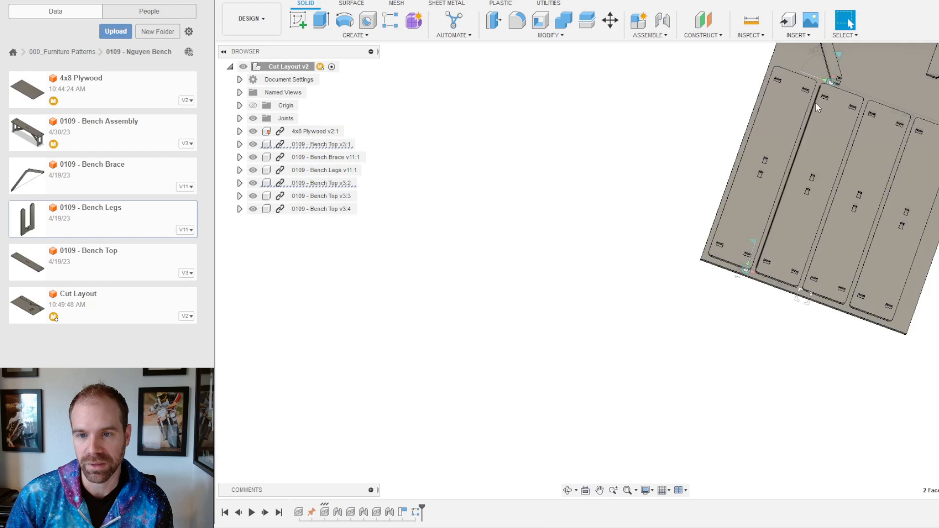
scroll(764, 222, up, 3)
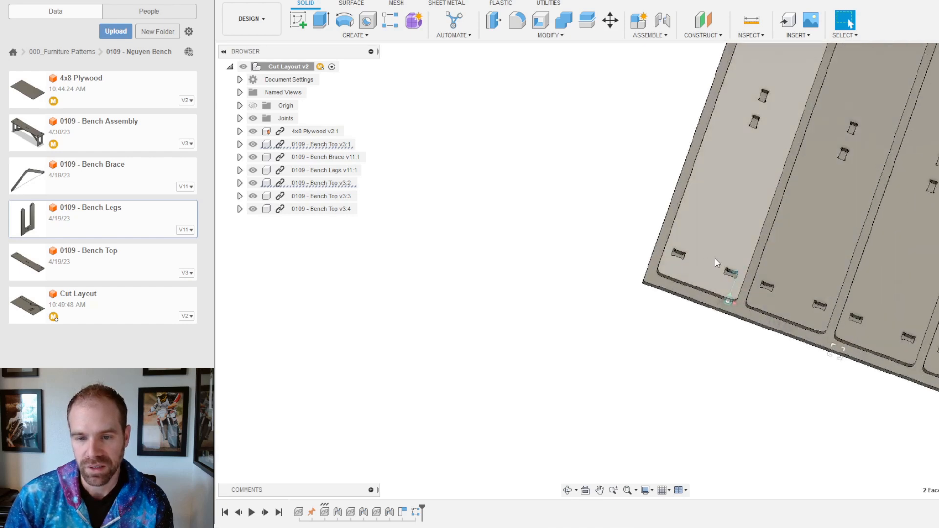
Step: Slide the two leftmost bench tops right to close the gap and save a version
drag(703, 246, 713, 253)
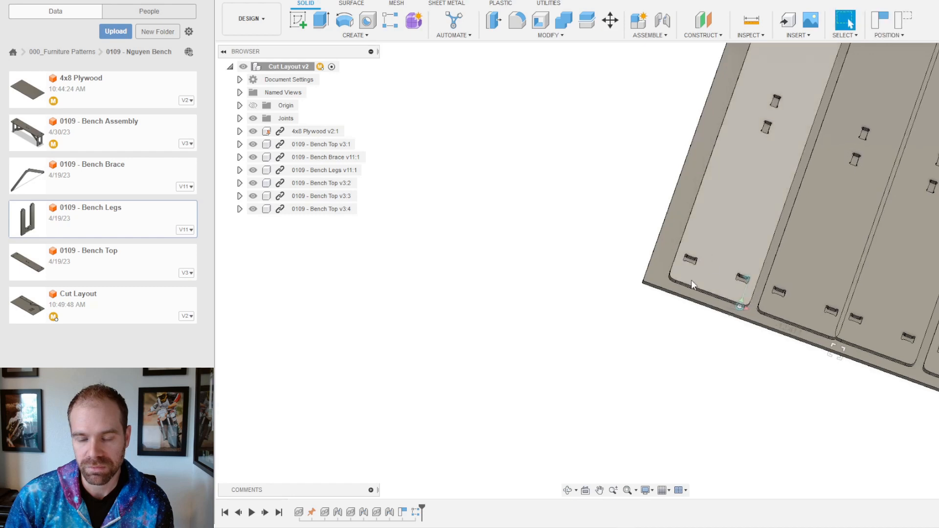
scroll(656, 306, down, 3)
scroll(657, 310, down, 2)
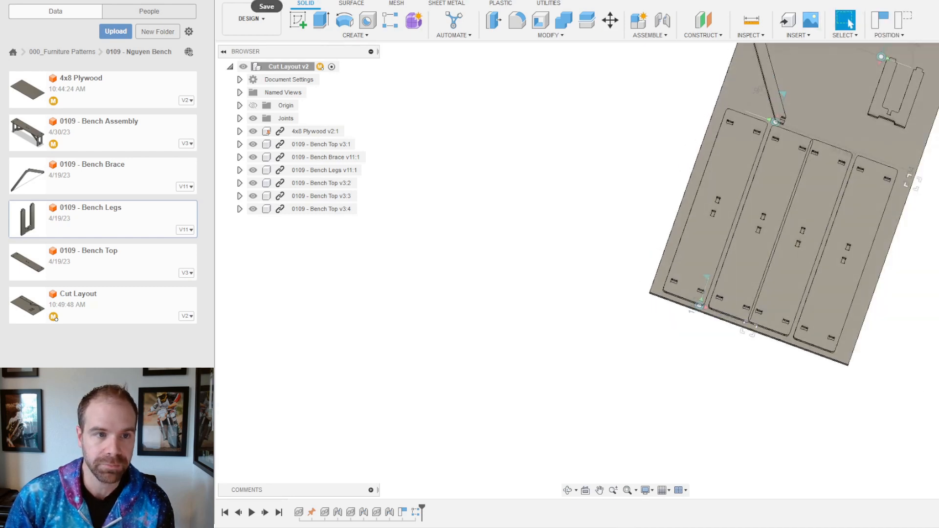
key(ctrl+s)
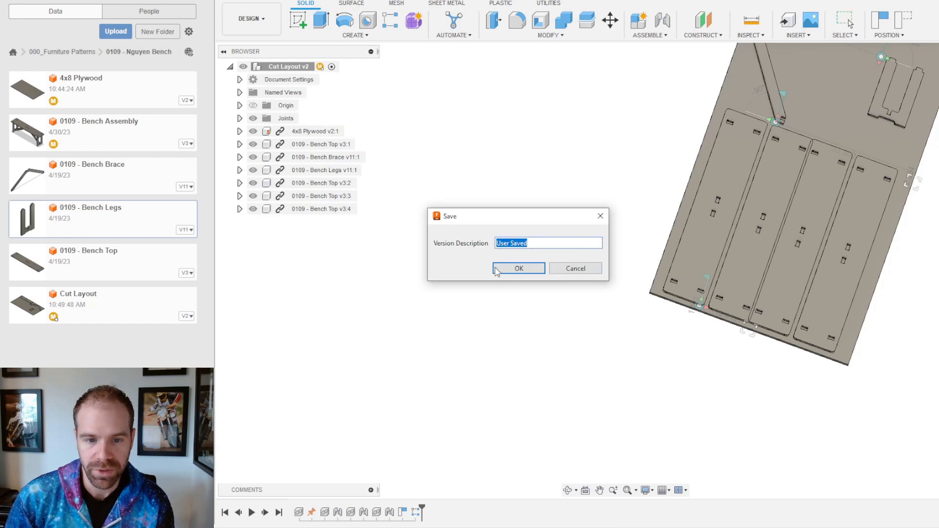
click(528, 268)
Step: Nudge the third and fourth bench tops right and recheck the pattern in the timeline
scroll(814, 274, up, 5)
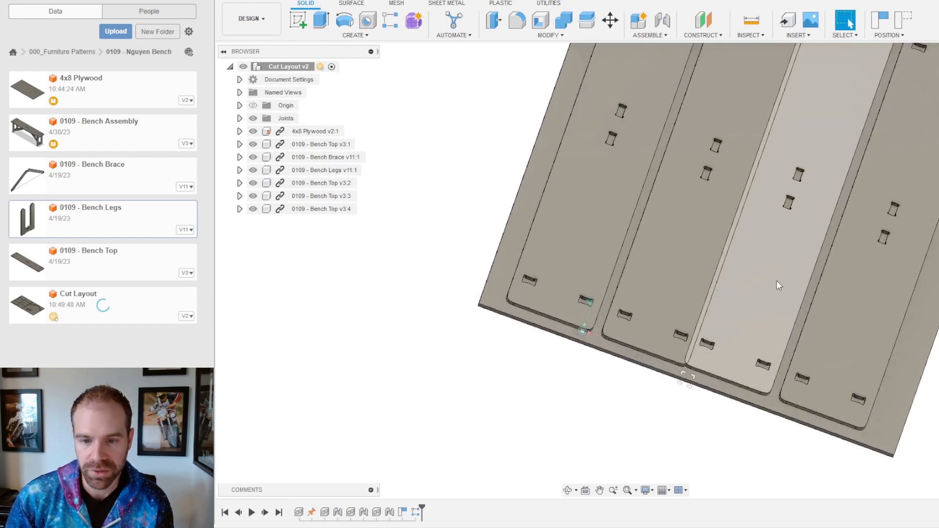
drag(764, 298, 773, 300)
drag(847, 316, 855, 319)
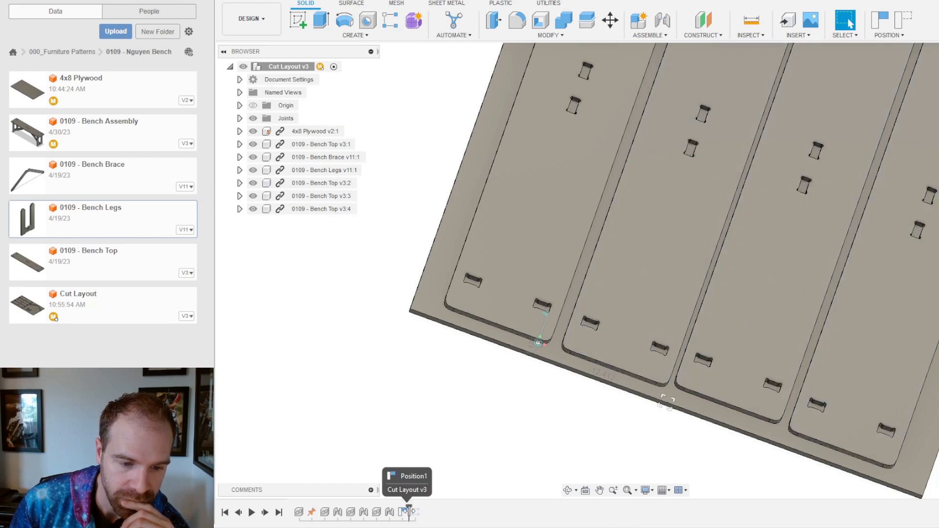
drag(413, 512, 408, 514)
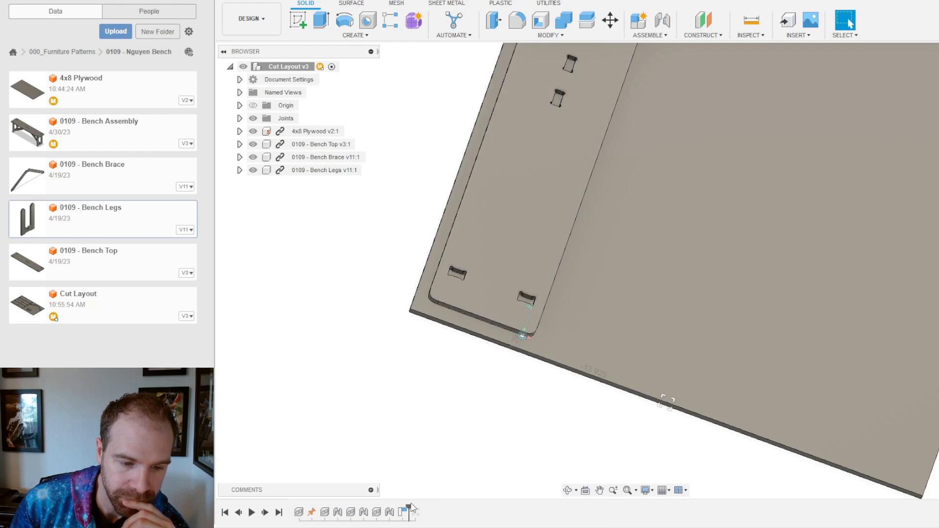
drag(412, 513, 422, 513)
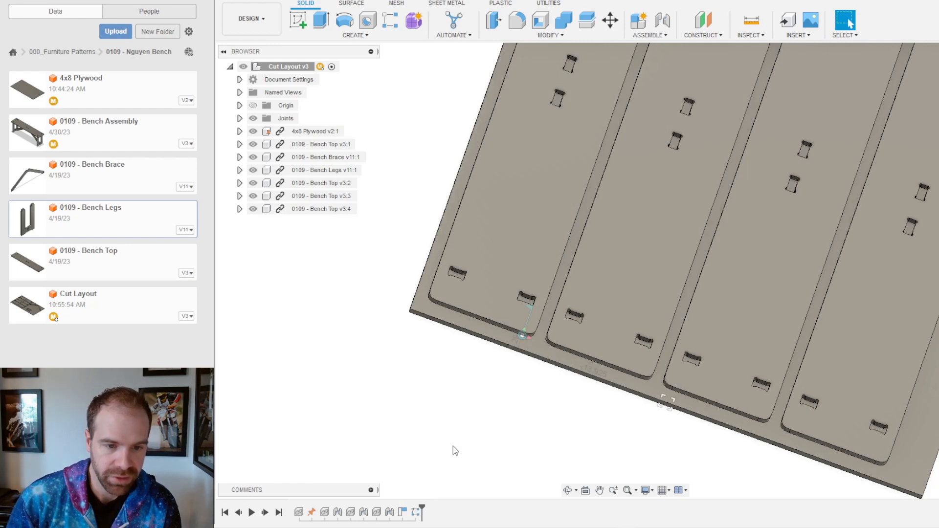
scroll(510, 418, up, 2)
shift+middle_drag(500, 200, 535, 191)
scroll(454, 256, up, 2)
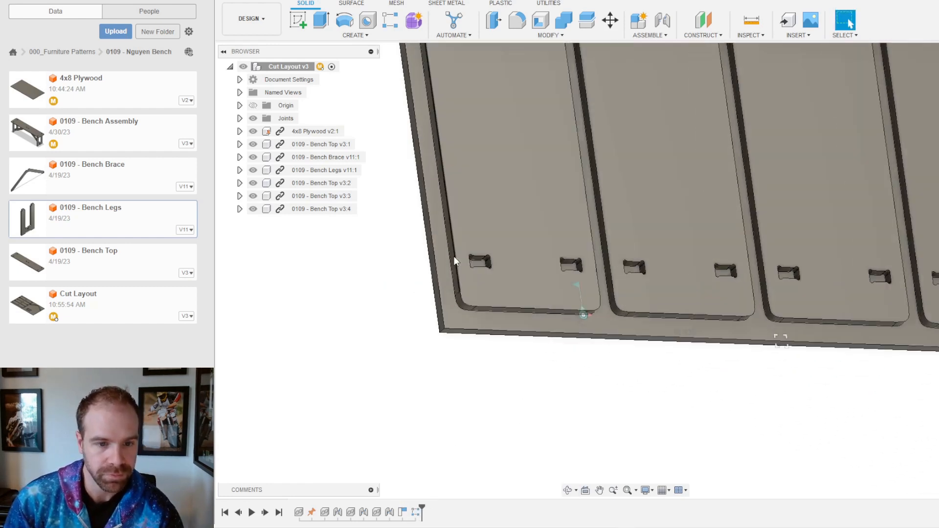
scroll(452, 254, up, 3)
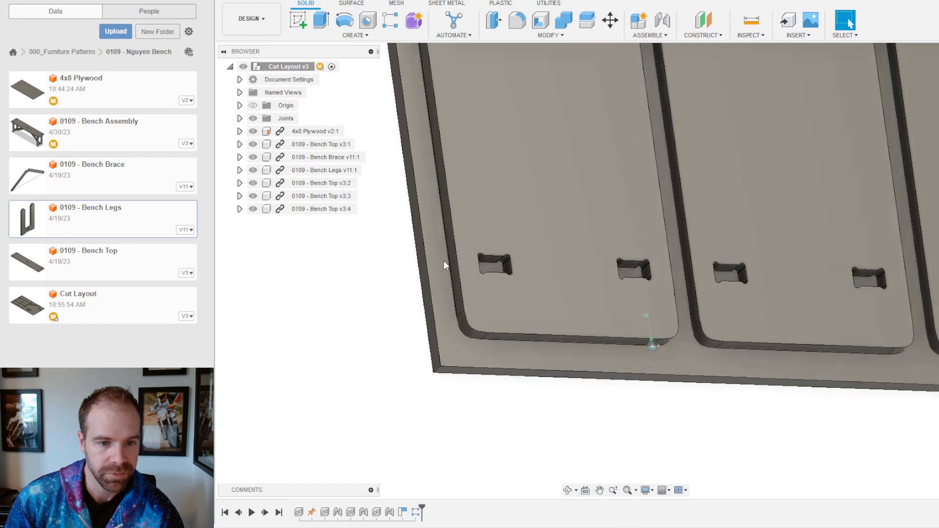
Step: Inspect the board's outer side face and the Bench Top v3:4 board
ctrl+click(422, 287)
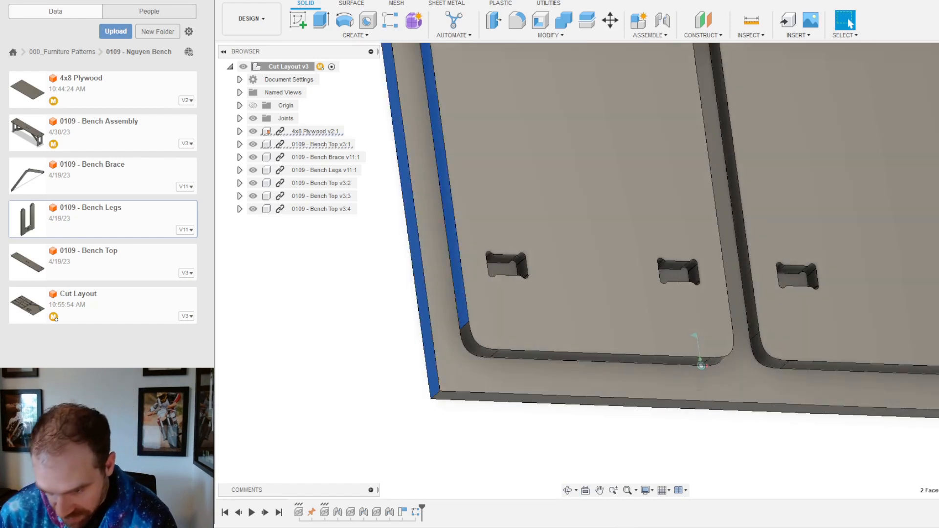
click(812, 451)
scroll(809, 453, down, 5)
scroll(900, 415, up, 4)
shift+middle_drag(900, 401, 832, 343)
scroll(832, 352, up, 4)
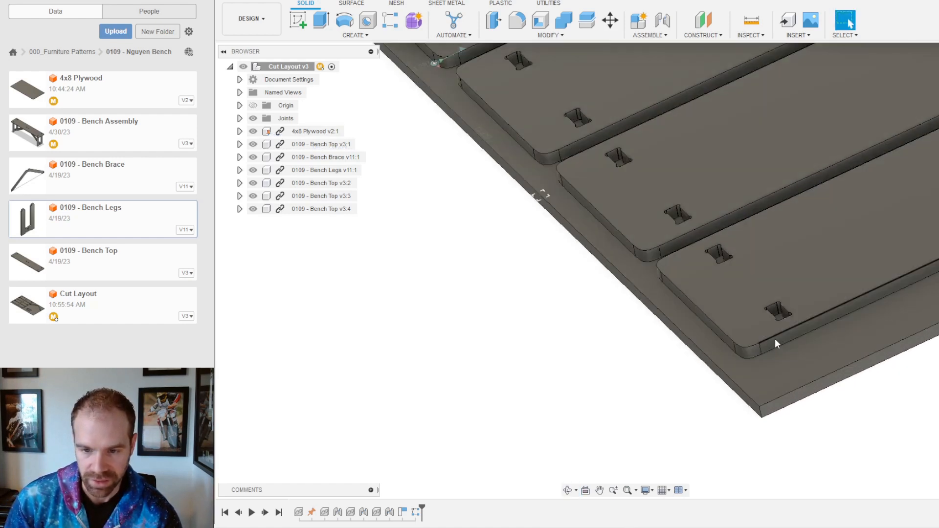
click(776, 343)
click(577, 455)
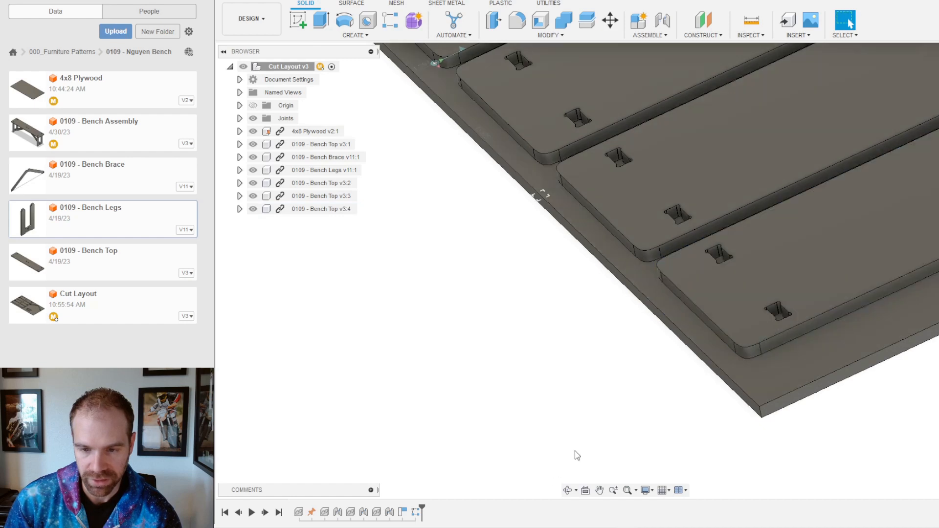
Step: Compare the last bench top's front face with the plywood sheet's front face
click(771, 343)
ctrl+click(788, 406)
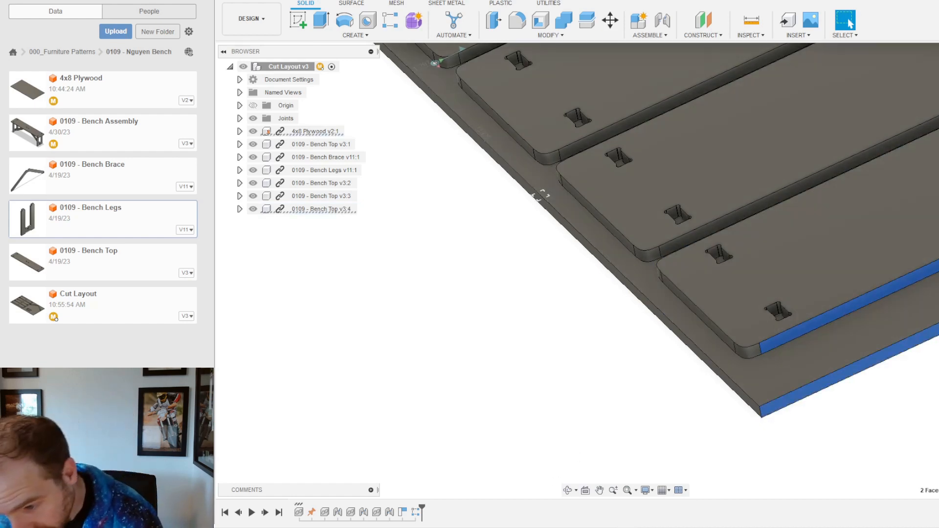
click(568, 371)
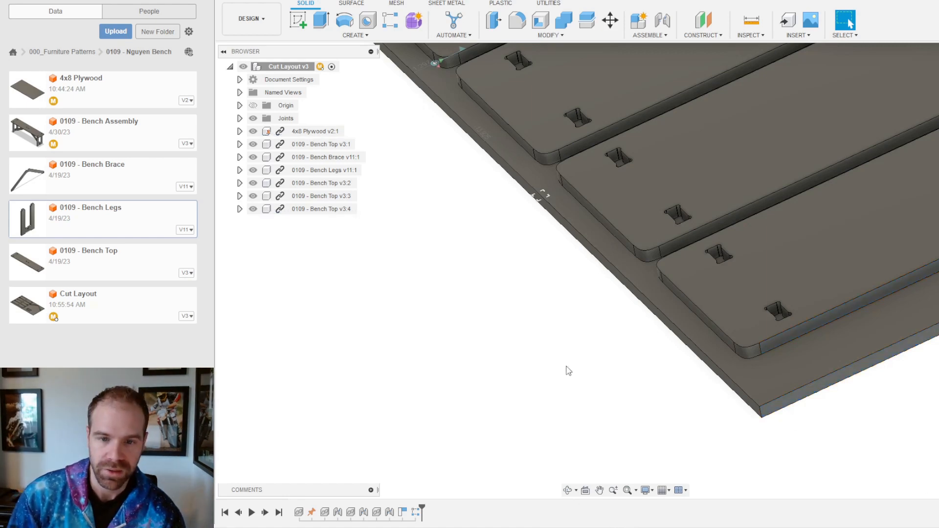
scroll(569, 343, down, 5)
shift+middle_drag(495, 254, 541, 233)
scroll(518, 245, down, 3)
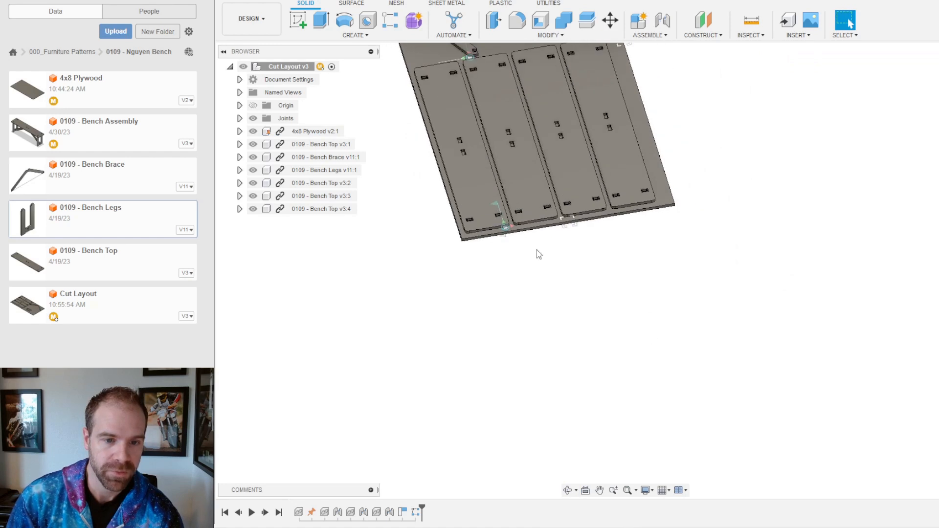
scroll(440, 205, up, 8)
shift+middle_drag(497, 241, 548, 222)
scroll(617, 253, down, 3)
scroll(819, 355, down, 2)
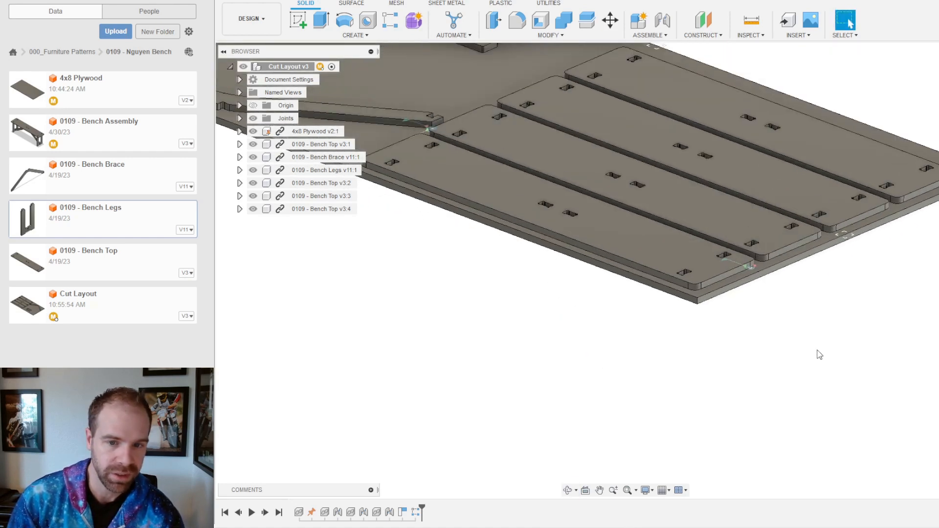
scroll(639, 176, up, 3)
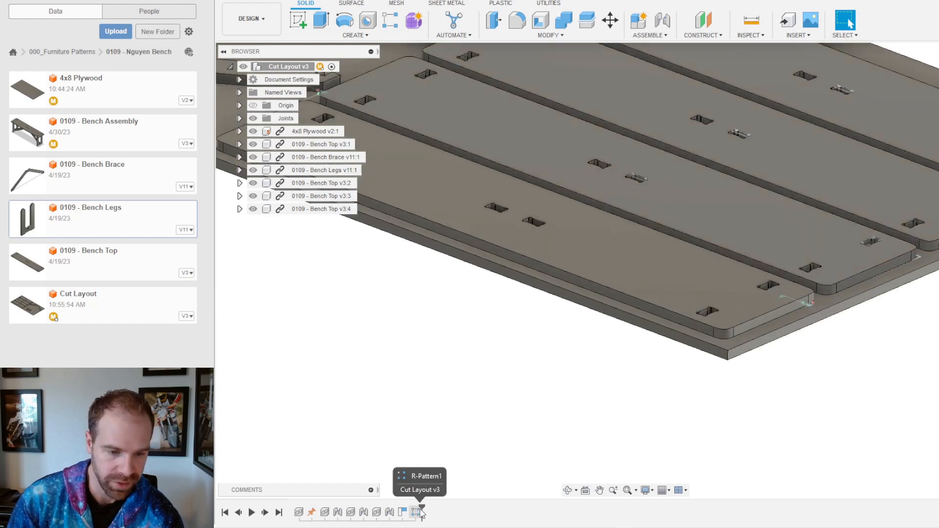
Step: Roll the timeline back before R-Pattern1 and slide the bench top left and down
drag(421, 509, 396, 511)
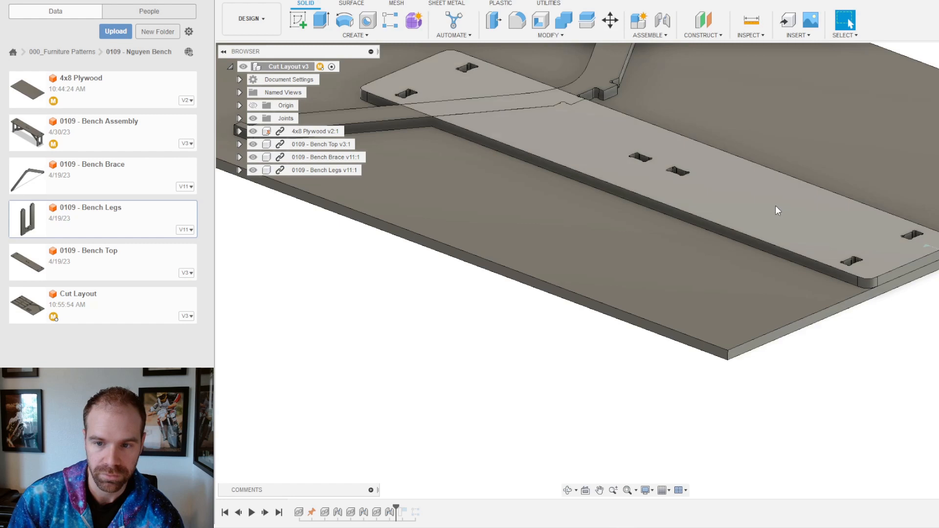
drag(776, 206, 738, 201)
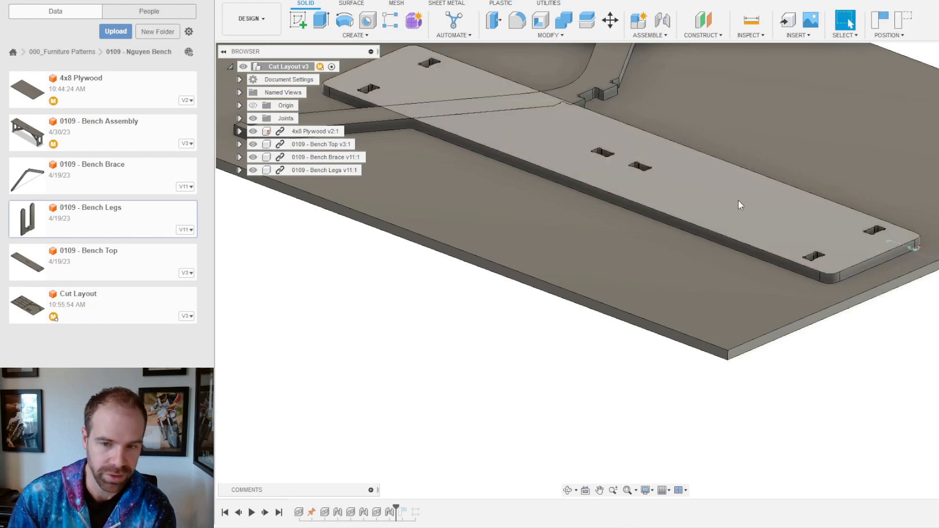
drag(753, 196, 647, 243)
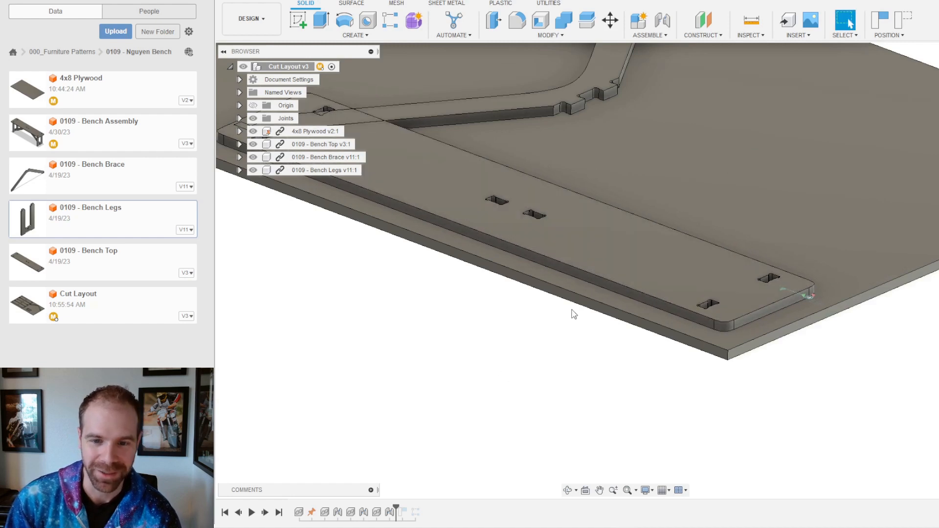
Step: Review the joint motion types for the bench top, then cancel the joint
click(655, 37)
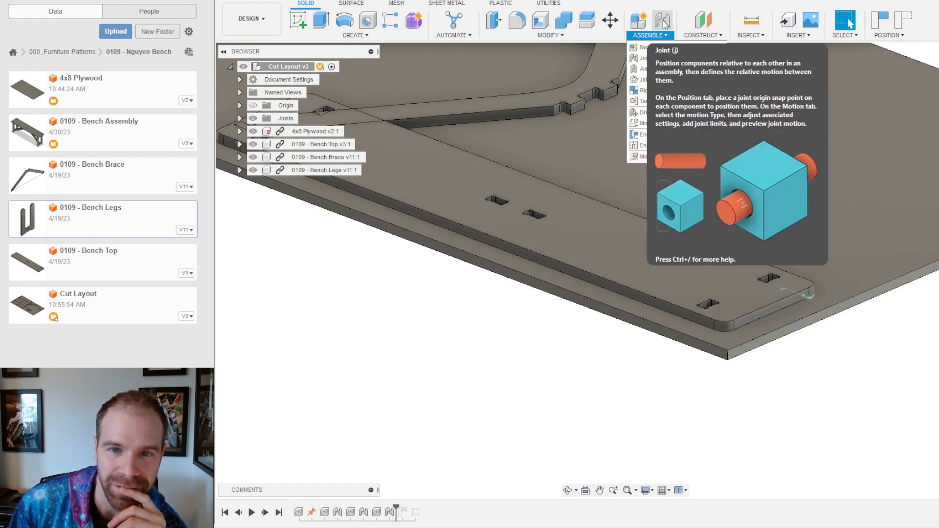
click(664, 23)
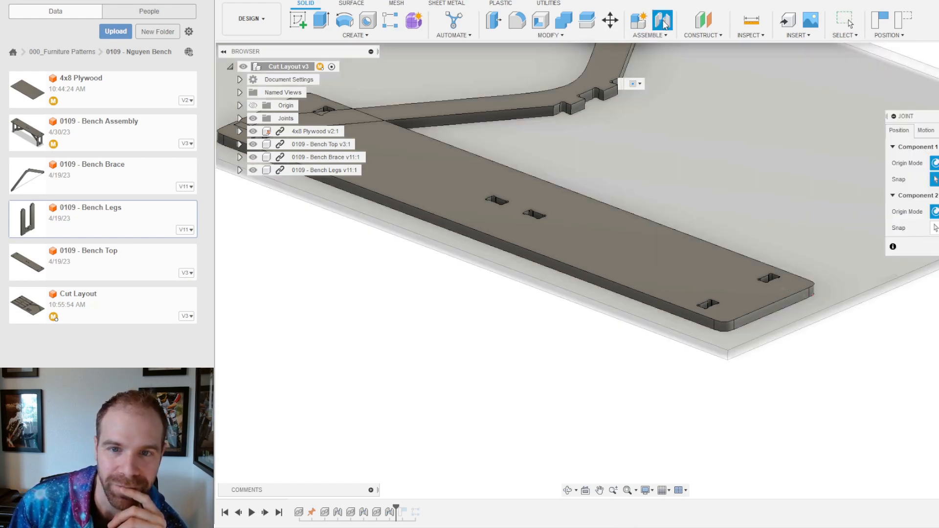
click(926, 131)
click(930, 147)
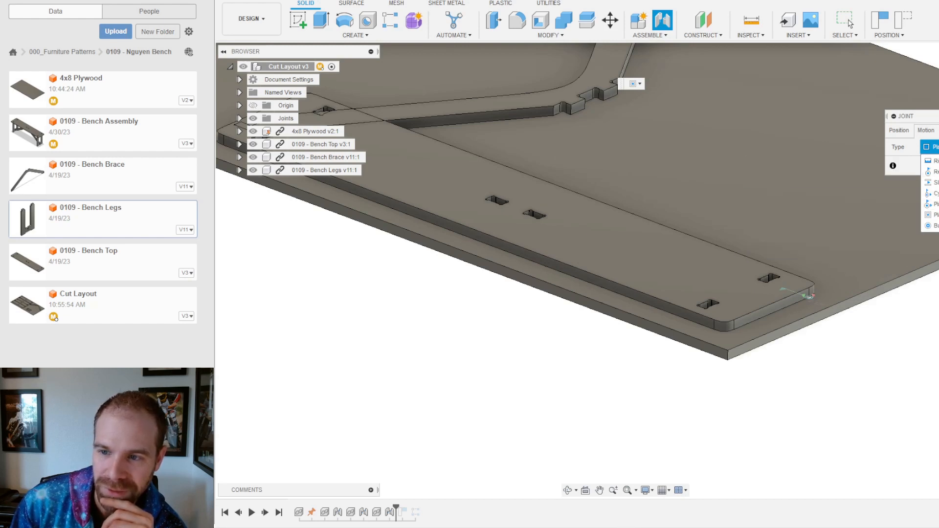
key(Escape)
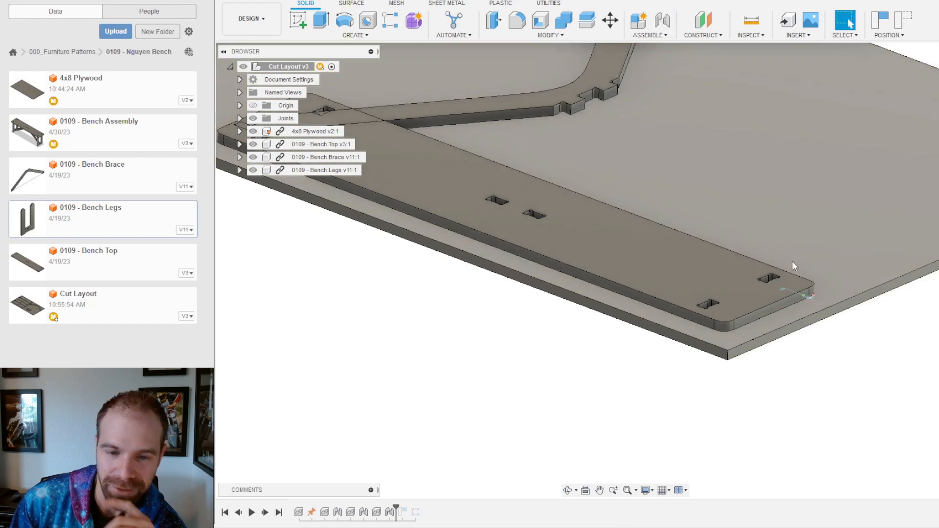
Step: Begin a Move/Copy of the bench top component
click(577, 233)
click(467, 320)
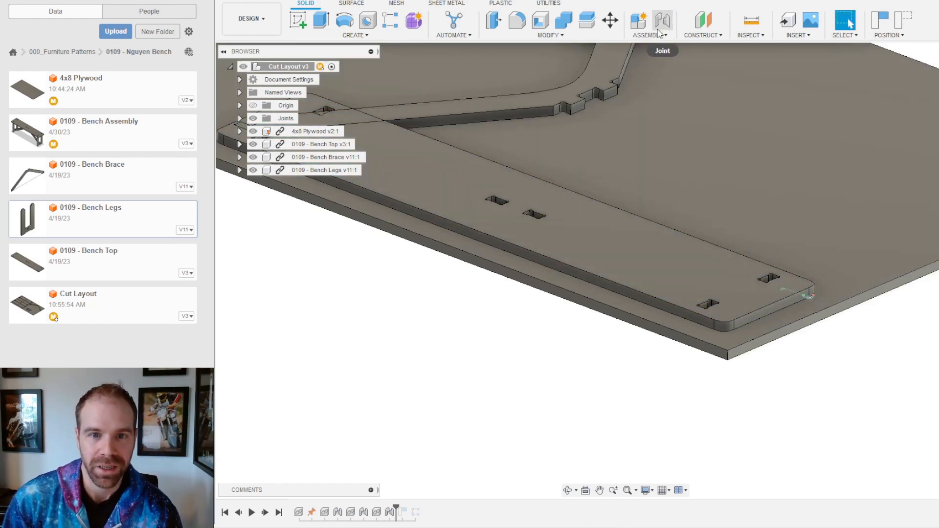
click(610, 22)
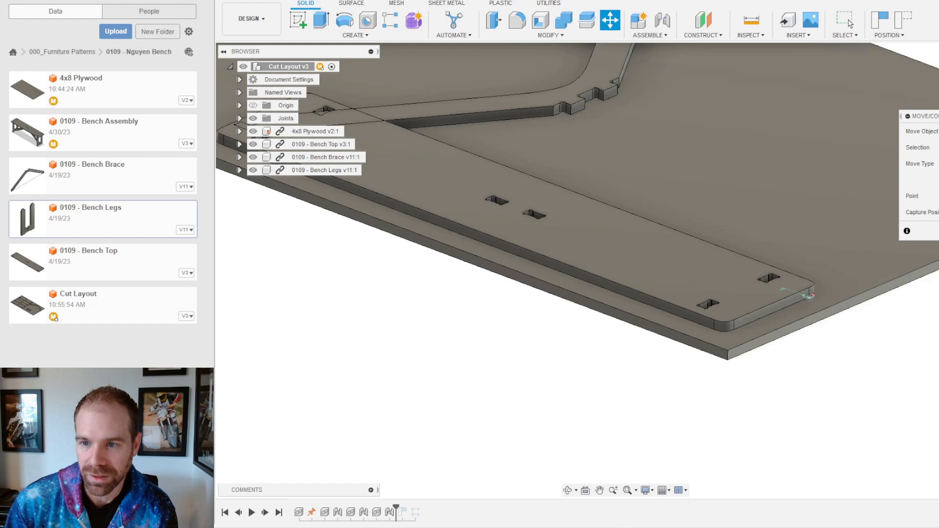
Step: Select the Bench Top in Move/Copy, zoom in to inspect it, then cancel without moving it
click(668, 253)
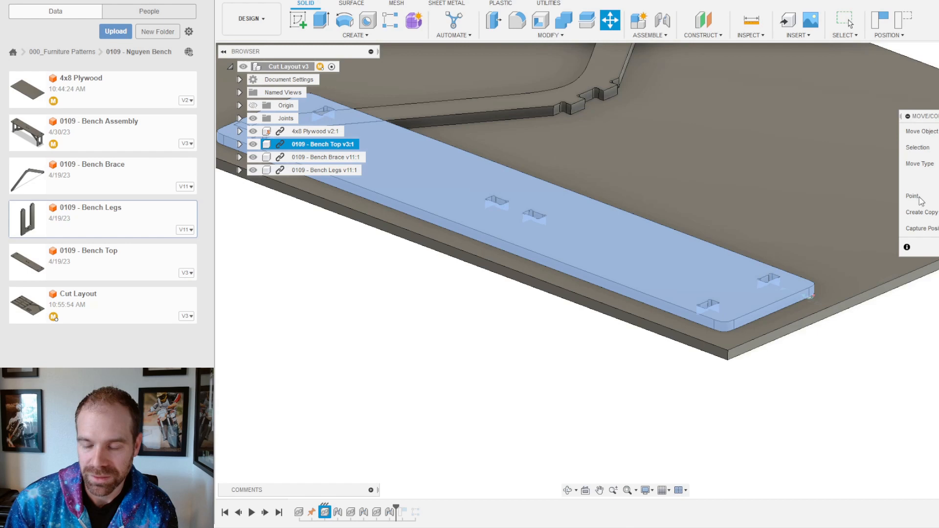
scroll(666, 302, up, 5)
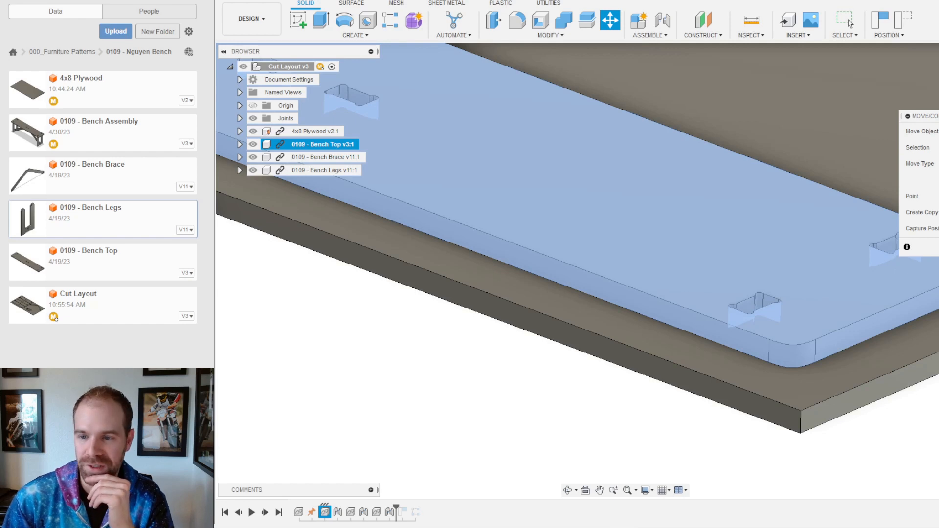
click(849, 23)
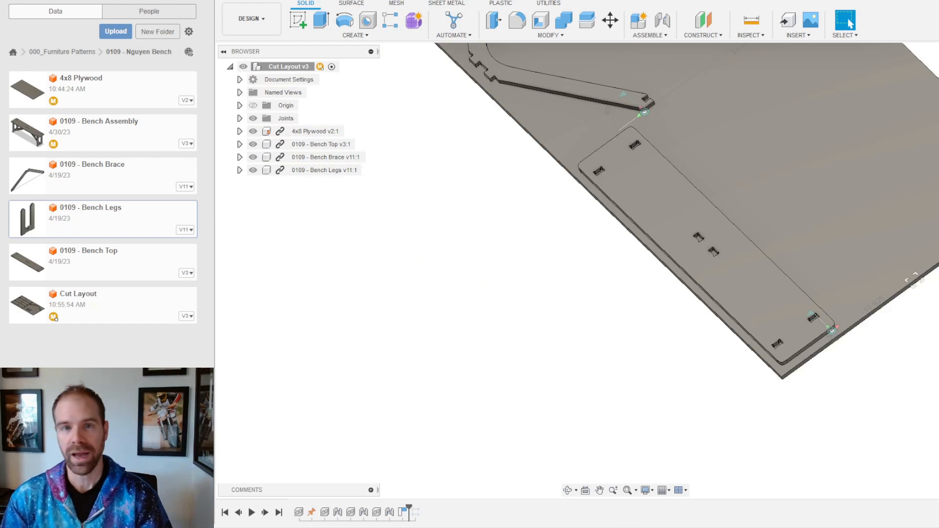
click(549, 35)
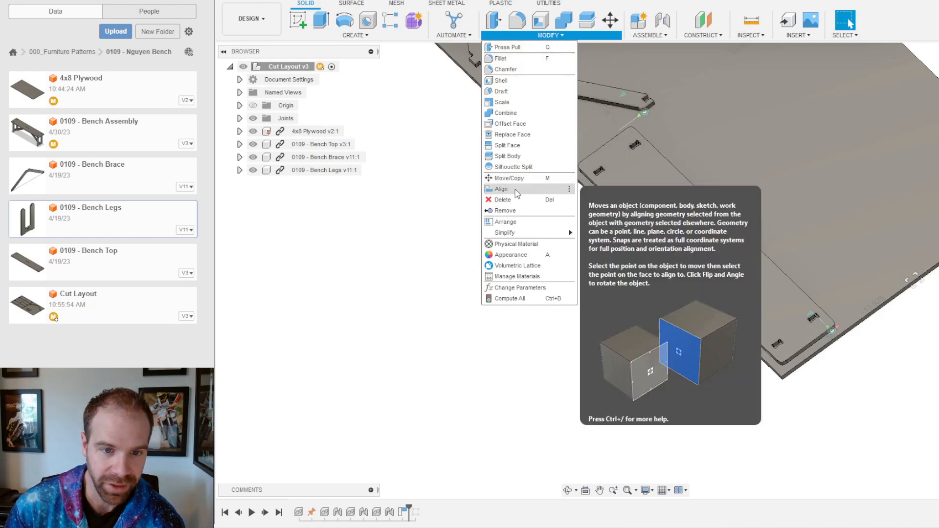
Step: Align the bench top's long side face flush with the plywood sheet's side face
click(516, 190)
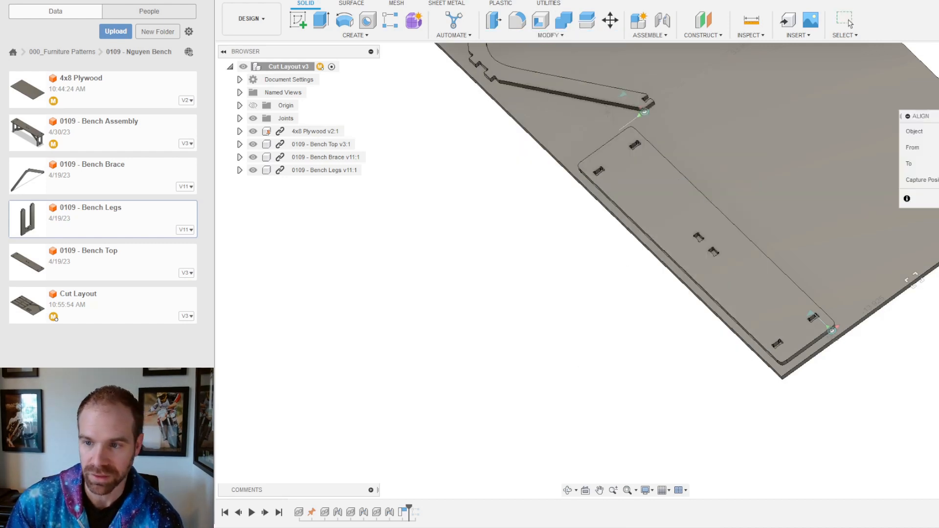
click(849, 22)
click(544, 34)
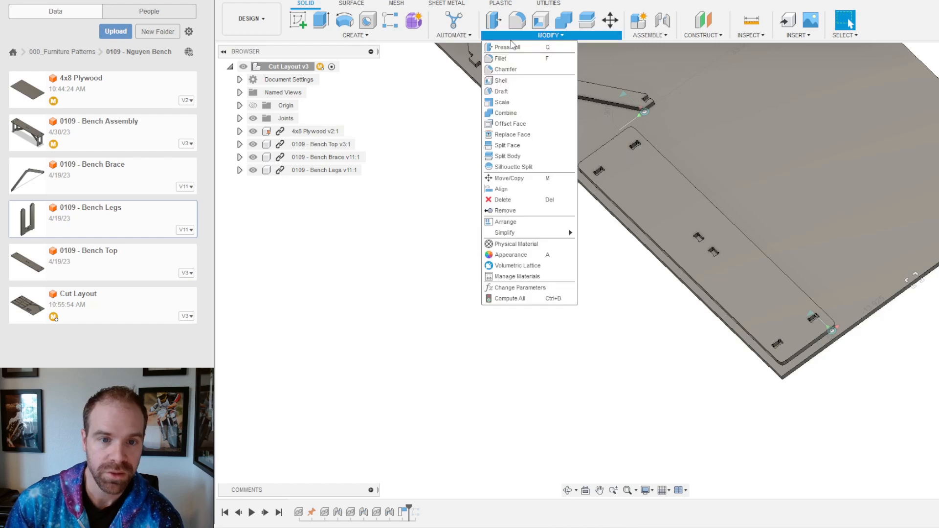
click(516, 189)
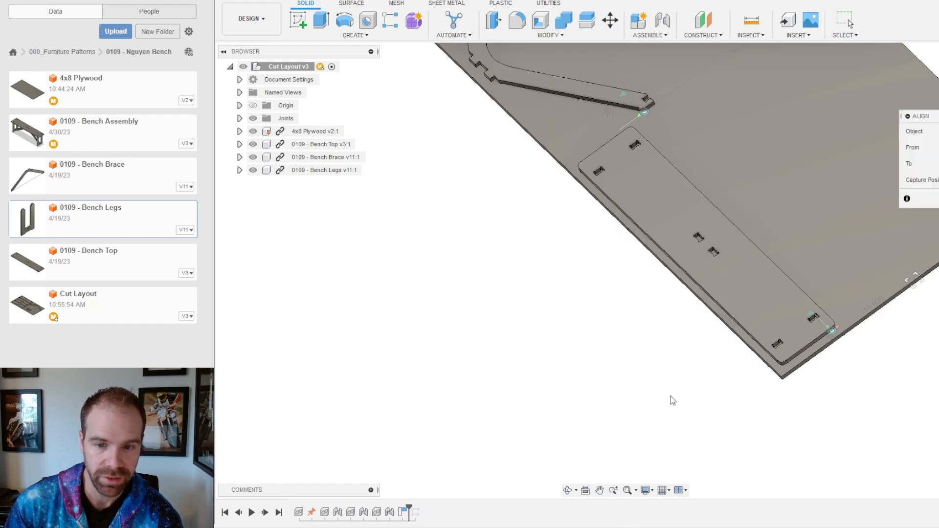
scroll(793, 391, up, 3)
scroll(721, 342, down, 5)
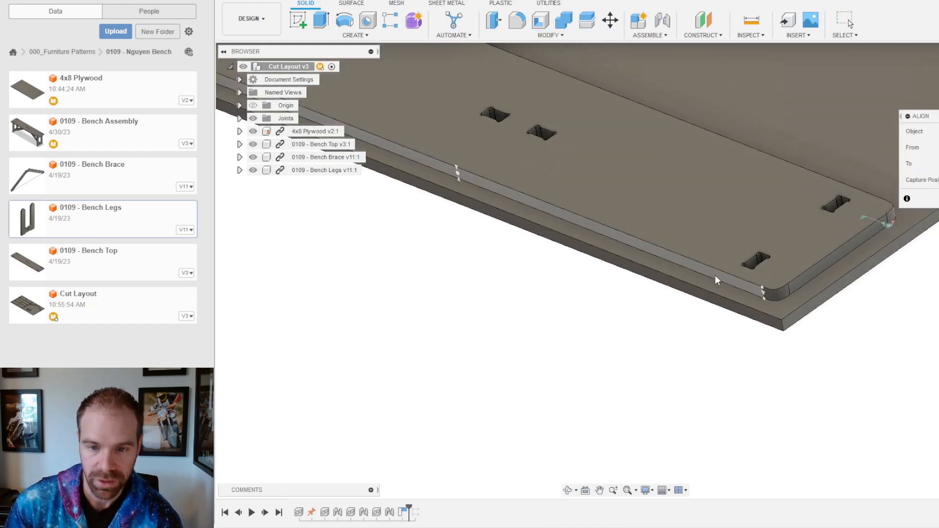
click(709, 286)
click(703, 293)
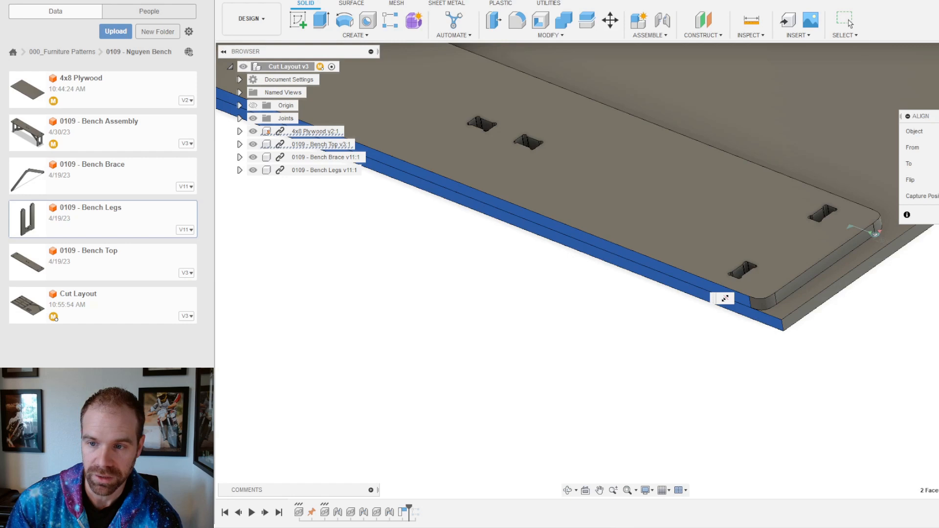
click(850, 23)
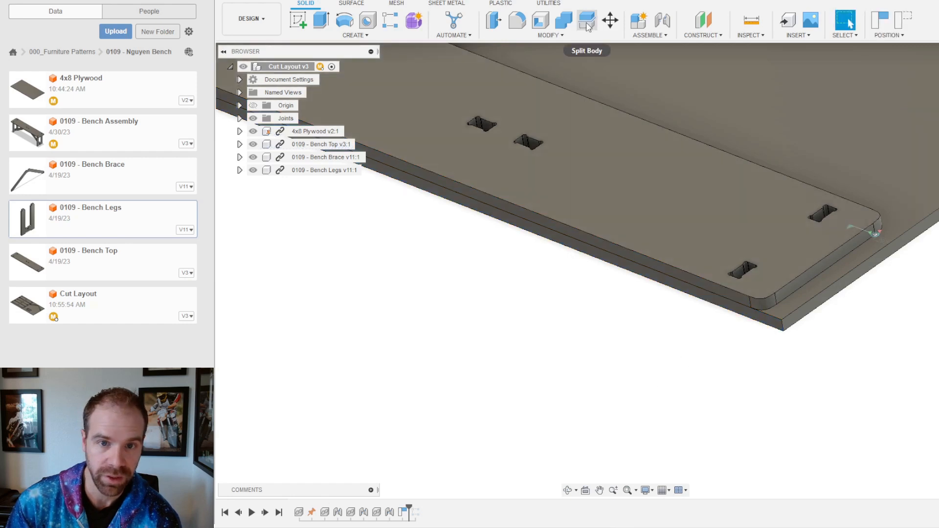
Step: Align the bench top's end face flush with the plywood sheet's end face
click(562, 37)
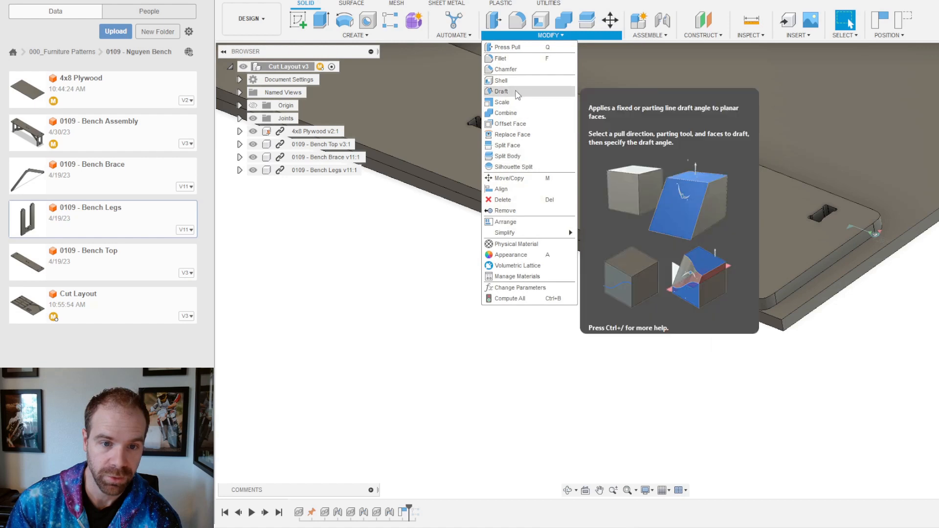
click(504, 189)
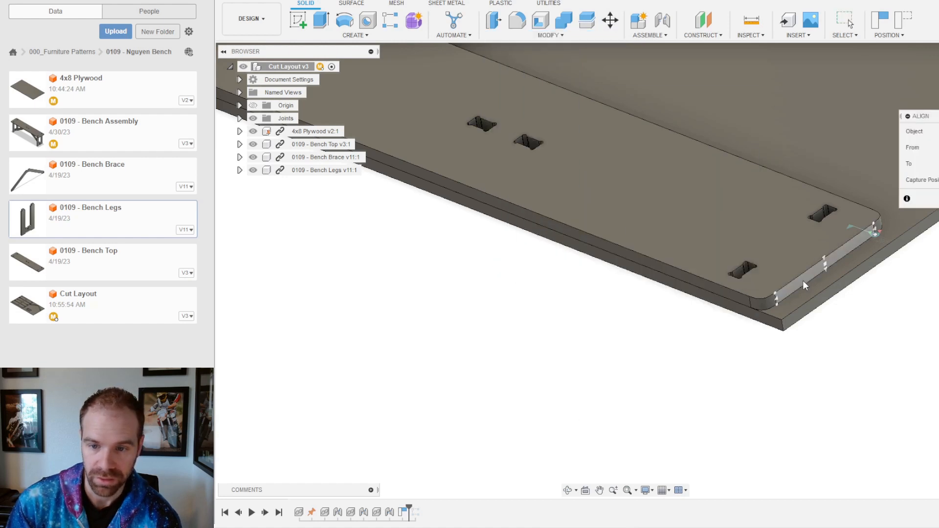
click(804, 281)
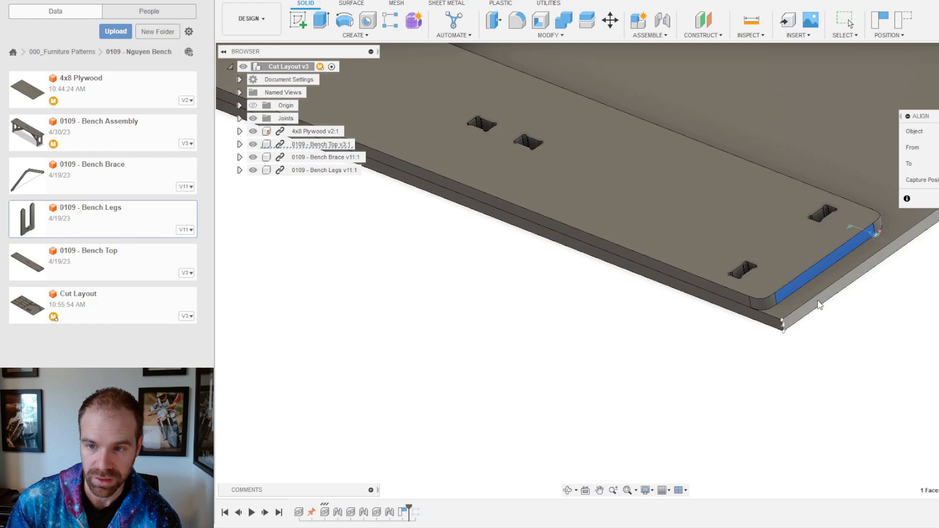
click(818, 302)
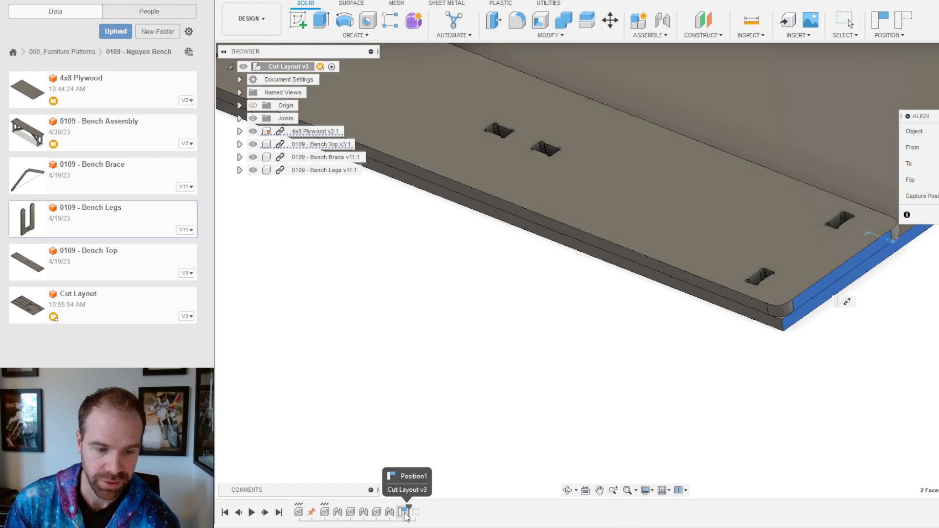
click(937, 214)
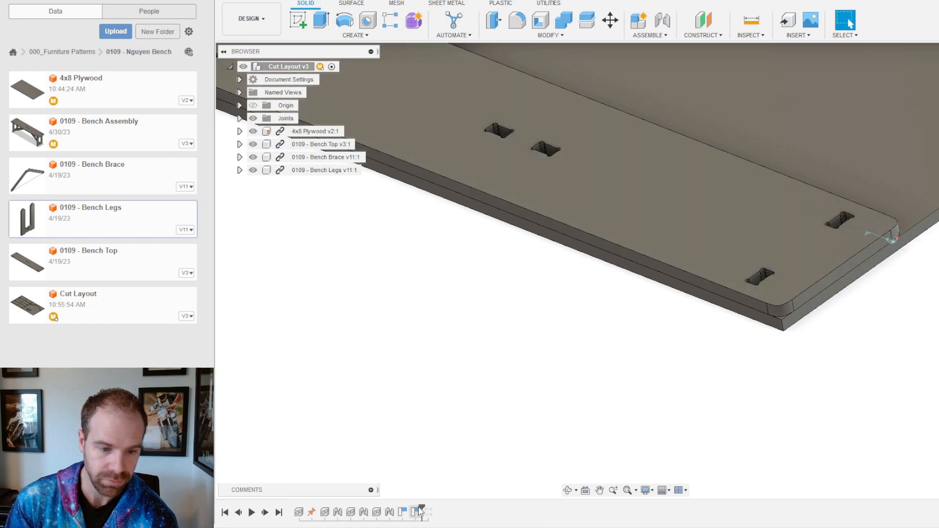
Step: Scrub the timeline back and forward so history includes the new alignment
scroll(589, 300, up, 2)
scroll(628, 430, down, 7)
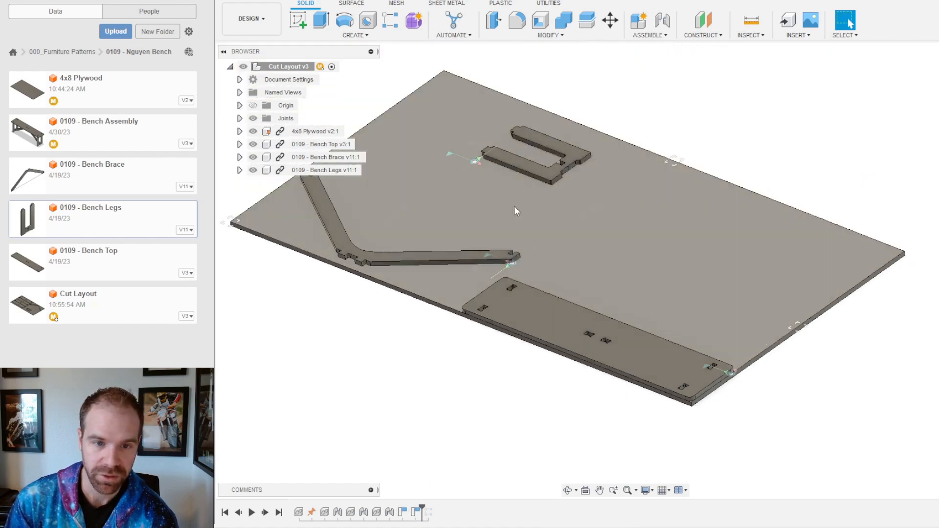
drag(412, 505, 396, 508)
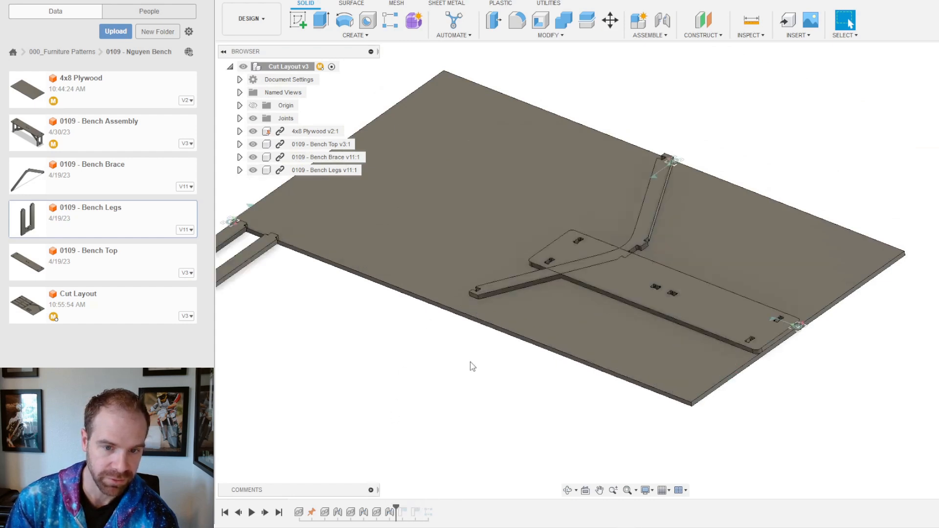
drag(398, 506, 404, 512)
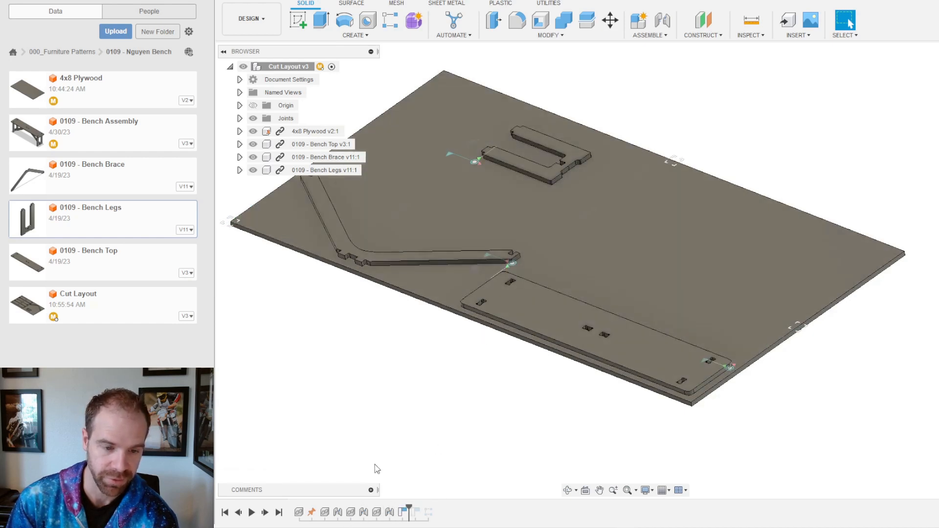
drag(407, 509, 422, 512)
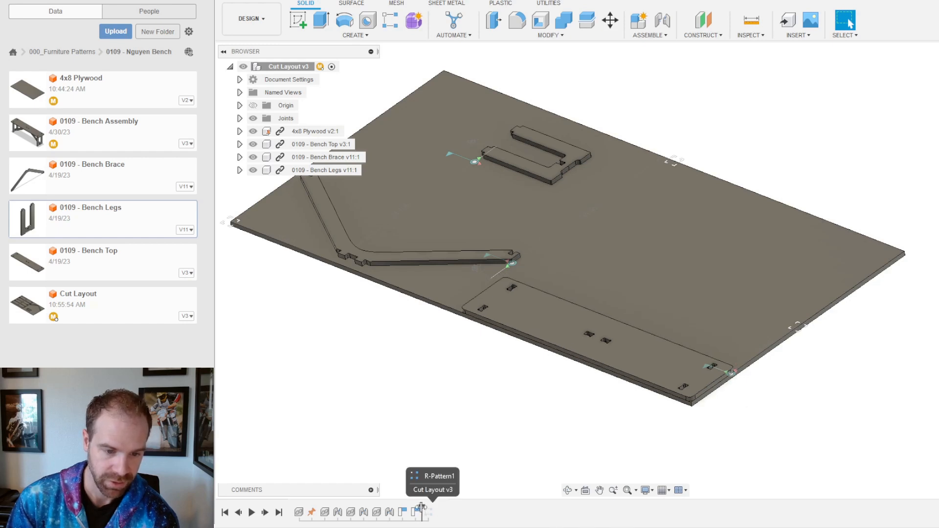
Step: Roll history back before the bench-top pattern and move the first bench top 2.5 in
drag(423, 507, 435, 512)
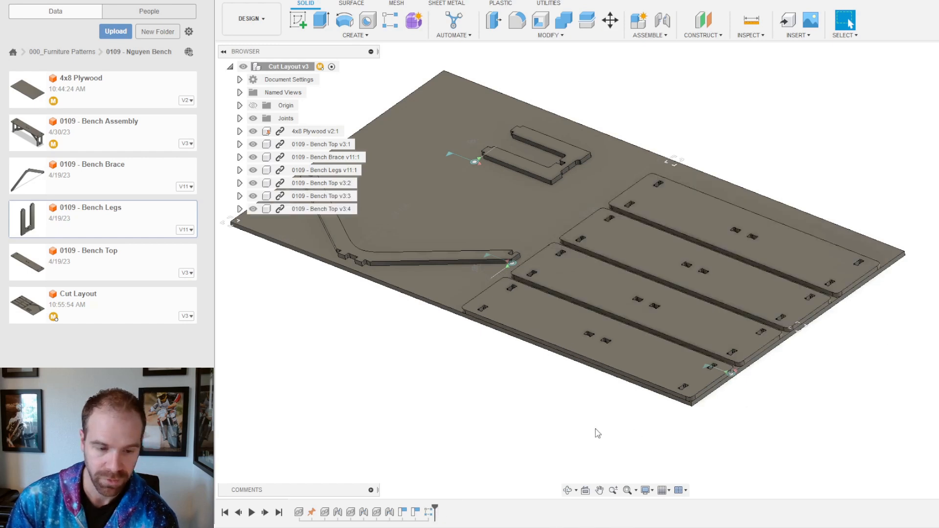
drag(436, 508, 421, 510)
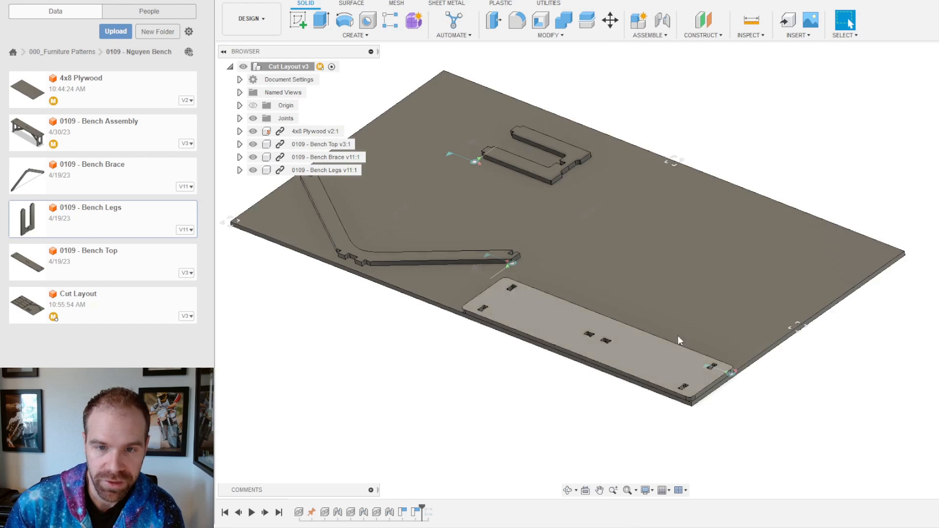
click(612, 22)
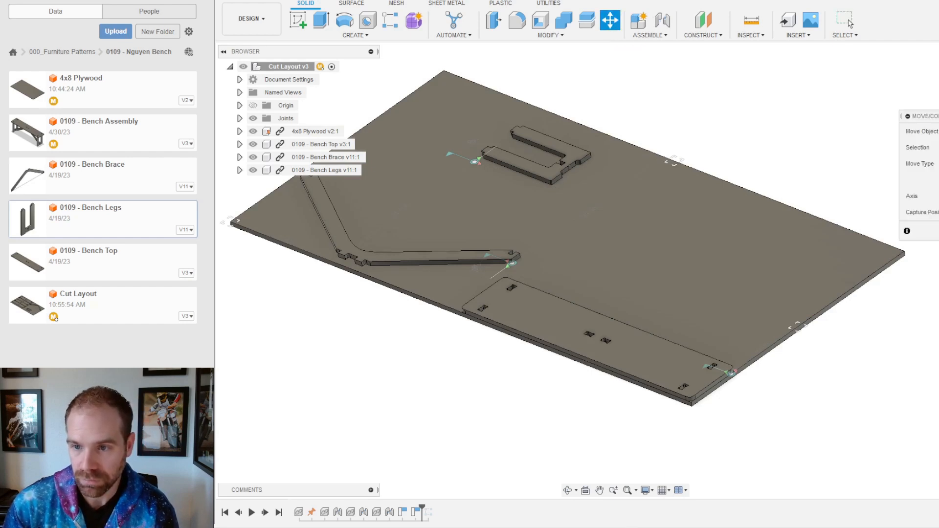
click(654, 356)
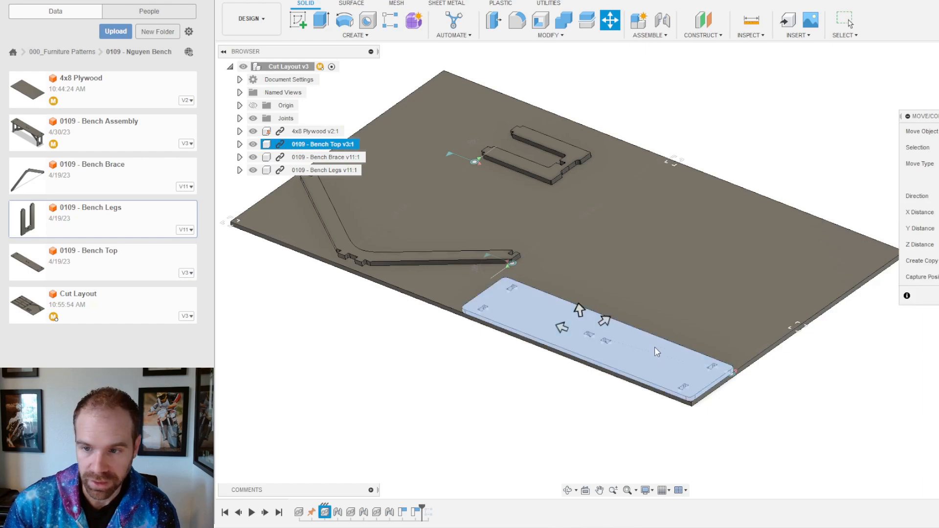
drag(562, 327, 612, 312)
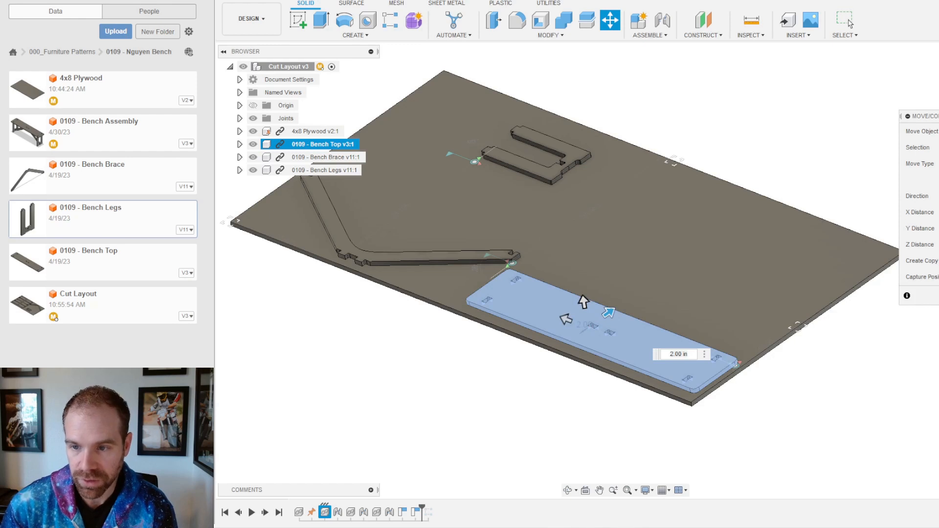
key(BackSpace)
key(BackSpace)
text(5)
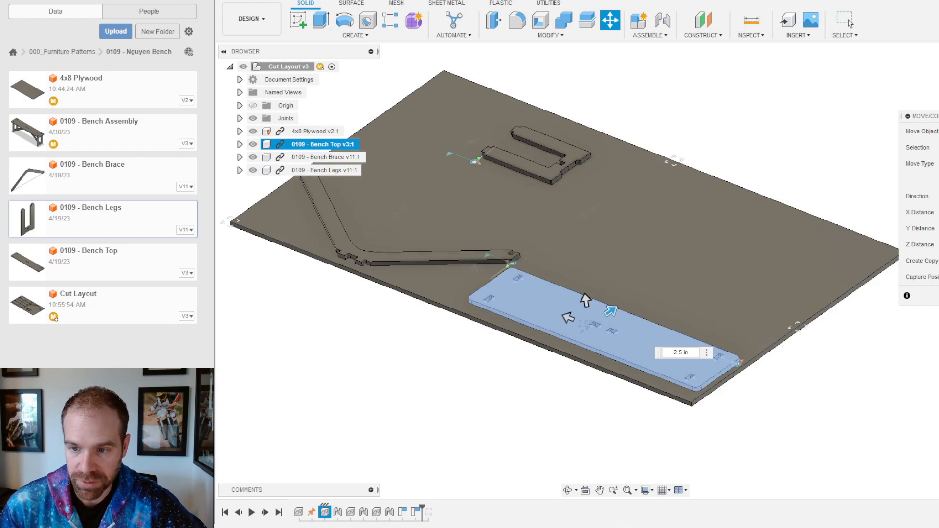
click(850, 23)
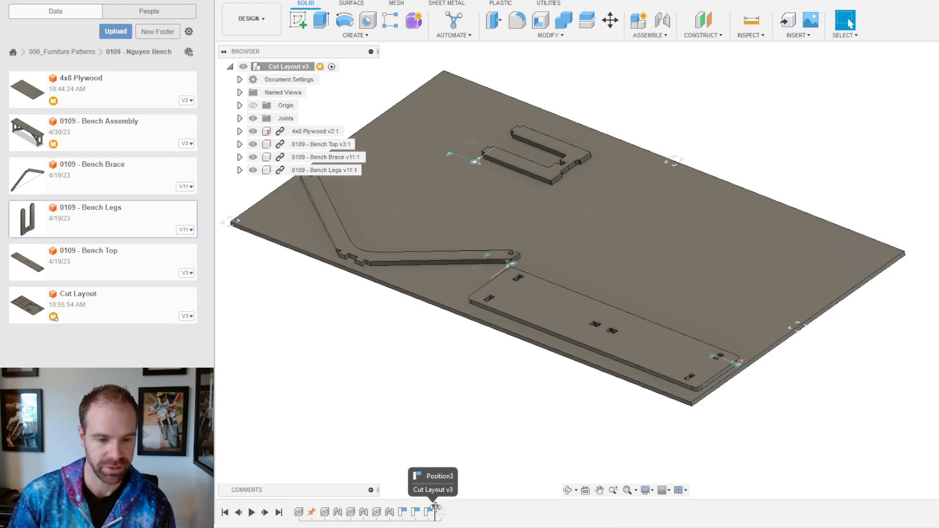
Step: Roll the timeline to its end to restore four bench tops, then inspect the sheet's edge faces
drag(439, 513, 448, 512)
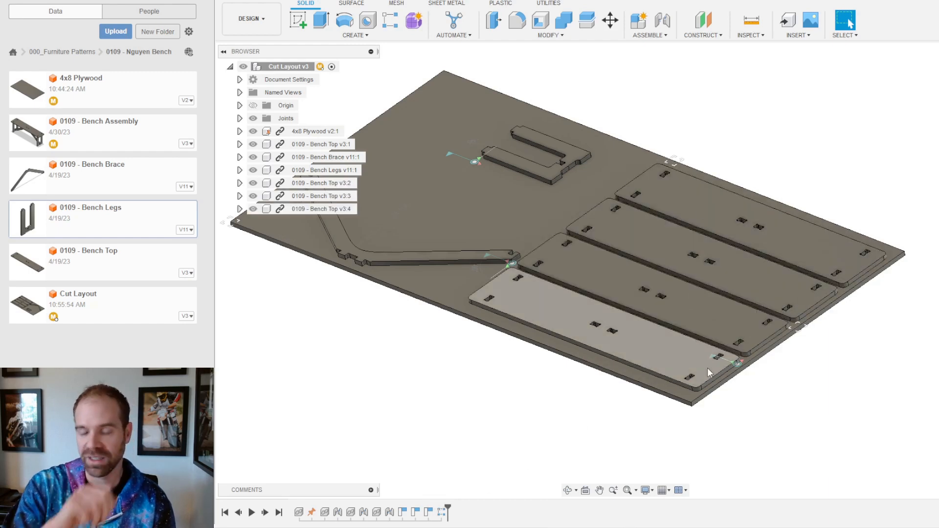
shift+middle_drag(922, 345, 879, 341)
key(Escape)
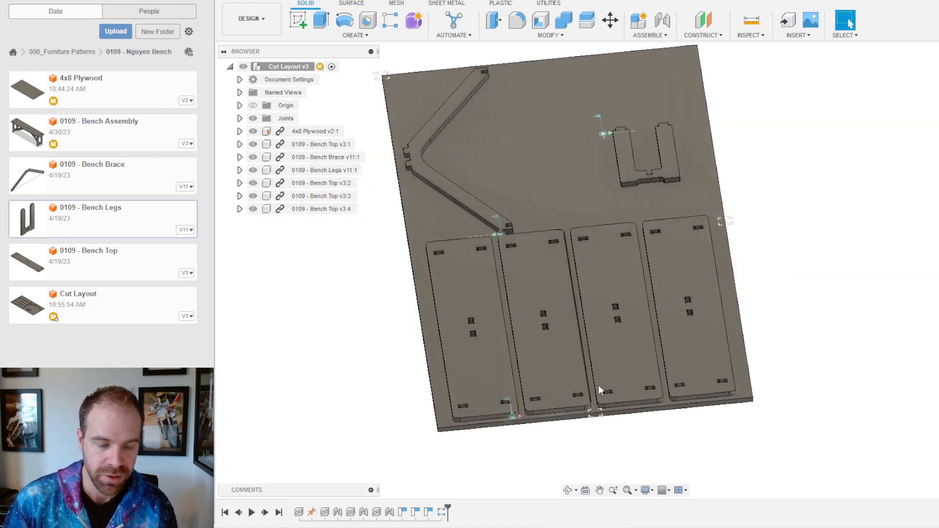
scroll(607, 381, up, 3)
shift+middle_drag(694, 367, 646, 348)
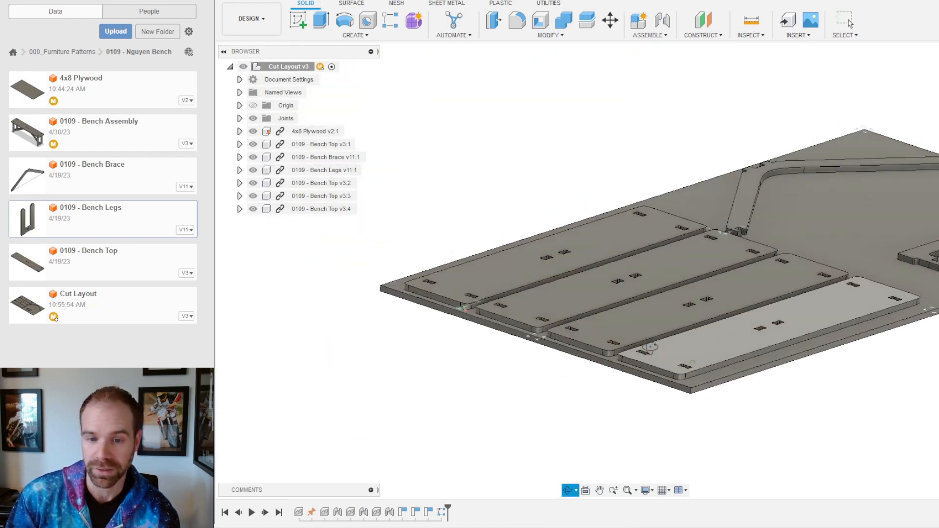
scroll(790, 385, up, 5)
scroll(677, 321, up, 2)
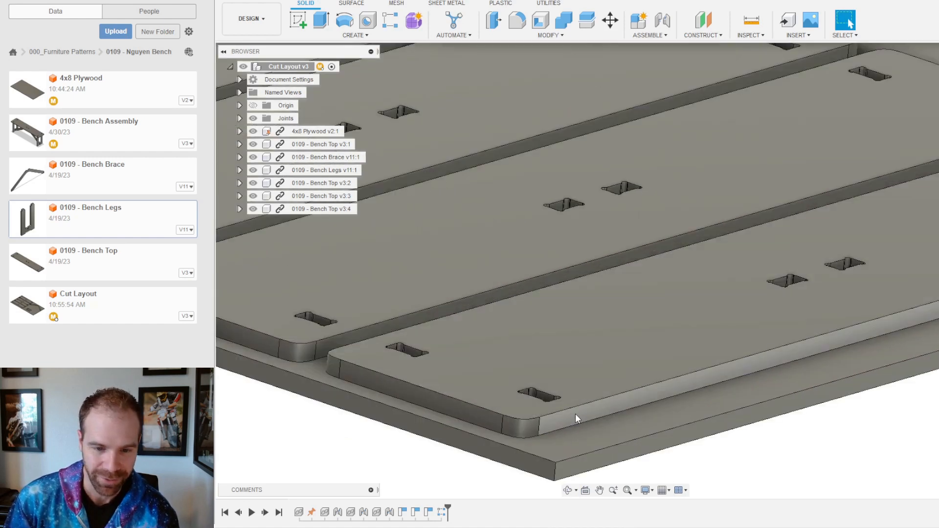
click(609, 453)
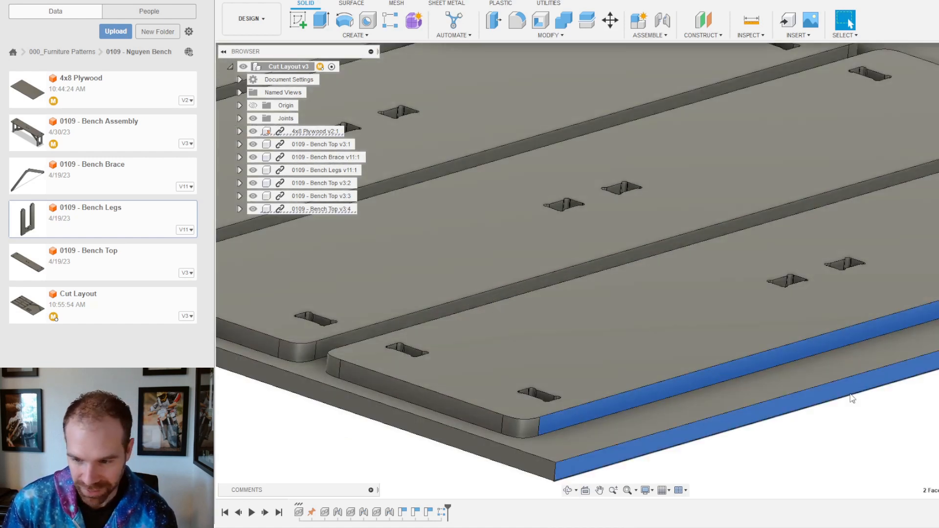
scroll(788, 391, down, 5)
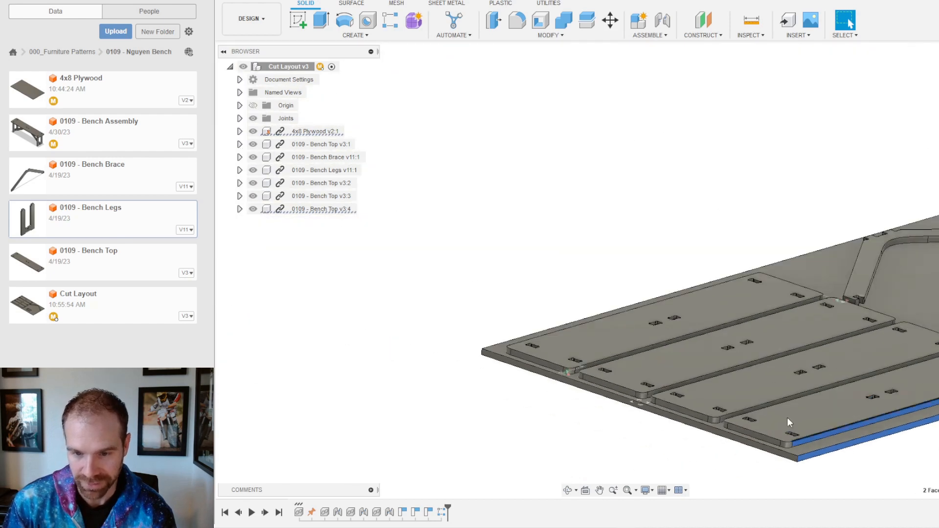
shift+middle_drag(569, 273, 724, 283)
scroll(741, 282, up, 5)
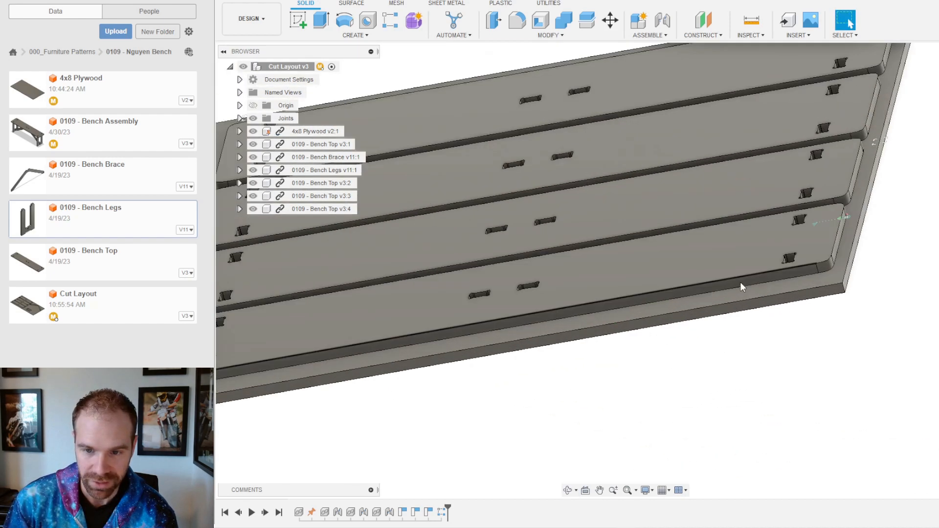
click(821, 268)
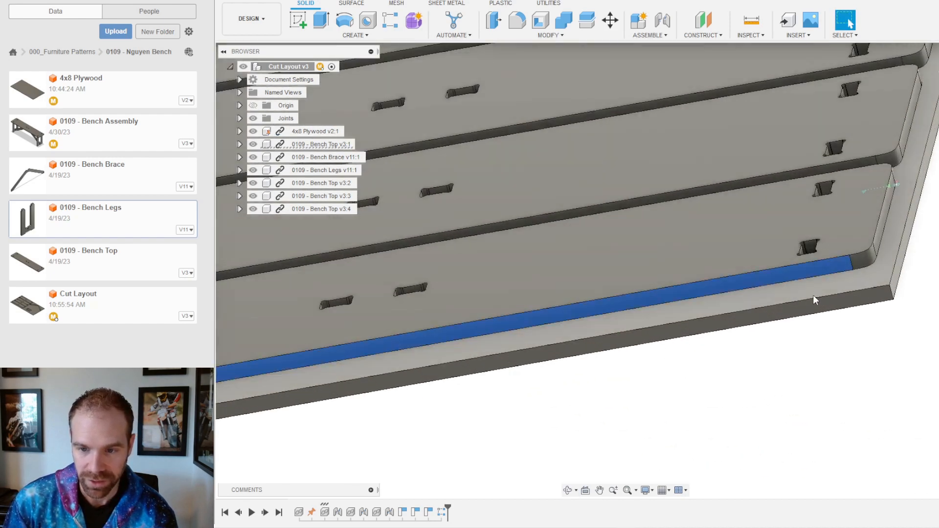
click(805, 305)
click(814, 386)
Step: Orbit to a near top-down view of the layout and check the bench brace's end face
scroll(779, 346, down, 5)
shift+middle_drag(780, 346, 431, 357)
scroll(405, 370, down, 3)
shift+middle_drag(460, 267, 411, 323)
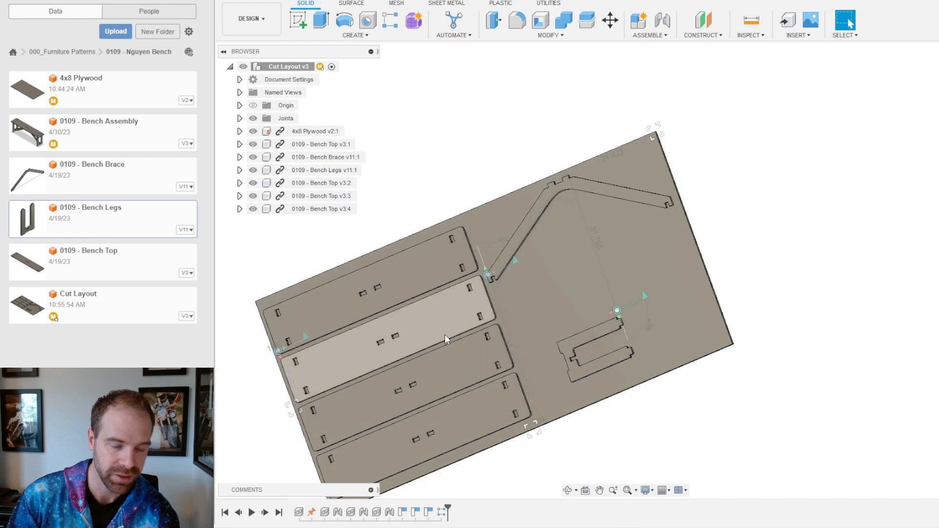
shift+middle_drag(530, 181, 540, 154)
shift+middle_drag(633, 199, 532, 221)
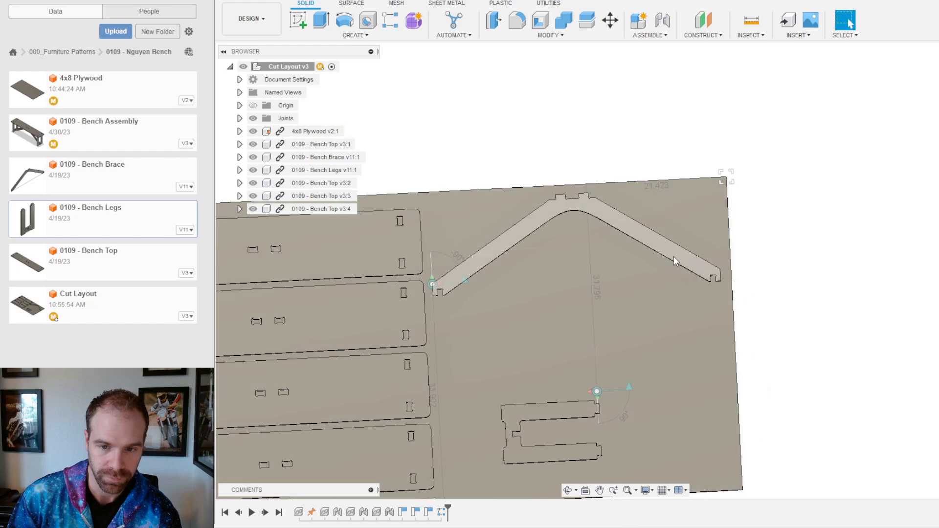
scroll(718, 251, up, 10)
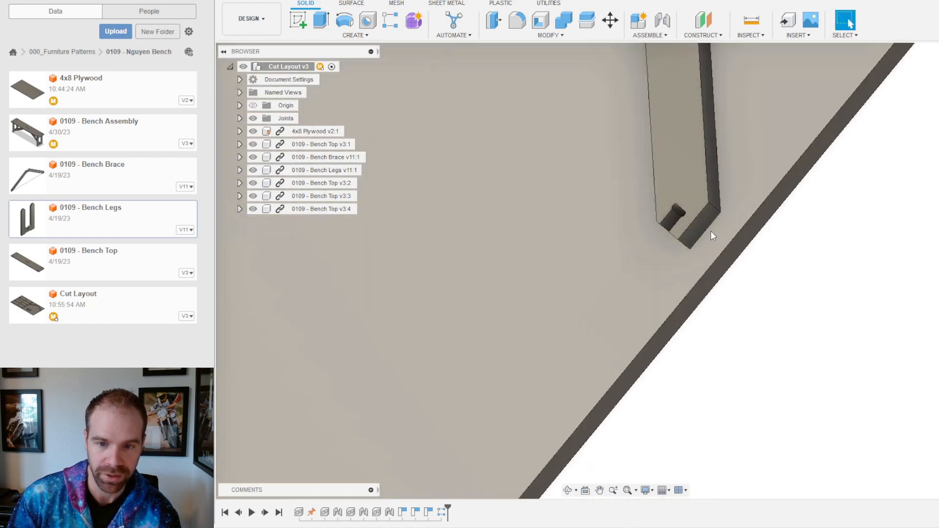
click(704, 231)
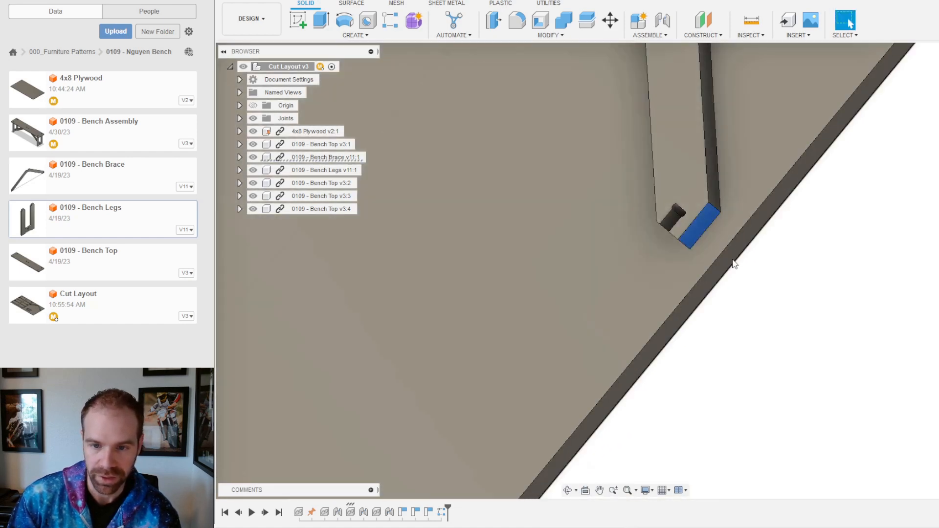
key(Escape)
Step: Inspect the brace end face and a bench top's long edge from other angles
scroll(728, 260, down, 8)
shift+middle_drag(699, 230, 829, 140)
scroll(539, 222, up, 10)
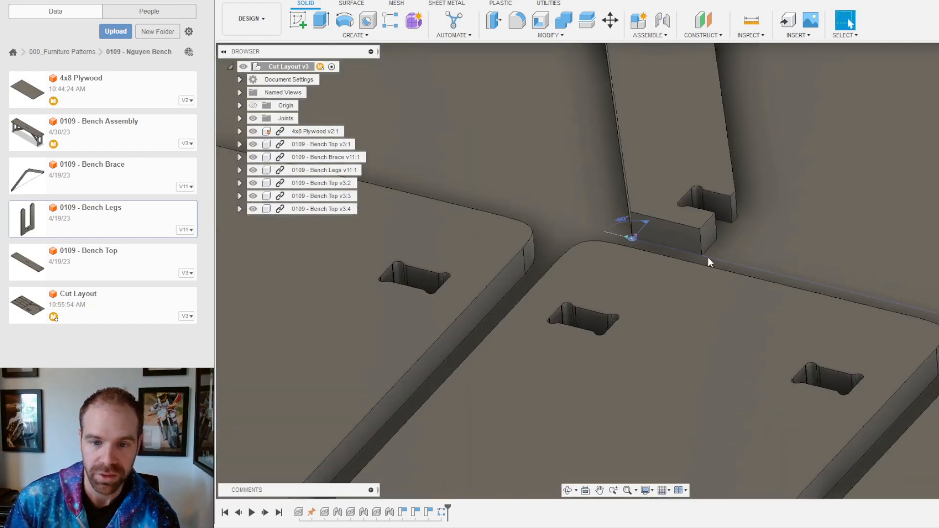
click(666, 235)
shift+middle_drag(641, 266, 580, 274)
shift+click(598, 268)
key(Escape)
scroll(693, 246, down, 5)
scroll(751, 289, down, 5)
scroll(924, 294, up, 5)
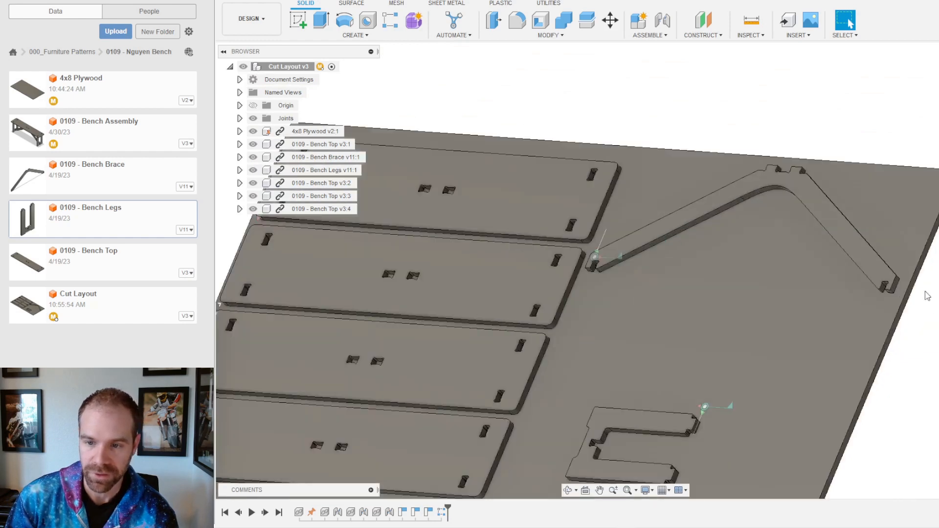
shift+middle_drag(918, 292, 900, 289)
scroll(856, 281, down, 3)
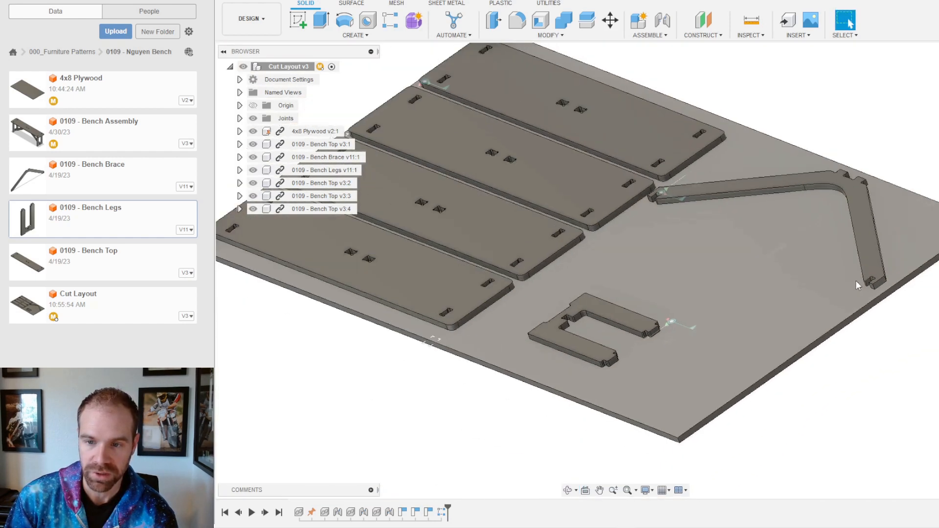
scroll(888, 225, down, 2)
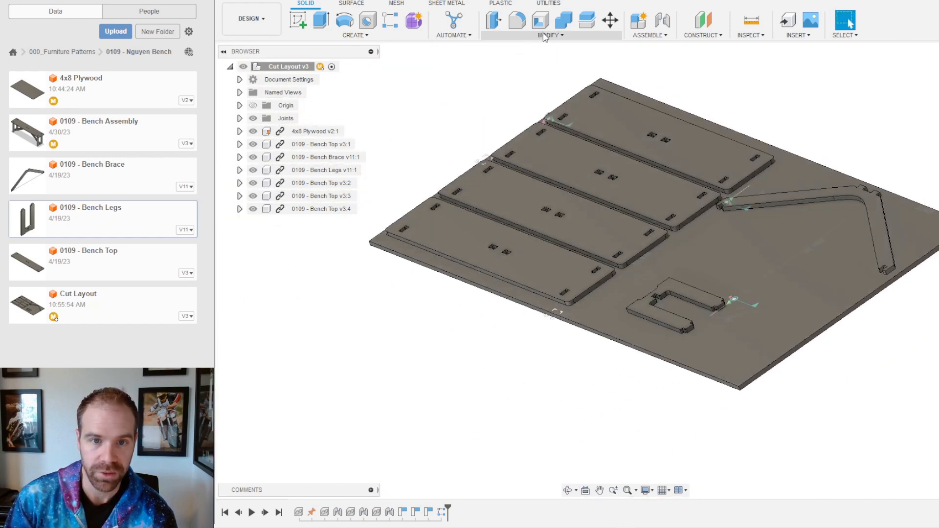
click(532, 36)
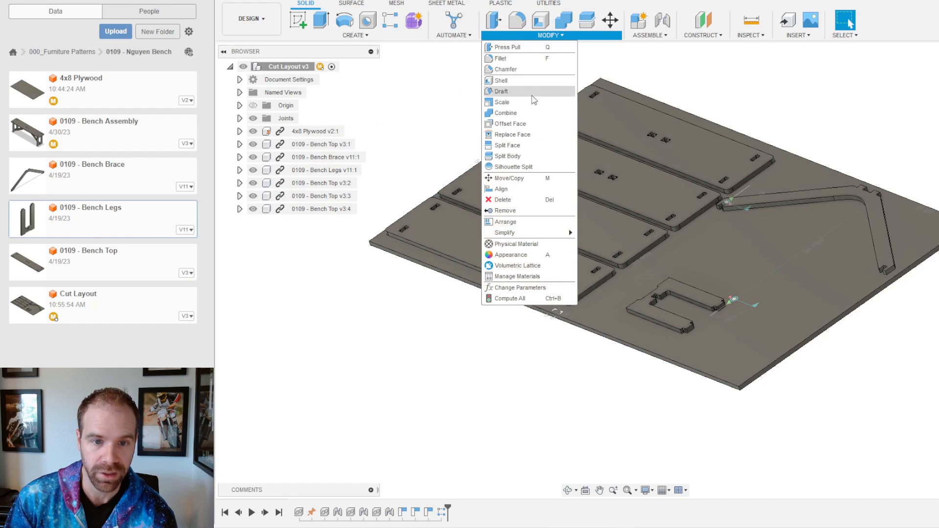
Step: Align the bench brace's end face to the plywood sheet's edge face
click(502, 189)
scroll(758, 250, up, 3)
scroll(758, 251, down, 2)
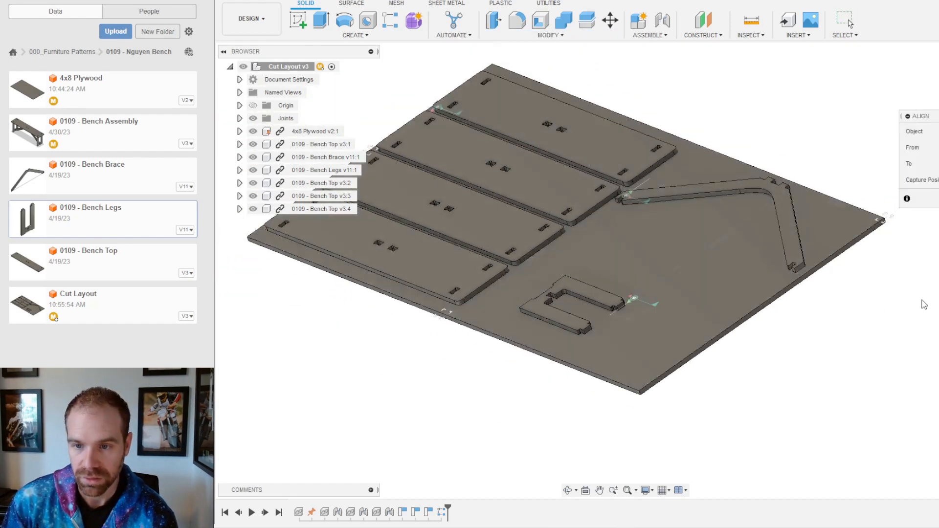
scroll(759, 250, up, 5)
click(687, 278)
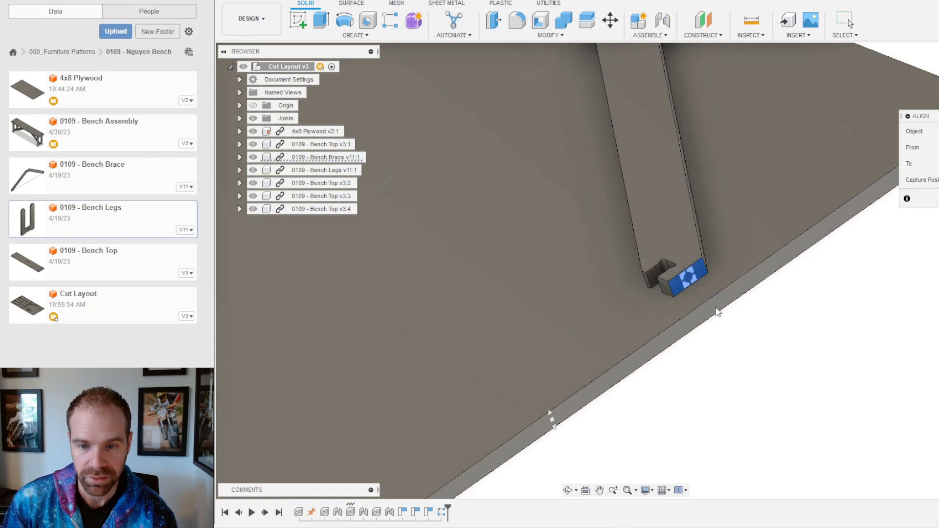
click(717, 313)
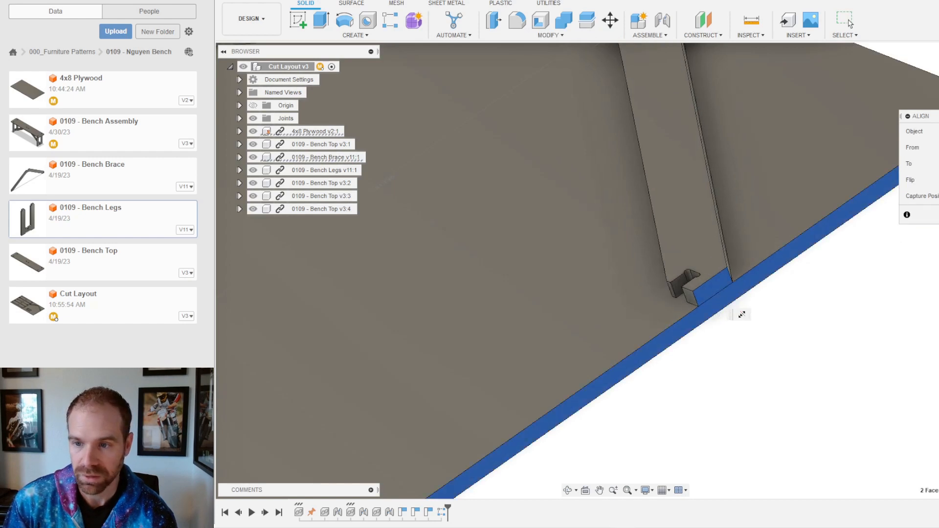
key(Return)
scroll(792, 291, down, 5)
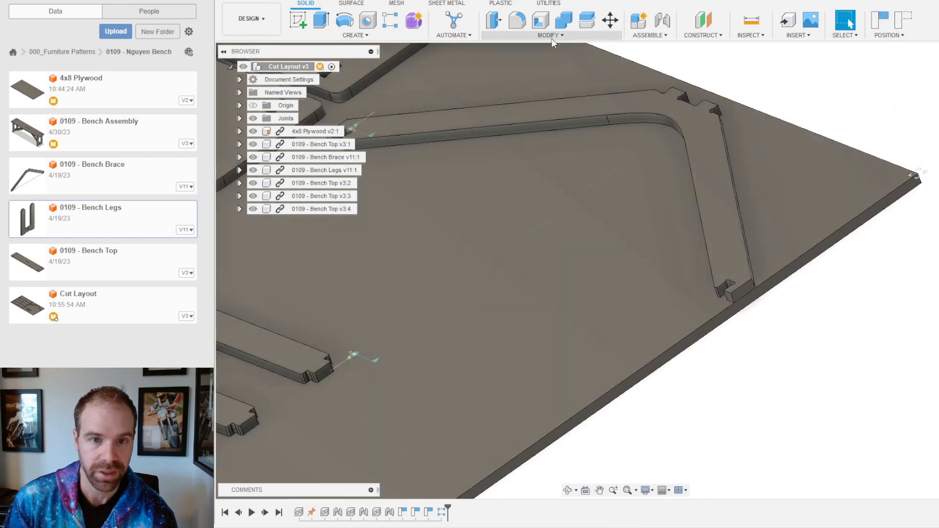
Step: Align the brace's notched face onto the plywood edge face as well
click(552, 38)
click(543, 189)
scroll(747, 92, up, 5)
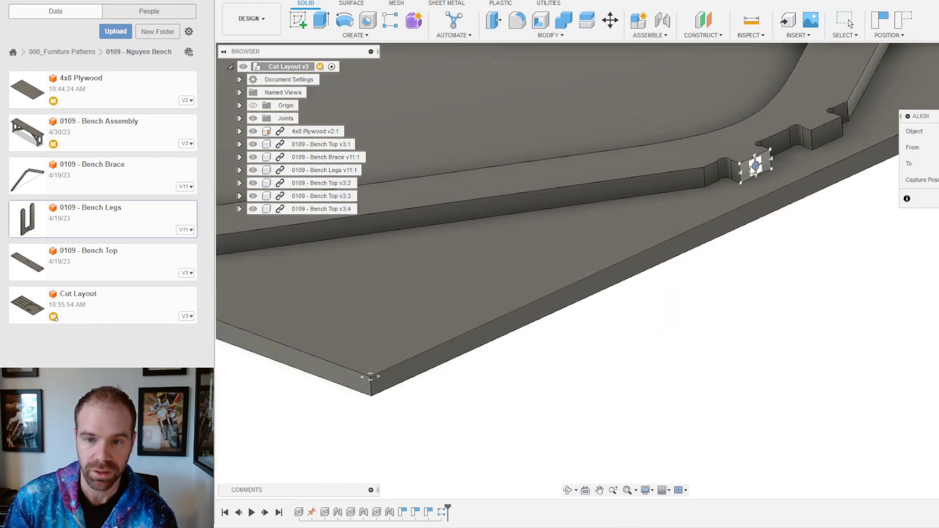
click(754, 168)
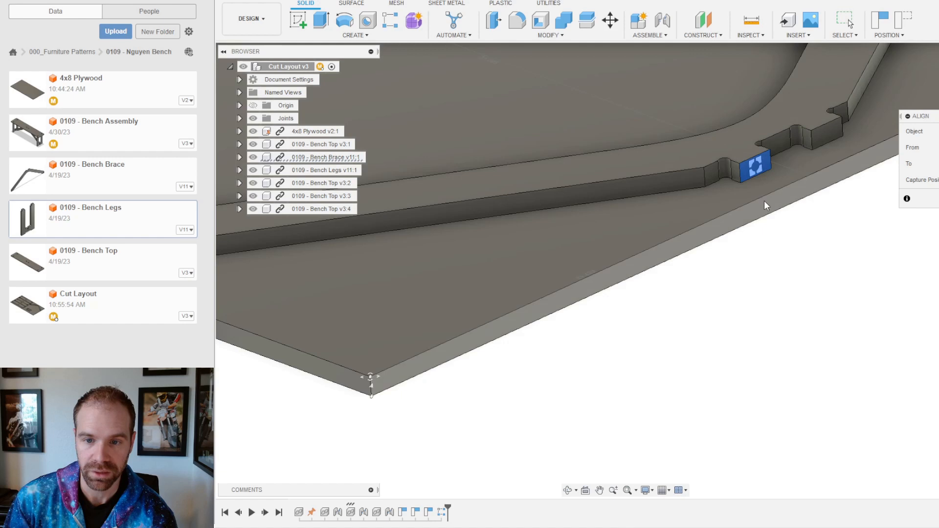
click(764, 201)
click(936, 199)
scroll(755, 318, down, 5)
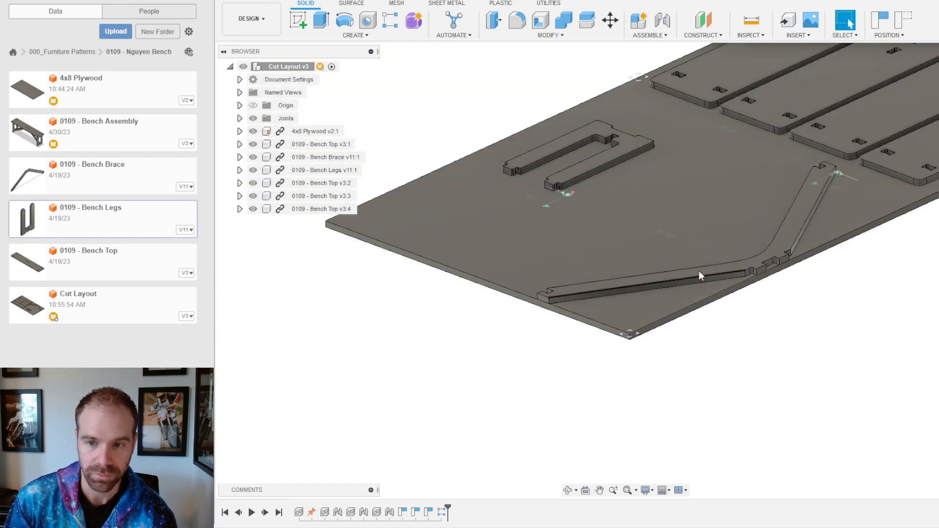
Step: Try sliding the bench brace 1.5 in, then finish with it left in place
click(610, 21)
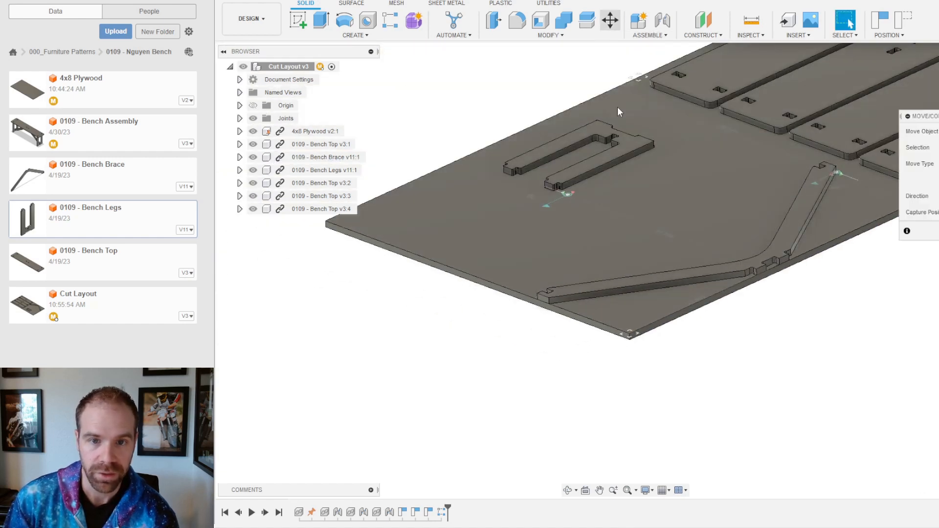
click(662, 278)
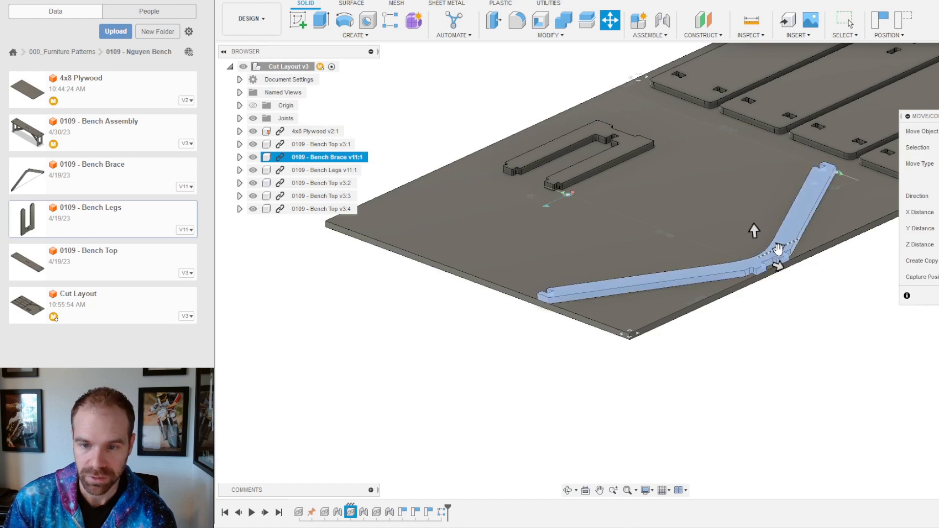
drag(778, 249, 785, 253)
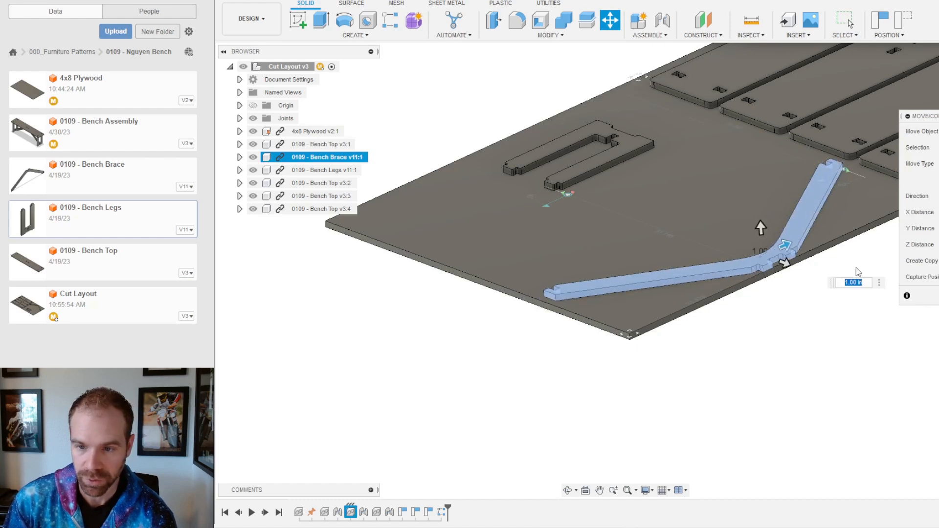
text(1.5)
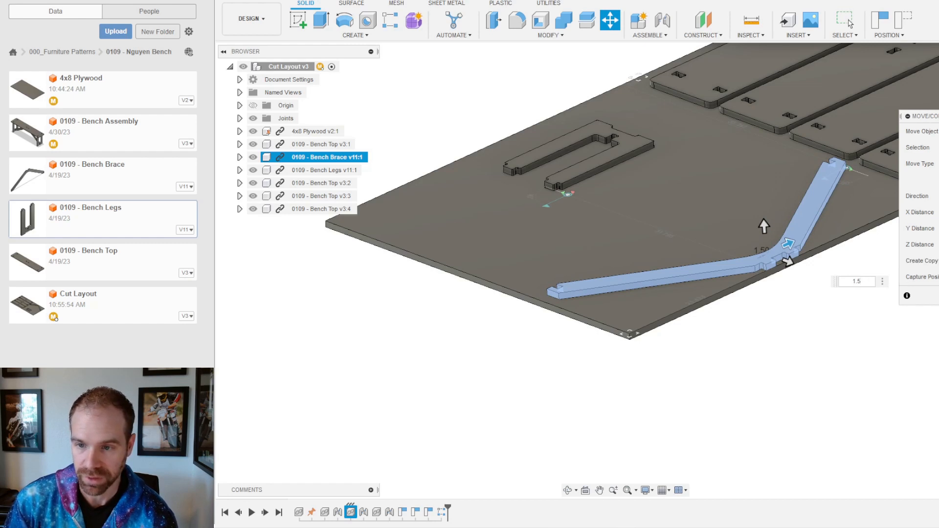
drag(792, 262, 776, 258)
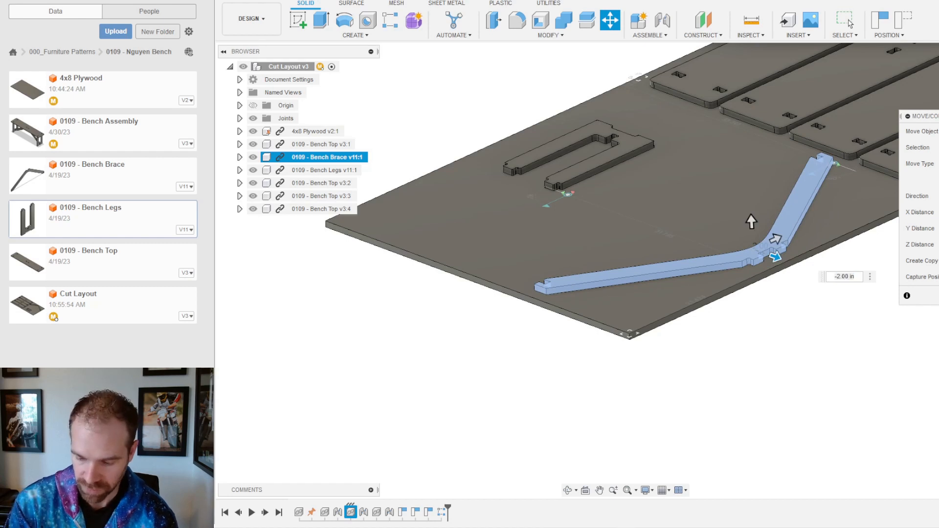
click(850, 22)
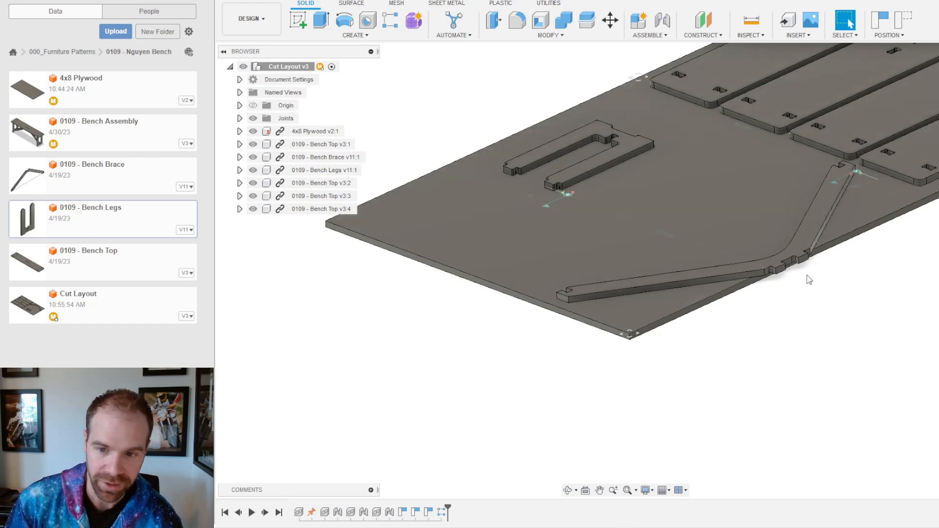
Step: Move the bench brace -3 in back from the plywood sheet's edge and commit
click(610, 20)
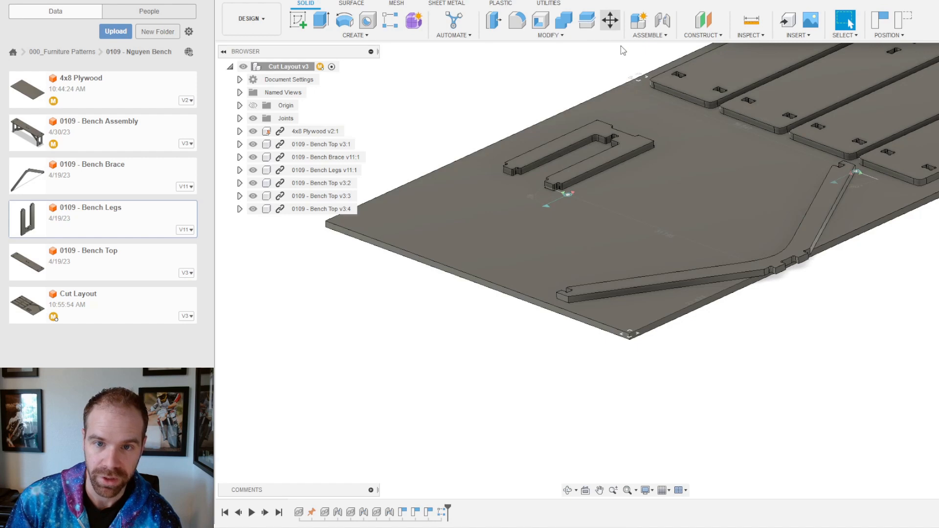
click(808, 240)
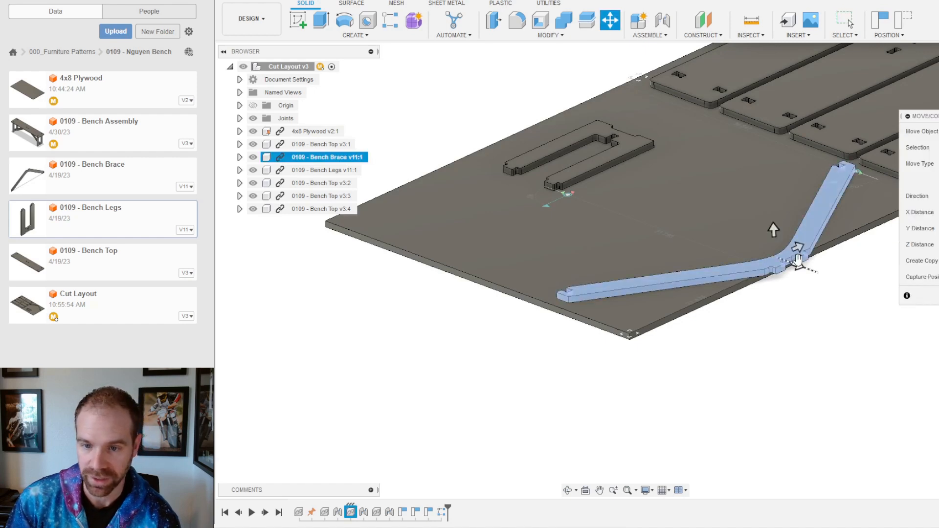
drag(796, 264, 777, 259)
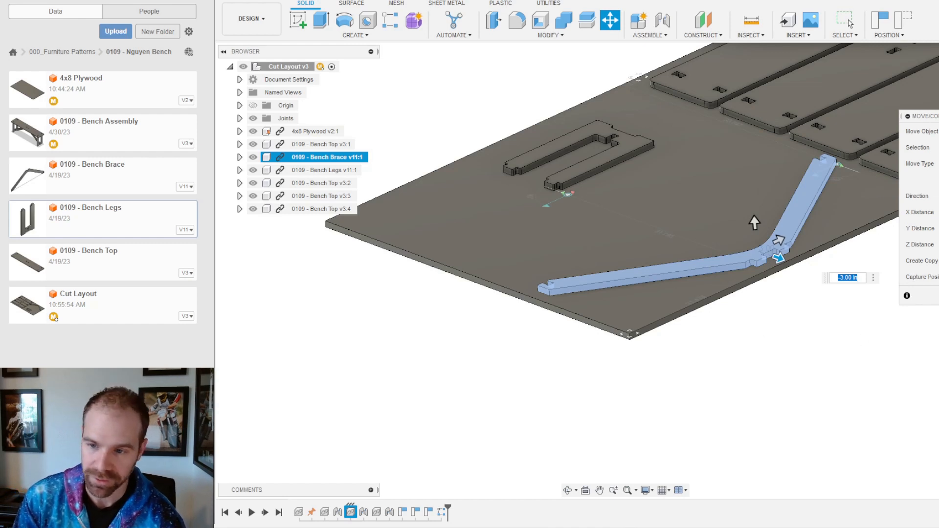
key(Return)
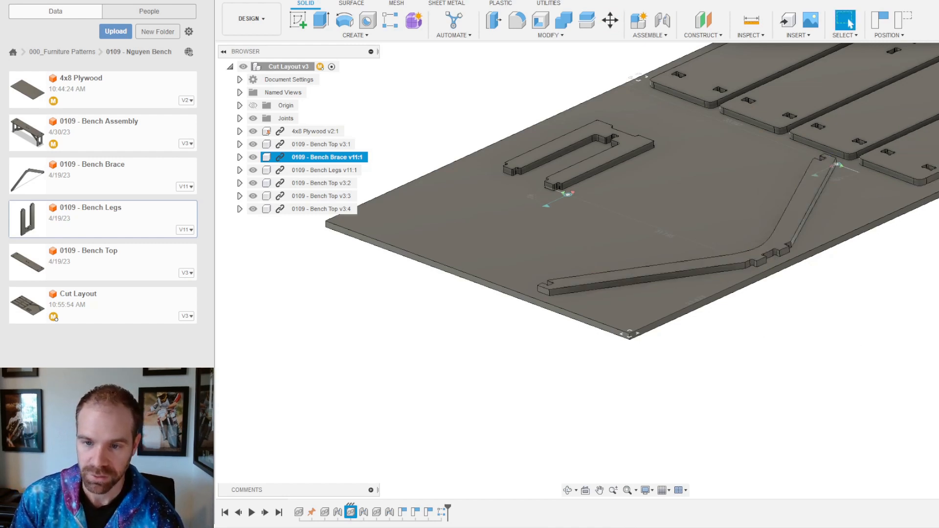
shift+middle_drag(695, 265, 670, 285)
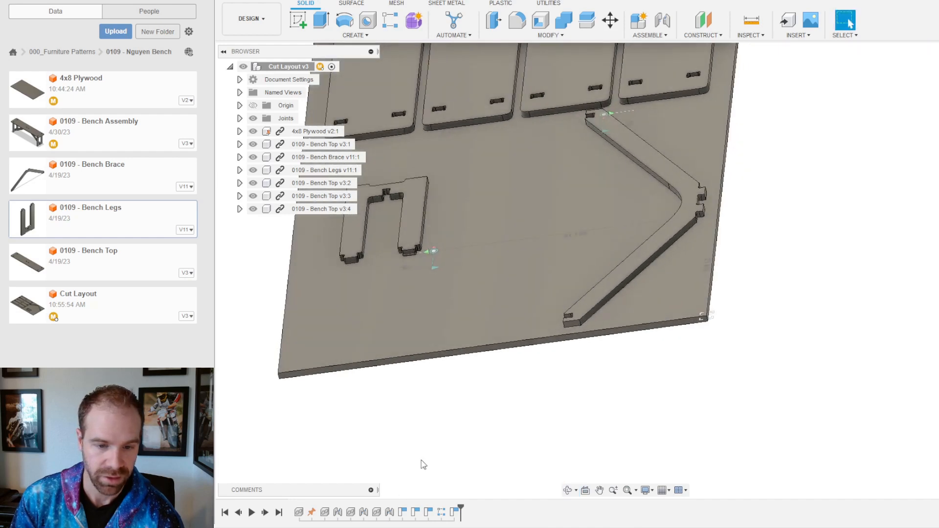
shift+middle_drag(682, 212, 724, 254)
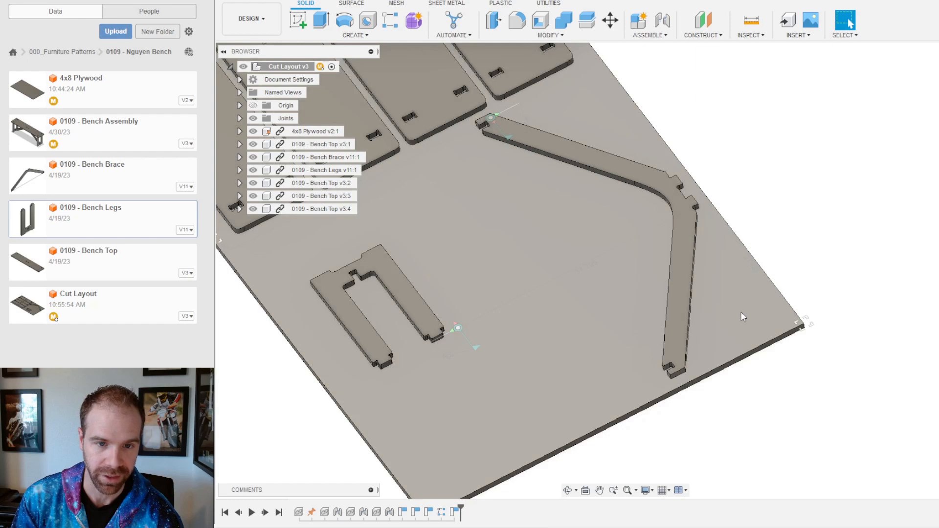
scroll(743, 266, down, 4)
scroll(557, 176, up, 3)
shift+middle_drag(694, 274, 716, 276)
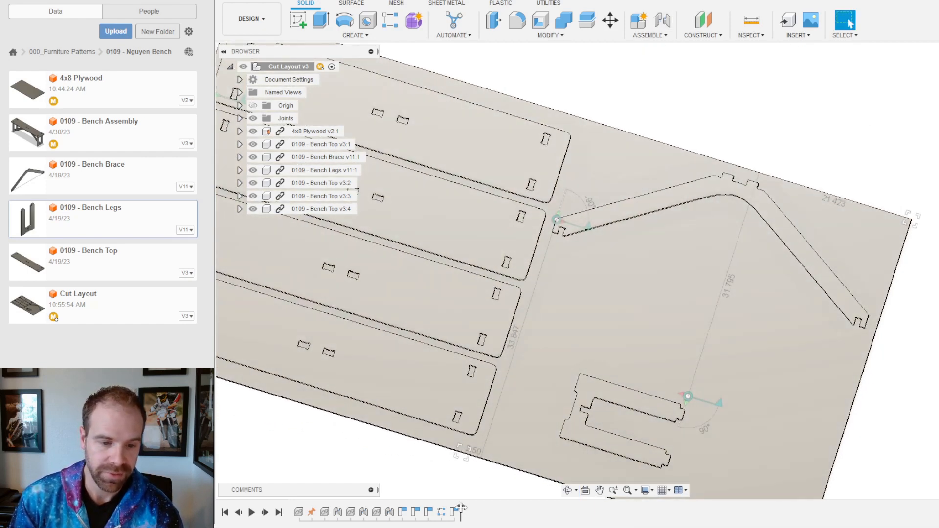
drag(461, 510, 397, 511)
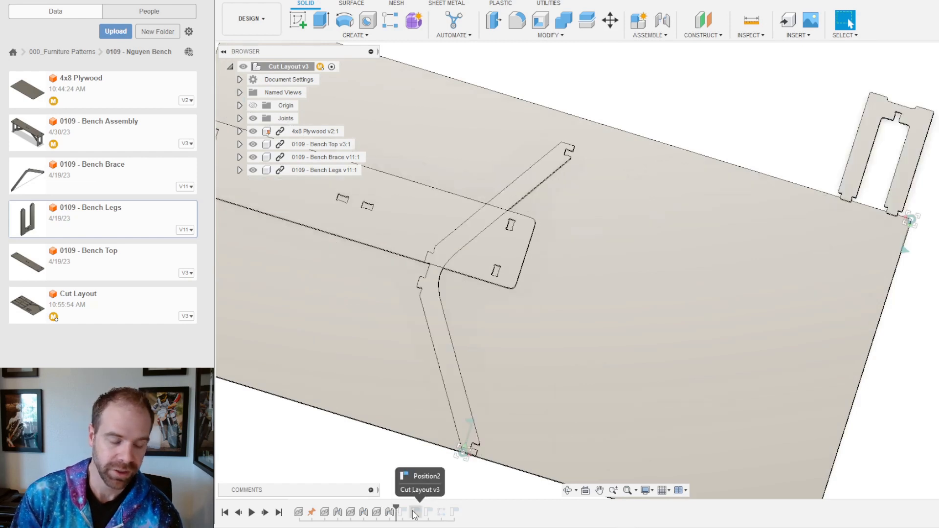
drag(396, 511, 460, 511)
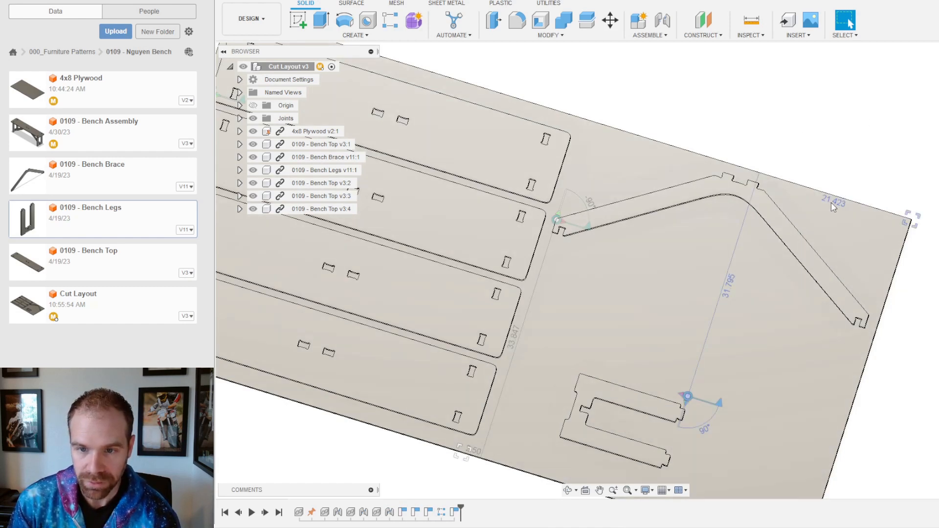
mouse_move(728, 278)
shift+middle_down()
mouse_move(747, 280)
mouse_move(733, 280)
shift+middle_up()
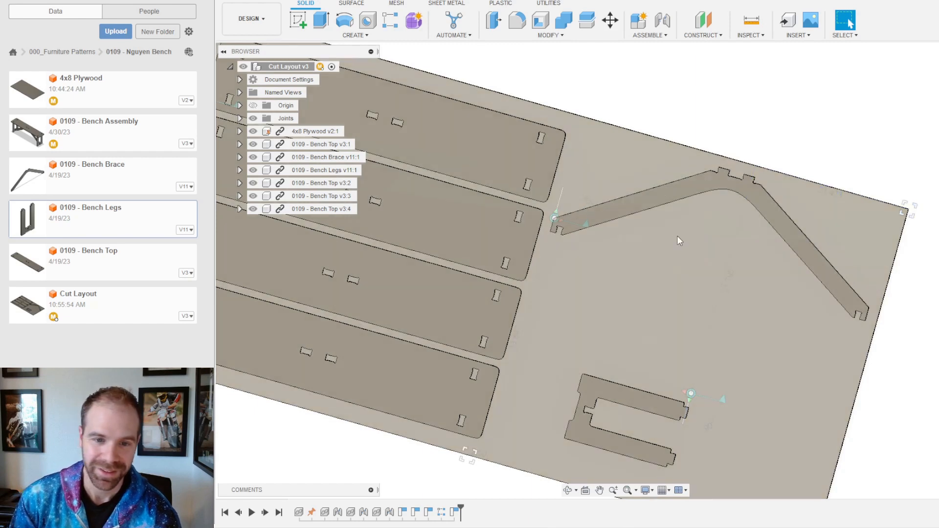
scroll(680, 273, down, 4)
shift+middle_drag(680, 274, 713, 300)
scroll(762, 280, up, 5)
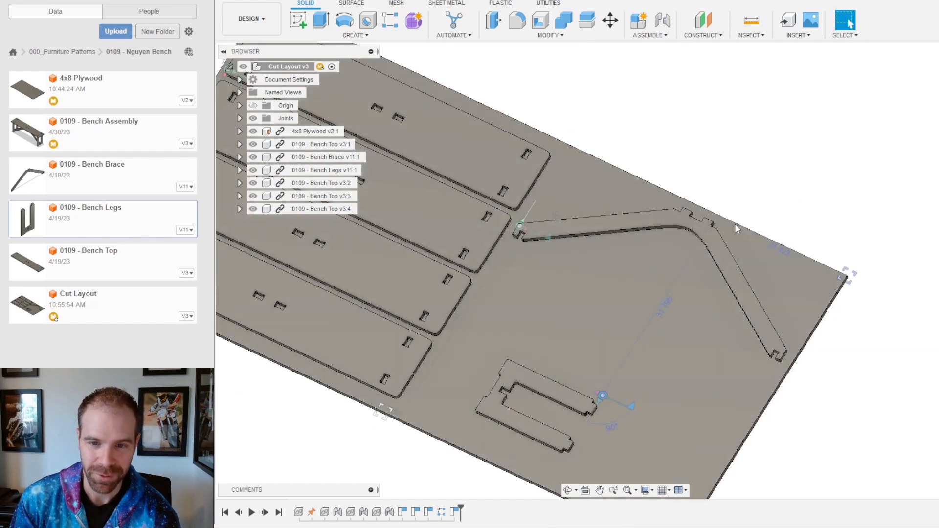
scroll(719, 227, up, 3)
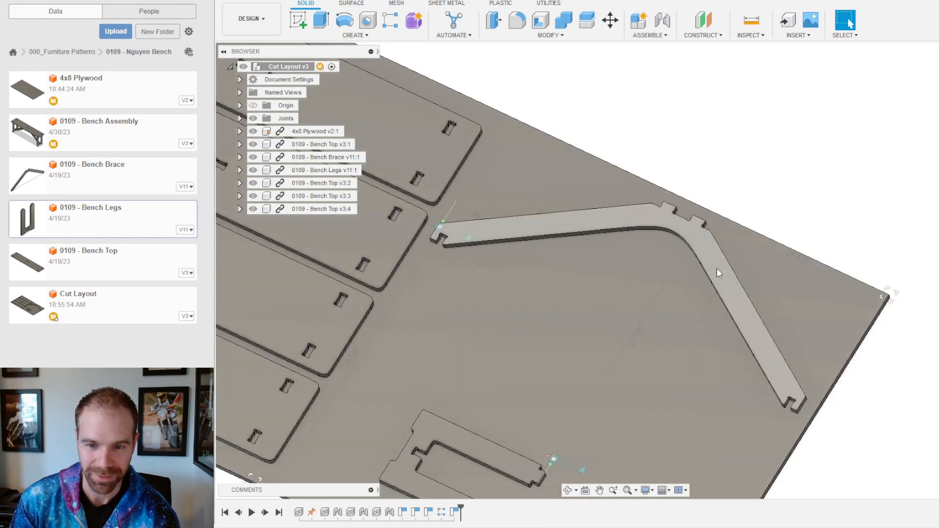
click(717, 268)
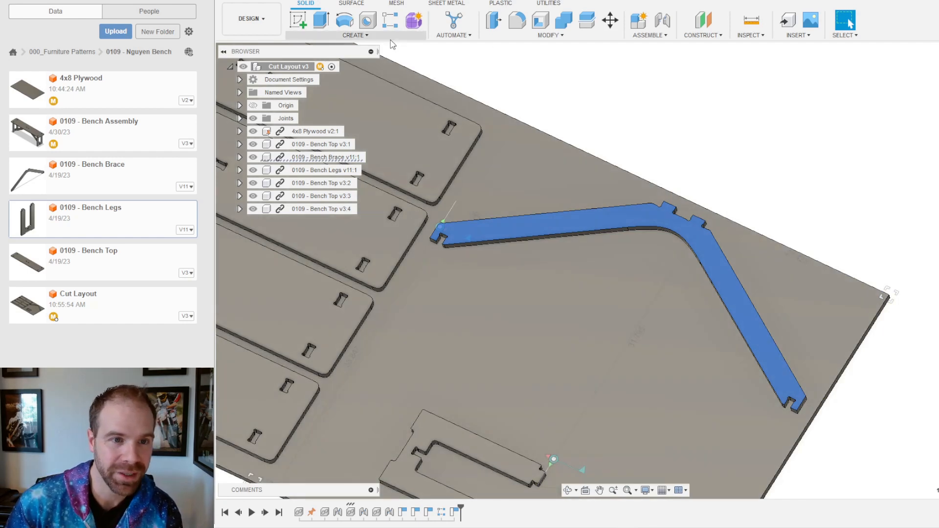
click(388, 36)
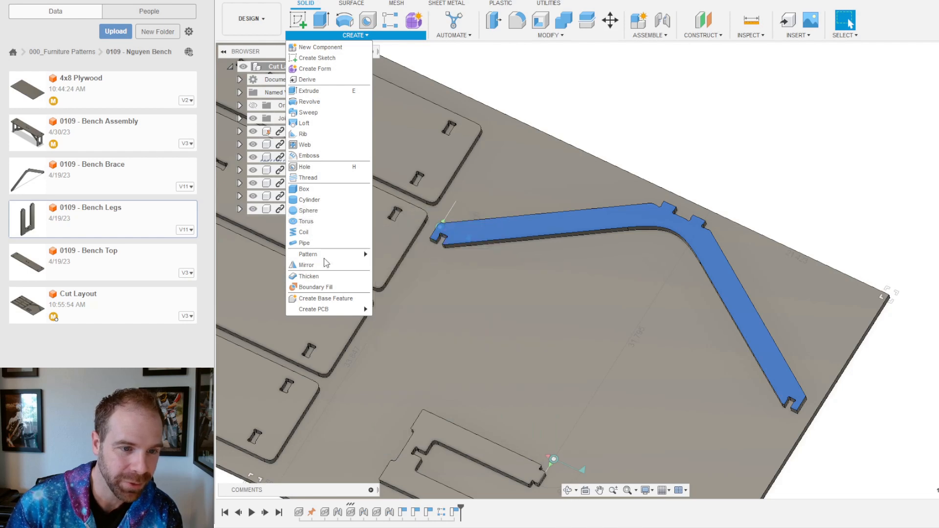
Step: Rectangular-pattern the bench brace along the board edge: quantity 4, spaced 4 in apart
mouse_move(319, 255)
click(393, 252)
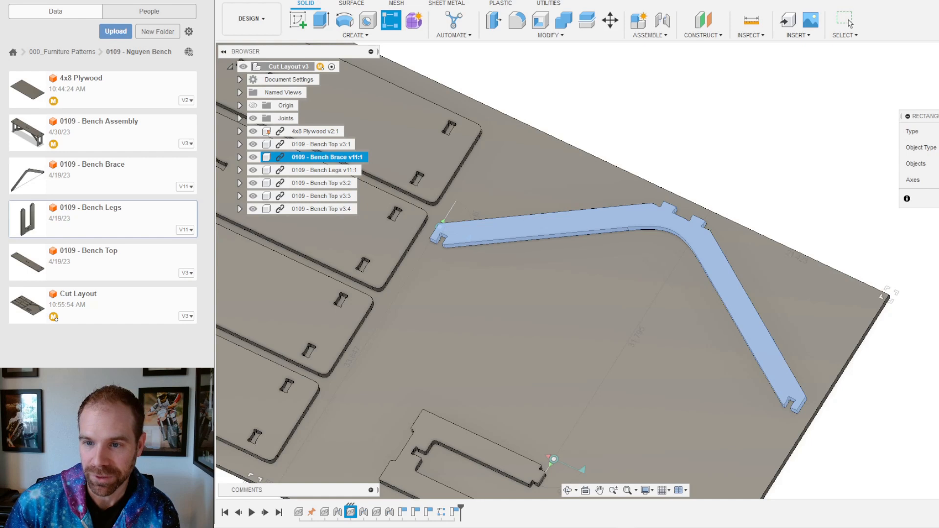
shift+middle_drag(767, 238, 753, 221)
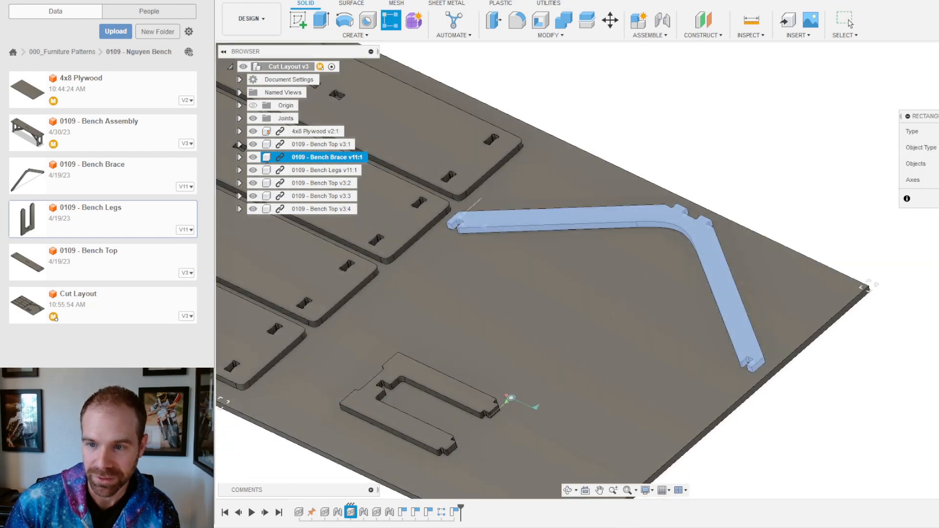
click(363, 289)
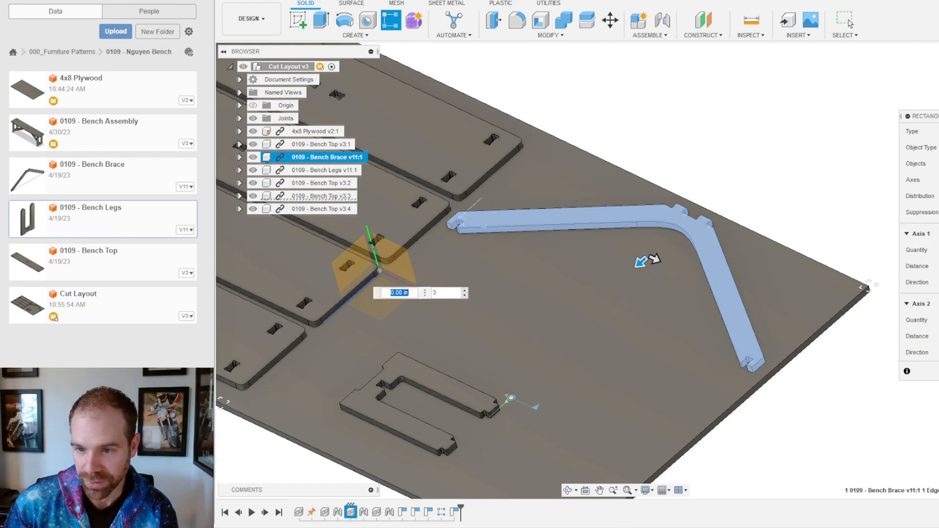
key(Tab)
text(4)
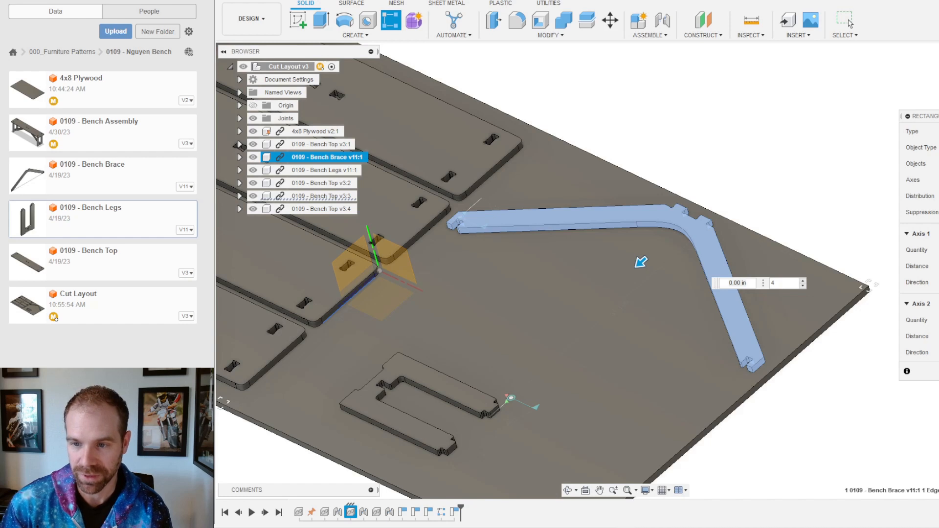
text(6)
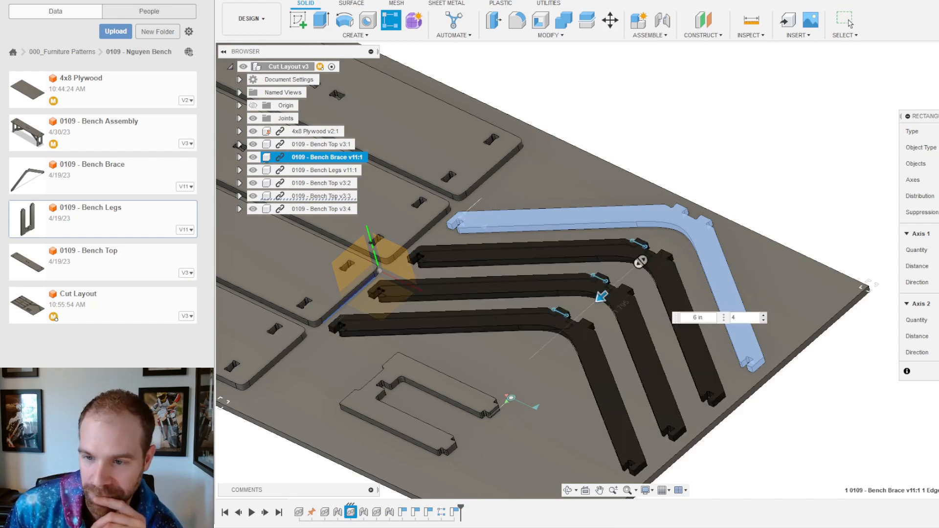
text(3)
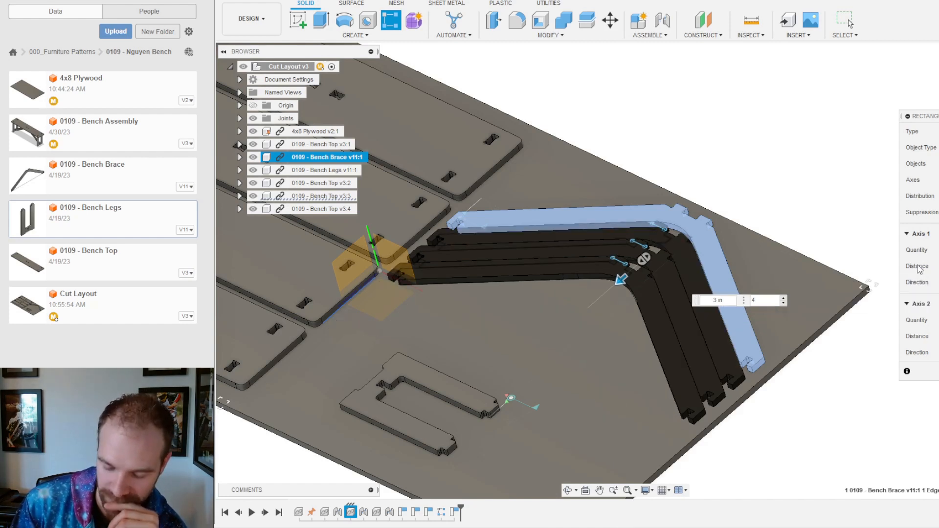
text(4)
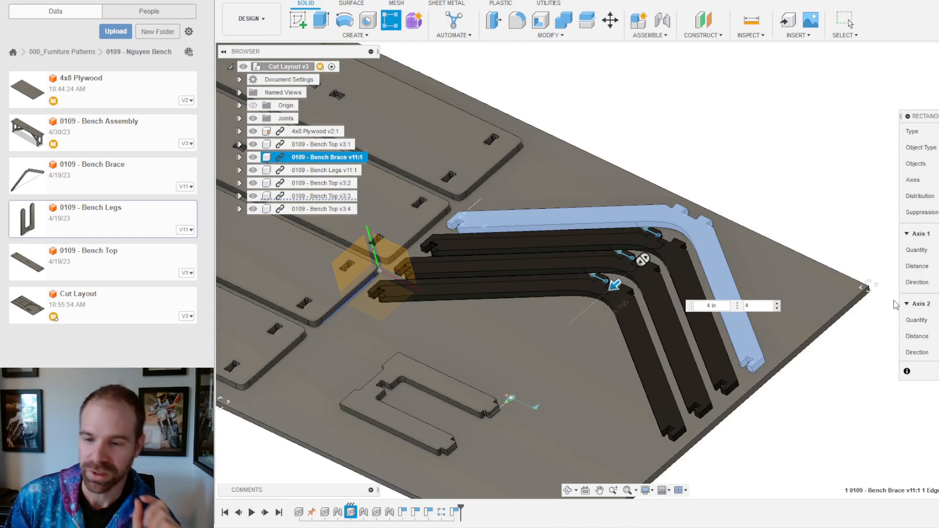
shift+middle_drag(744, 270, 783, 309)
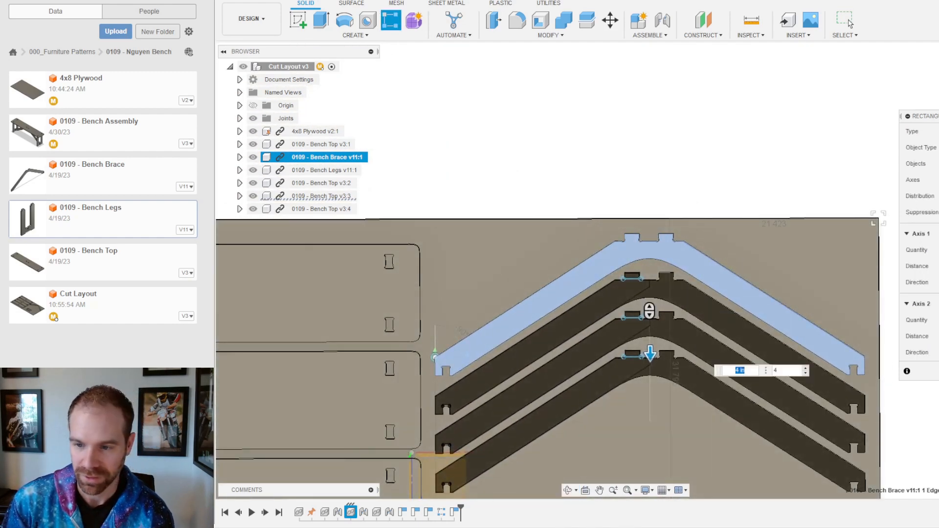
key(Return)
scroll(645, 222, down, 5)
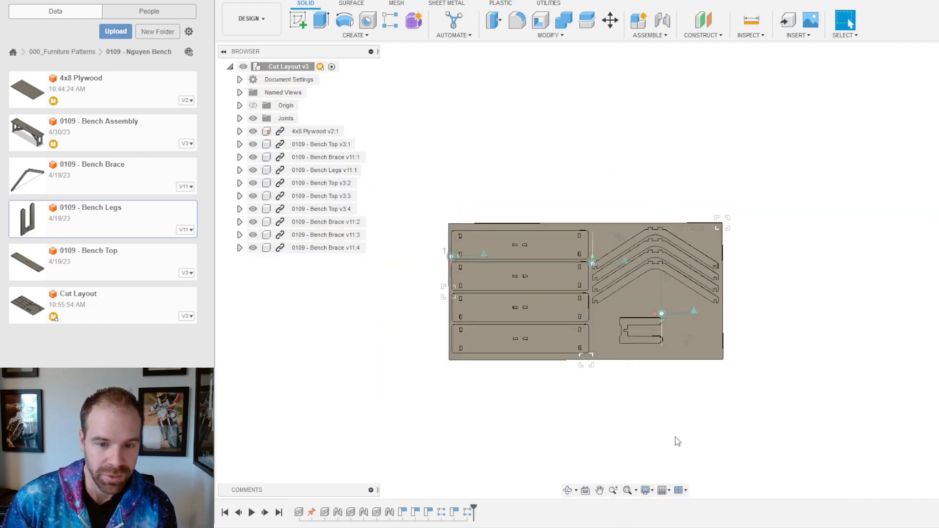
scroll(612, 372, up, 2)
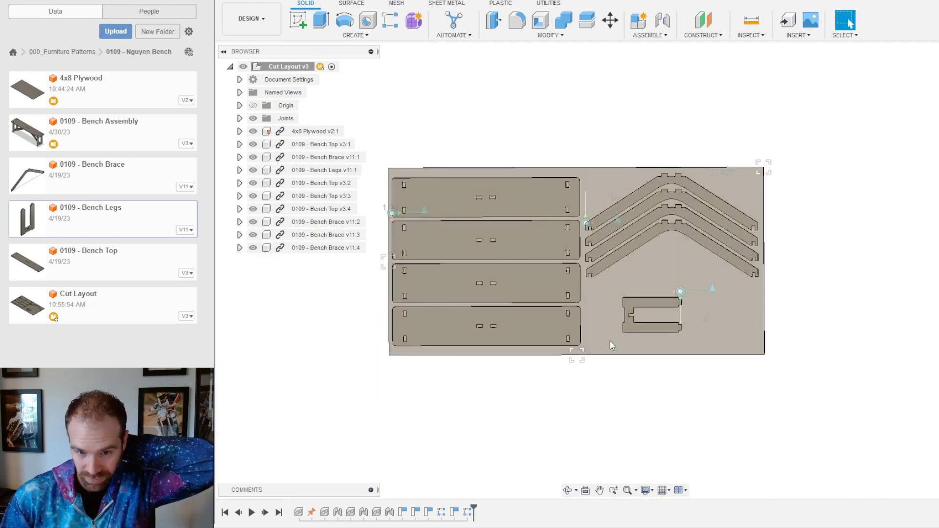
Step: Drag the E-shaped bench leg up and to the left on the sheet
scroll(611, 345, up, 1)
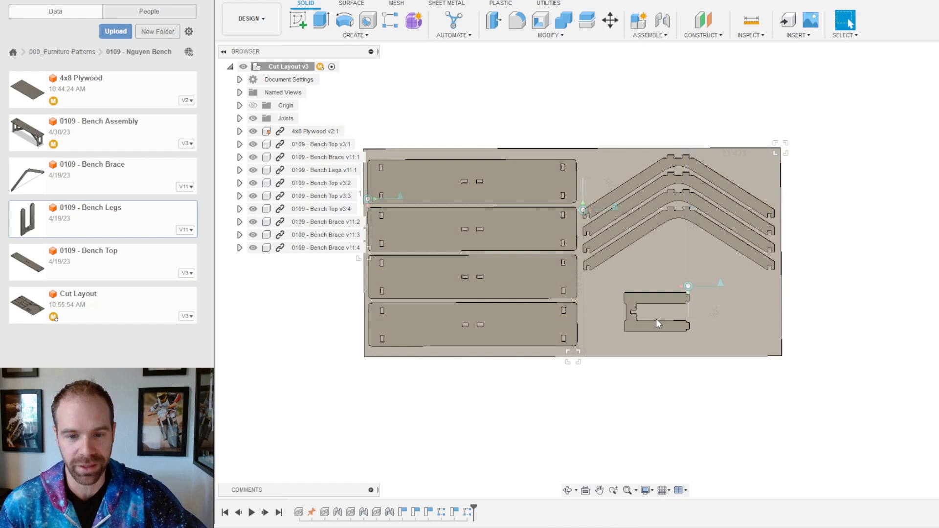
scroll(680, 332, up, 3)
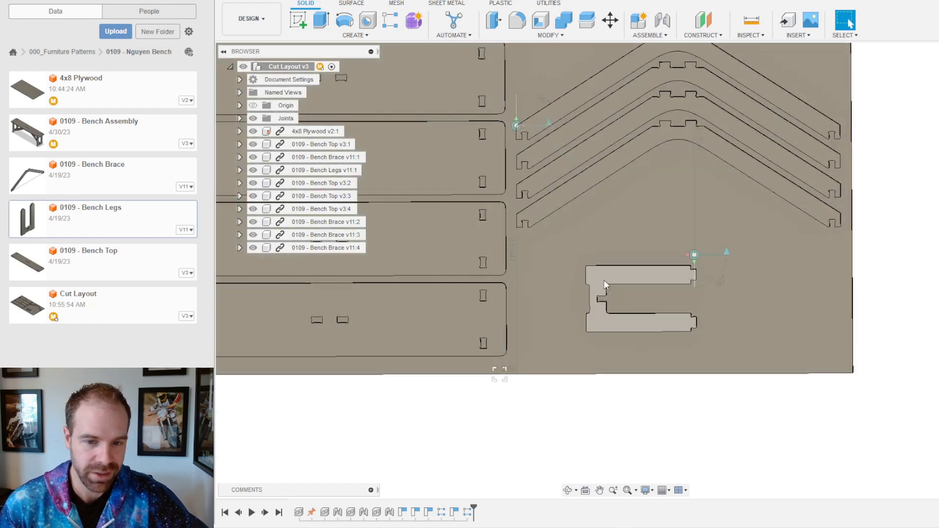
shift+middle_drag(603, 288, 627, 282)
scroll(627, 262, down, 4)
scroll(587, 309, up, 5)
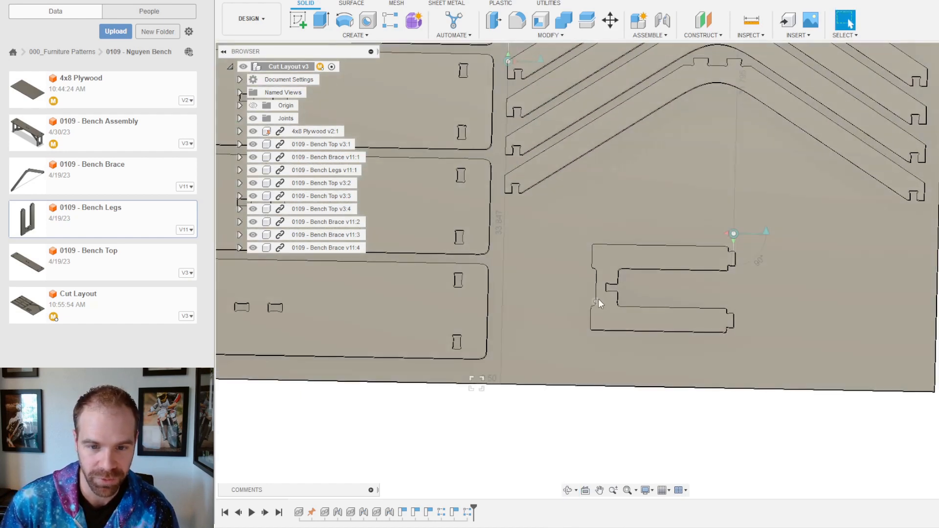
drag(616, 318, 555, 311)
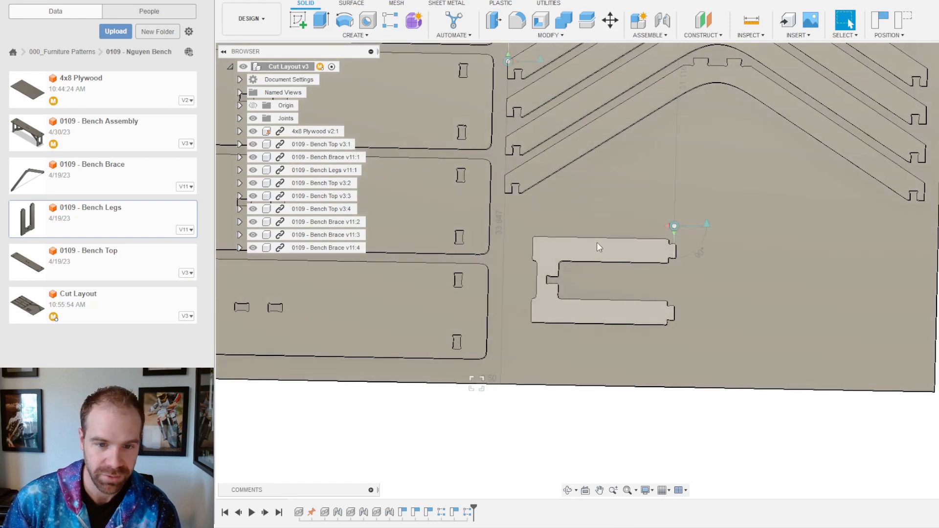
drag(597, 242, 588, 223)
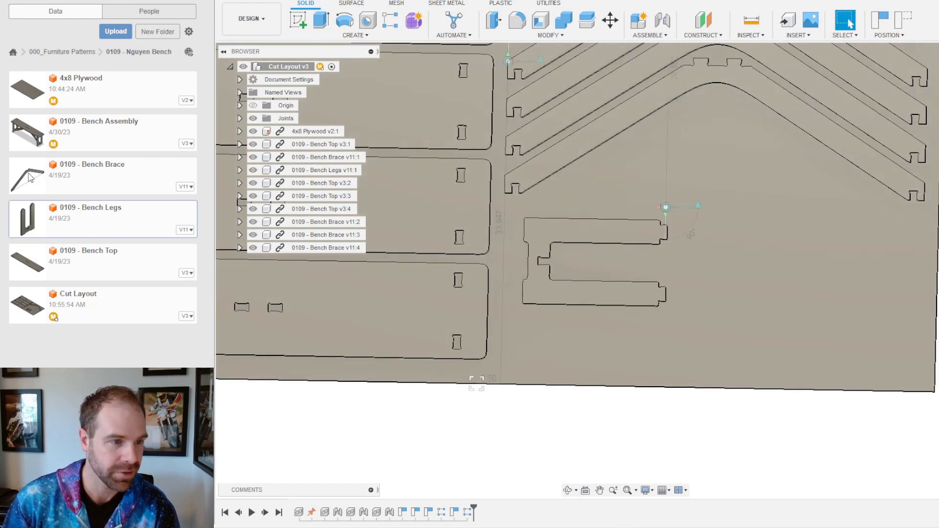
Step: Insert a second Bench Legs copy from the Data panel, then roll history back to Position2
drag(77, 224, 738, 324)
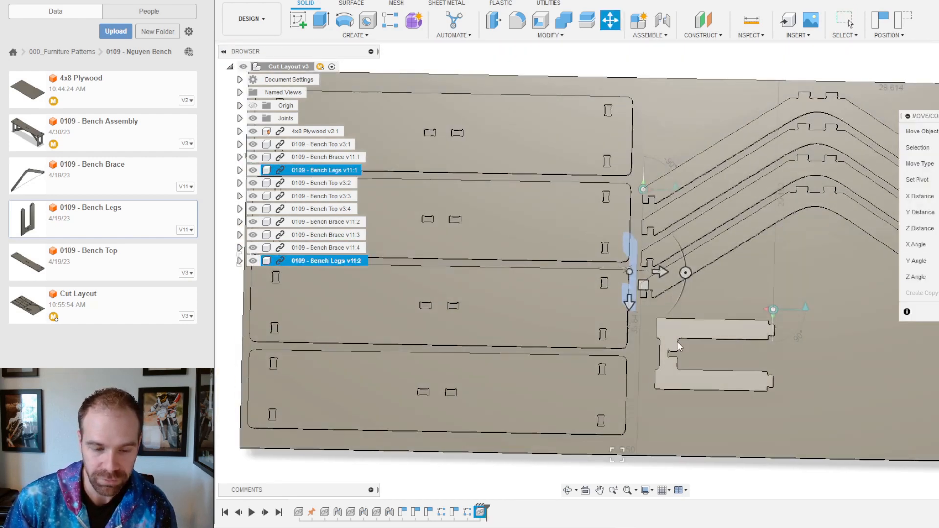
click(936, 312)
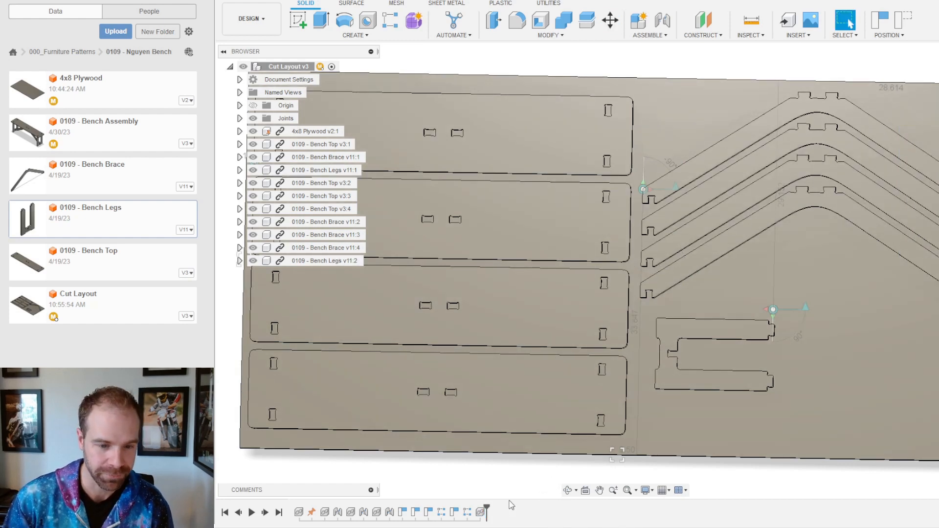
drag(484, 509, 395, 513)
Step: Insert a new Bench Legs copy, rotate it 90° to lie flat, and move it 16 in
scroll(772, 268, down, 3)
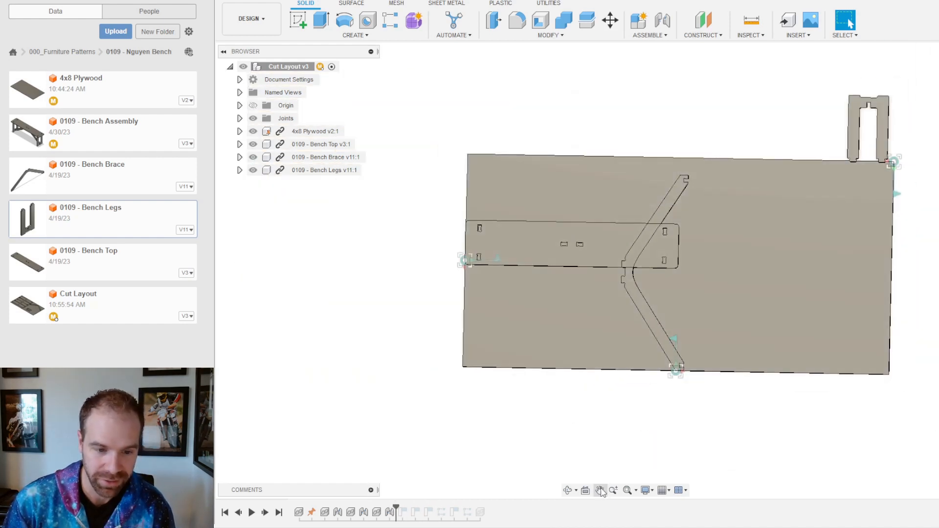
drag(399, 507, 409, 512)
scroll(754, 401, up, 2)
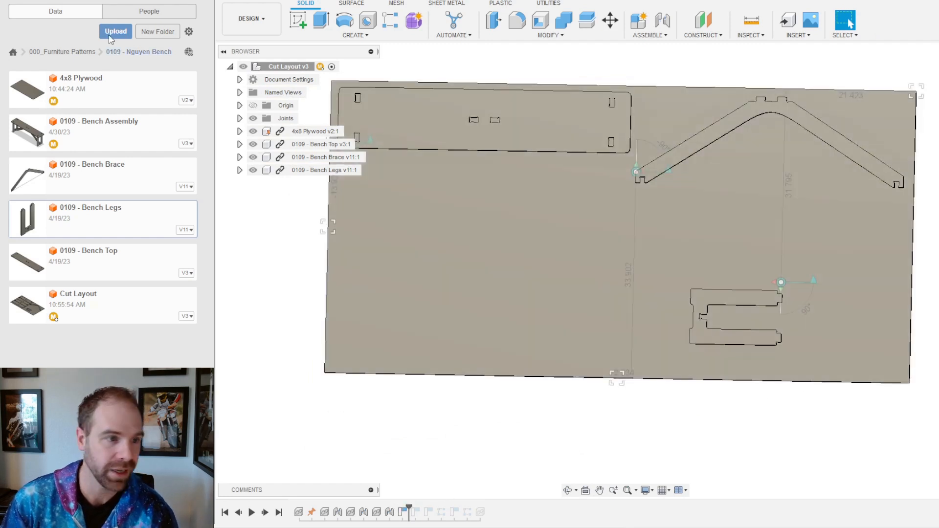
drag(60, 219, 772, 289)
shift+middle_drag(786, 281, 670, 247)
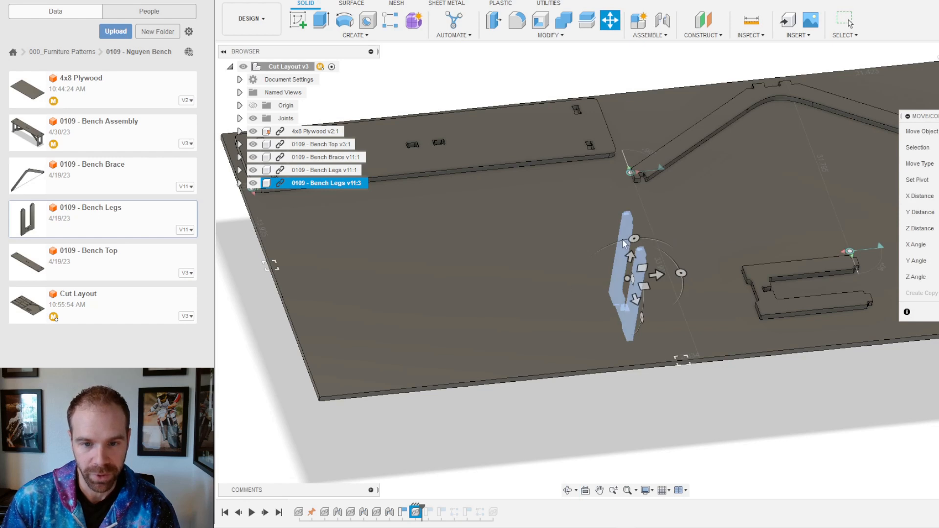
drag(650, 239, 568, 269)
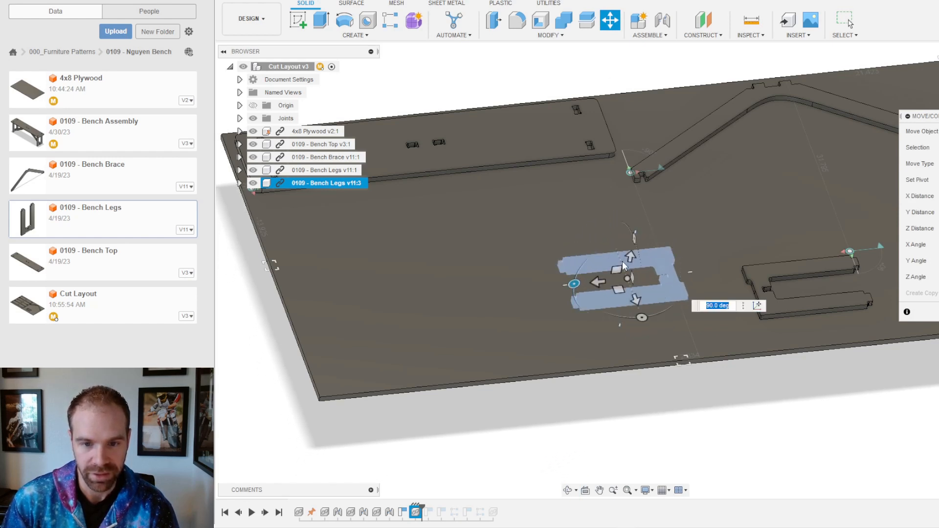
drag(630, 253, 646, 167)
click(850, 23)
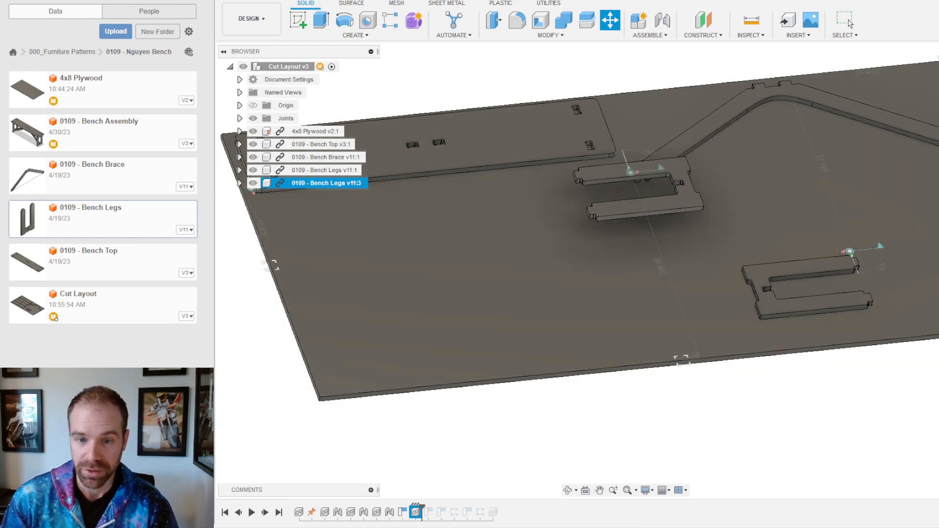
Step: Joint the new leg's bottom face to the plywood edge, turned 180° to nest beside the first leg
key(j)
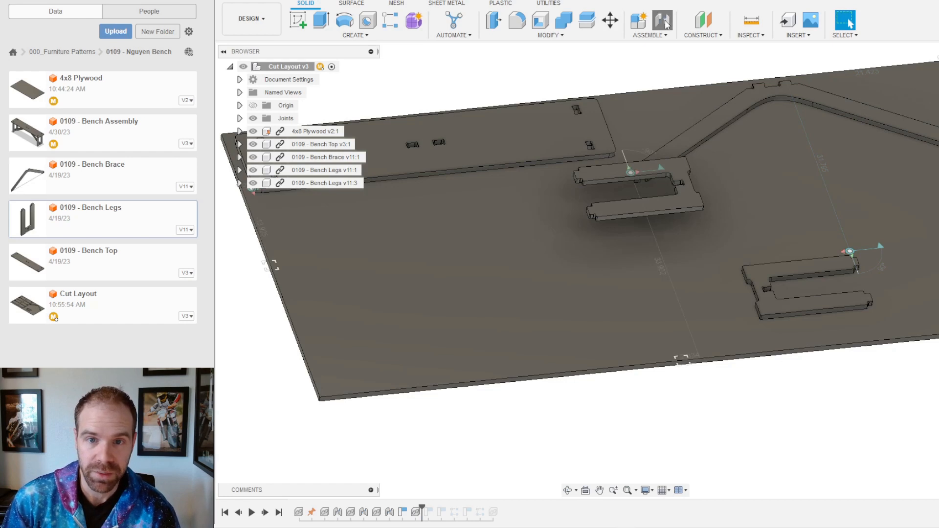
click(927, 130)
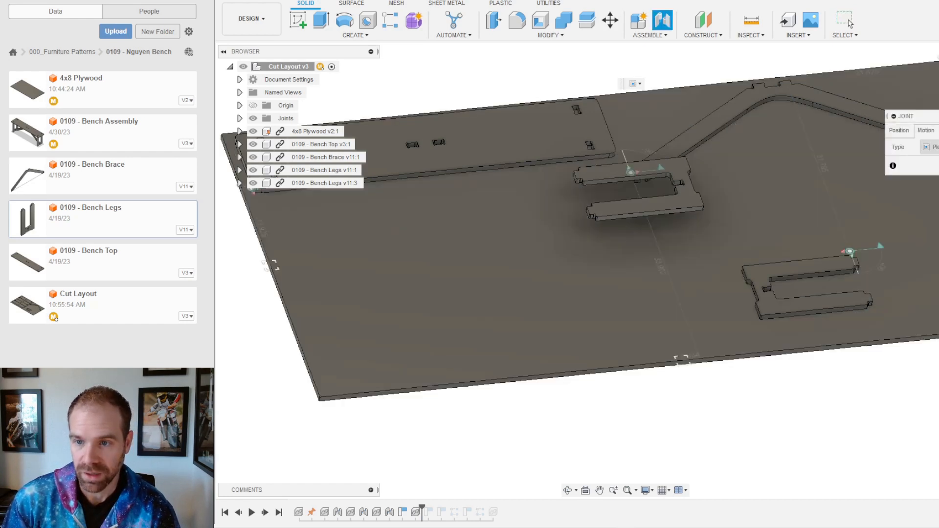
click(900, 130)
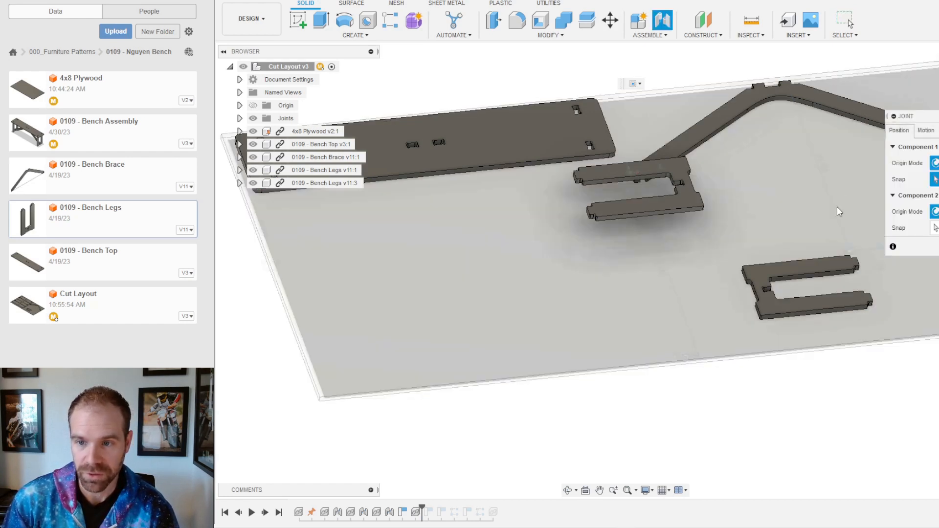
shift+middle_drag(776, 257, 792, 205)
scroll(688, 178, up, 6)
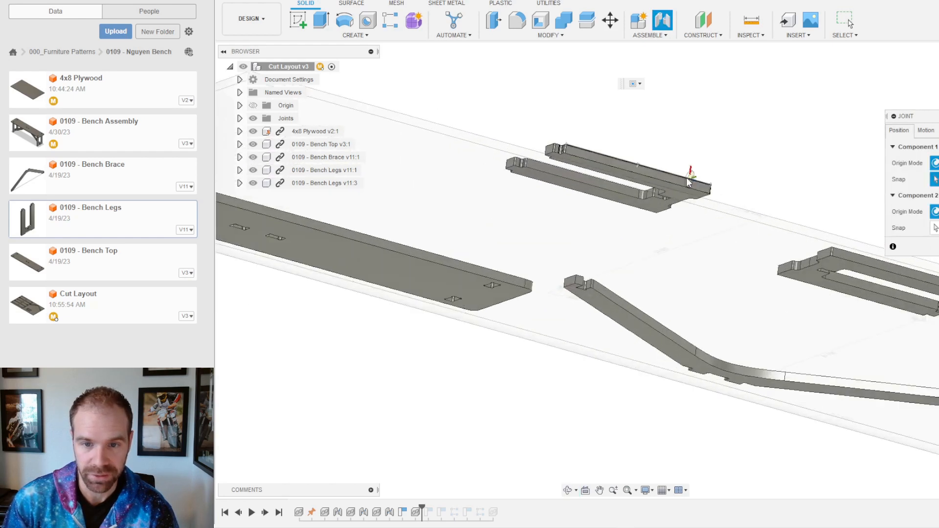
click(677, 204)
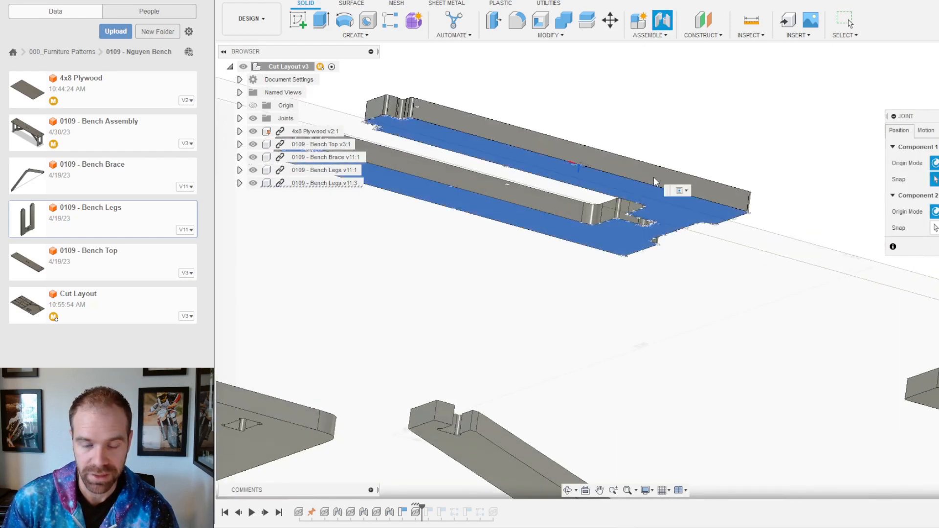
scroll(654, 177, down, 2)
shift+middle_drag(754, 119, 719, 205)
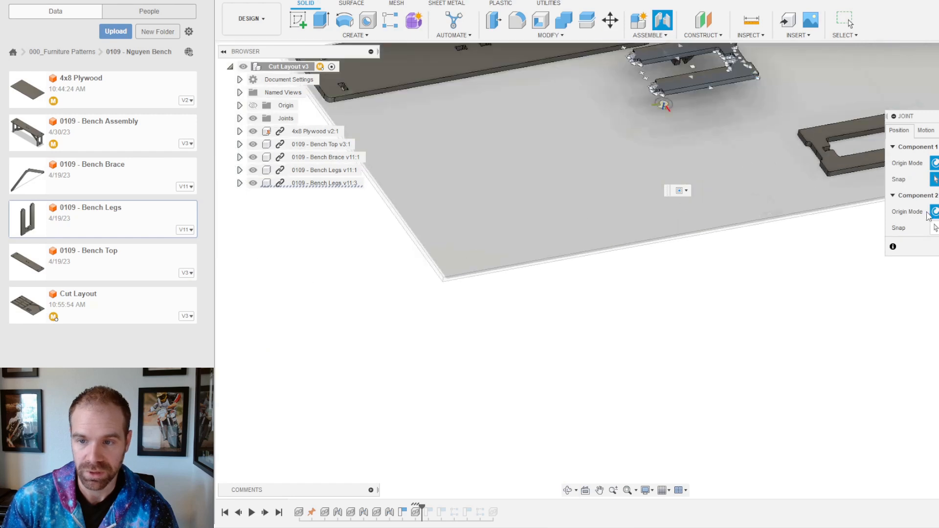
click(773, 187)
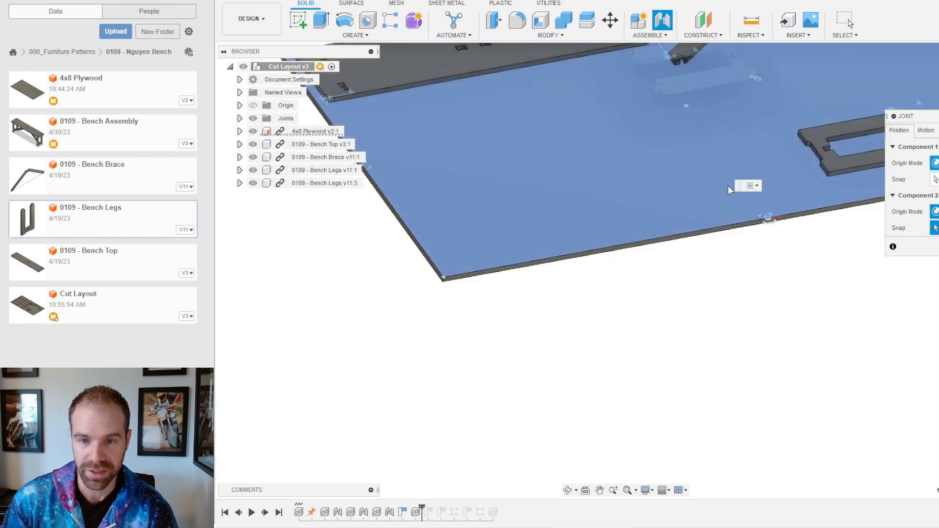
click(803, 250)
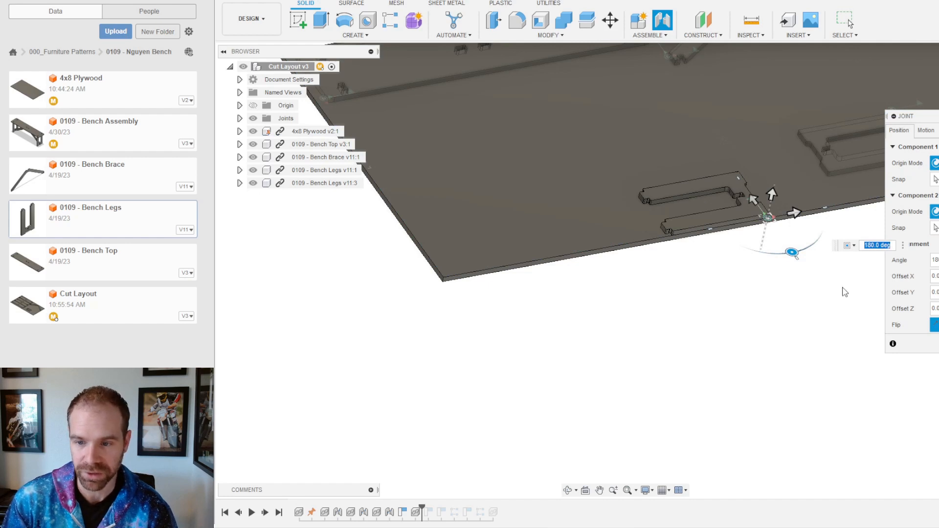
key(Return)
scroll(732, 193, down, 4)
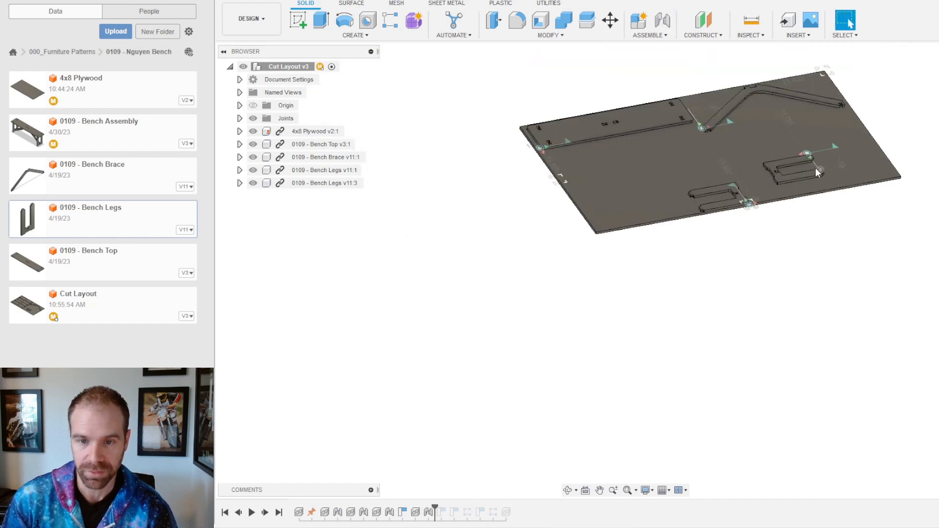
scroll(785, 187, up, 5)
drag(658, 226, 920, 167)
Step: From a near top-down view, slide the jointed leg so its prongs nest into the other leg
scroll(545, 283, down, 4)
scroll(730, 203, up, 5)
shift+middle_drag(822, 177, 791, 214)
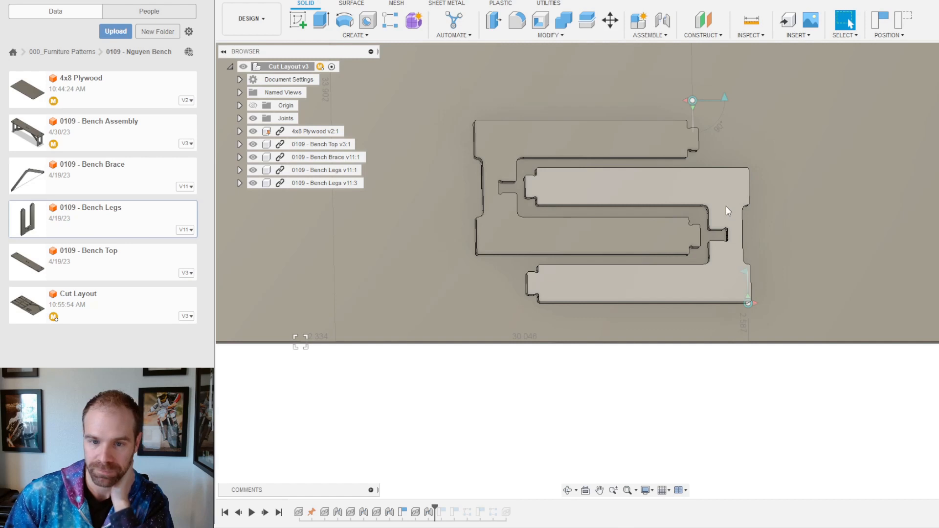
click(726, 206)
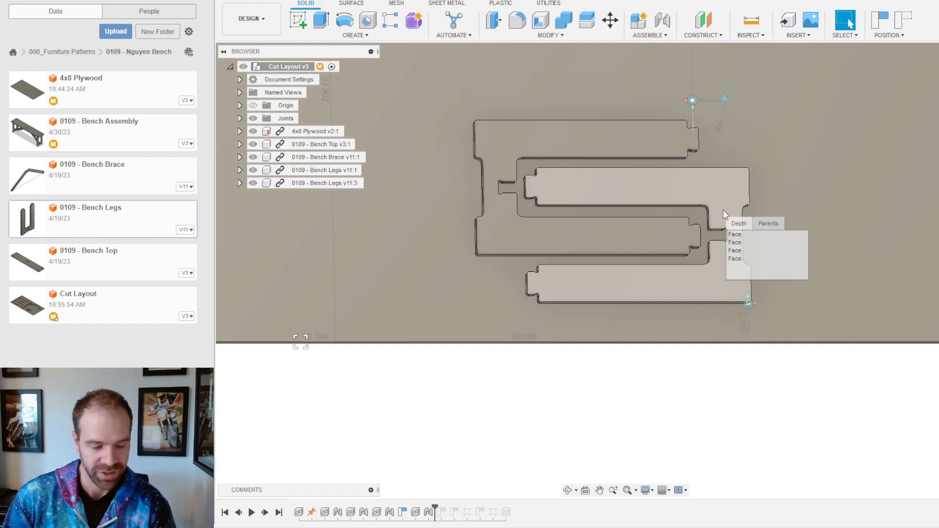
drag(725, 193, 724, 195)
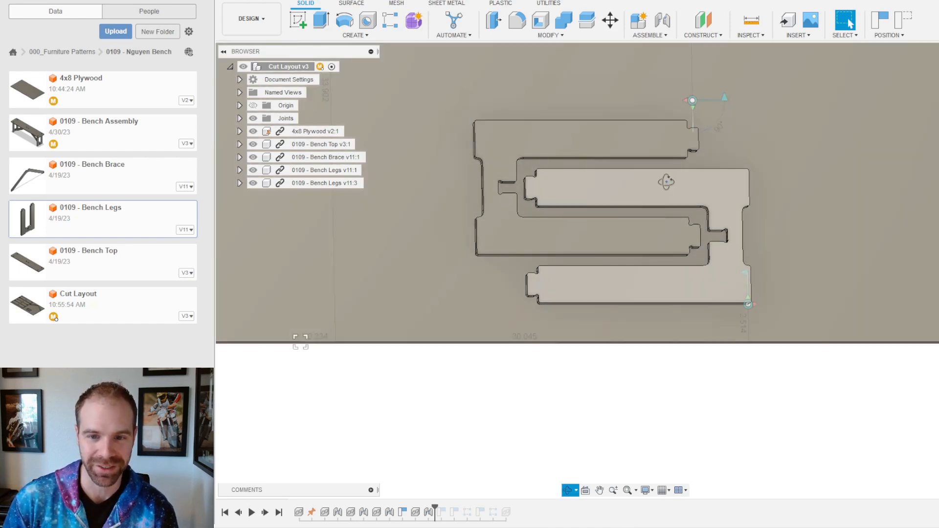
Step: Check the interlocked legs from a tilted view, then bring up the Assemble commands
mouse_move(667, 183)
shift+middle_down()
mouse_move(669, 153)
mouse_move(664, 165)
shift+middle_up()
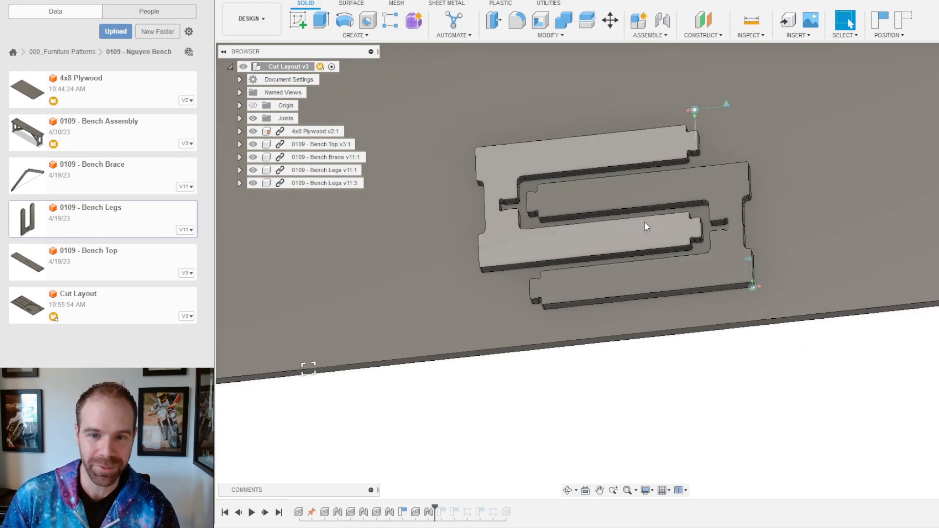
mouse_move(645, 224)
shift+middle_down()
mouse_move(644, 247)
mouse_move(653, 227)
mouse_move(637, 234)
shift+middle_up()
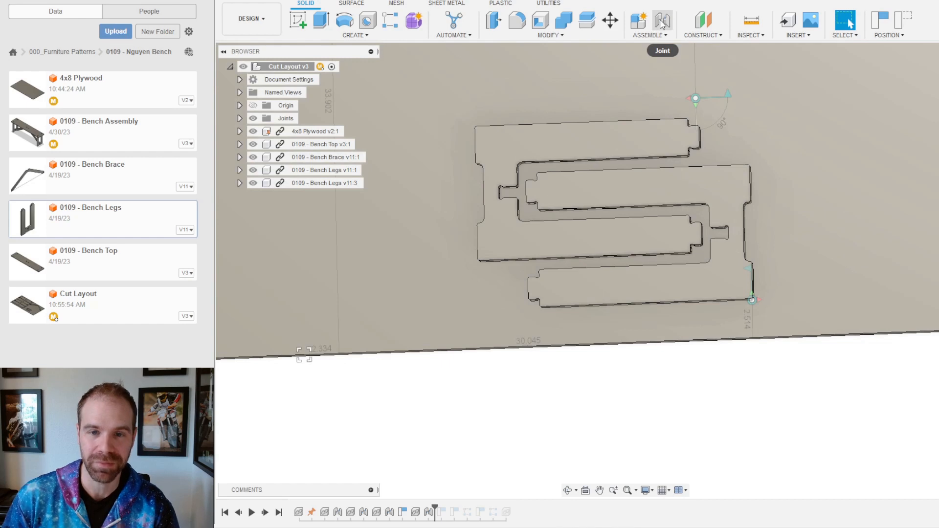
click(651, 36)
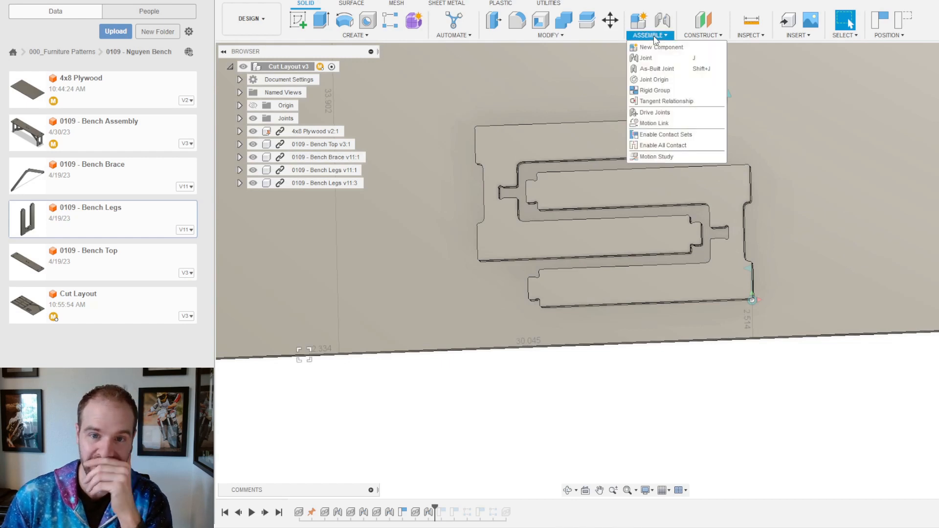
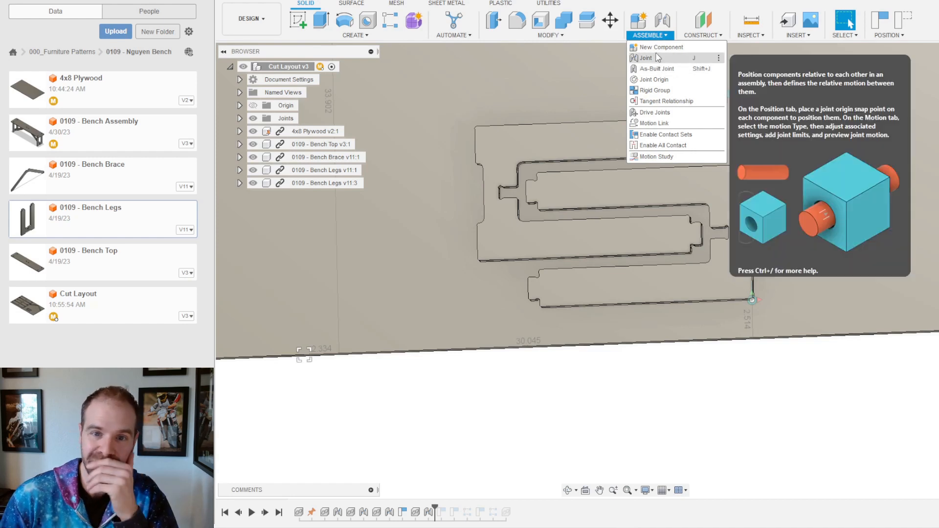
Step: Try aligning the leg's lower side face to the facing side face, then cancel so the legs stay nested
click(738, 402)
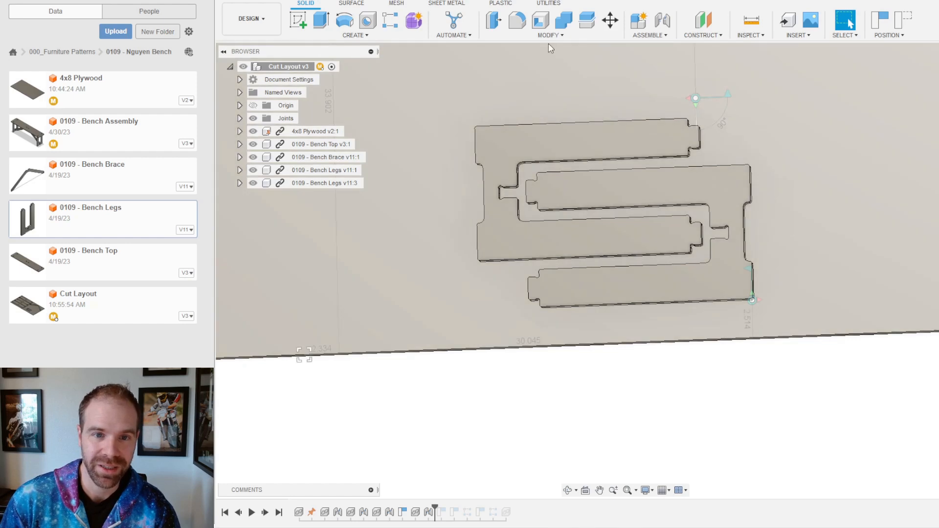
click(548, 38)
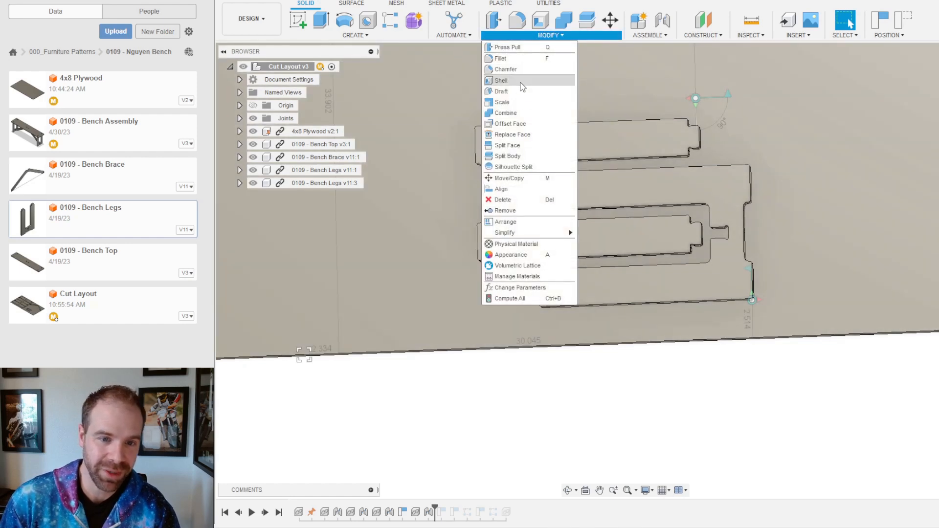
click(517, 189)
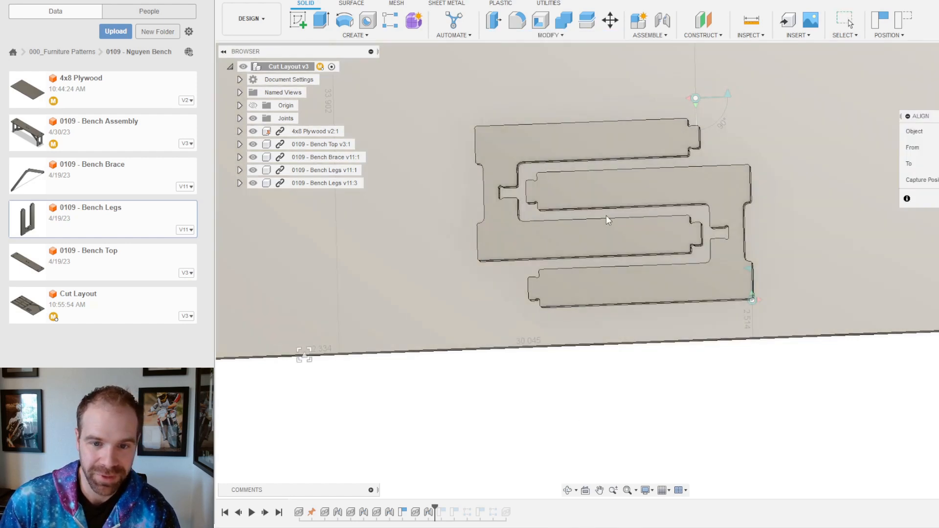
scroll(606, 215, up, 6)
click(606, 194)
shift+middle_drag(606, 194, 612, 235)
click(612, 235)
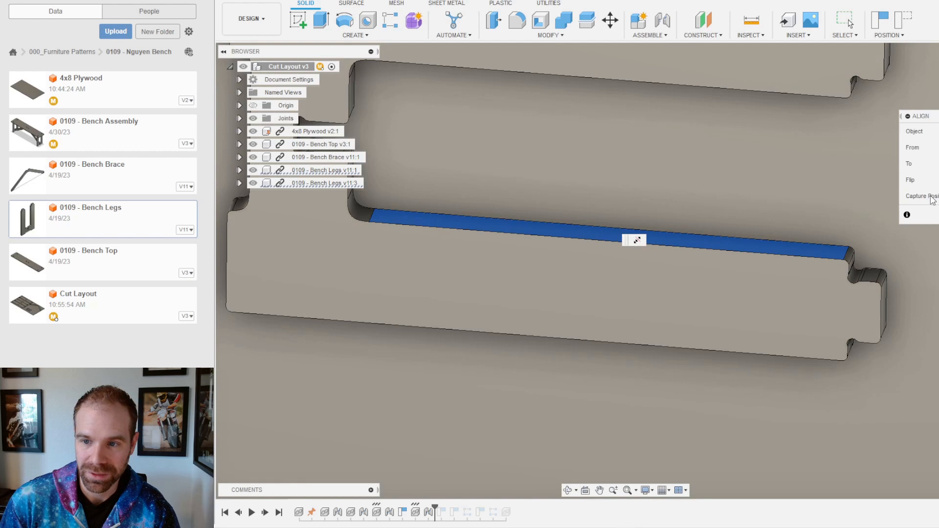
scroll(631, 315, down, 8)
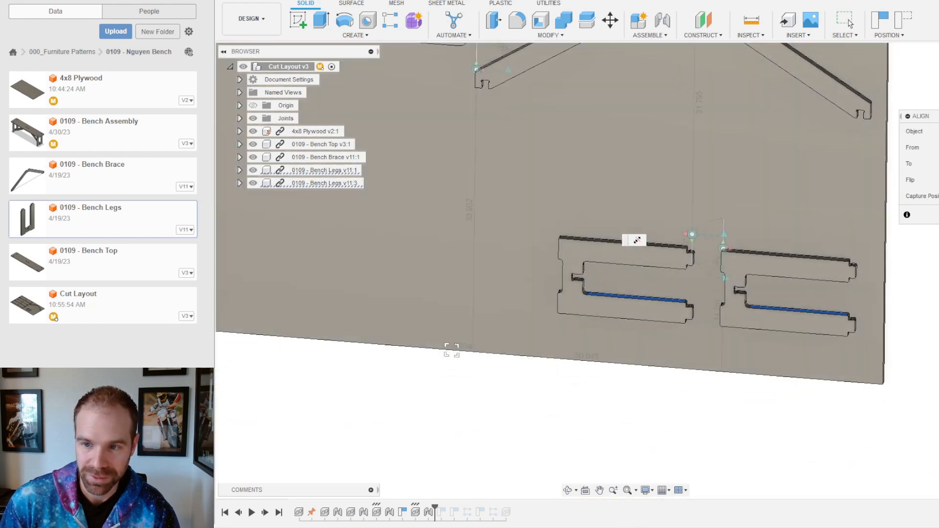
key(Escape)
scroll(570, 307, up, 4)
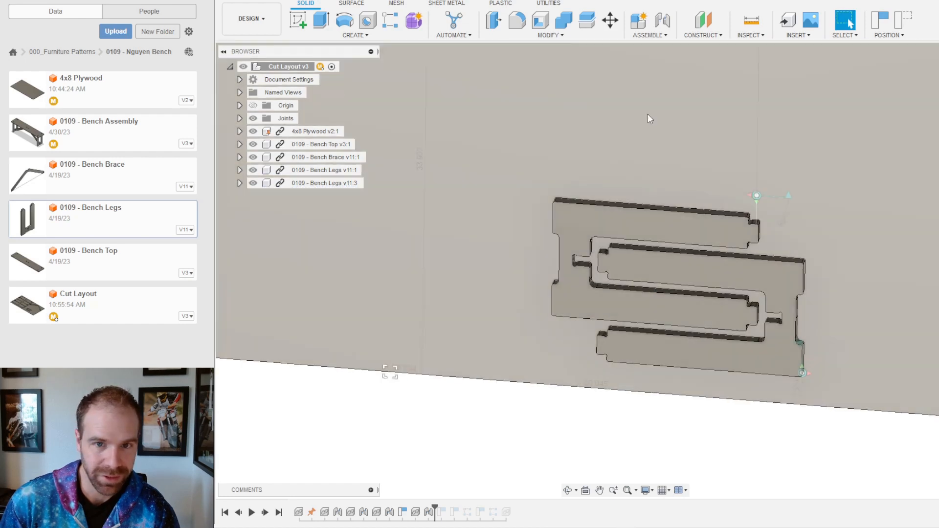
click(571, 35)
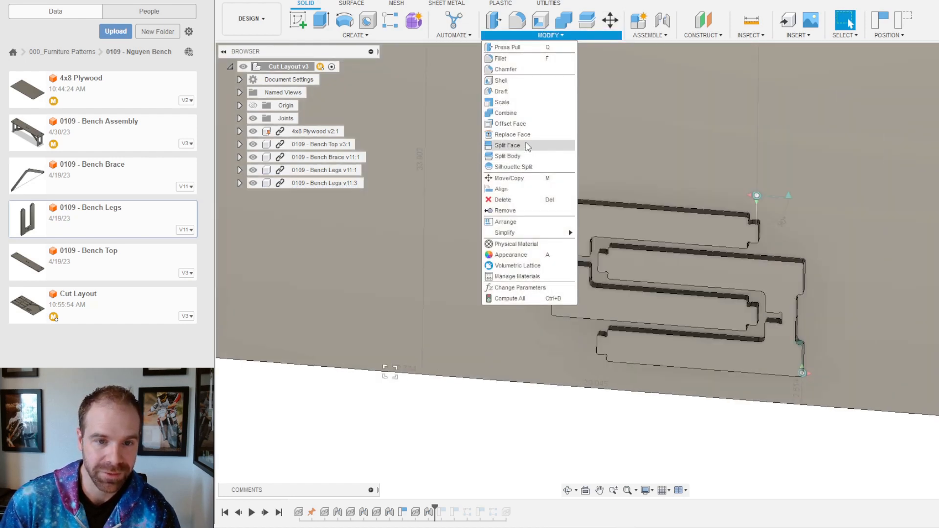
Step: Align the inner leg's end face onto the slot face, flipped, so the second leg nests
click(522, 188)
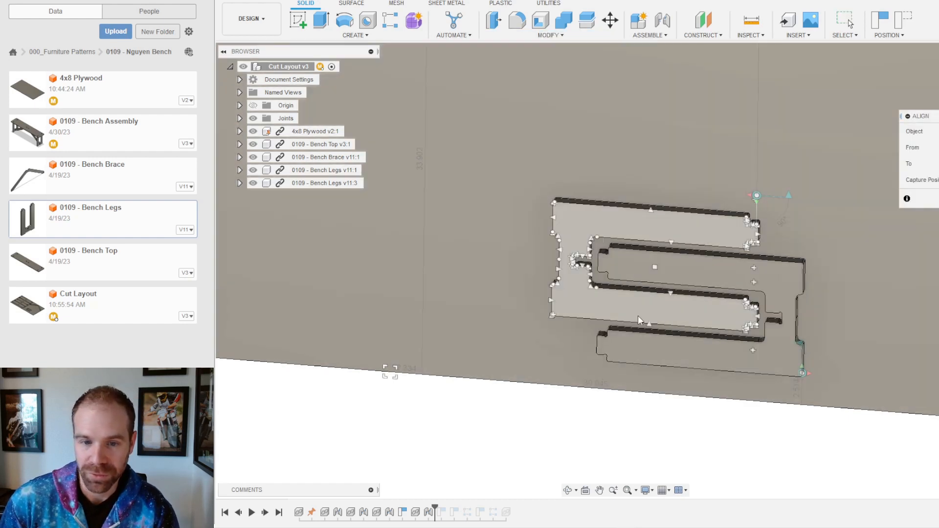
scroll(593, 310, up, 4)
scroll(616, 245, up, 2)
shift+middle_drag(639, 175, 694, 110)
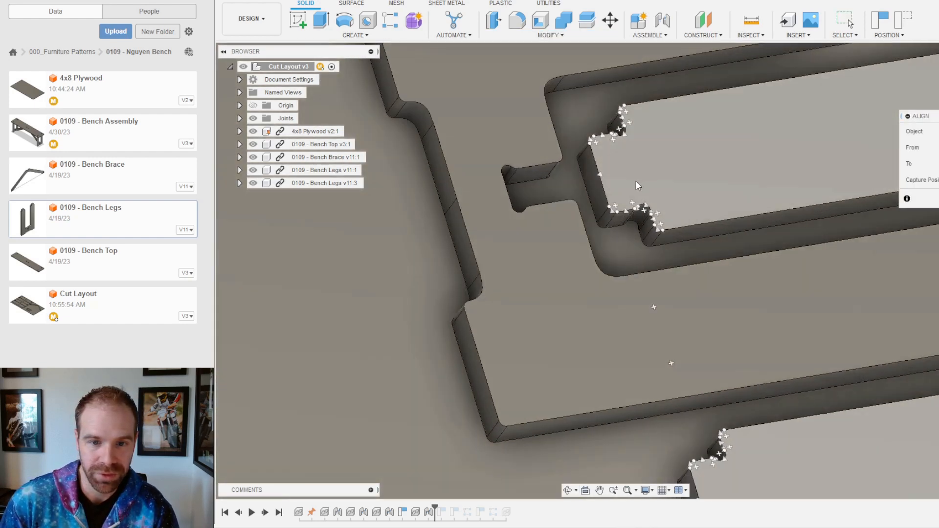
click(596, 201)
shift+middle_drag(632, 186, 586, 192)
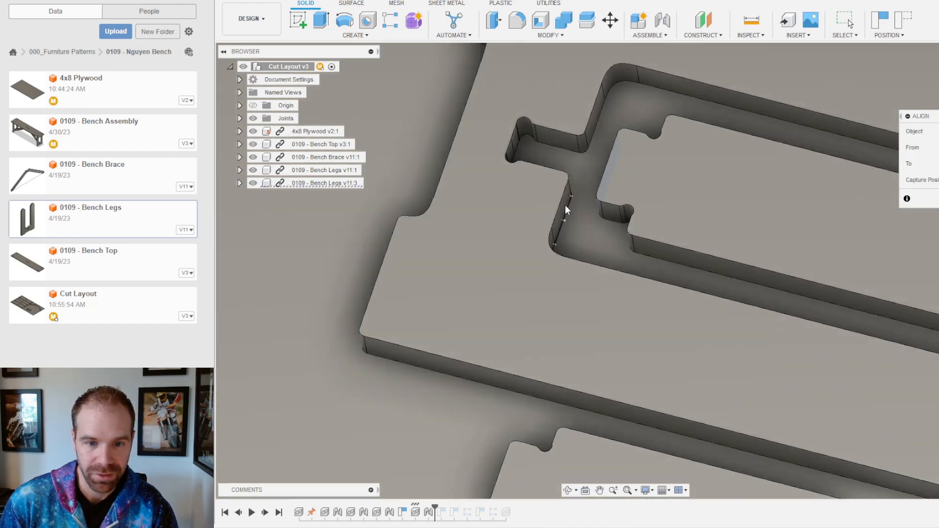
click(565, 203)
scroll(625, 269, down, 7)
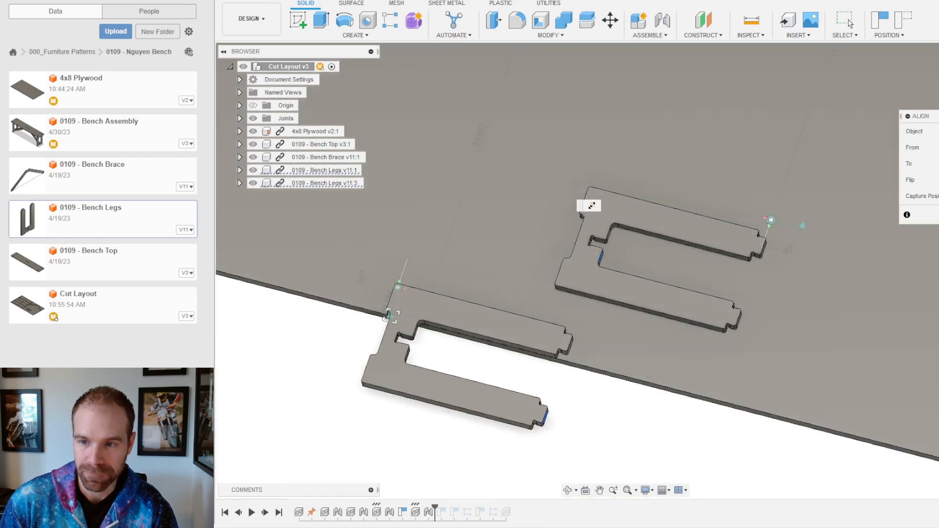
click(936, 180)
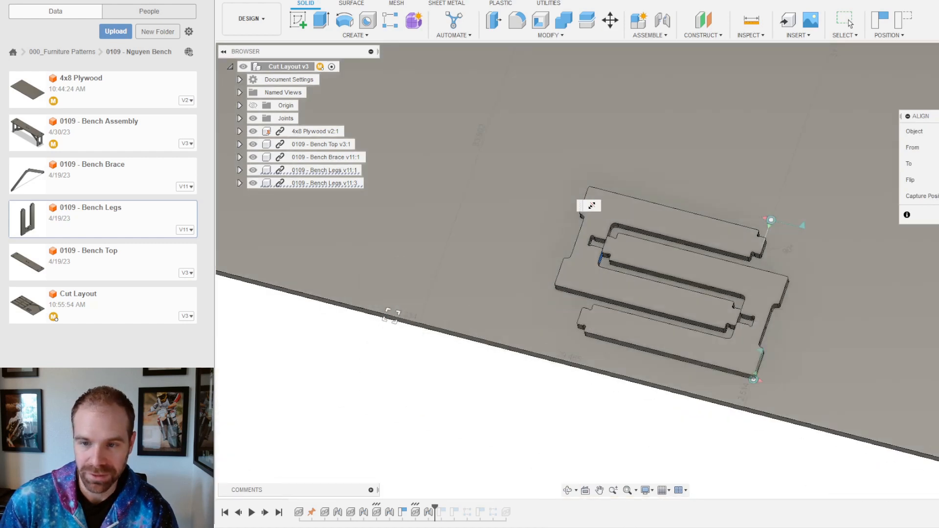
click(850, 23)
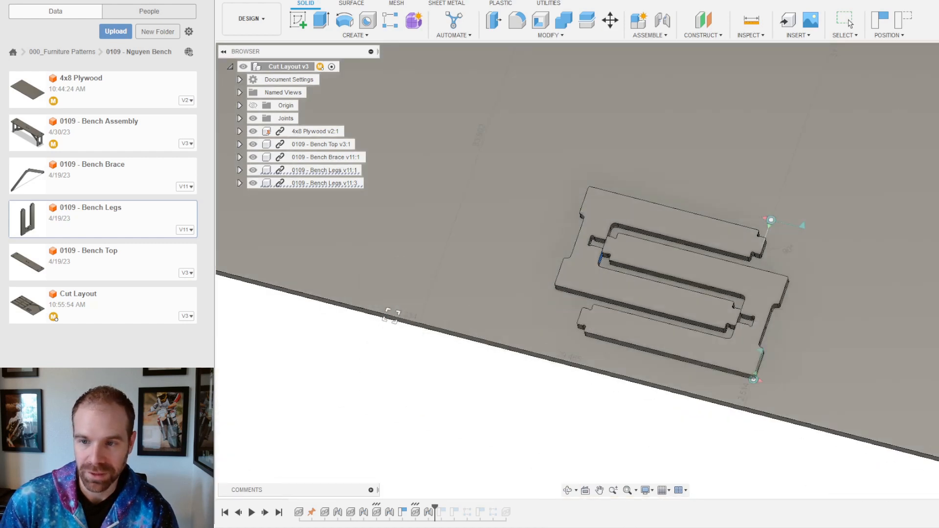
Step: Align the lower leg's long edge face, flipped, so it sits flush against the first leg
click(552, 36)
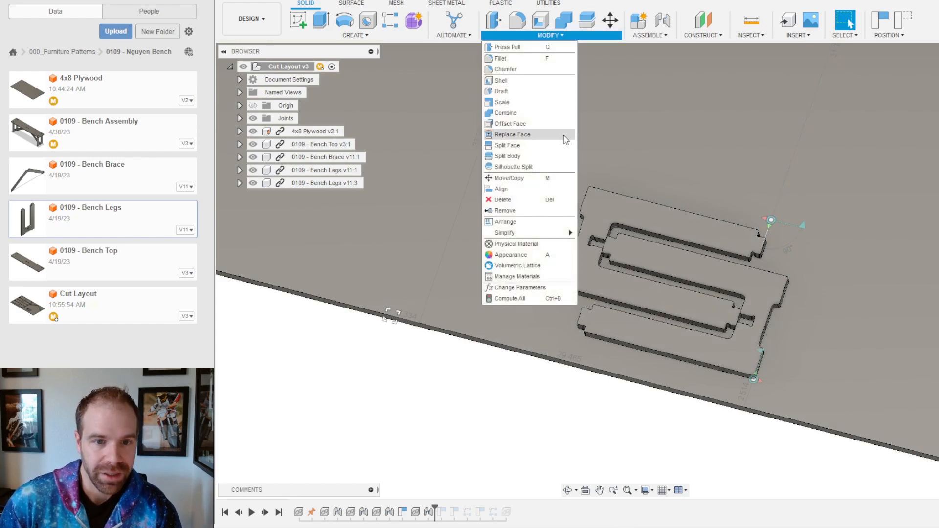
click(504, 189)
scroll(670, 278, up, 6)
shift+middle_drag(629, 274, 492, 236)
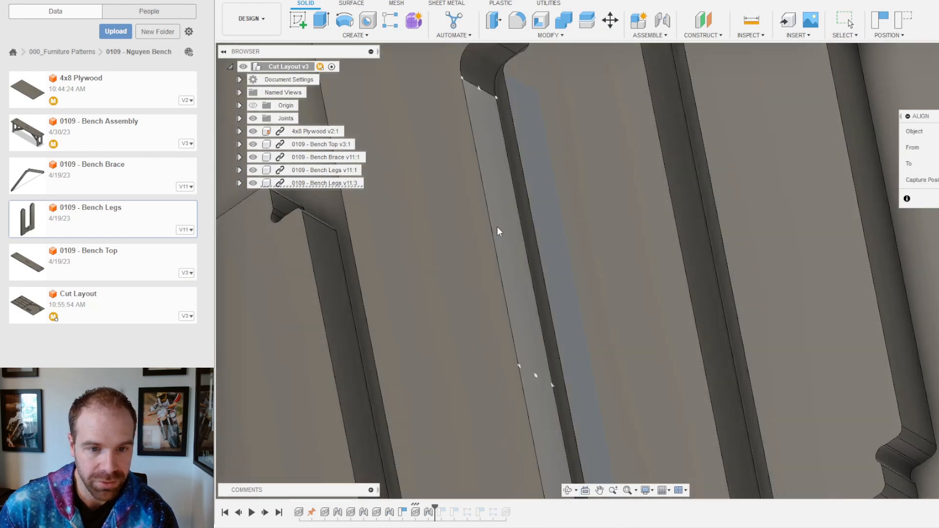
click(497, 227)
scroll(628, 233, down, 5)
scroll(628, 233, down, 3)
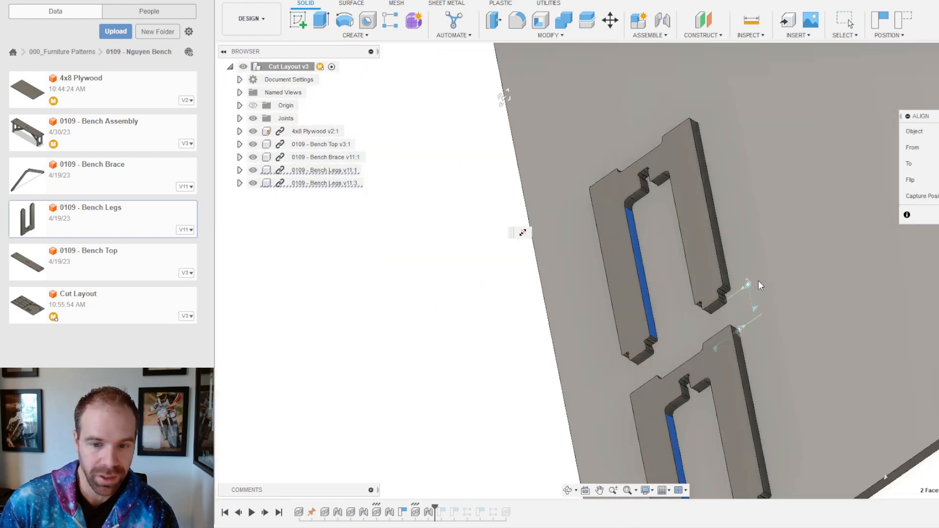
click(938, 180)
key(Return)
shift+middle_drag(623, 228, 708, 216)
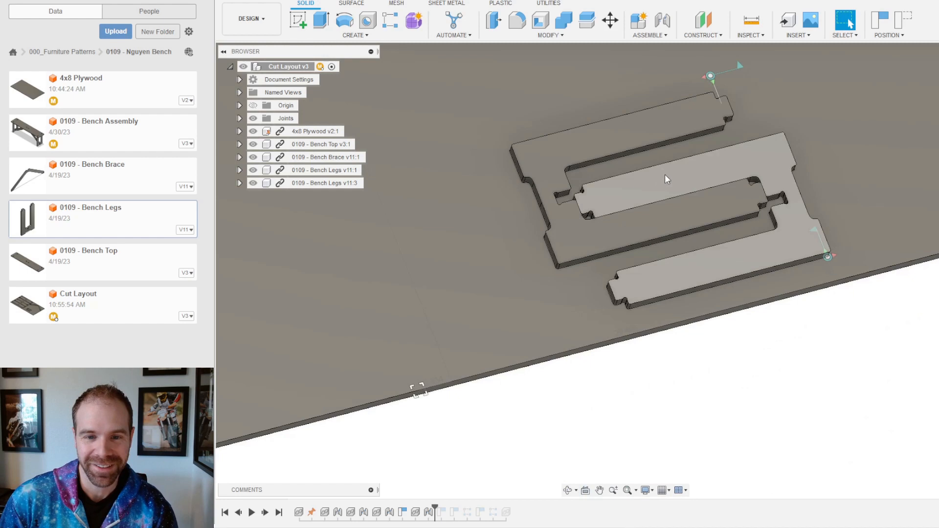
scroll(623, 175, up, 4)
scroll(642, 168, up, 5)
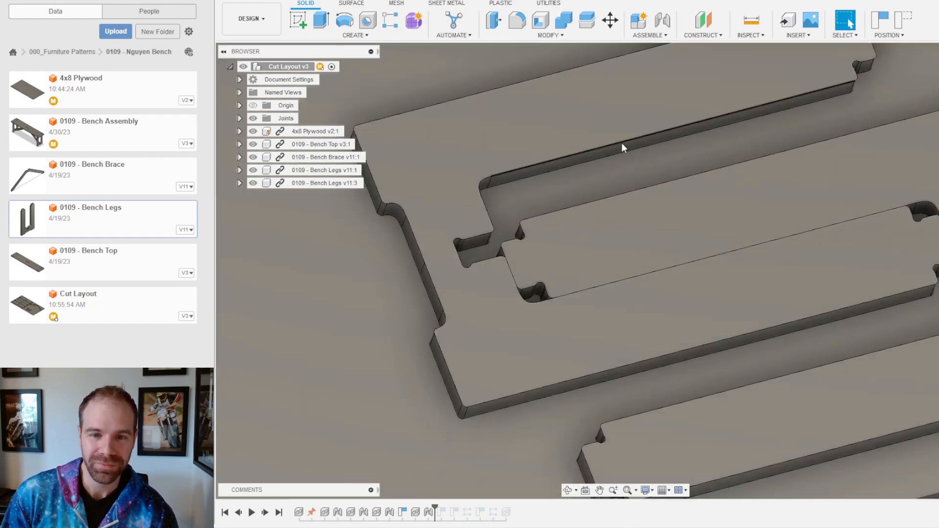
click(622, 149)
shift+middle_drag(622, 154, 690, 185)
shift+click(690, 186)
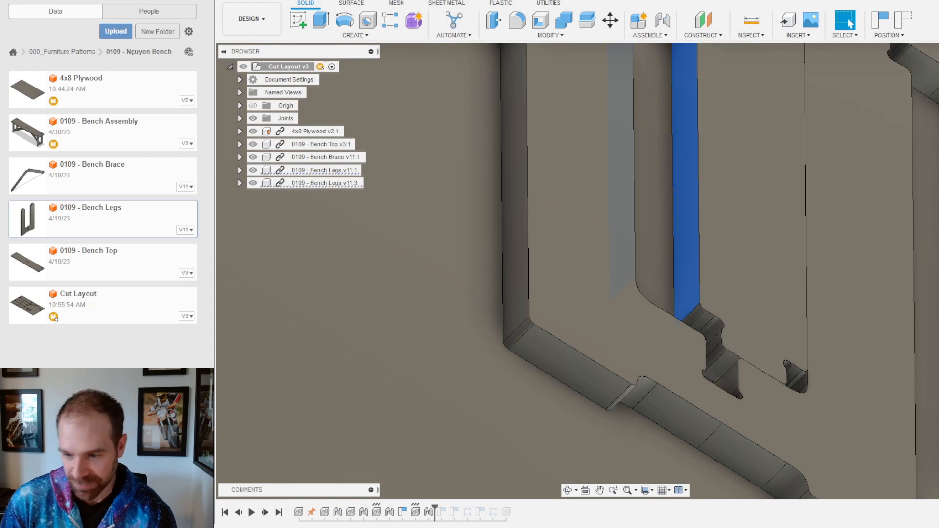
scroll(841, 407, down, 6)
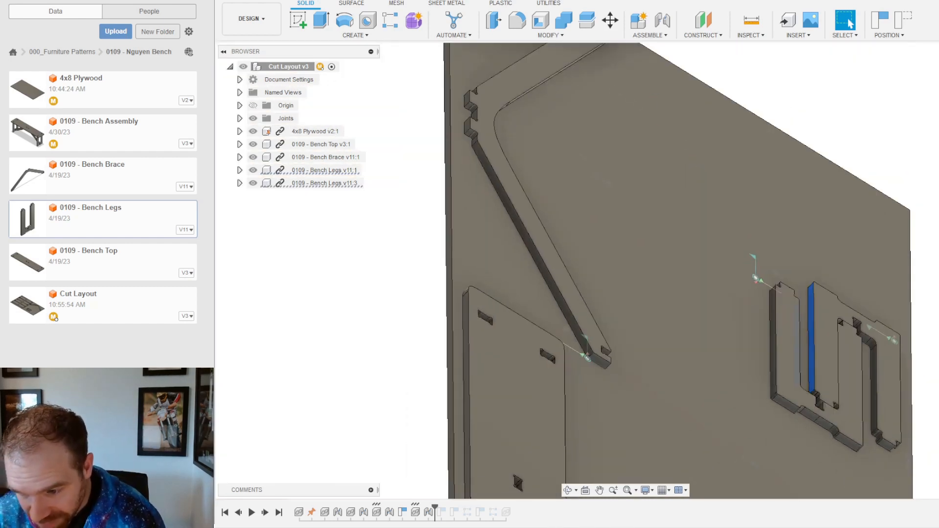
click(929, 427)
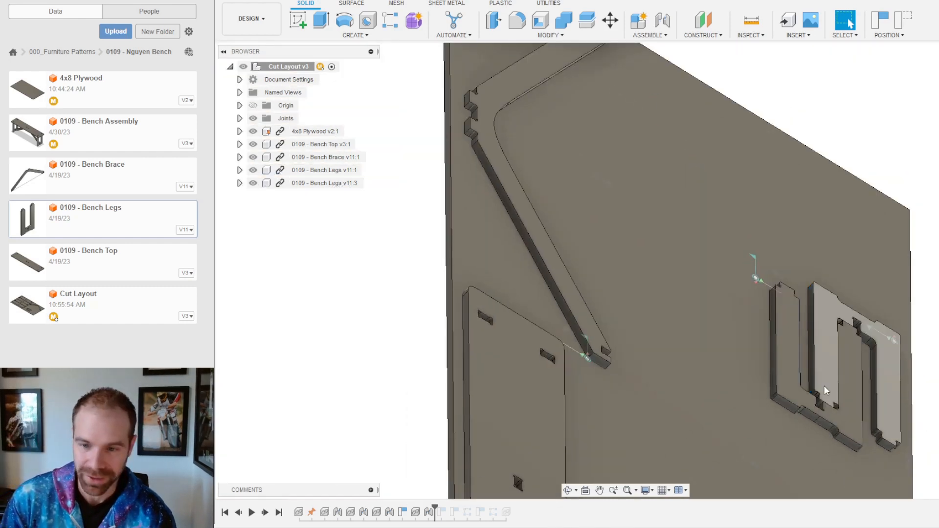
scroll(799, 372, up, 4)
scroll(874, 264, up, 3)
shift+middle_drag(835, 407, 697, 374)
shift+click(697, 375)
scroll(934, 470, down, 4)
scroll(764, 390, down, 6)
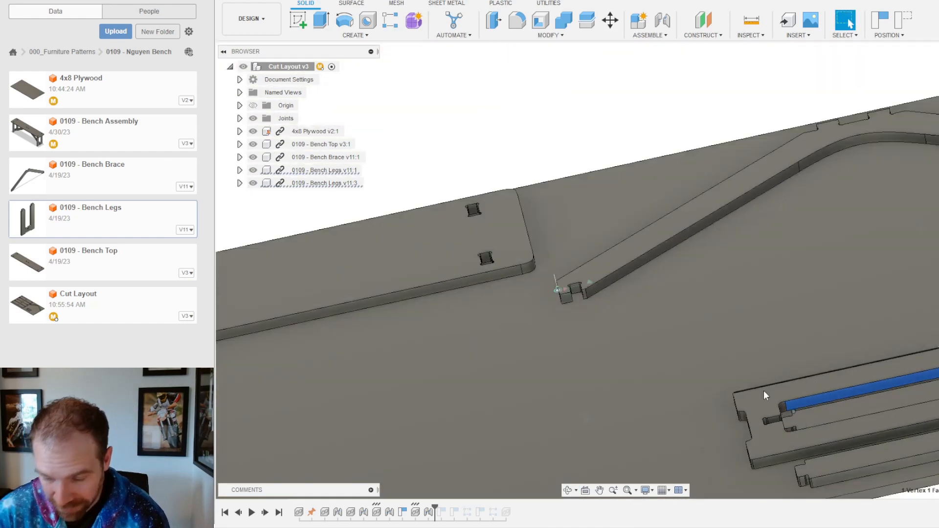
scroll(856, 429, down, 3)
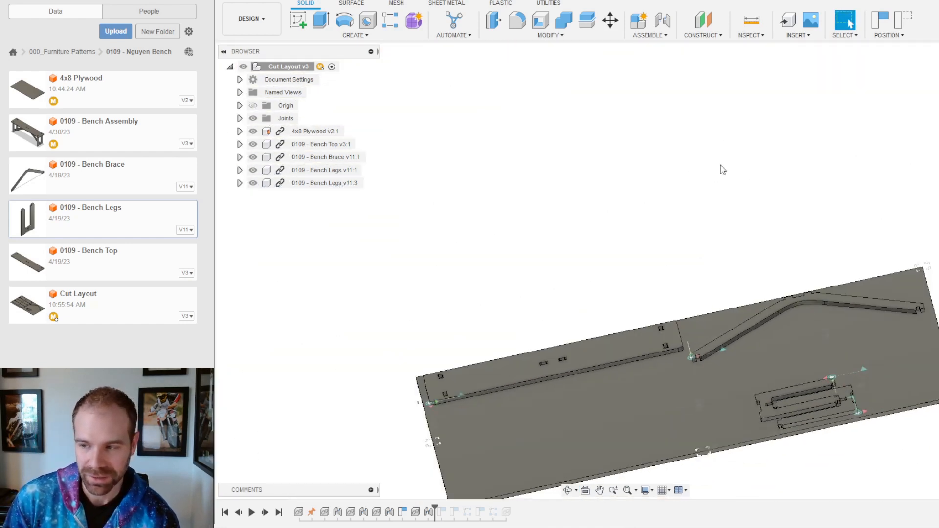
scroll(800, 315, up, 6)
scroll(772, 323, up, 5)
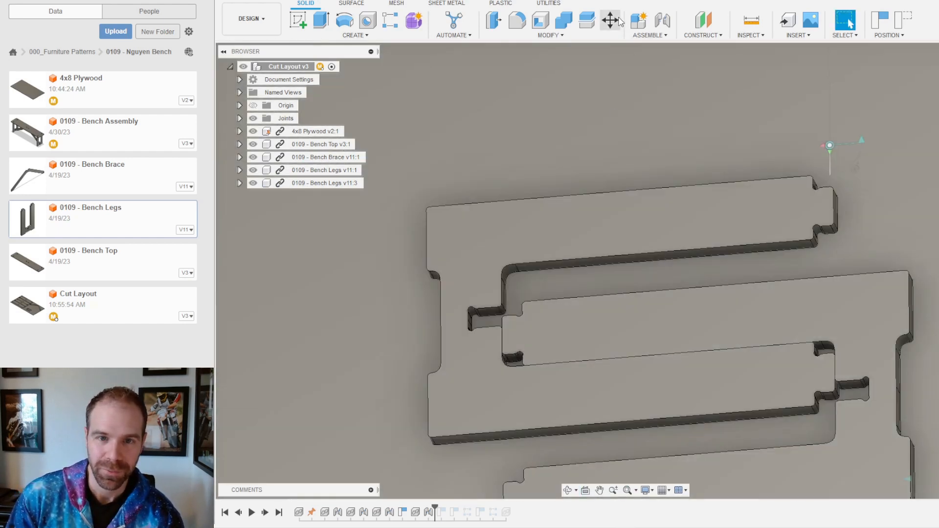
click(609, 21)
Step: Select the second Bench Legs body and try offsets of -1.00 in and -0.750 in
click(709, 331)
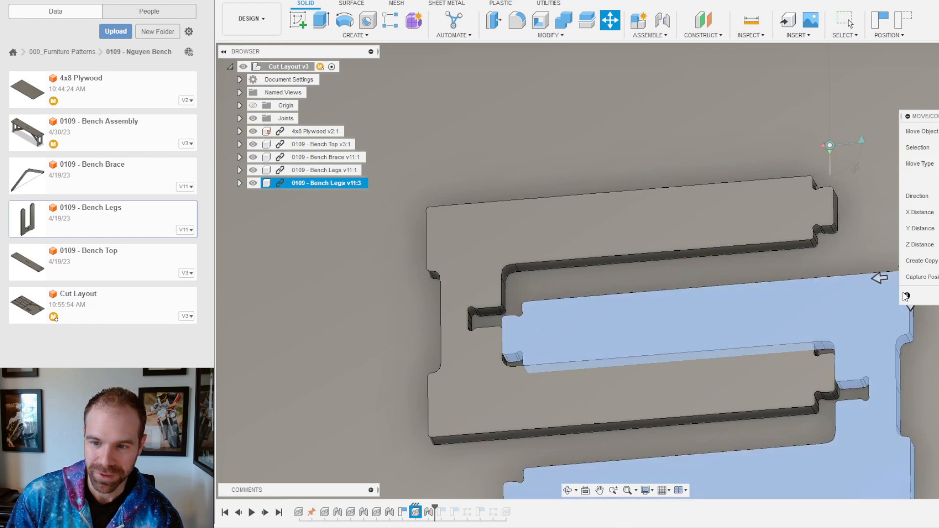
scroll(773, 313, down, 3)
scroll(739, 325, up, 1)
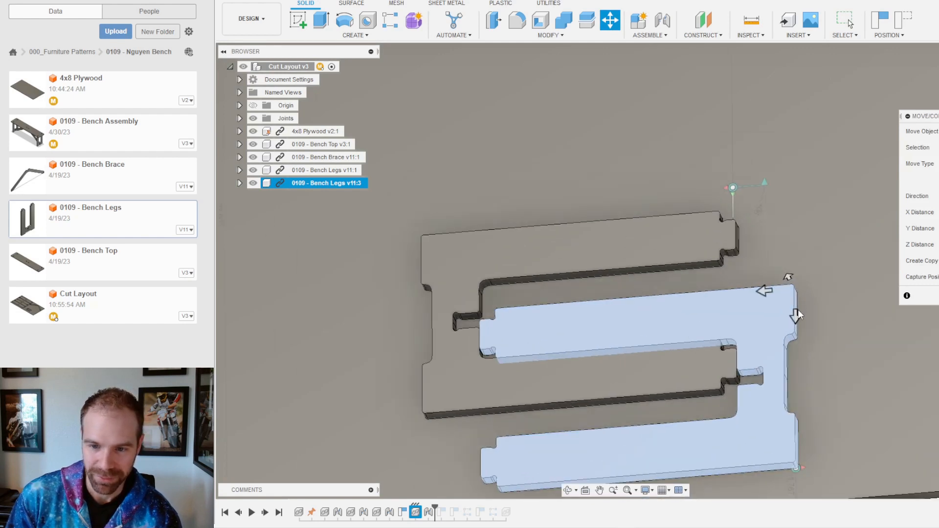
drag(795, 315, 796, 303)
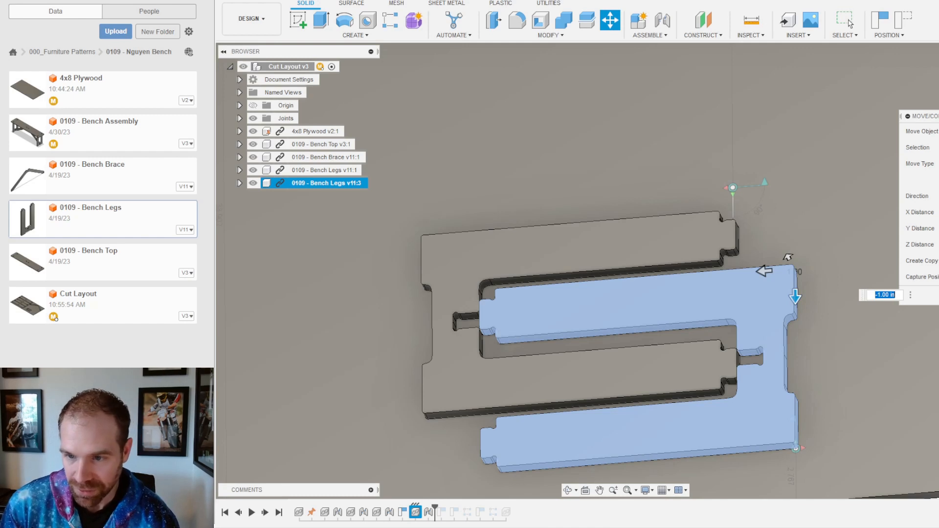
key(Return)
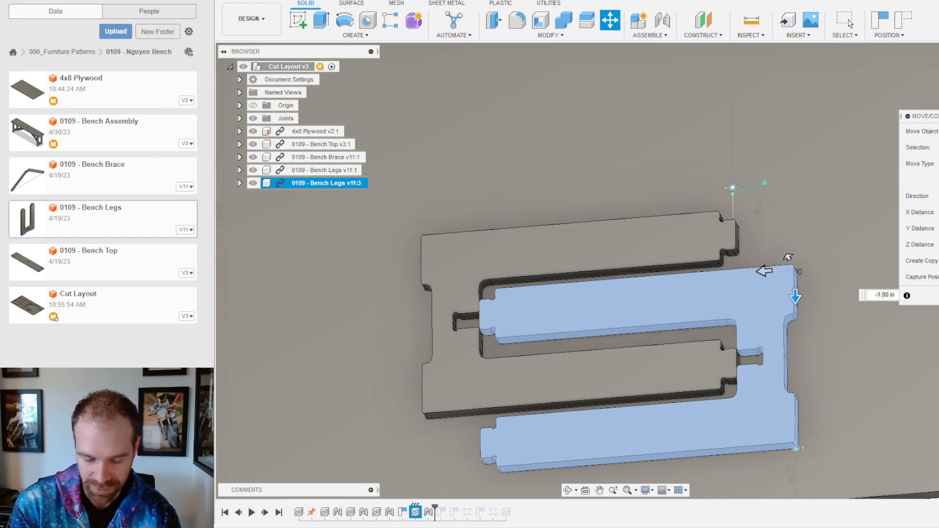
drag(788, 257, 788, 277)
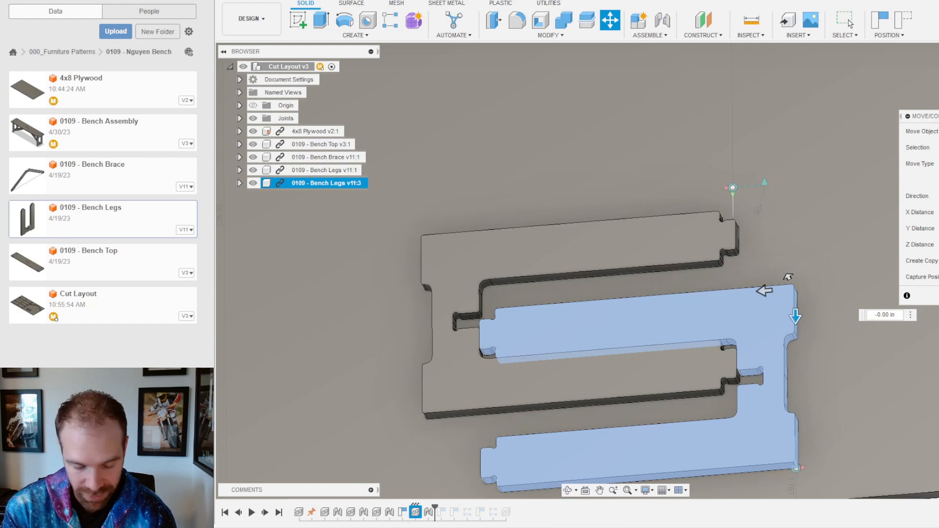
key(BackSpace)
text(75)
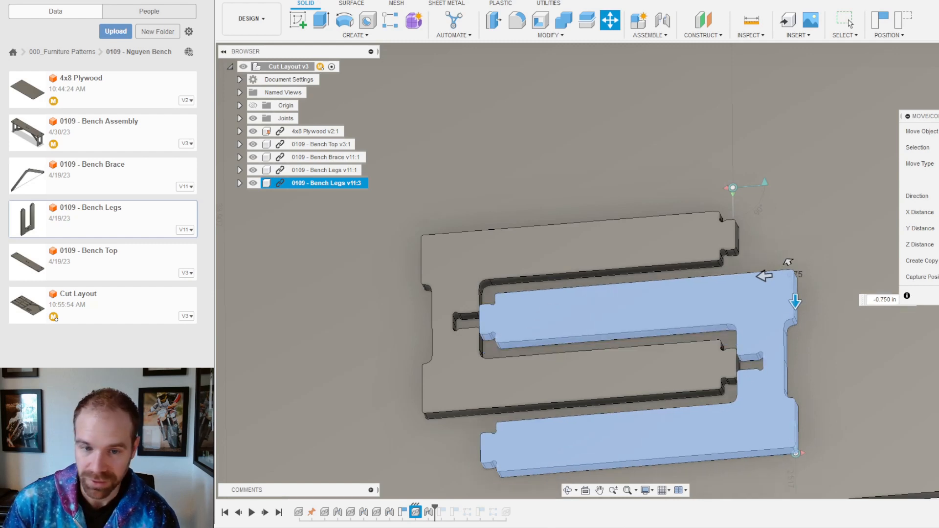
drag(767, 275, 781, 275)
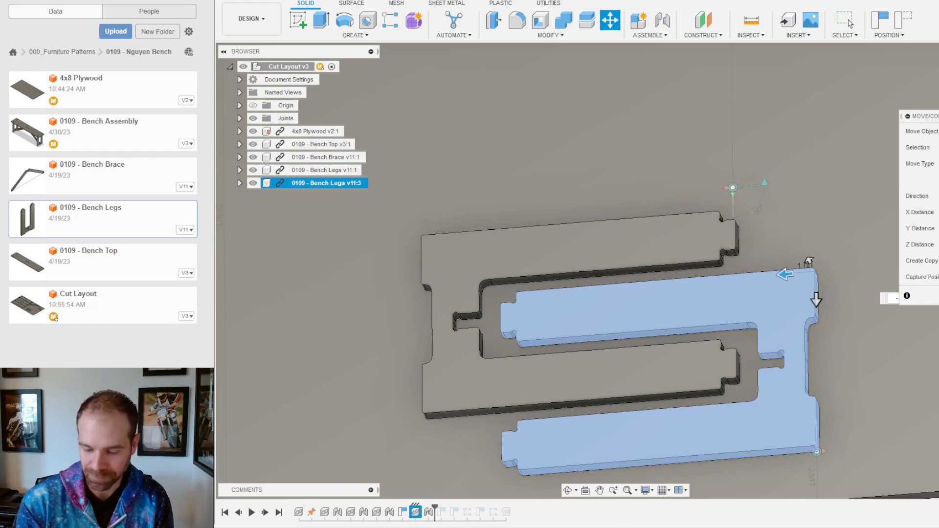
Step: Slide the second leg part to a -0.275 in offset and commit the move
drag(807, 258, 791, 261)
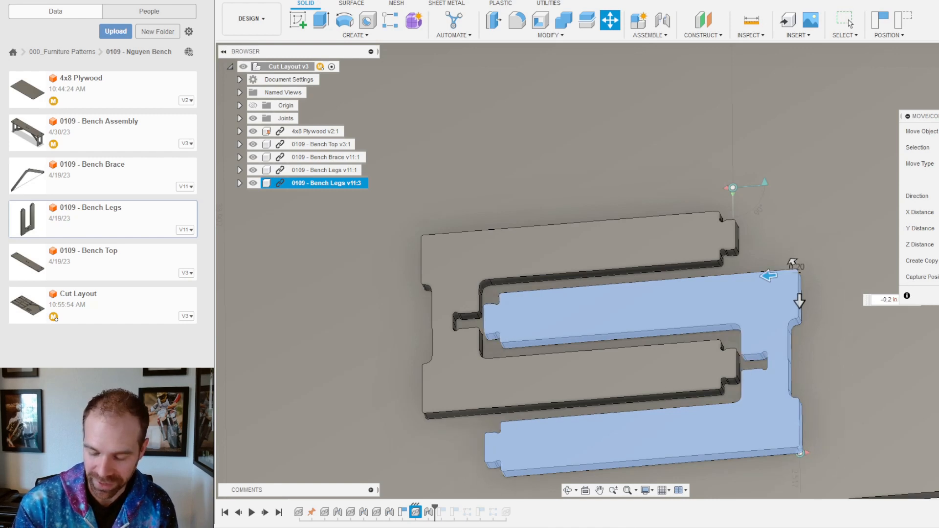
drag(792, 262, 794, 262)
text(5)
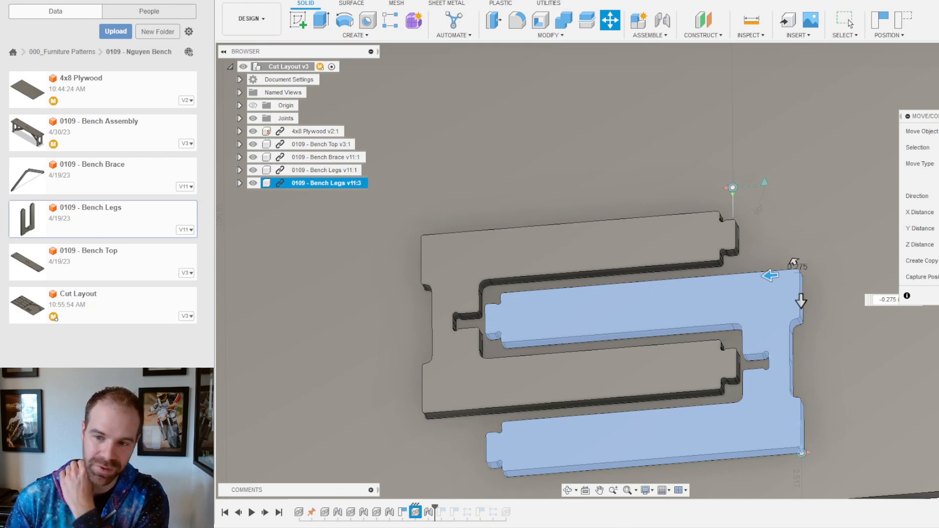
key(Return)
scroll(470, 342, up, 6)
shift+middle_drag(470, 339, 483, 356)
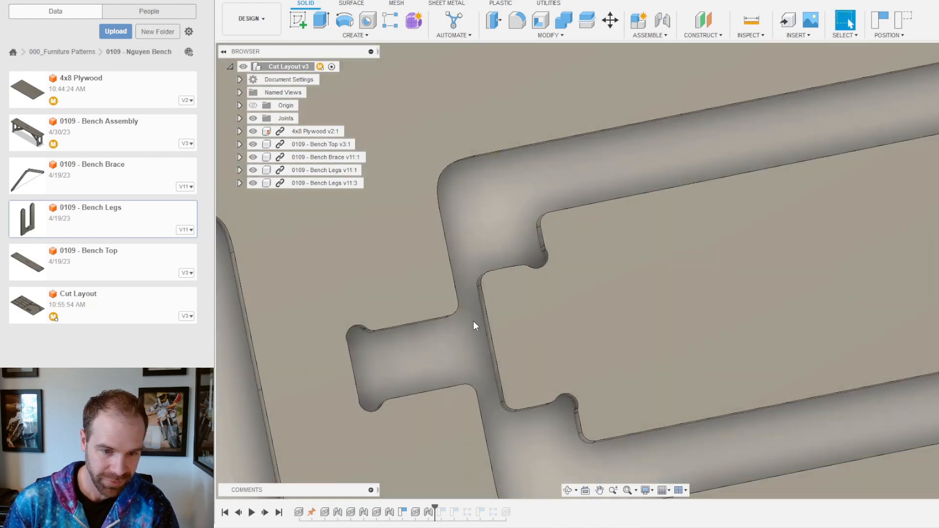
Step: Zoom and orbit around the slot to inspect how the nested legs' side faces fit
scroll(488, 286, down, 5)
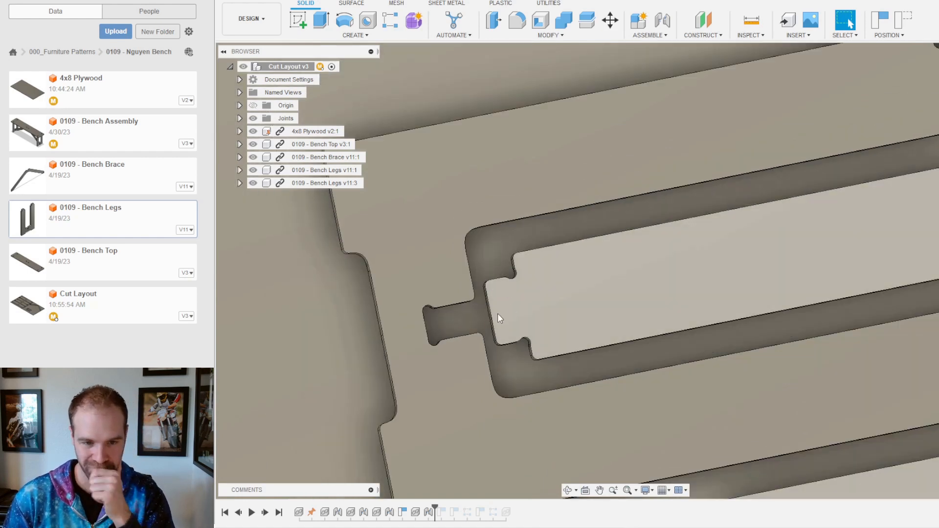
shift+middle_drag(491, 295, 493, 288)
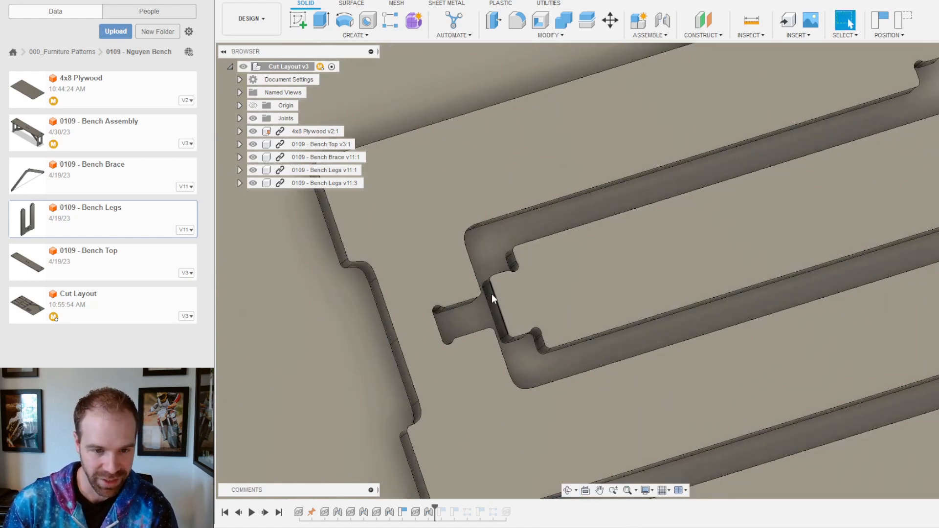
scroll(491, 297, up, 6)
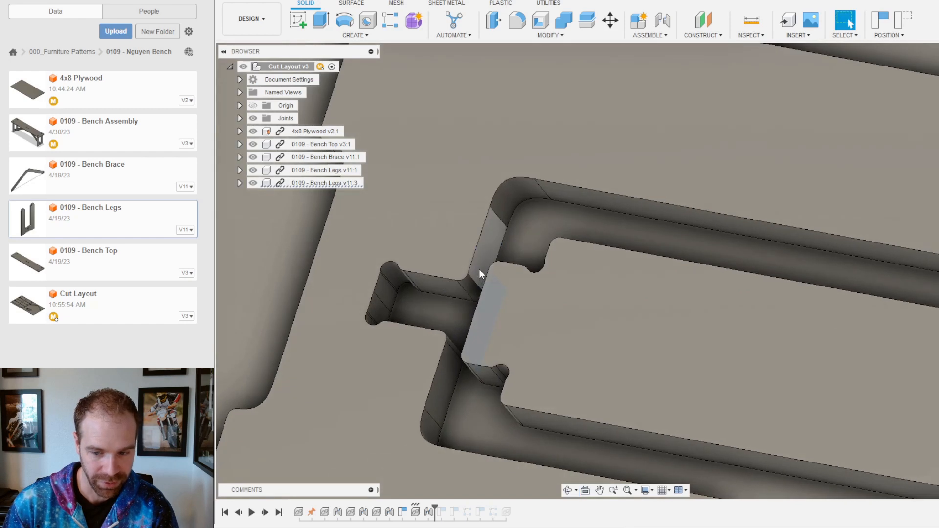
click(480, 272)
scroll(788, 399, down, 8)
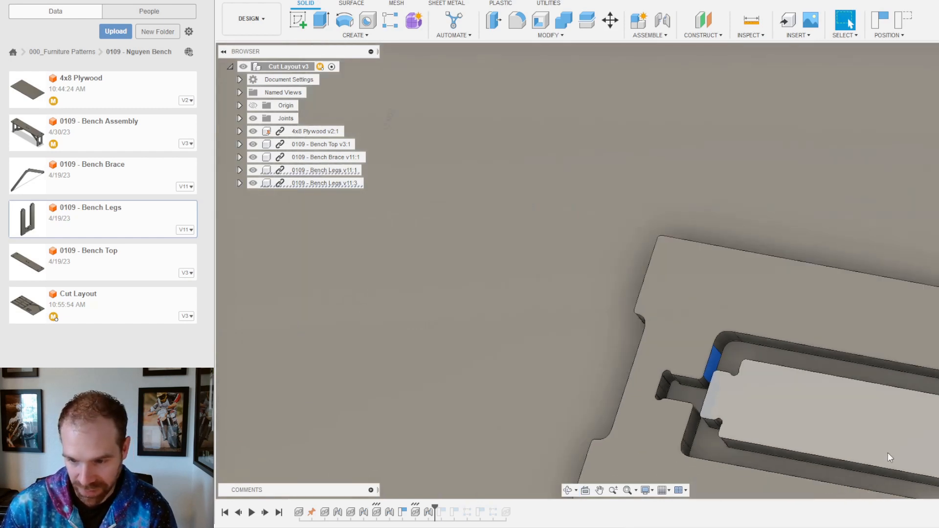
scroll(721, 398, down, 6)
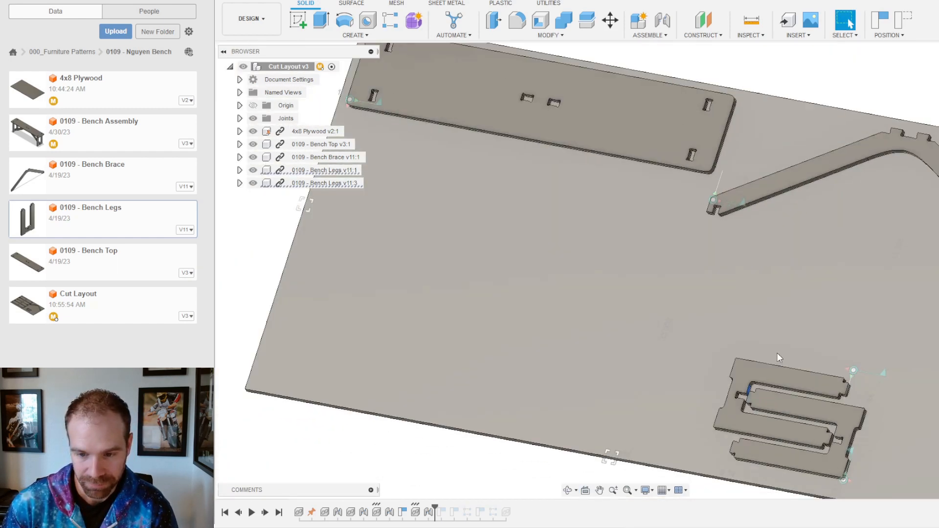
scroll(699, 436, down, 3)
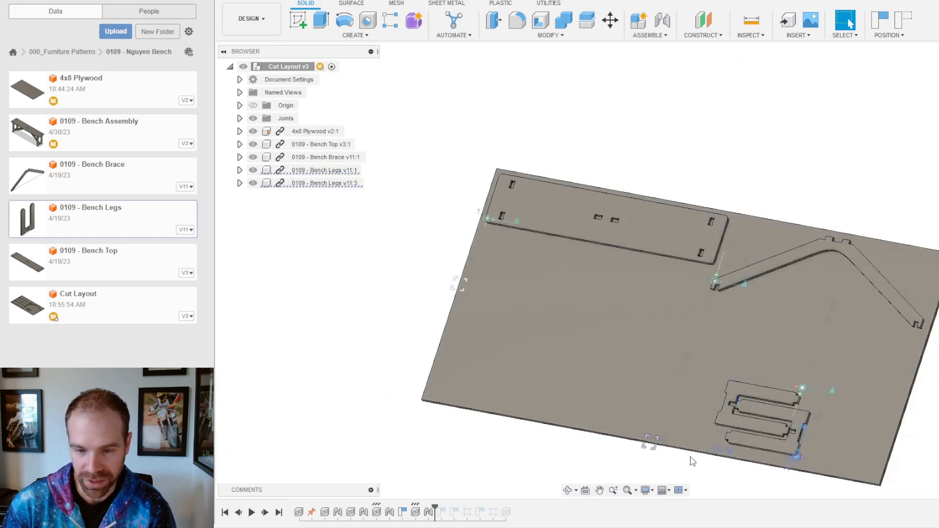
scroll(858, 395, up, 5)
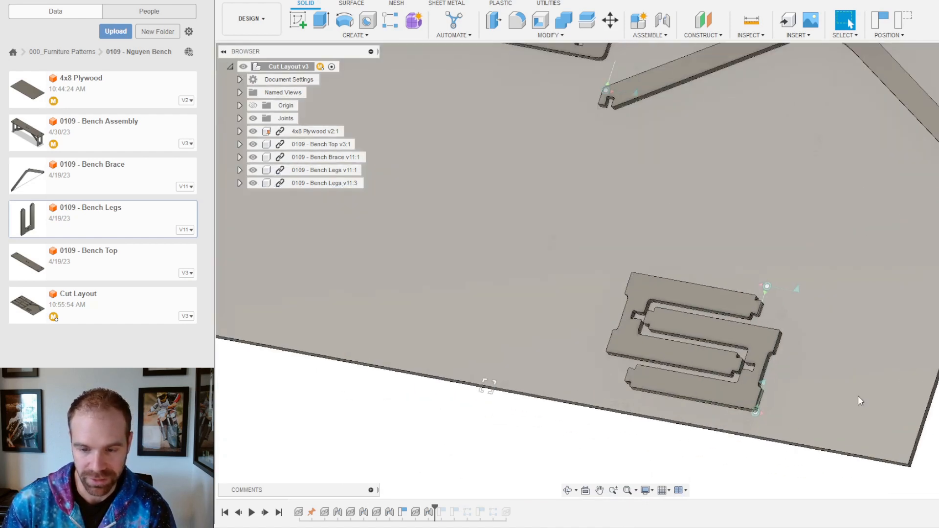
scroll(663, 399, down, 4)
scroll(658, 410, up, 8)
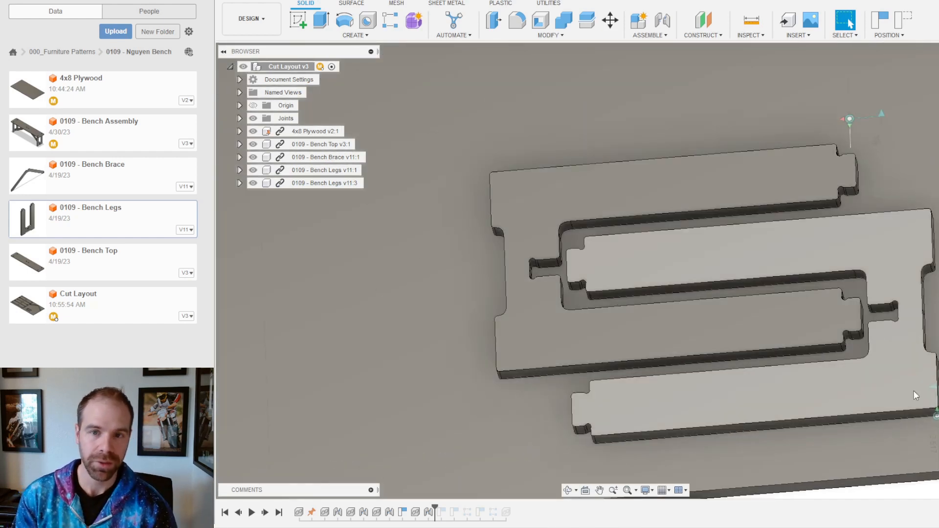
scroll(553, 252, up, 2)
scroll(557, 252, up, 6)
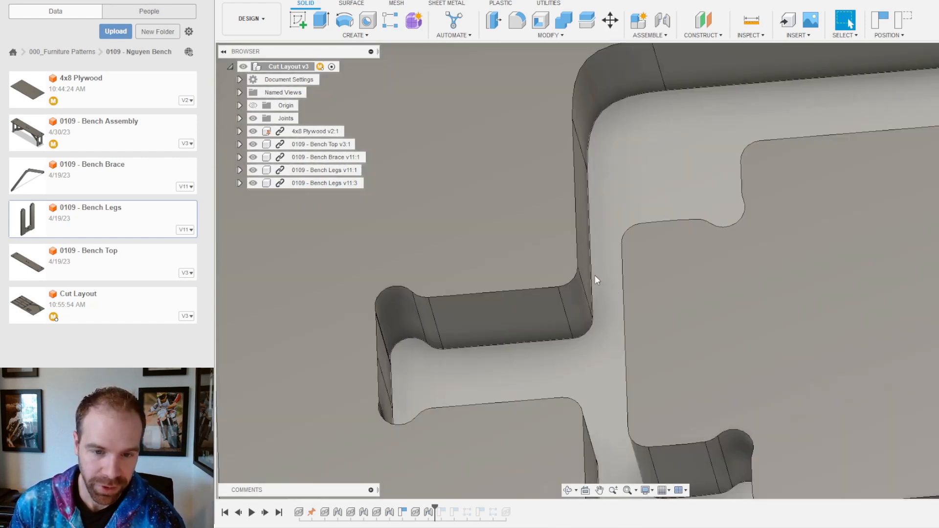
shift+middle_drag(581, 272, 626, 261)
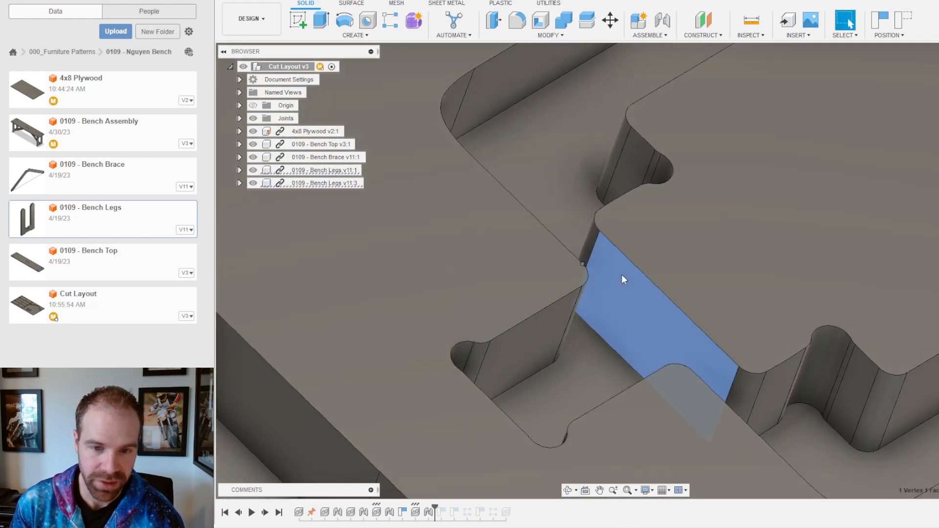
ctrl+click(621, 274)
scroll(714, 338, down, 10)
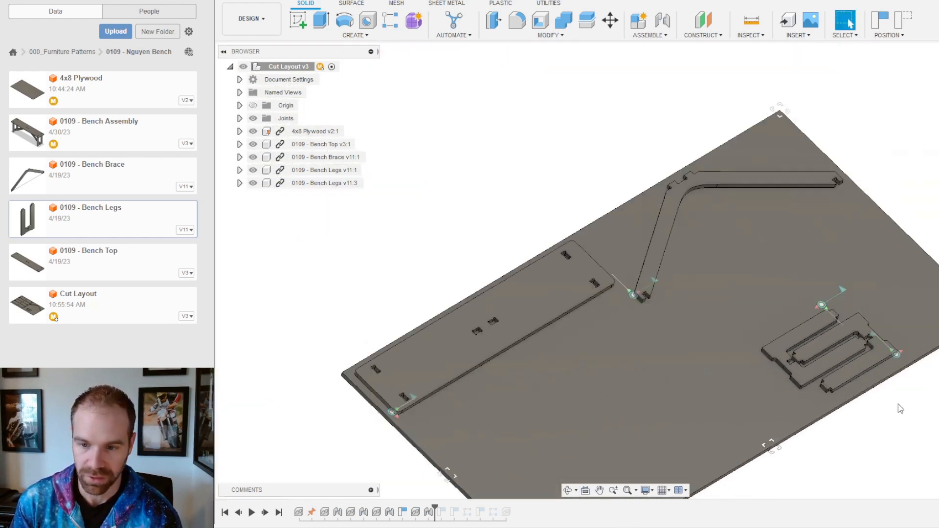
shift+middle_drag(898, 404, 782, 420)
scroll(778, 337, down, 3)
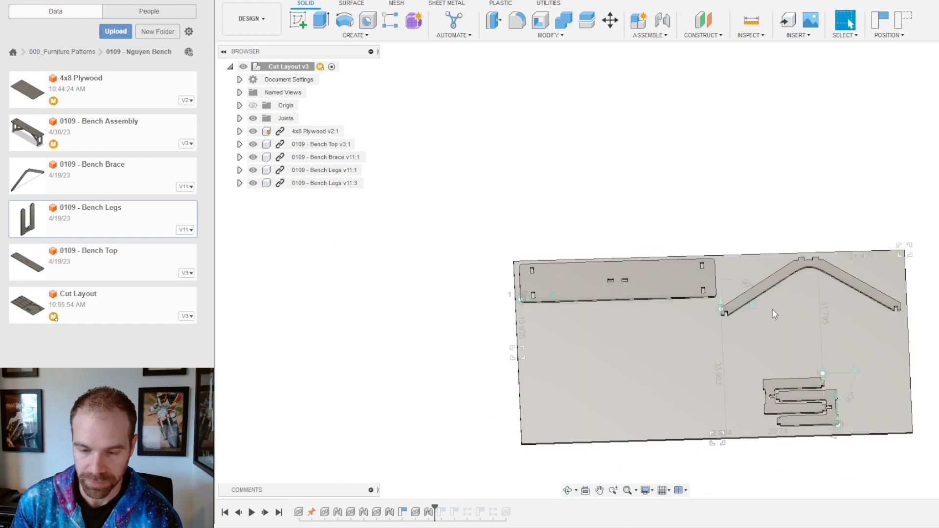
scroll(839, 450, up, 6)
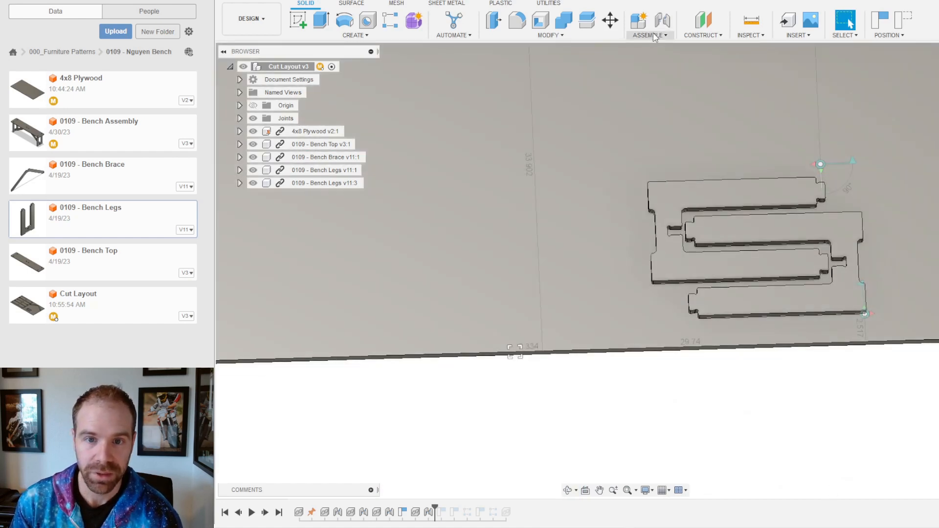
Step: Start a Rigid Group and capture the nested legs' moved positions
click(650, 35)
click(658, 90)
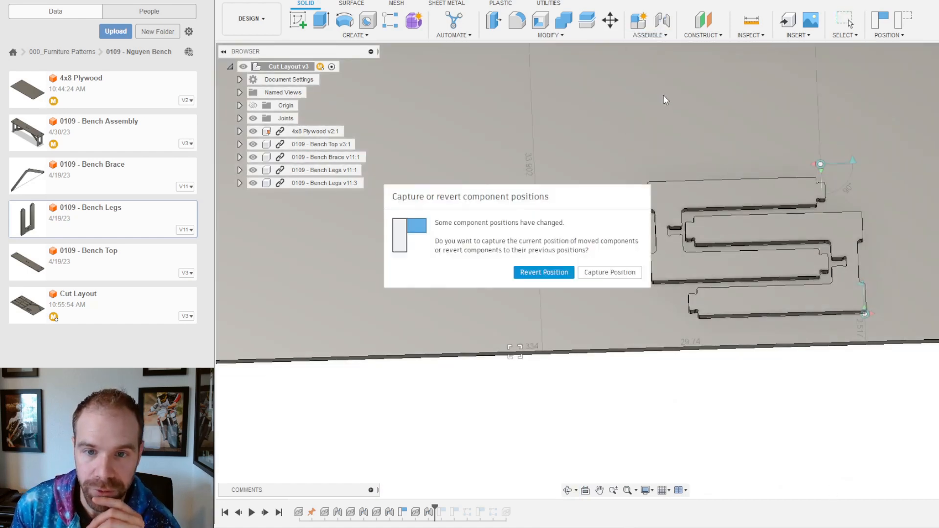
click(610, 273)
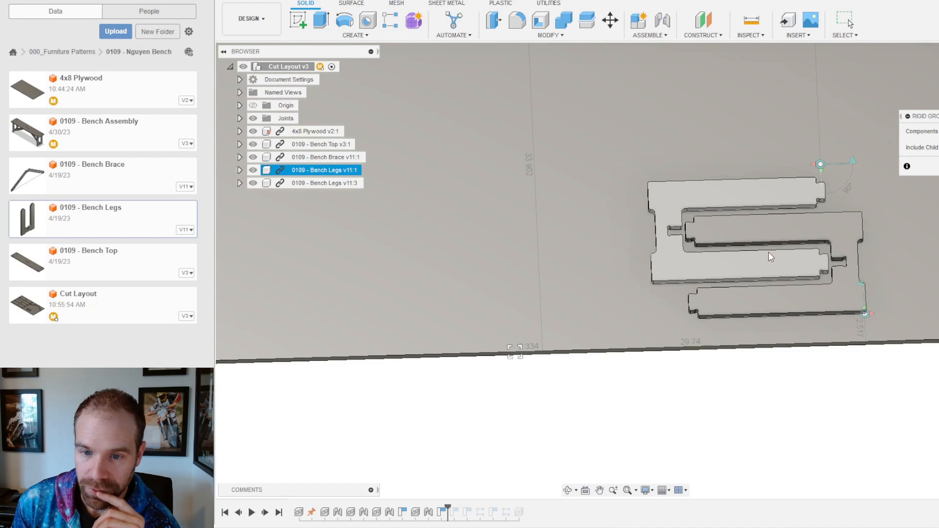
Step: Join both Bench Legs instances into one rigid group
click(765, 234)
click(722, 264)
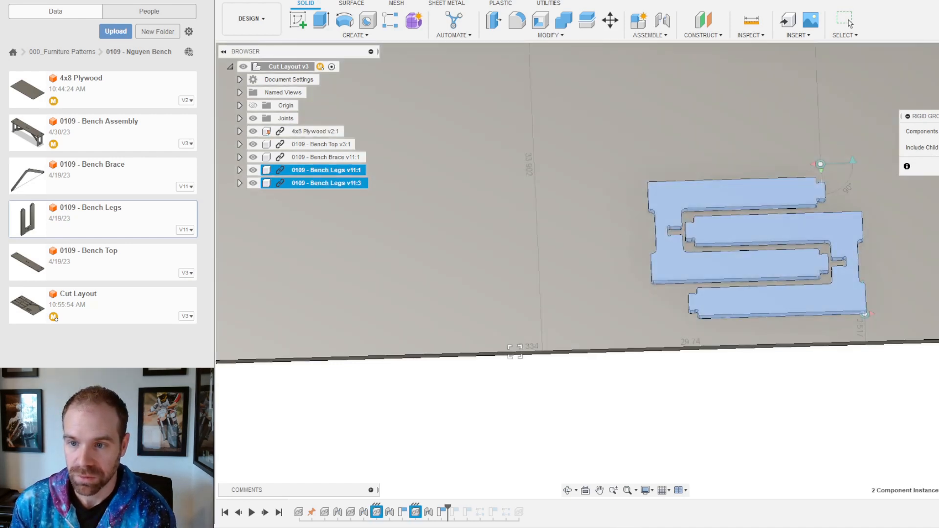
click(850, 23)
Step: Drag the grouped leg pair left on the sheet and roll the timeline to the end to show all parts
mouse_move(739, 269)
mouse_down()
mouse_move(809, 228)
mouse_move(792, 204)
mouse_move(771, 258)
mouse_move(748, 257)
mouse_up()
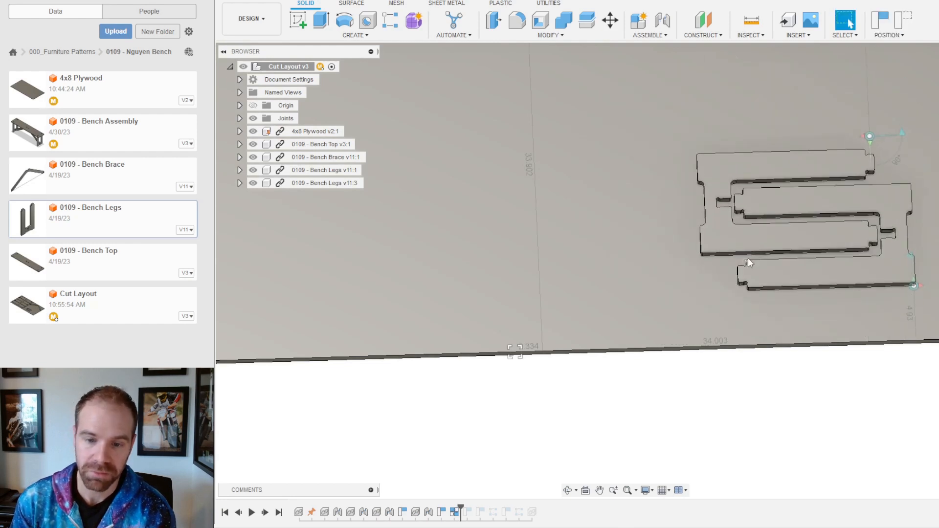
scroll(721, 264, down, 4)
scroll(774, 241, up, 3)
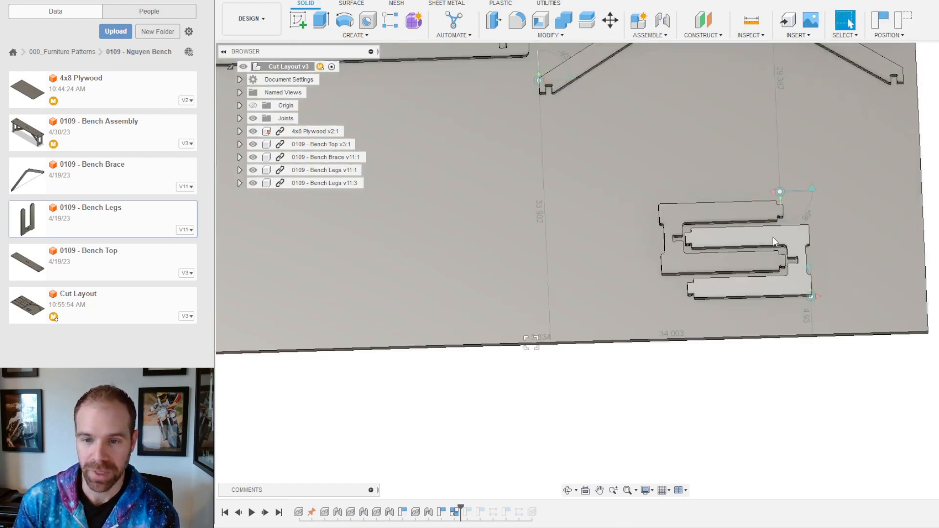
drag(773, 240, 681, 272)
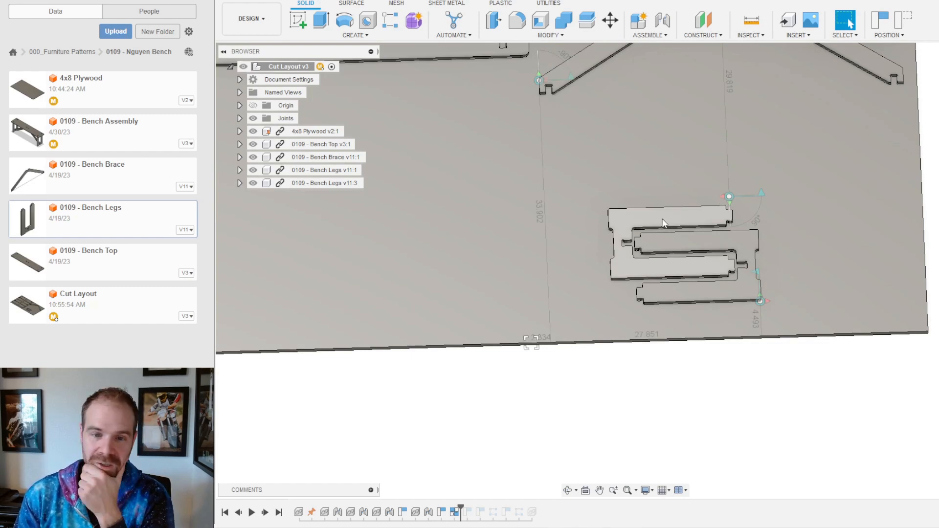
drag(660, 216, 618, 218)
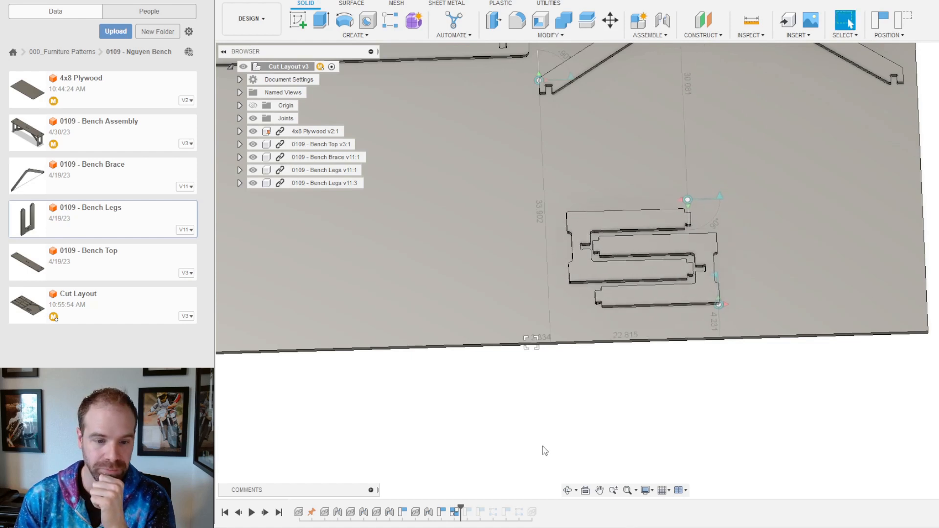
drag(460, 509, 539, 509)
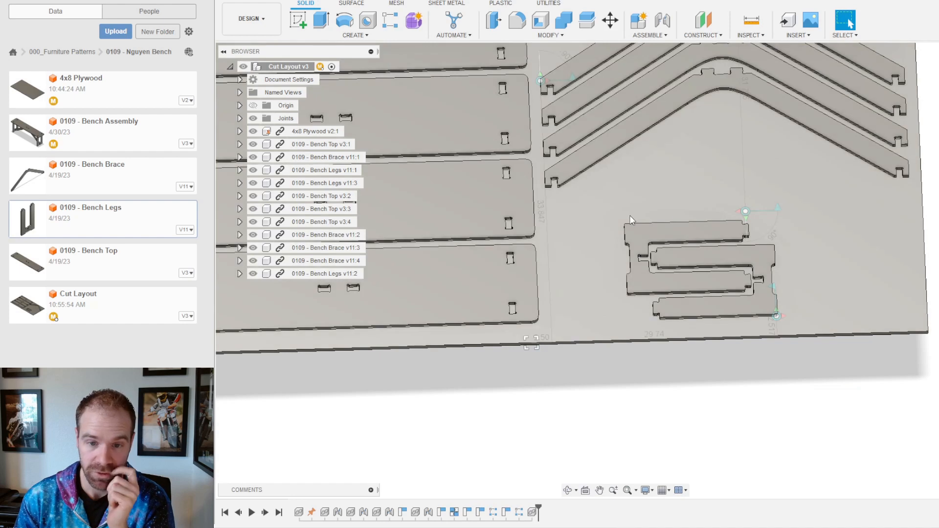
Step: Place the leg pair up-left beside the bench tops, capture that position, and cancel a stray Press Pull
drag(635, 236, 554, 245)
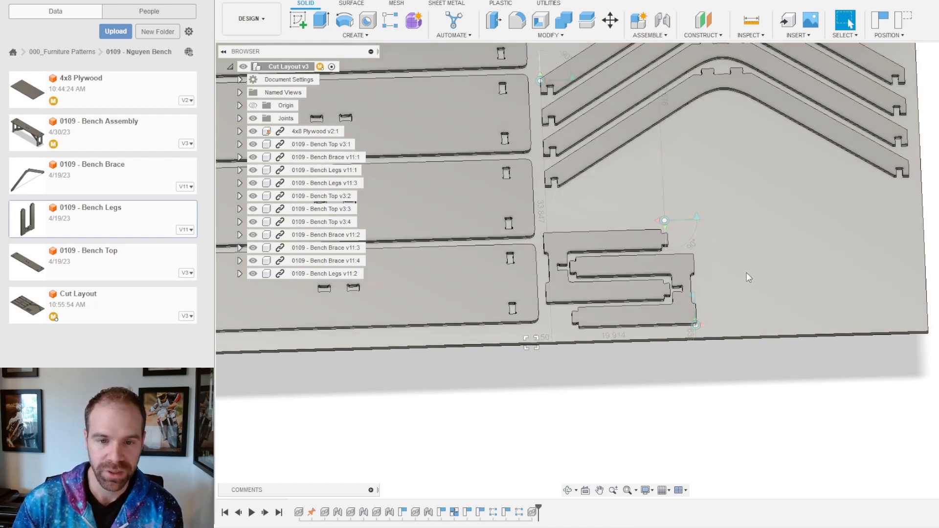
click(880, 19)
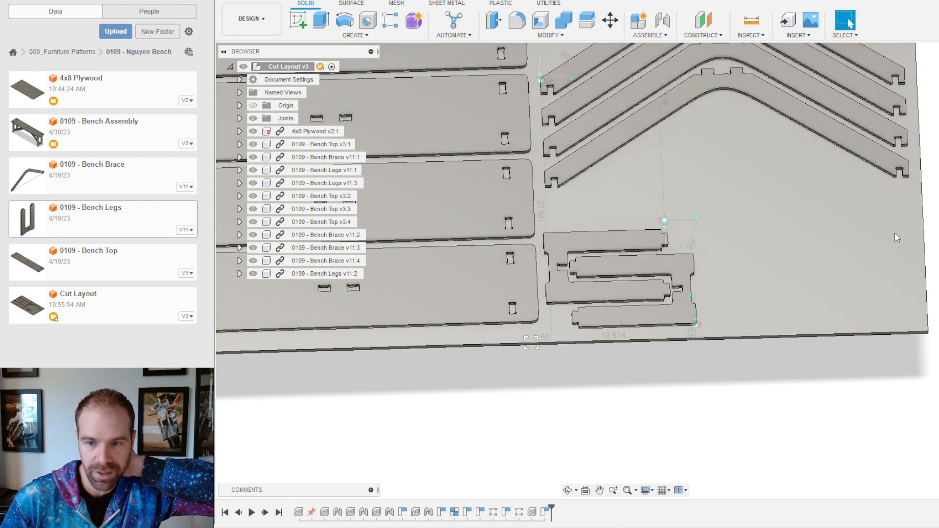
scroll(712, 262, down, 3)
scroll(776, 260, up, 3)
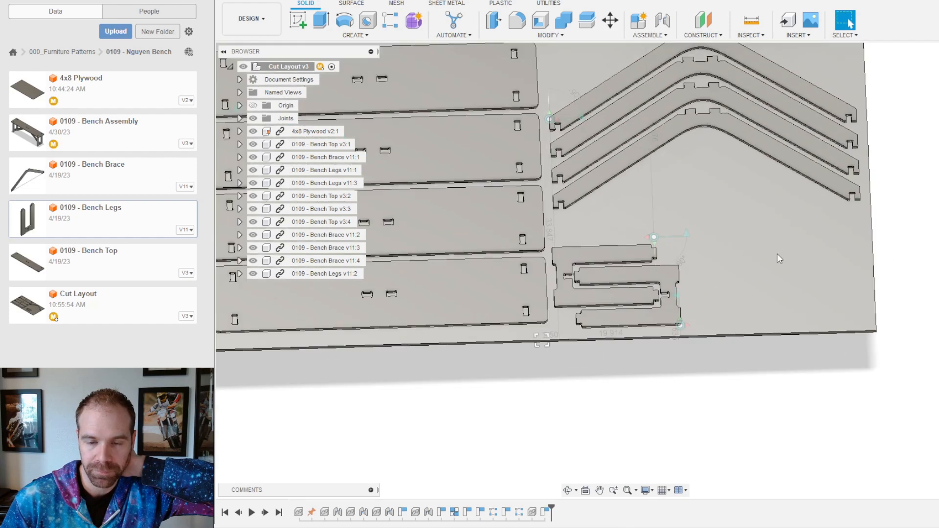
drag(541, 251, 565, 232)
right_drag(572, 212, 574, 228)
key(Escape)
Step: Rotate the Bench Legs pair 90° about its corner edge so it stands upright
click(610, 20)
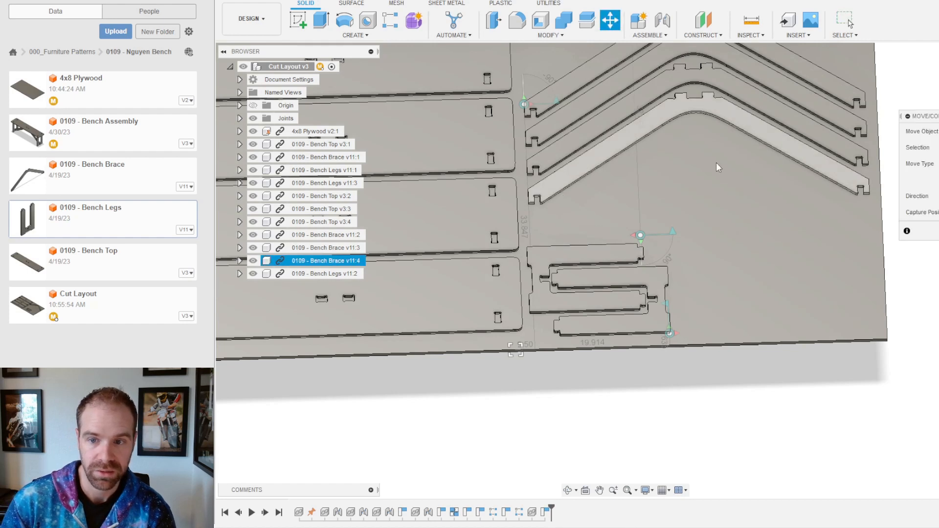
click(549, 259)
scroll(533, 327, up, 5)
scroll(509, 264, up, 3)
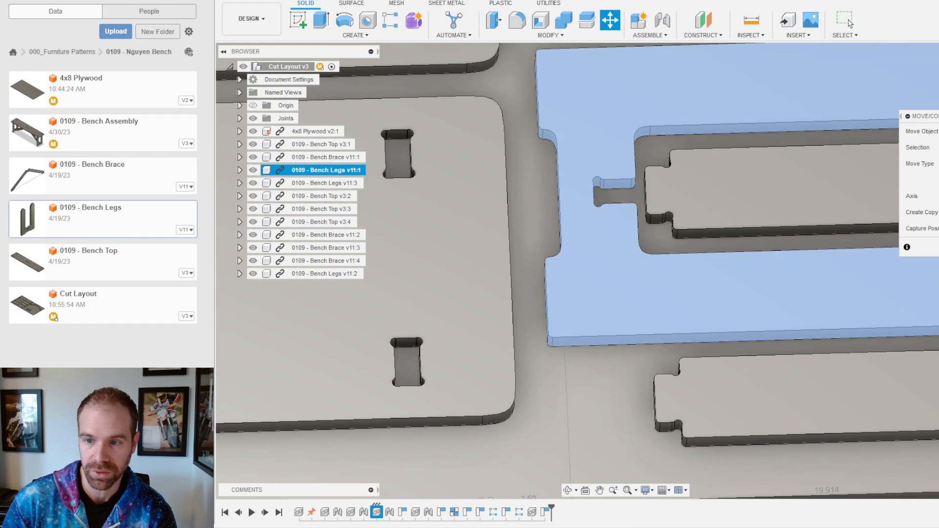
scroll(517, 339, up, 3)
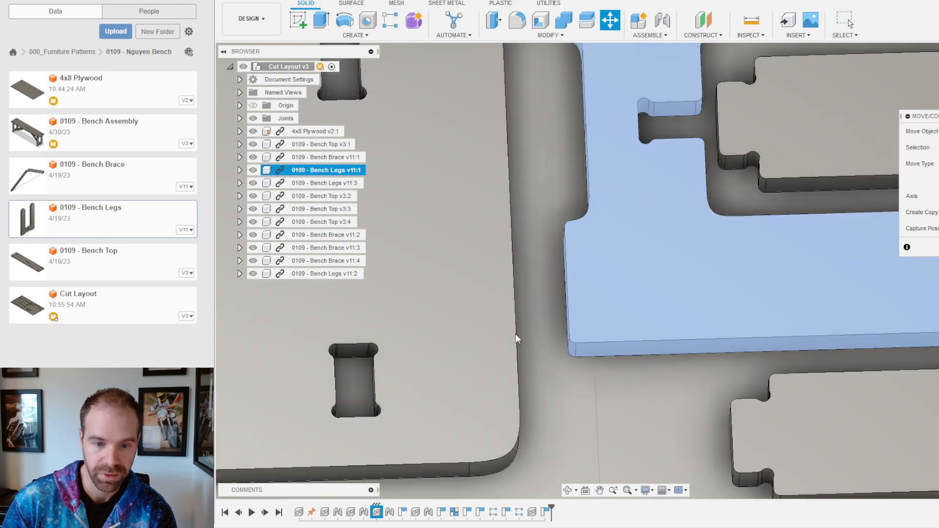
click(573, 350)
scroll(571, 372, down, 5)
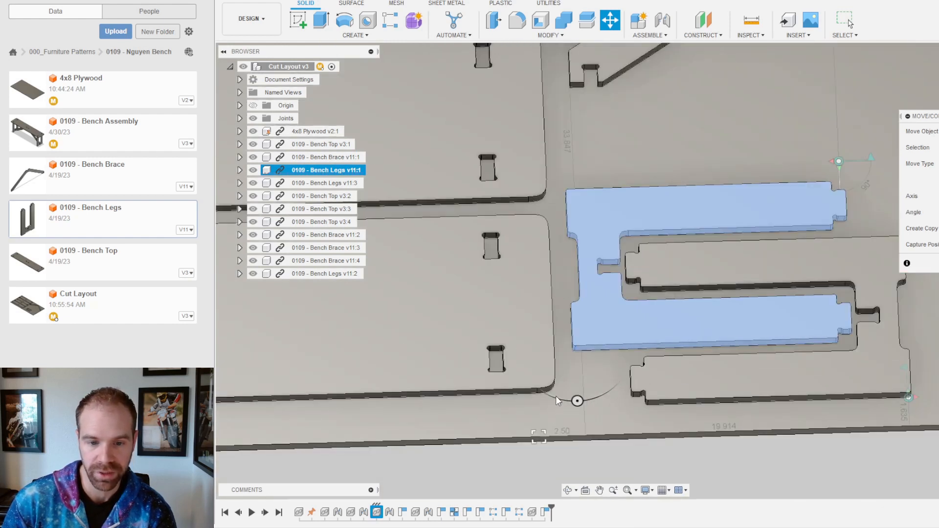
drag(577, 401, 622, 348)
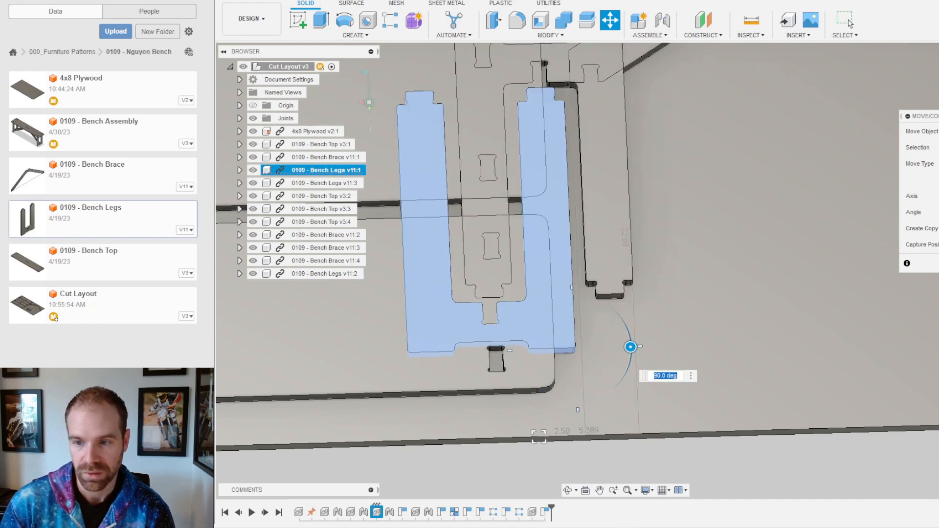
key(Return)
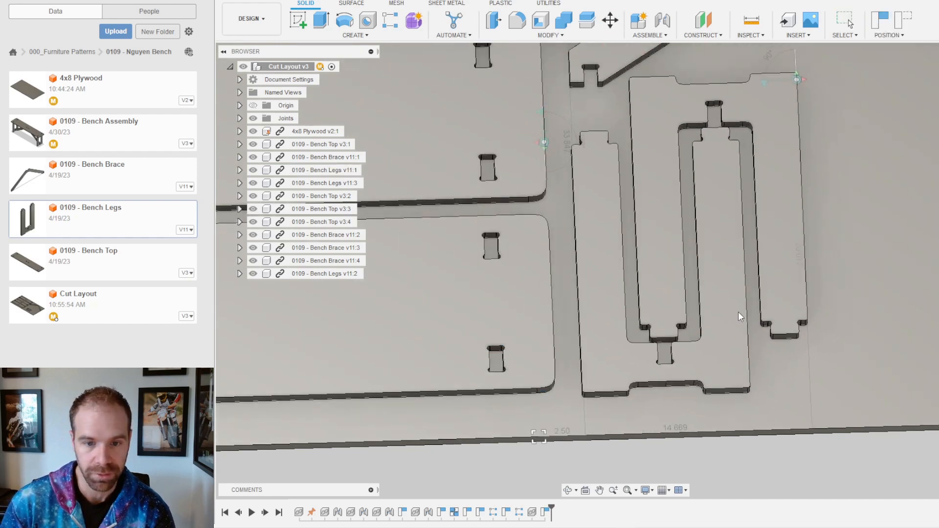
scroll(730, 327, down, 5)
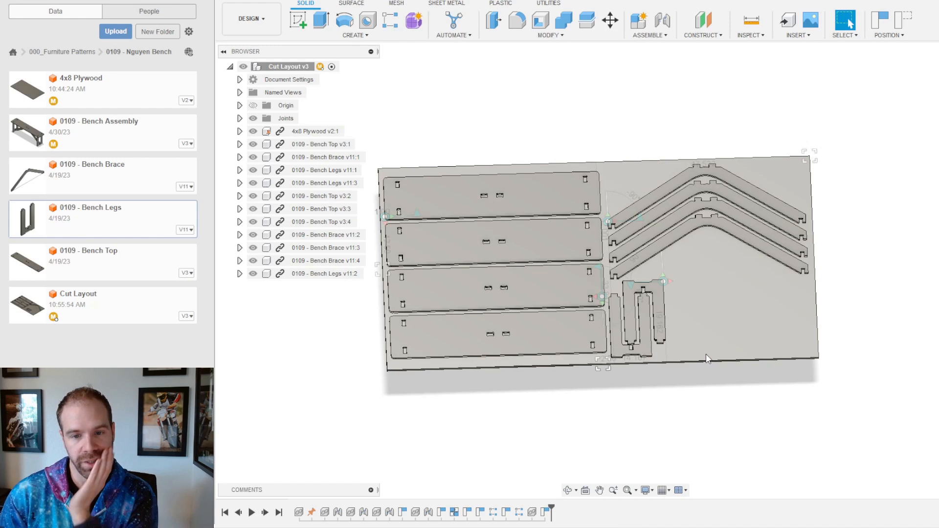
scroll(706, 353, up, 5)
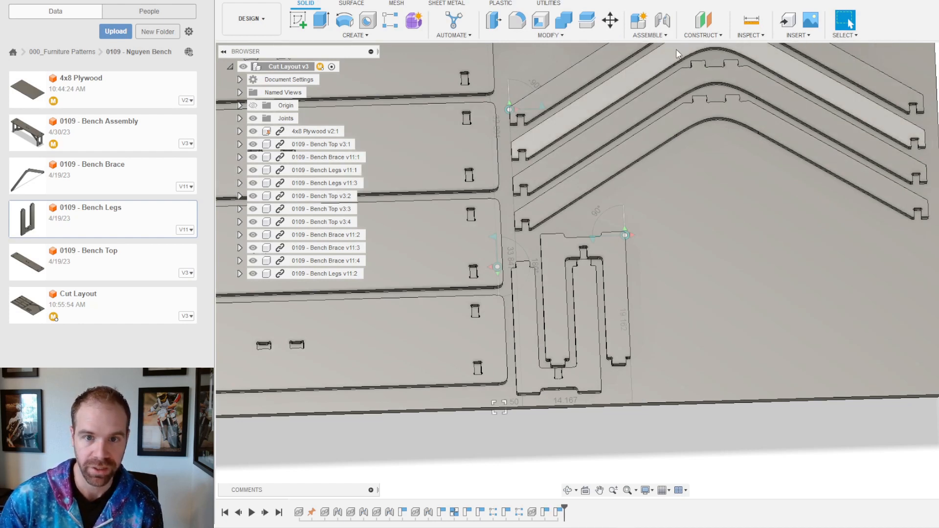
click(355, 35)
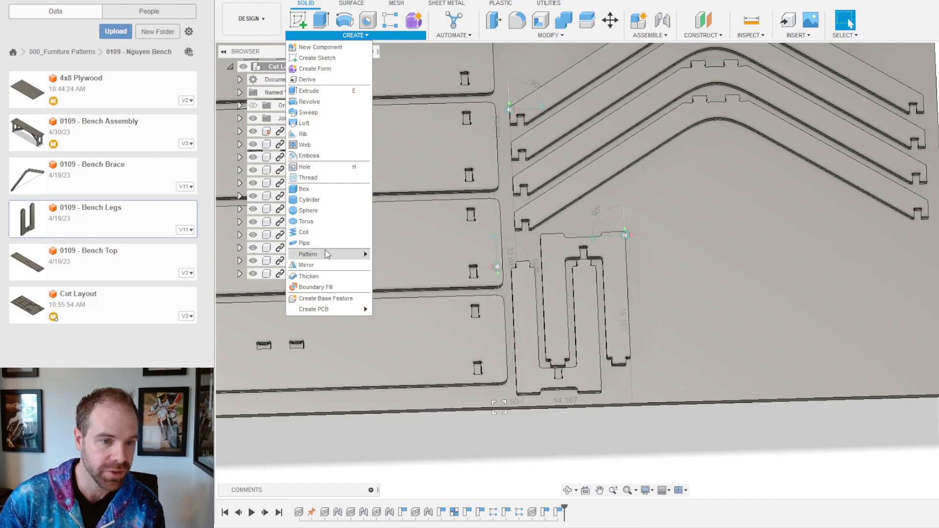
mouse_move(342, 254)
click(406, 254)
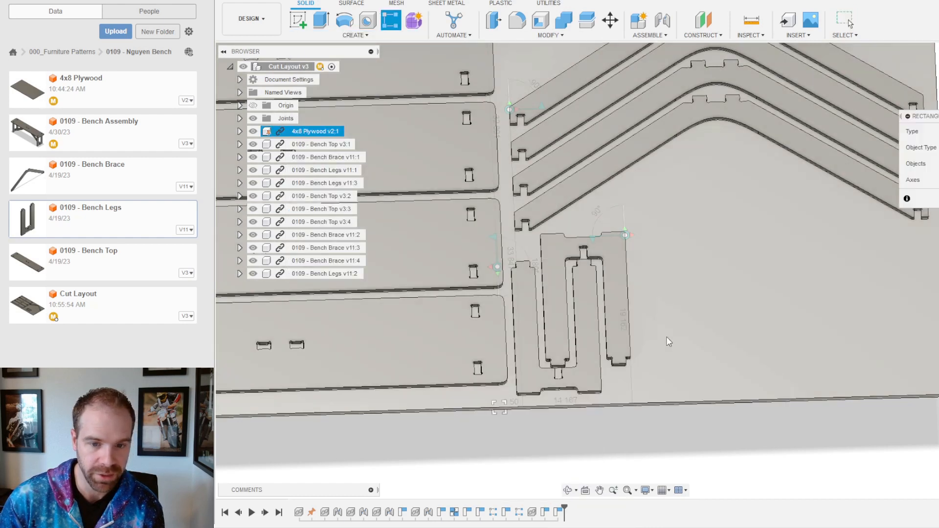
click(593, 344)
click(601, 295)
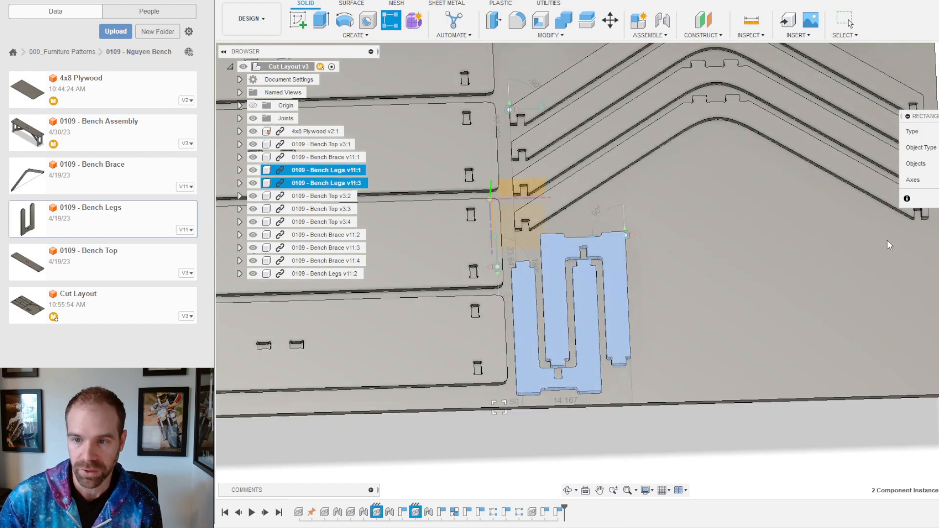
click(544, 198)
click(938, 180)
shift+middle_drag(746, 213, 739, 162)
scroll(470, 198, up, 4)
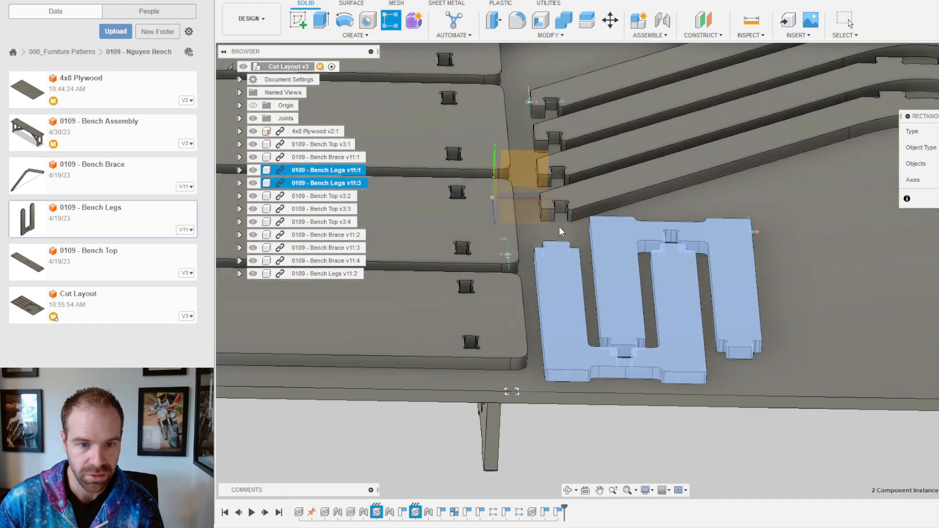
click(530, 200)
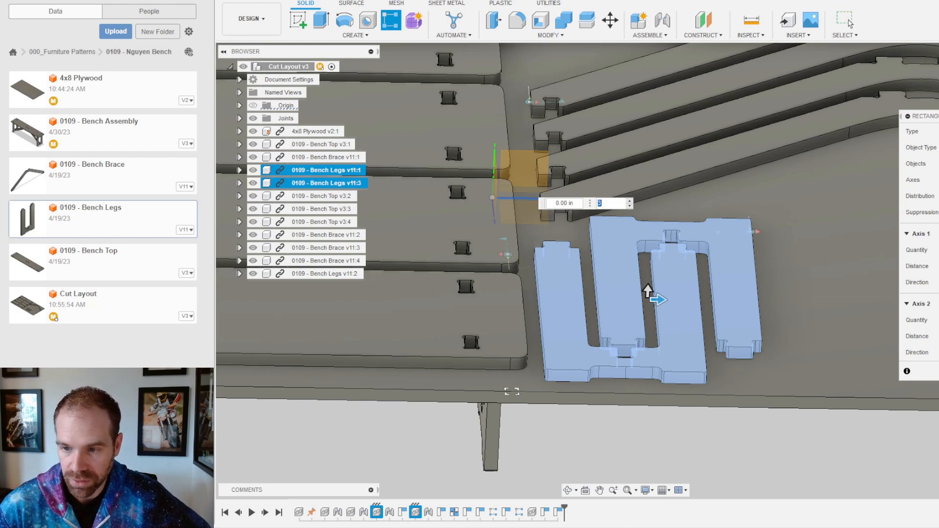
click(938, 250)
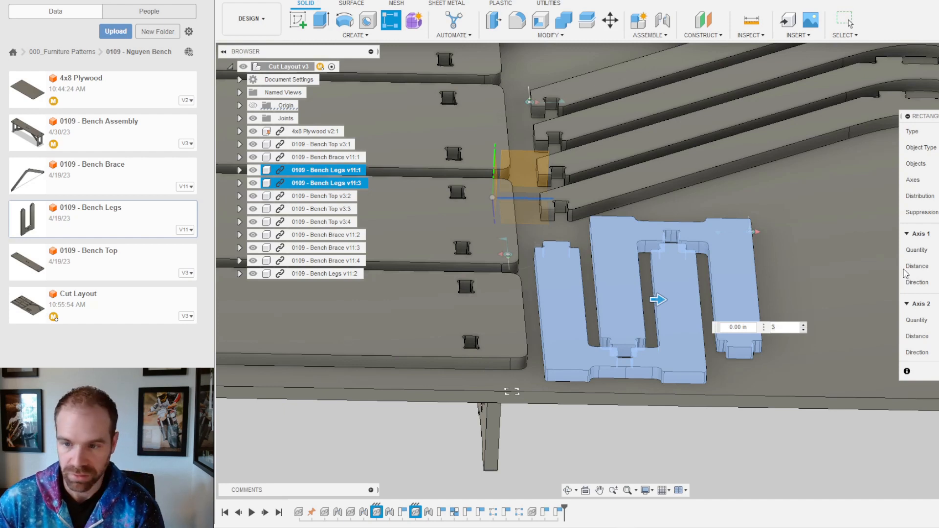
text(15)
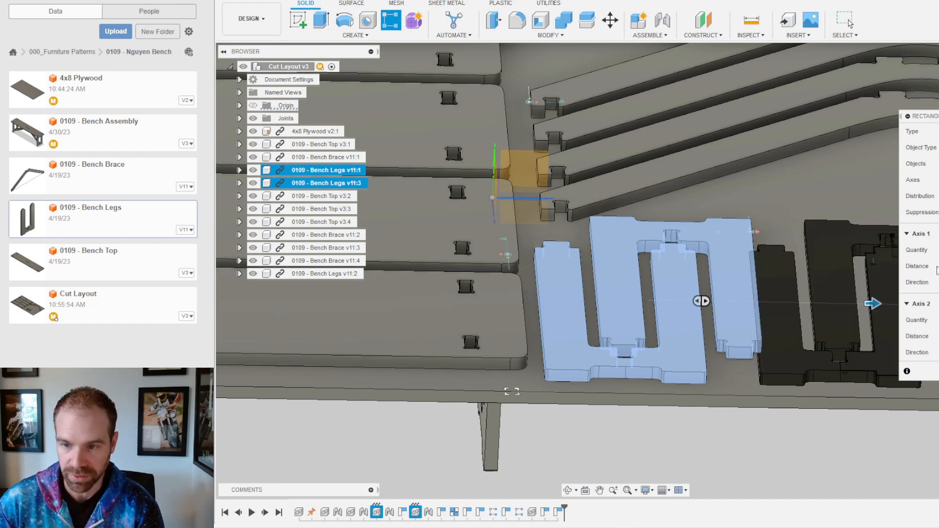
key(BackSpace)
text(4)
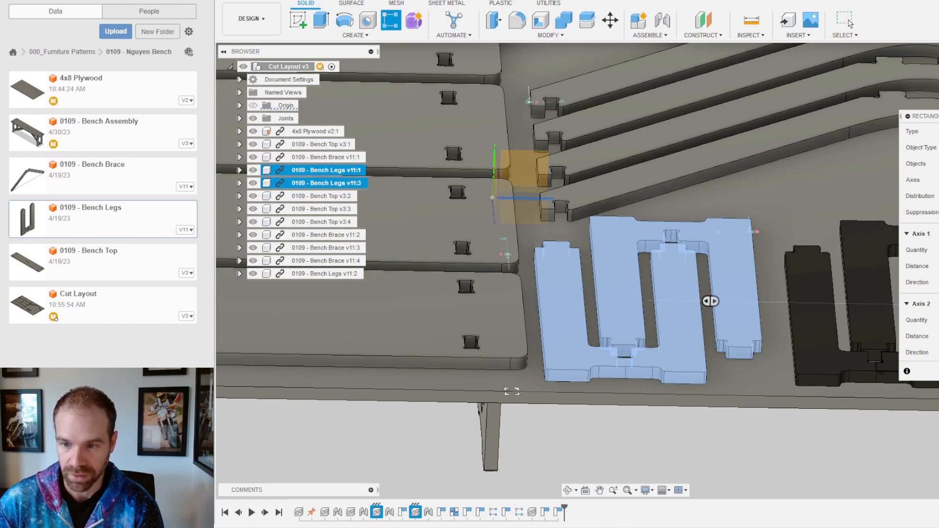
text(12)
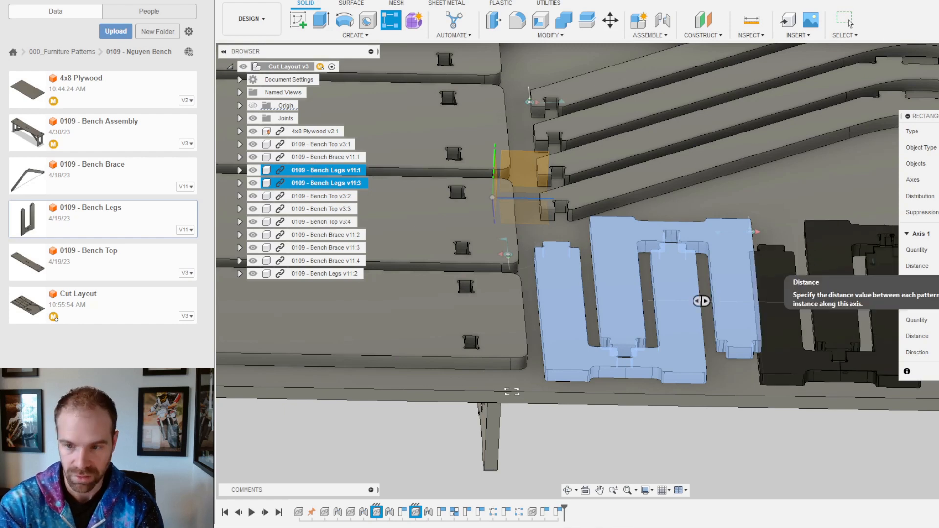
key(BackSpace)
text(3)
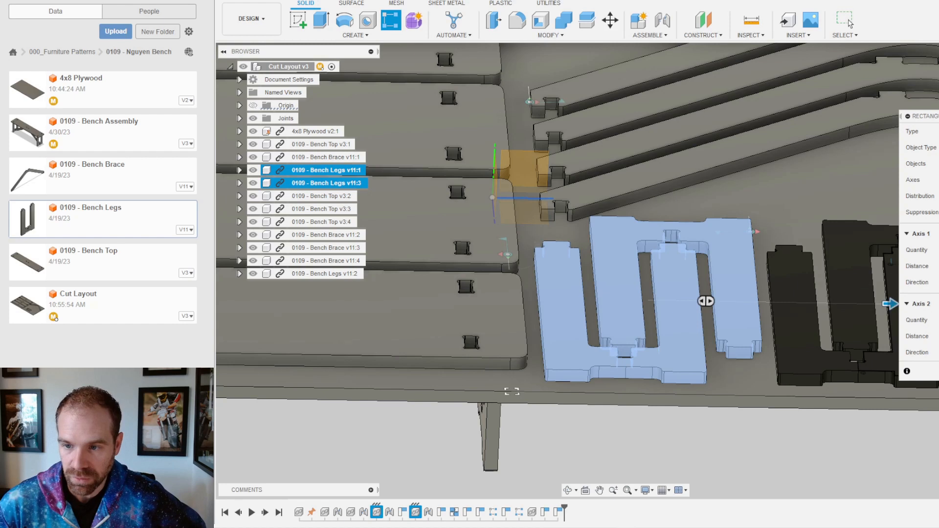
scroll(492, 340, down, 5)
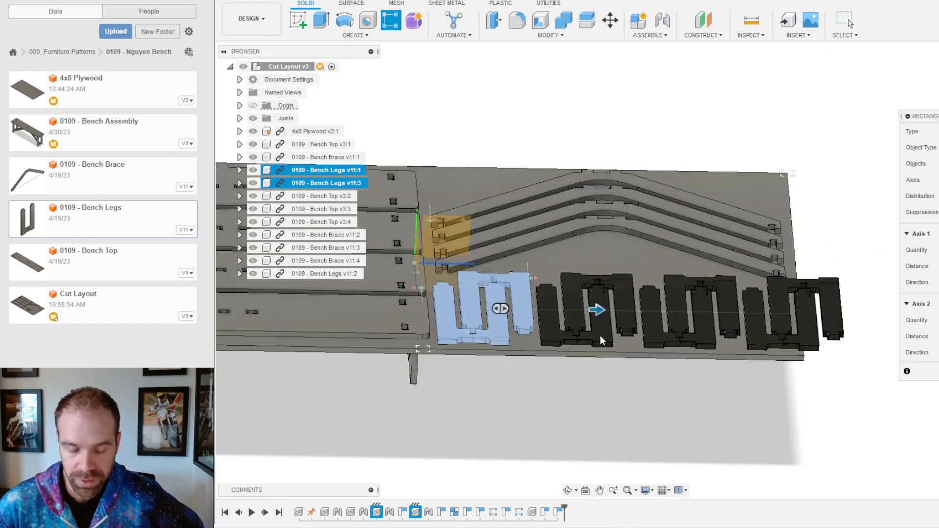
scroll(602, 338, up, 1)
shift+middle_drag(662, 315, 665, 339)
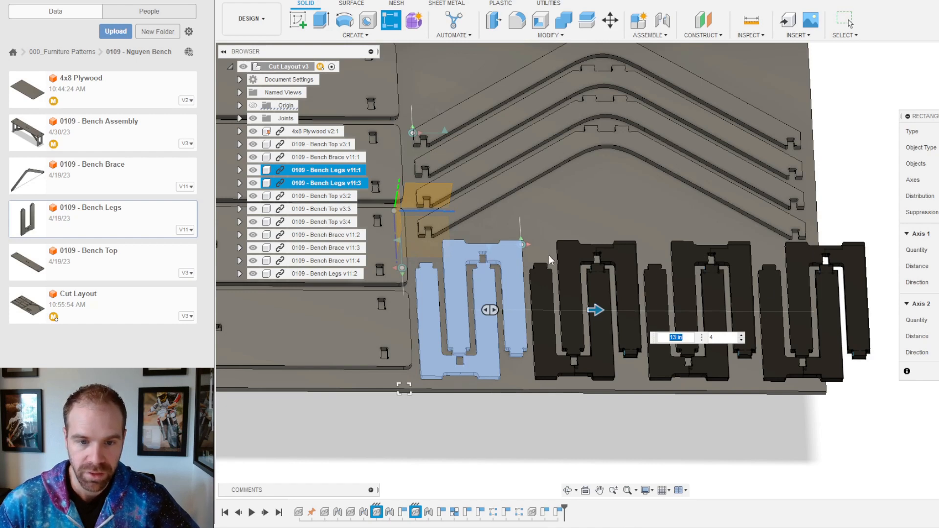
scroll(580, 422, down, 4)
scroll(612, 304, up, 3)
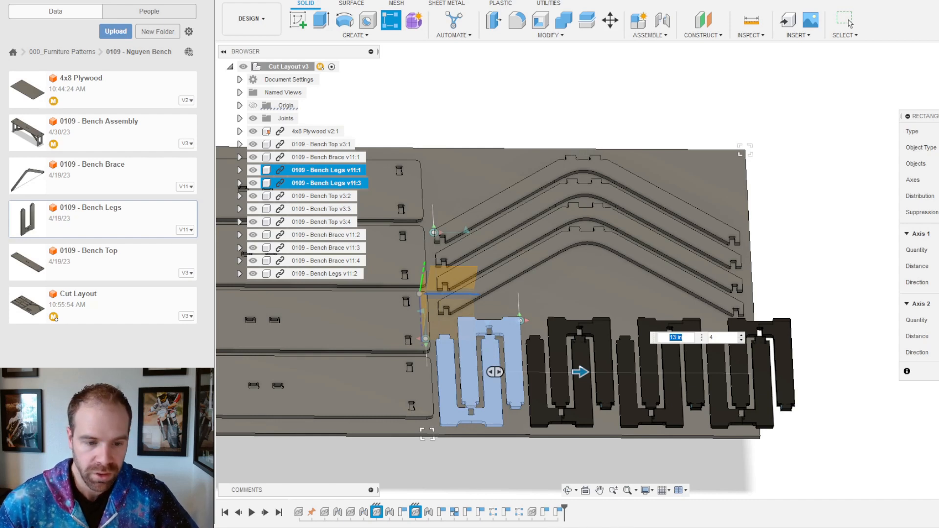
key(Escape)
scroll(409, 384, down, 3)
shift+middle_drag(409, 387, 419, 366)
click(420, 365)
click(308, 273)
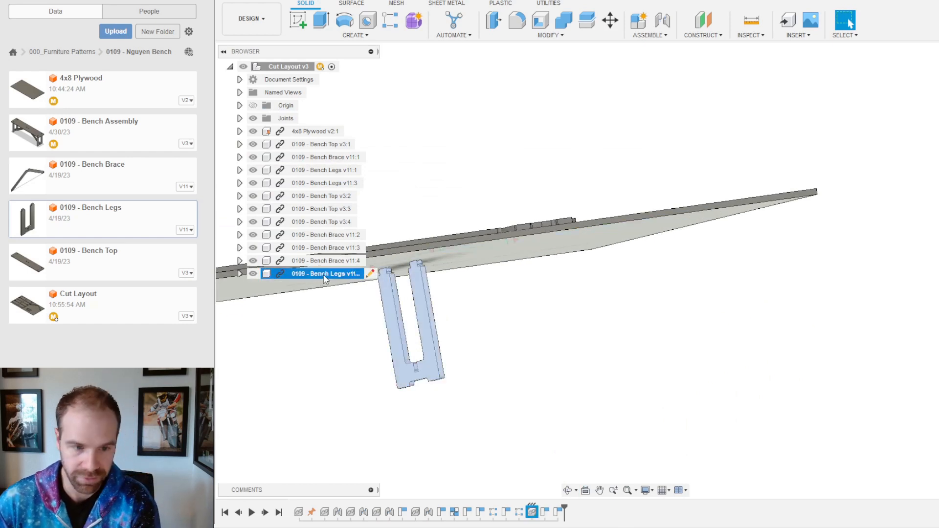
Step: Delete the extra Bench Legs v11:2 component and roll the timeline back before the rotation
key(Delete)
shift+middle_drag(460, 317, 467, 390)
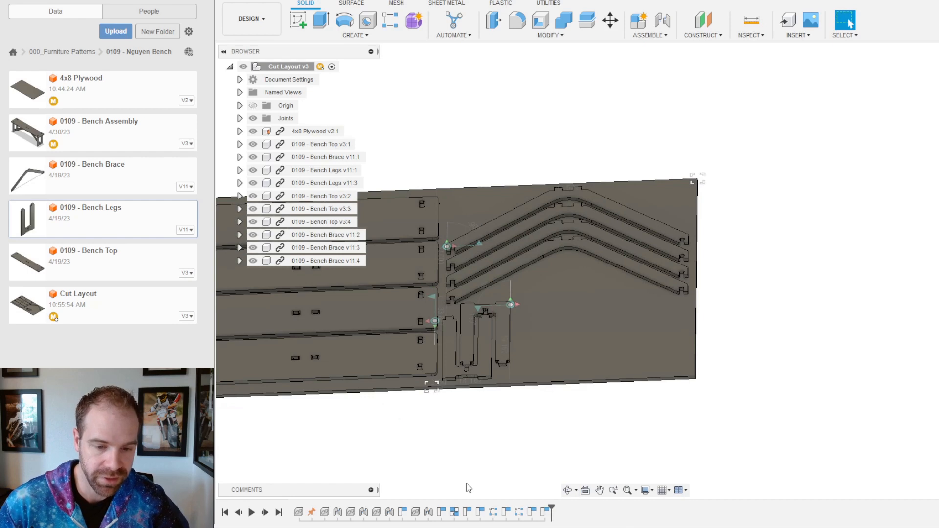
scroll(338, 392, up, 3)
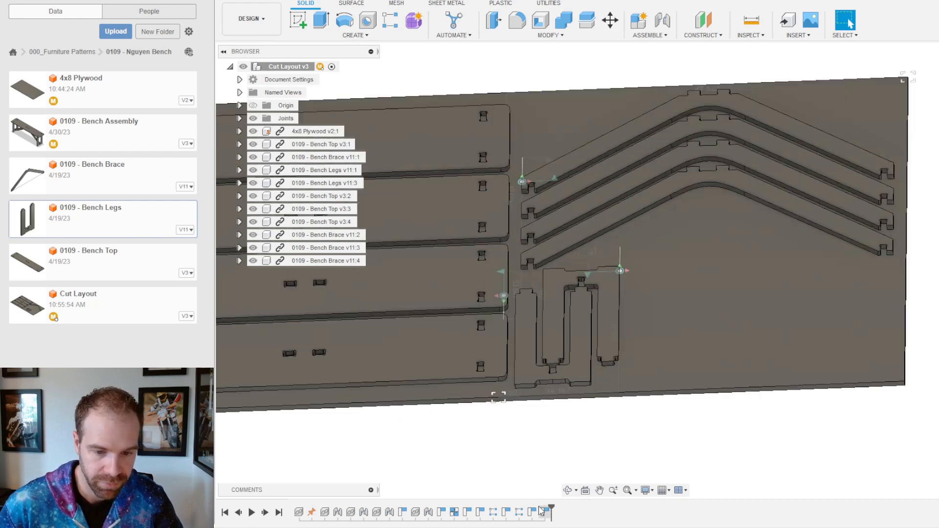
drag(551, 511, 537, 511)
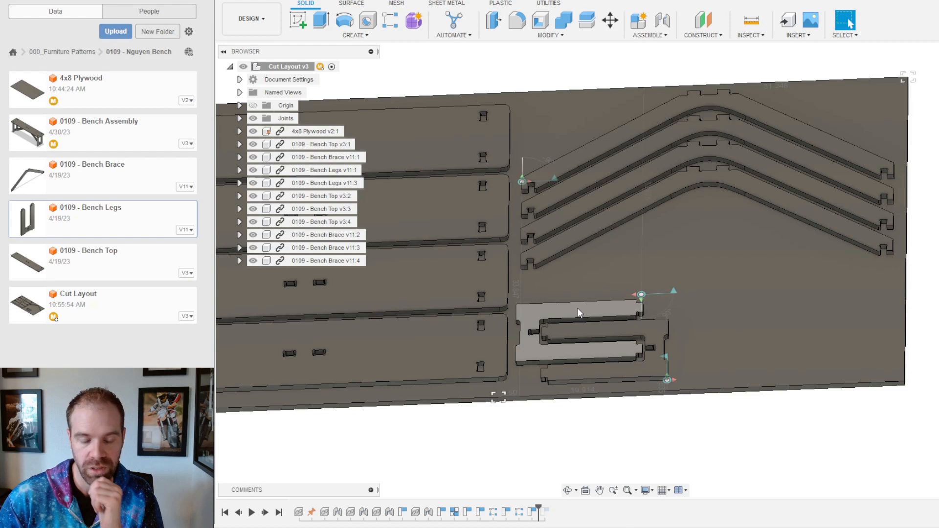
click(548, 35)
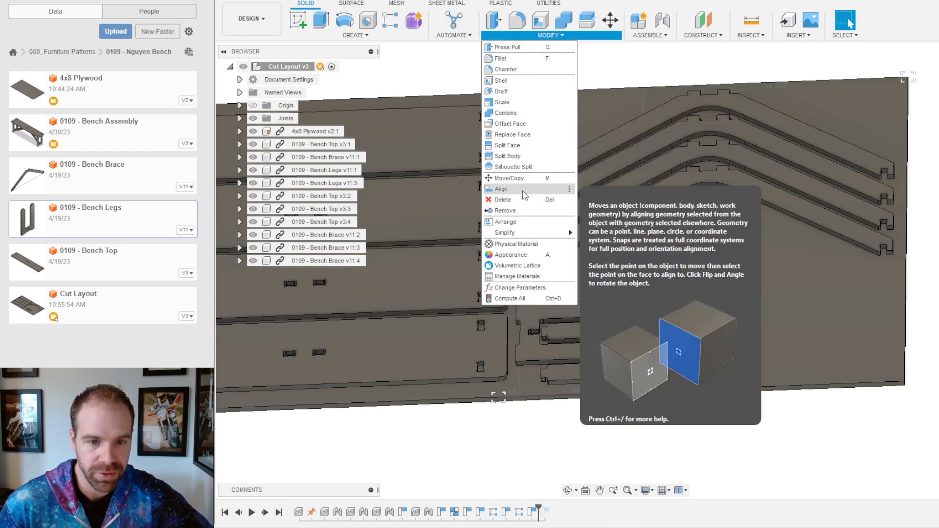
Step: Rectangular-pattern both leg parts along the X axis at 19 in spacing, adding a second leg pair
click(356, 35)
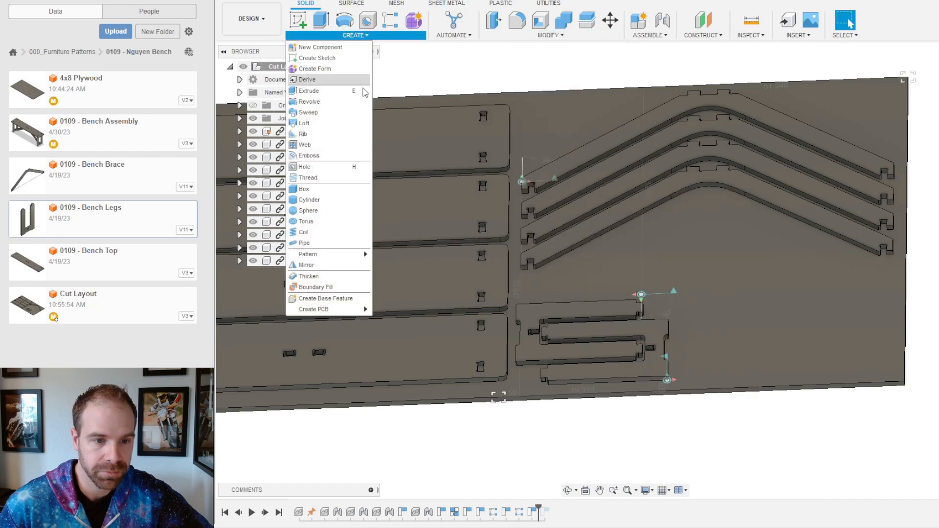
mouse_move(347, 254)
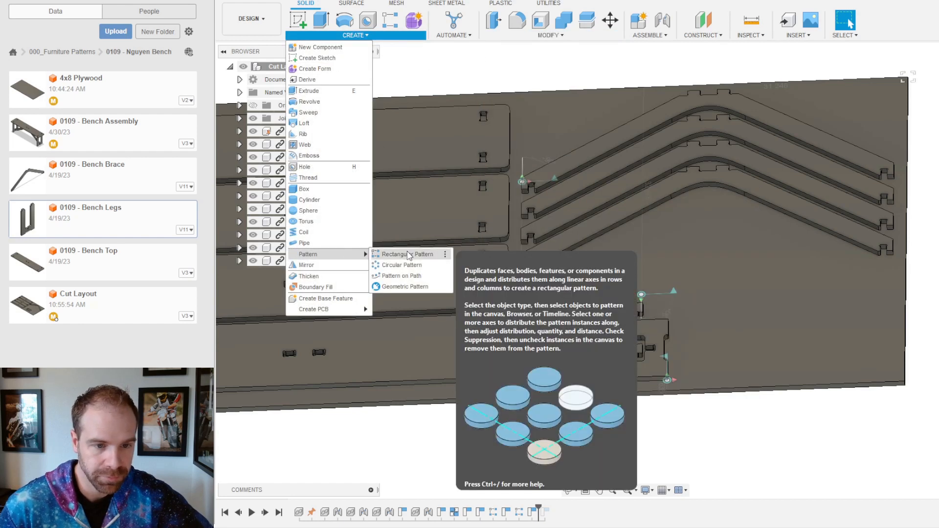
click(409, 254)
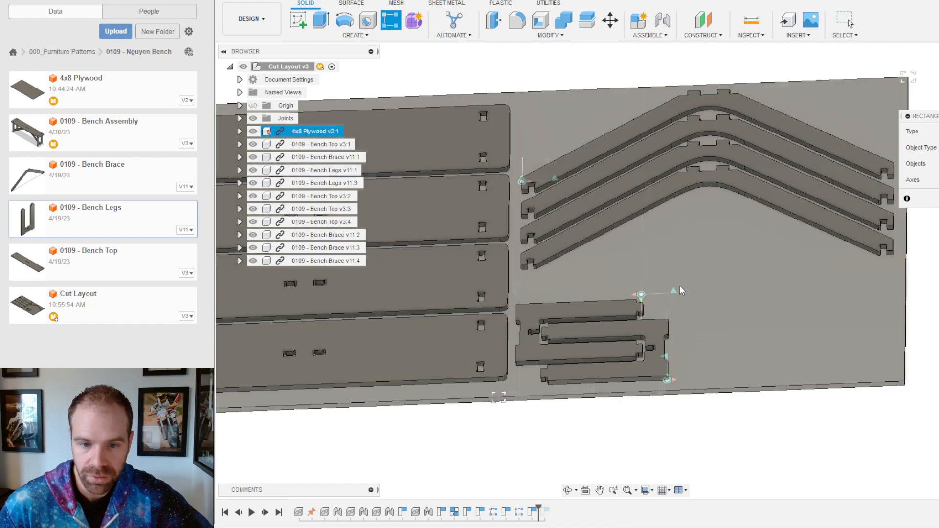
click(608, 317)
click(609, 313)
click(638, 327)
click(938, 180)
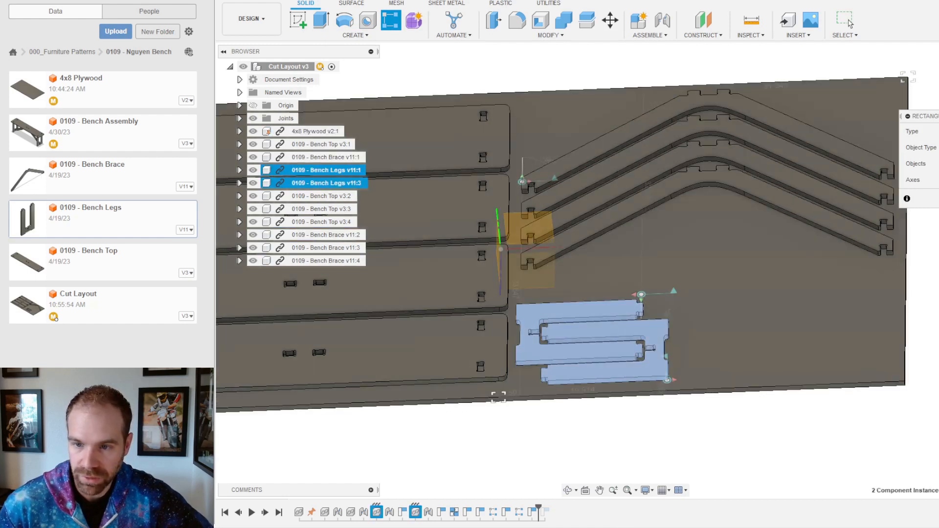
click(518, 250)
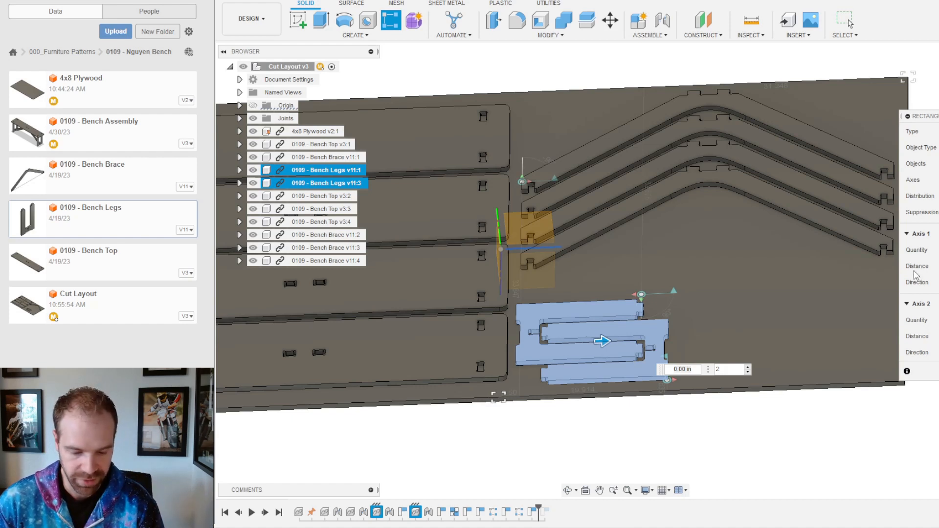
text(18)
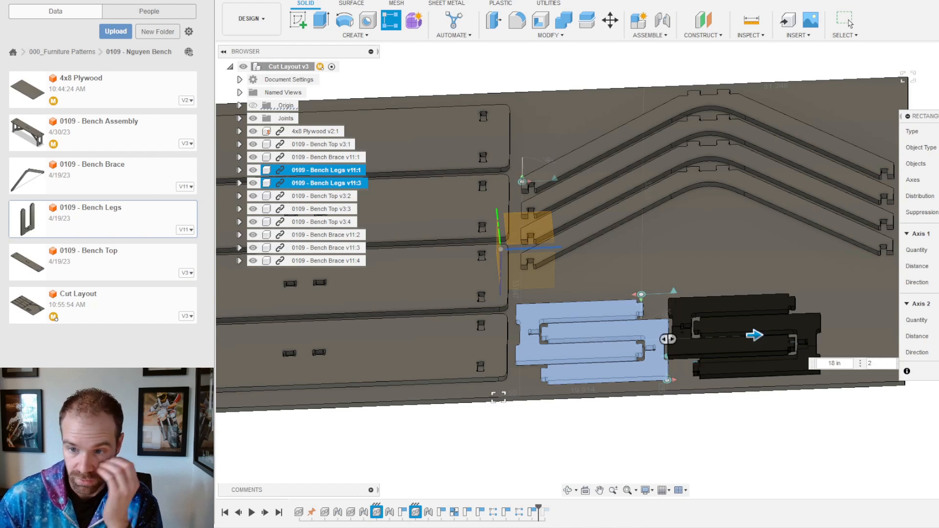
key(BackSpace)
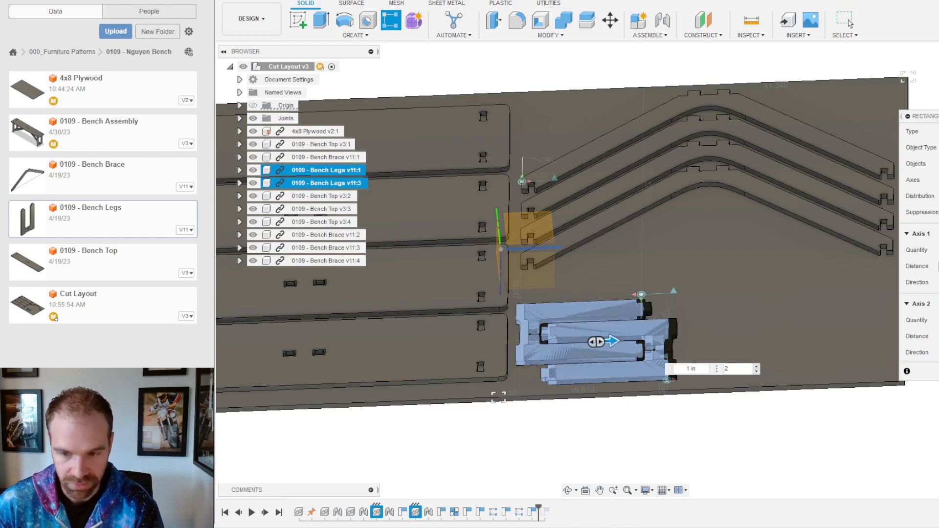
text(9)
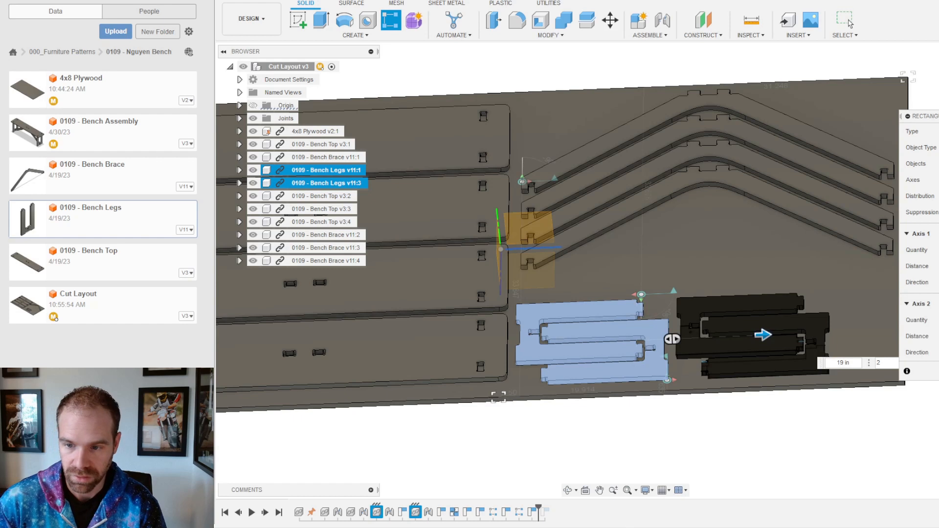
key(Return)
Step: Open the 0109 - Bench Legs design from the Data Panel's context menu
scroll(643, 344, down, 3)
shift+middle_drag(698, 267, 699, 315)
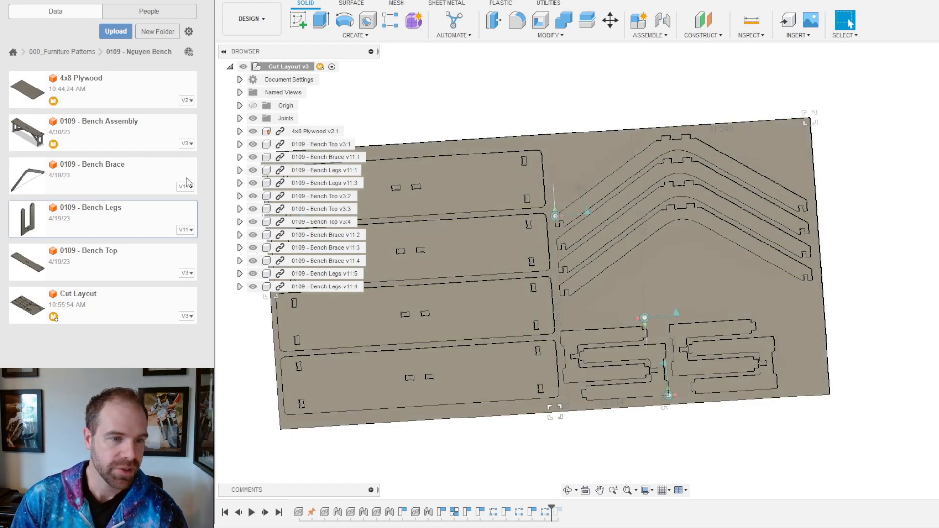
right_click(116, 220)
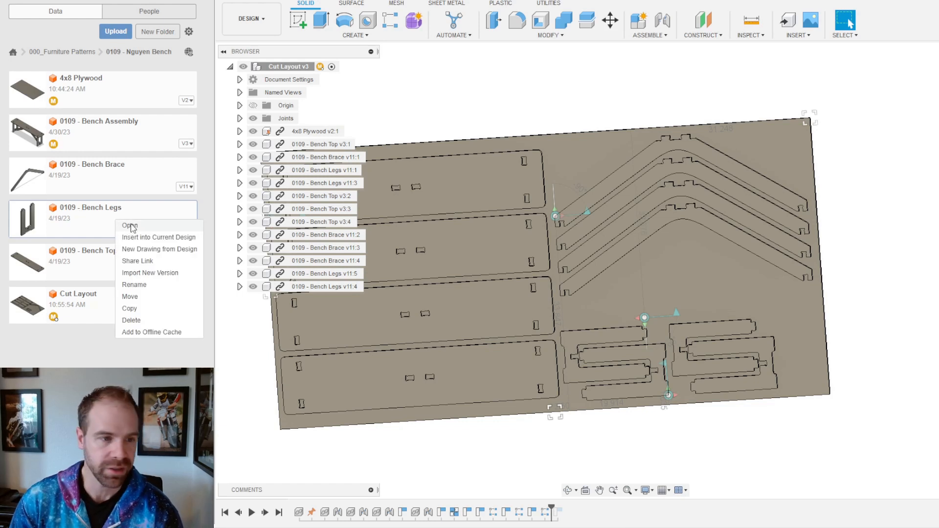
click(130, 226)
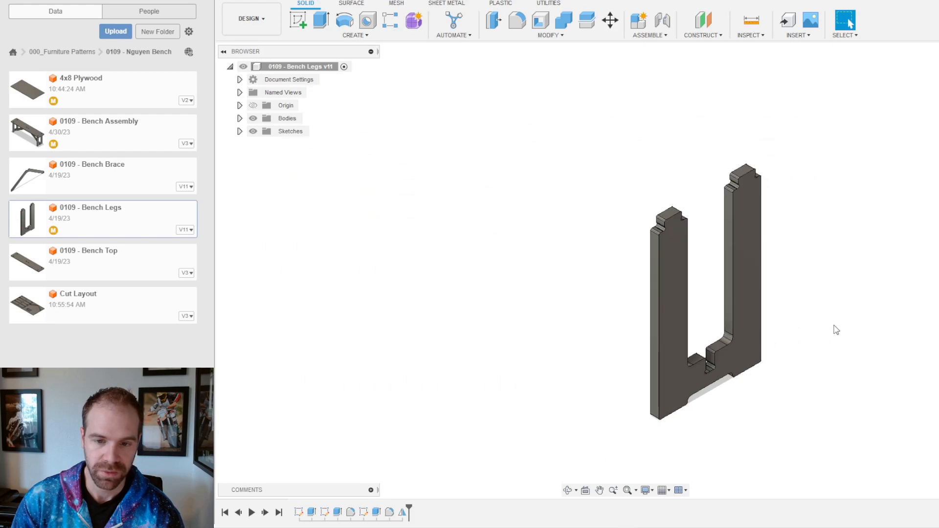
Step: Orbit around the single U-shaped leg body and select its top face
shift+middle_drag(837, 331, 709, 247)
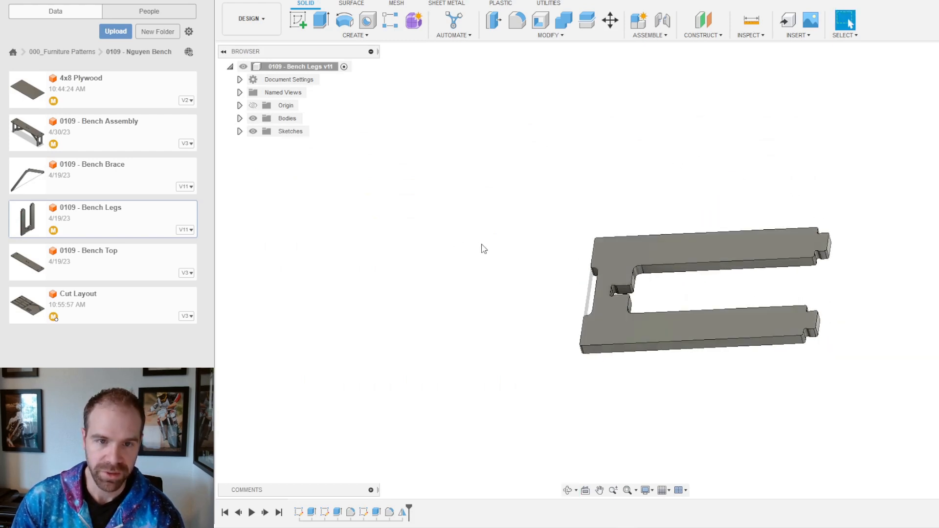
shift+middle_drag(623, 130, 643, 125)
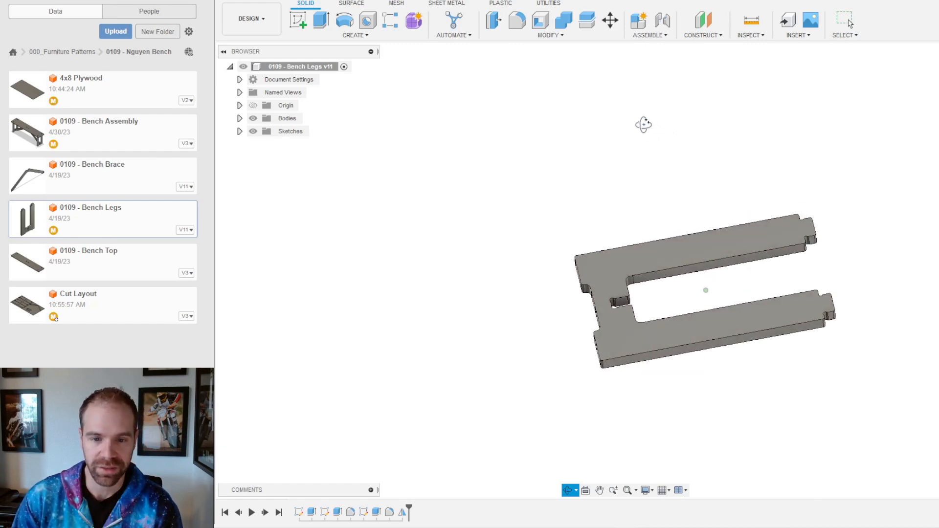
click(681, 259)
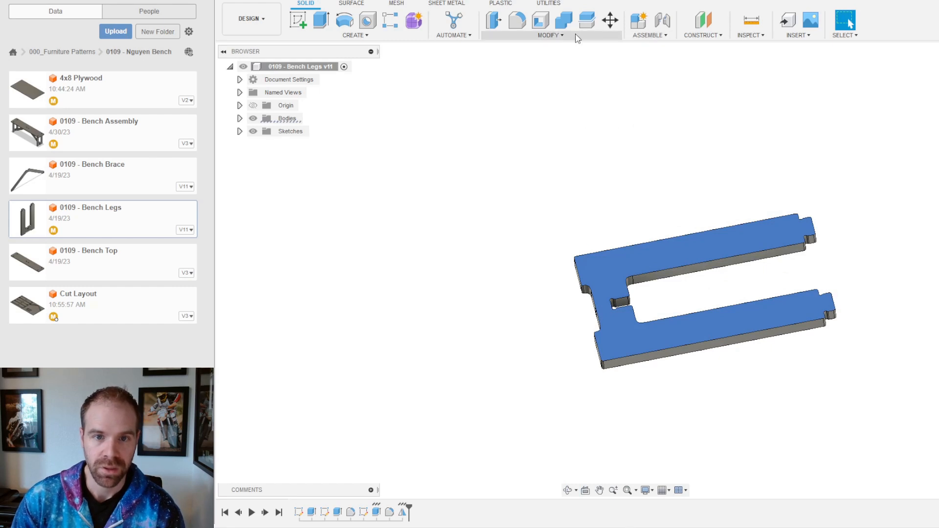
Step: Start a free-move copy of the leg body and turn the copy 180°
click(609, 20)
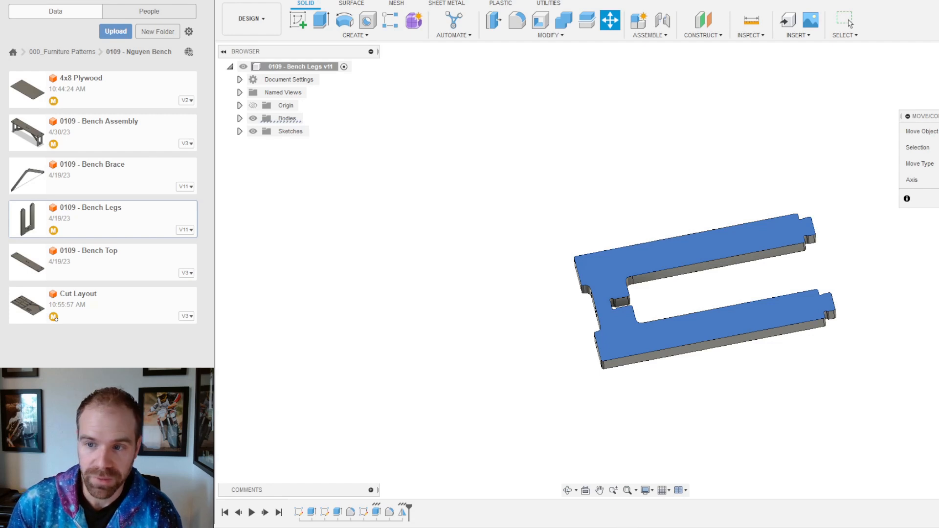
click(653, 257)
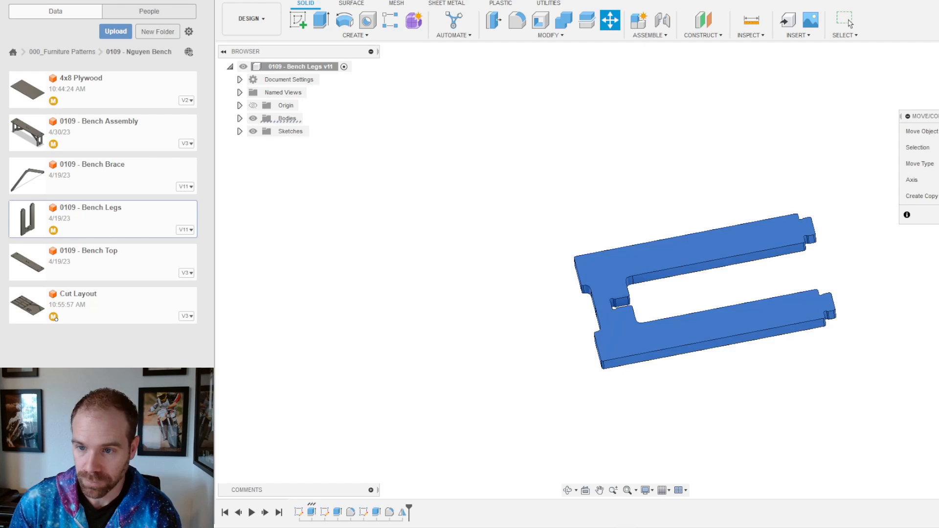
click(938, 164)
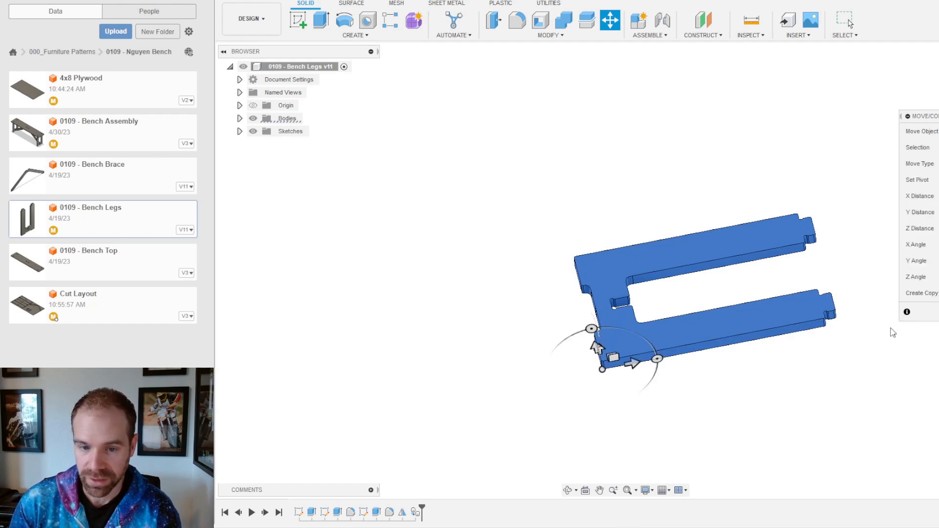
drag(581, 333, 619, 396)
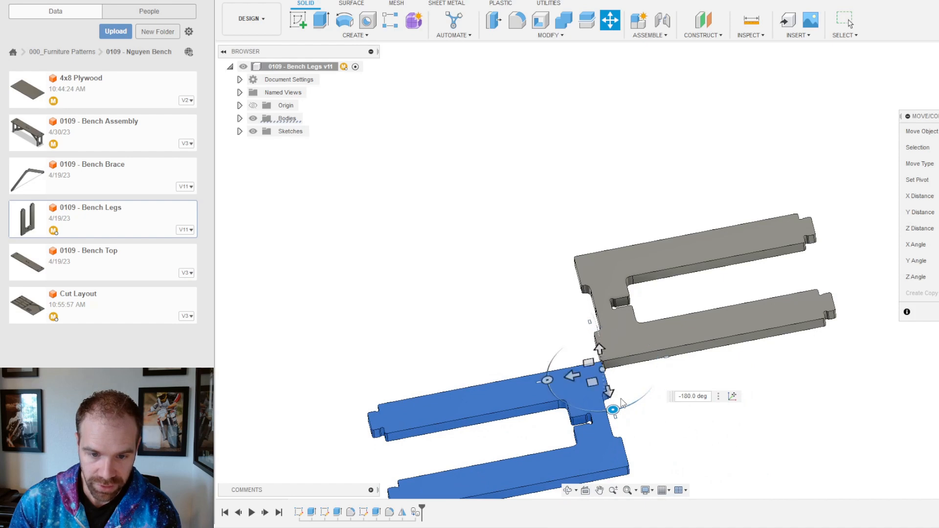
Step: Slide the turned copy into the original leg's opening with a 0.75 move distance
drag(572, 375, 854, 311)
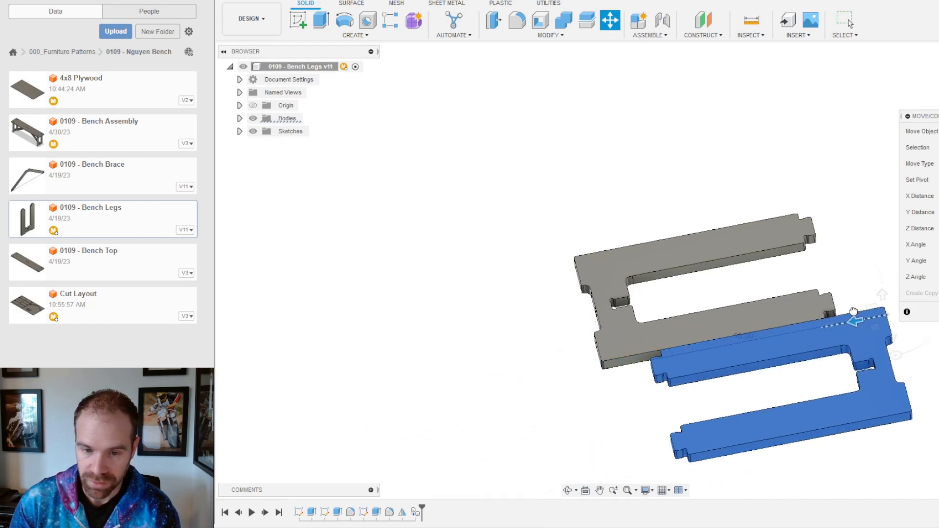
drag(892, 336, 873, 267)
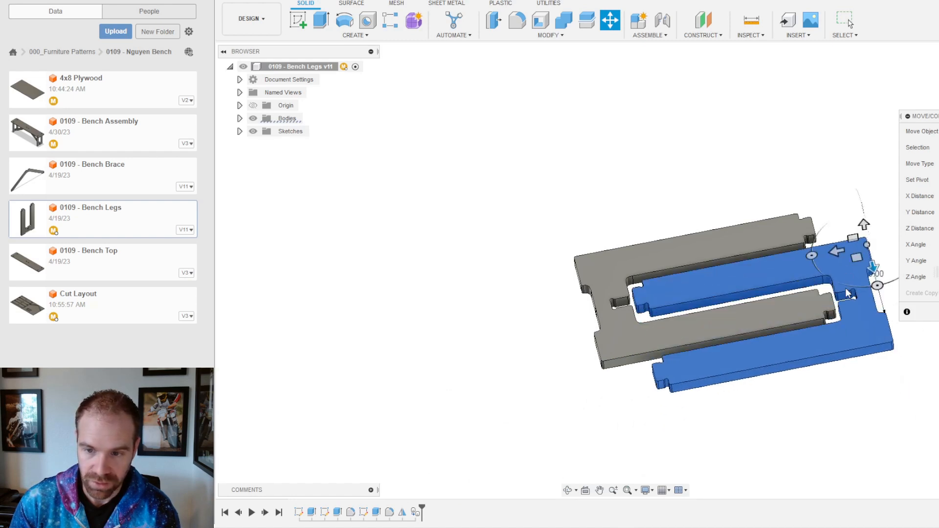
shift+middle_drag(798, 208, 684, 229)
scroll(594, 280, up, 5)
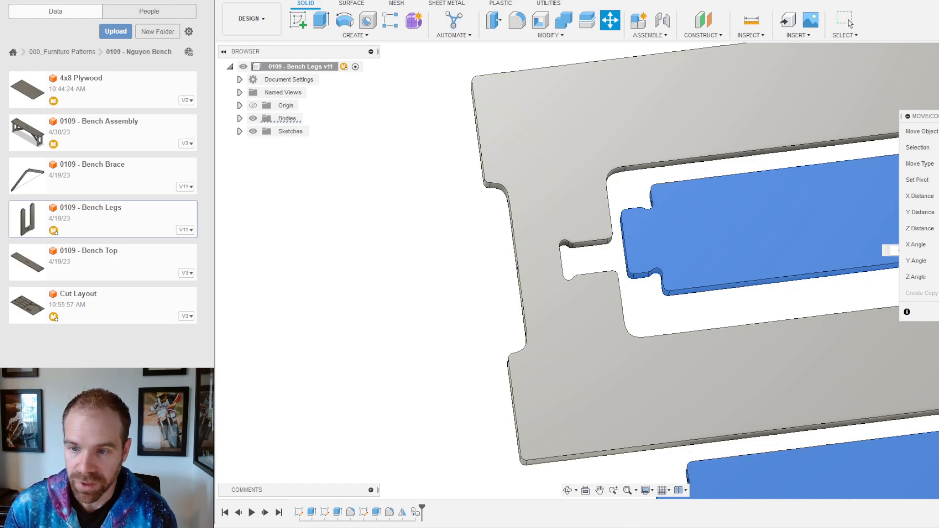
text(.5)
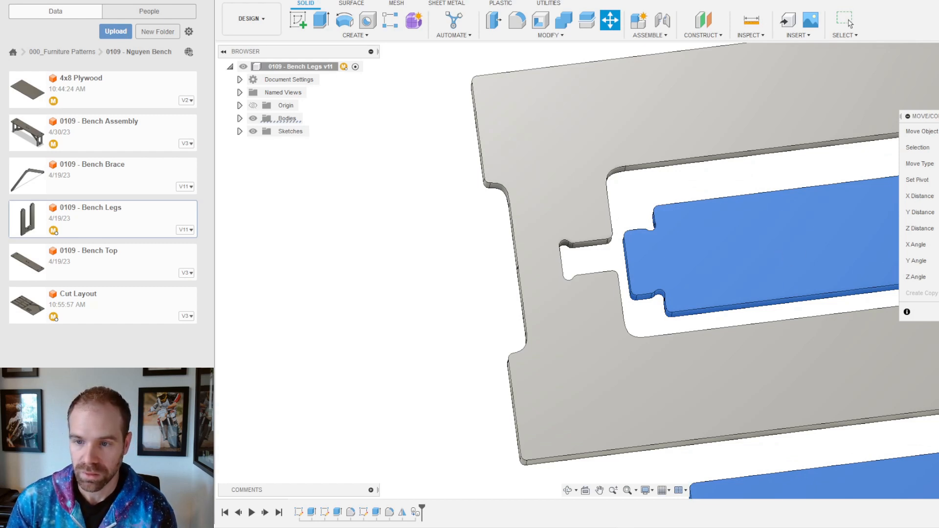
key(BackSpace)
text(75)
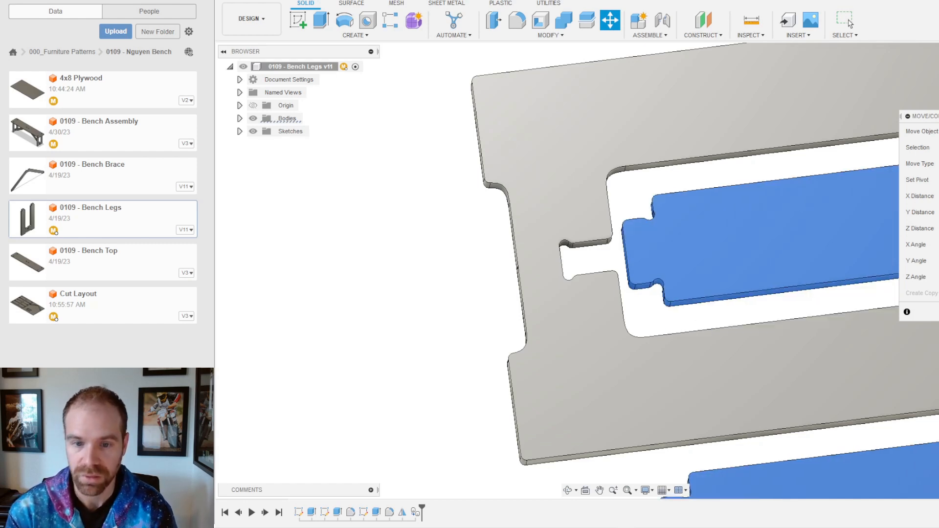
scroll(685, 240, down, 3)
Step: Offset the flipped leg copy by -0.25 along the move axis and commit the move
mouse_move(694, 243)
shift+middle_down()
mouse_move(681, 254)
mouse_move(692, 254)
shift+middle_up()
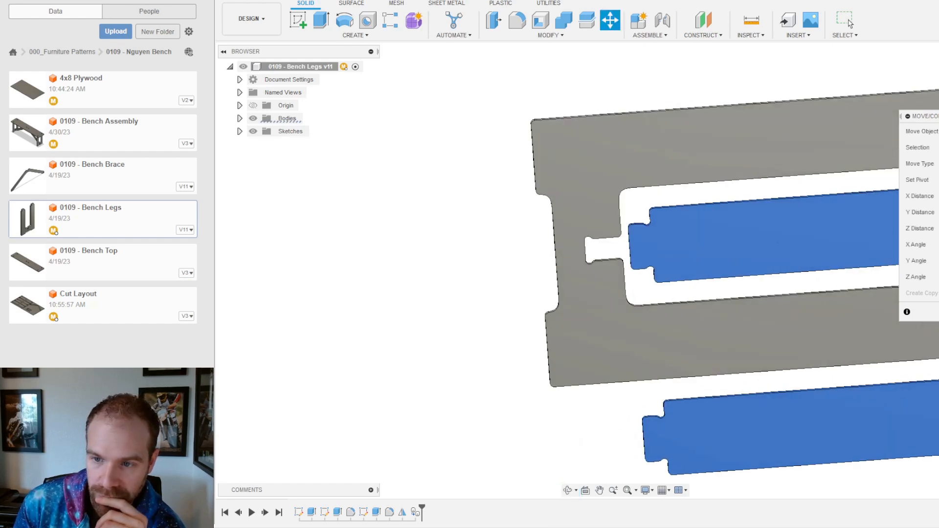
scroll(629, 330, down, 4)
scroll(611, 321, up, 2)
scroll(732, 302, down, 2)
scroll(788, 289, up, 2)
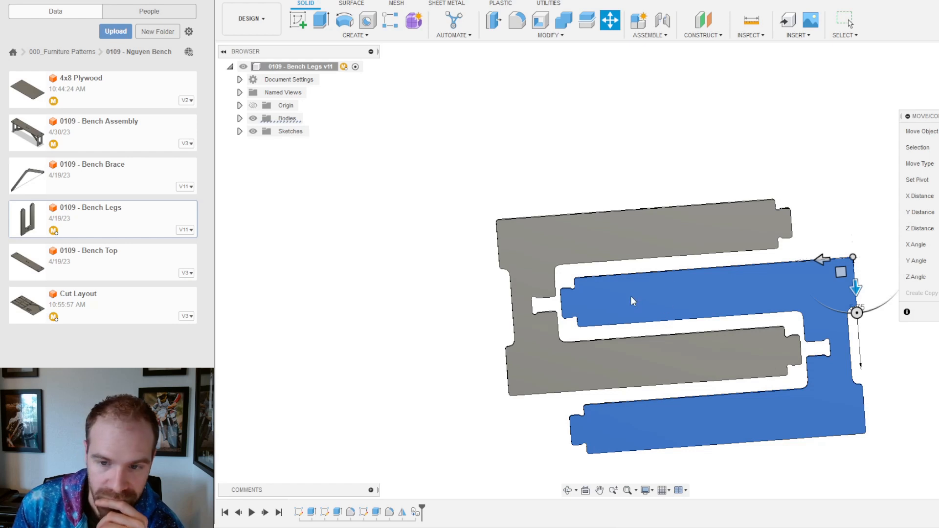
mouse_move(822, 259)
mouse_down()
mouse_move(832, 258)
mouse_move(819, 267)
mouse_up()
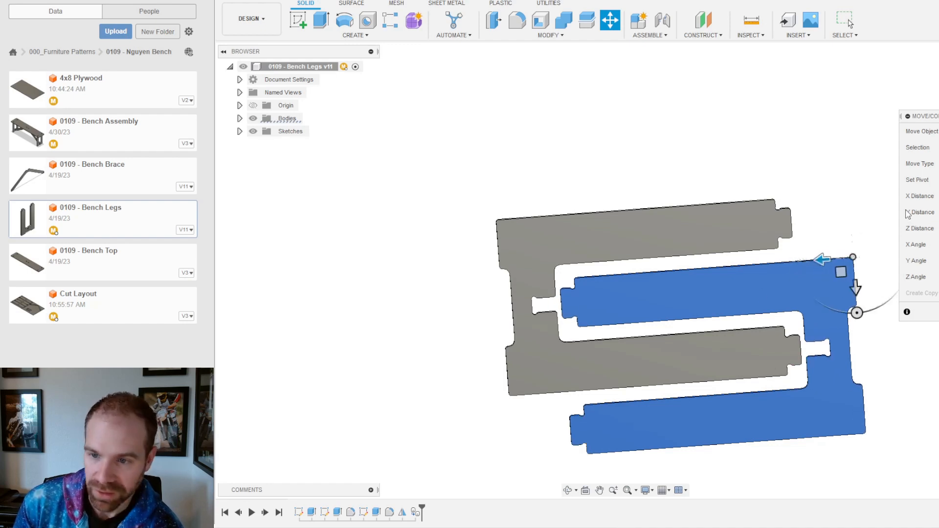
drag(822, 260, 841, 259)
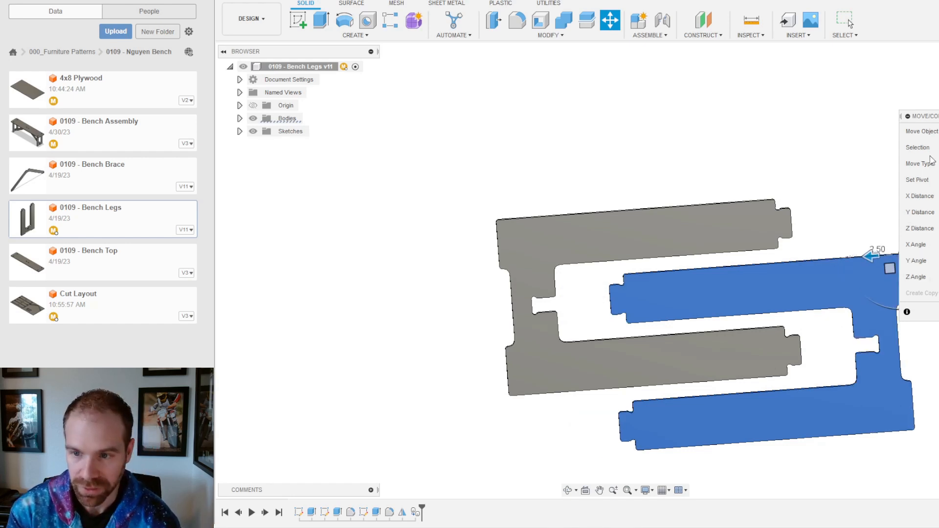
text(-.25)
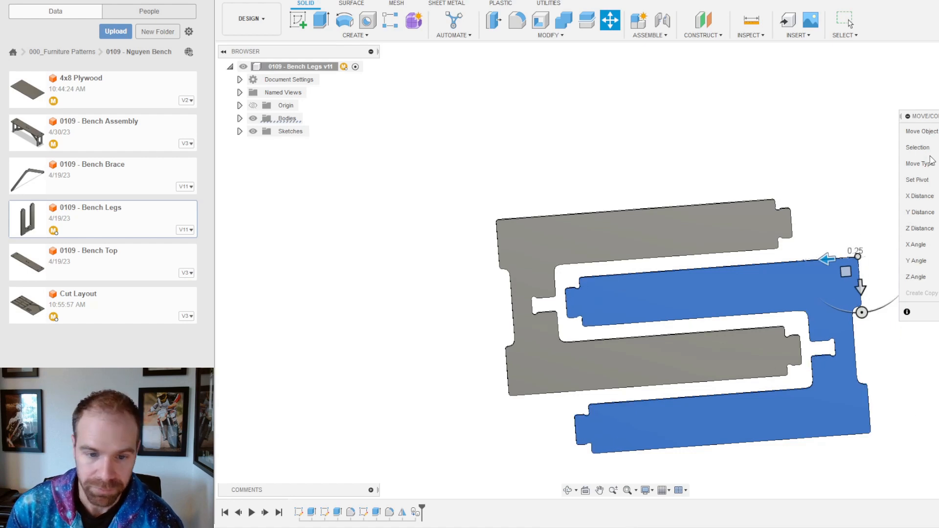
key(Return)
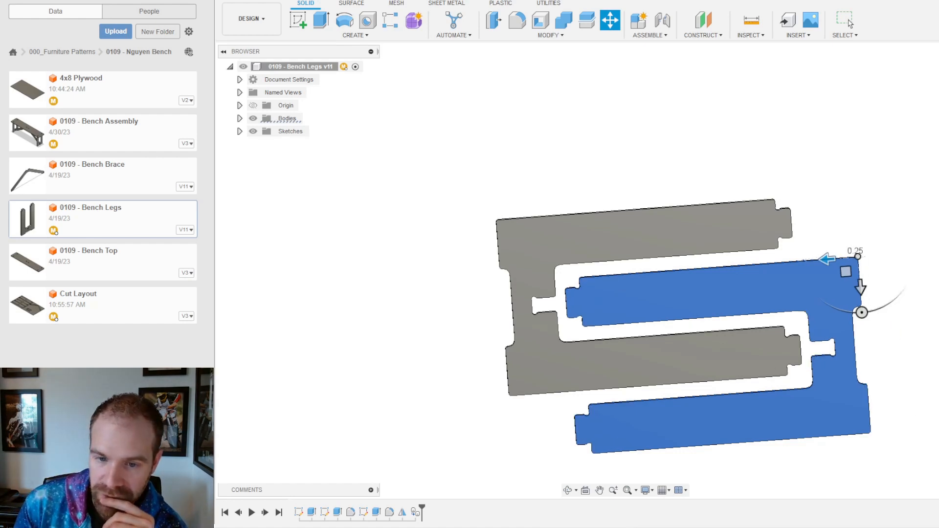
Step: Zoom in on the tab and select its end face
scroll(560, 292, up, 2)
scroll(558, 290, up, 5)
shift+middle_drag(615, 331, 601, 301)
click(607, 327)
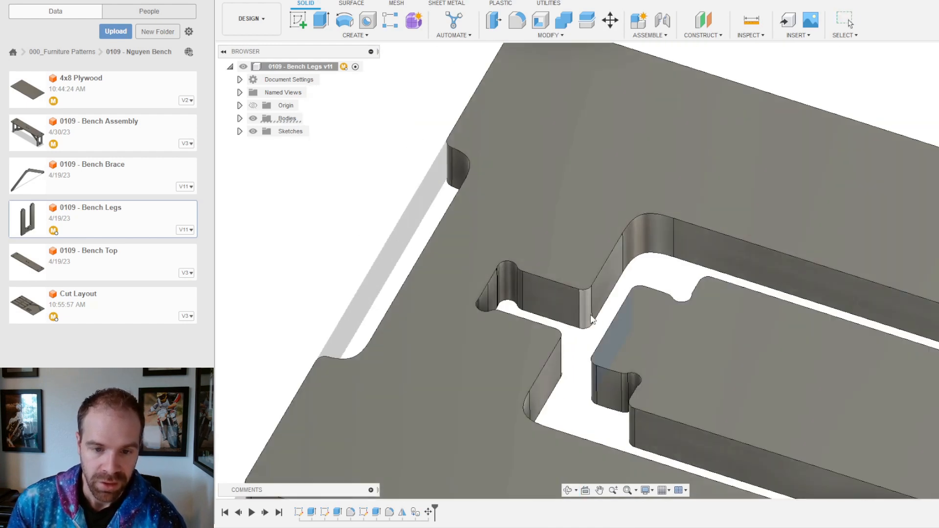
Step: Inspect the tab, selecting its corner vertex and end face
click(592, 285)
shift+middle_drag(611, 301, 647, 306)
shift+click(622, 323)
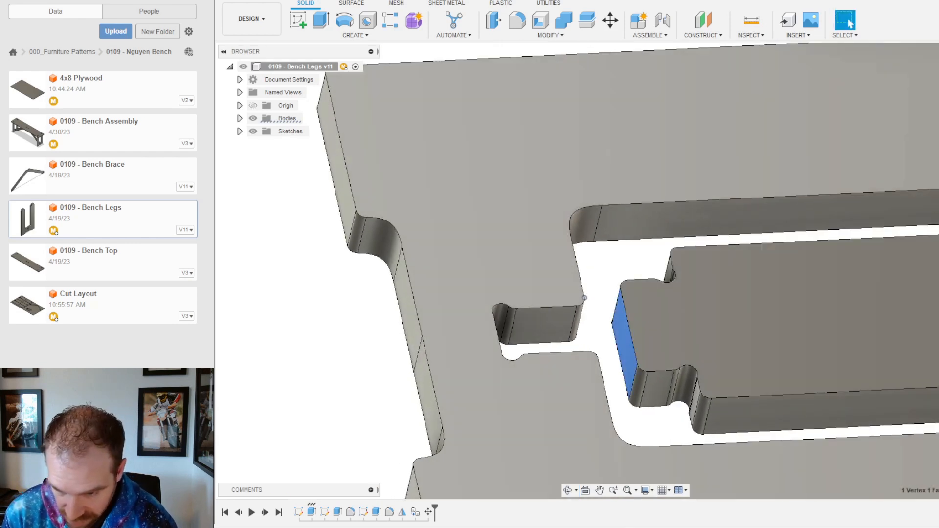
scroll(734, 379, down, 5)
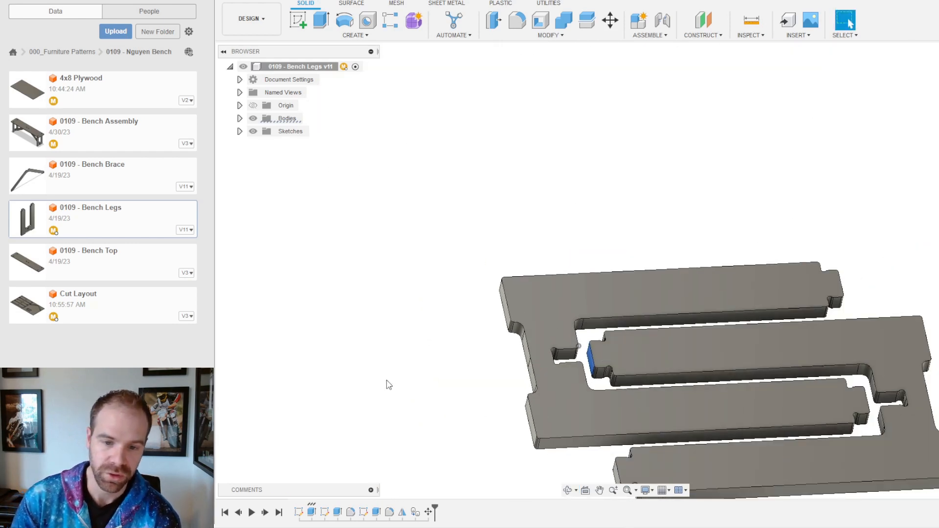
Step: Re-edit the latest move feature with a 0.5 distance along the move axis
right_click(429, 512)
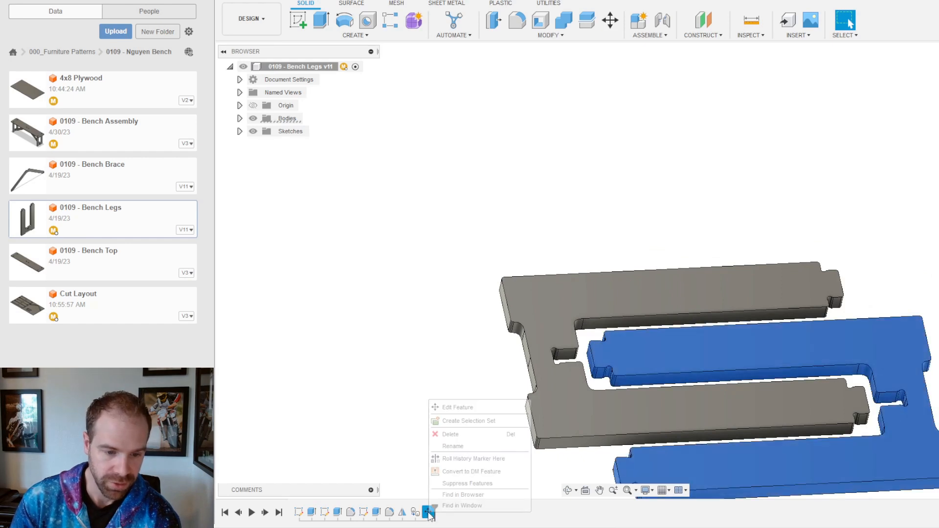
click(458, 408)
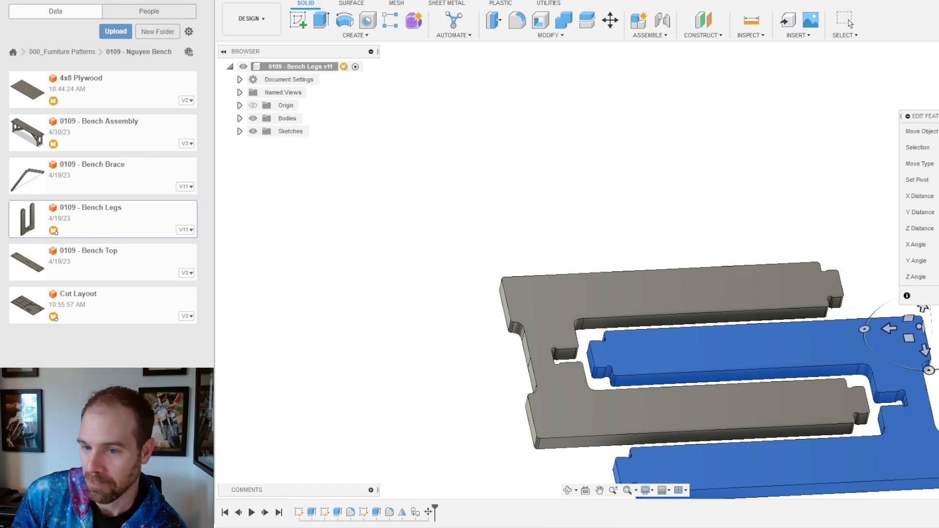
click(890, 330)
drag(880, 335, 876, 335)
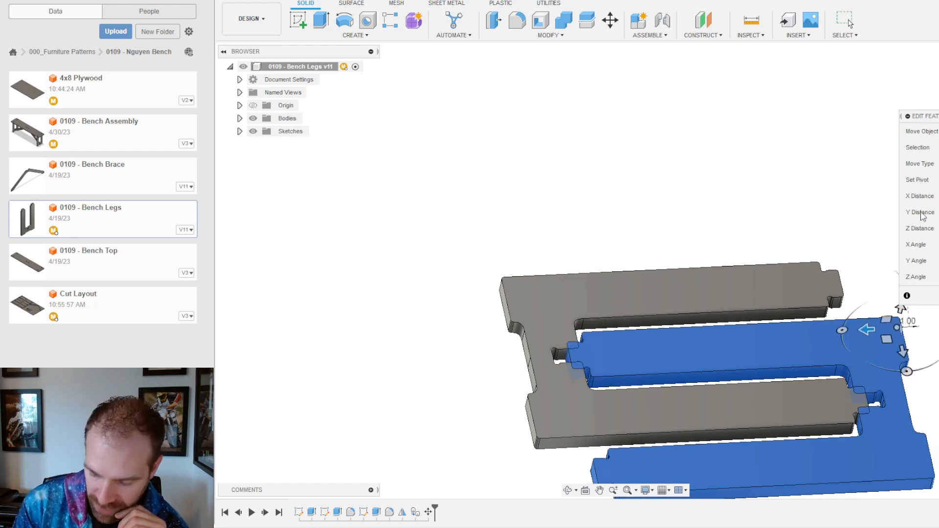
text(.5)
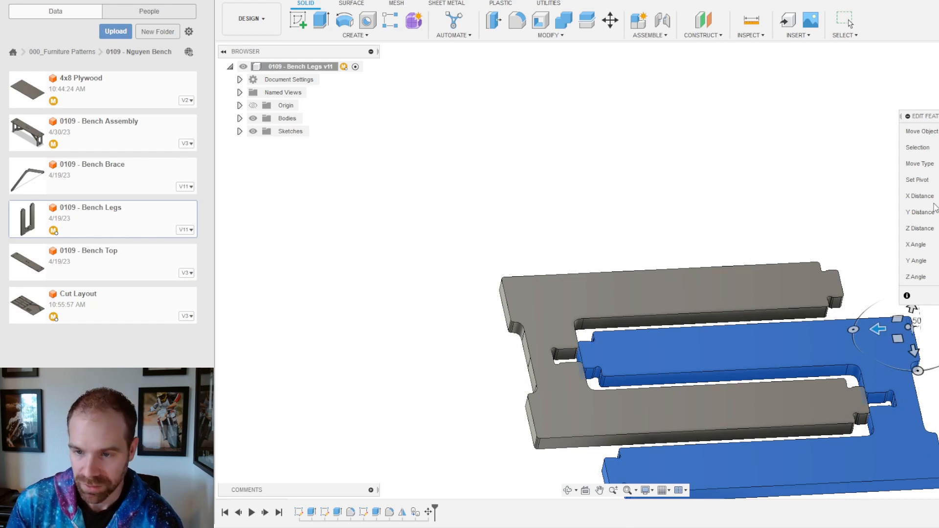
key(Return)
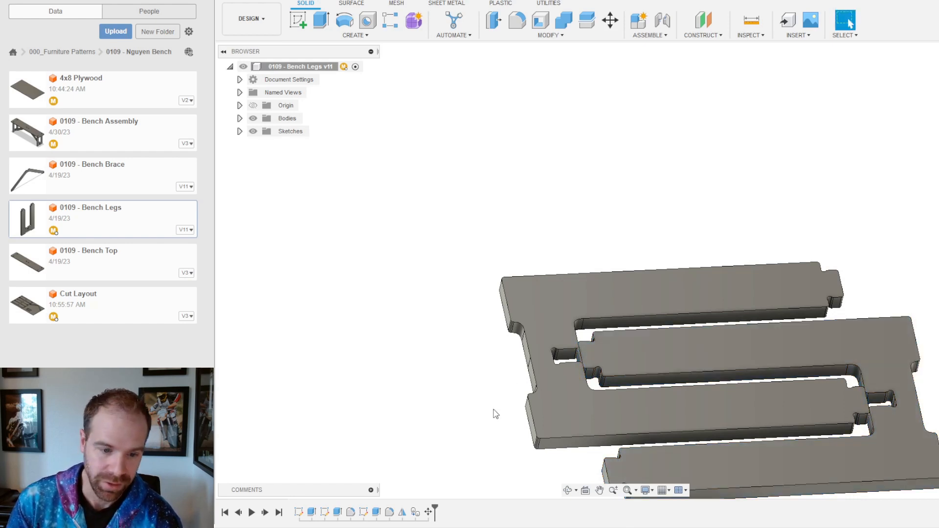
Step: Re-edit the move again, setting the X distance to 0.1, and commit it
click(429, 513)
right_click(429, 513)
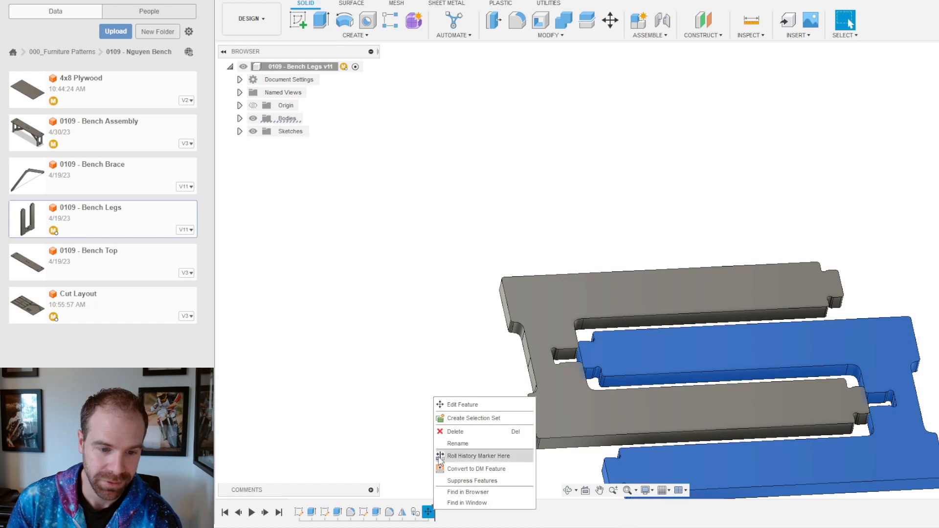
click(459, 406)
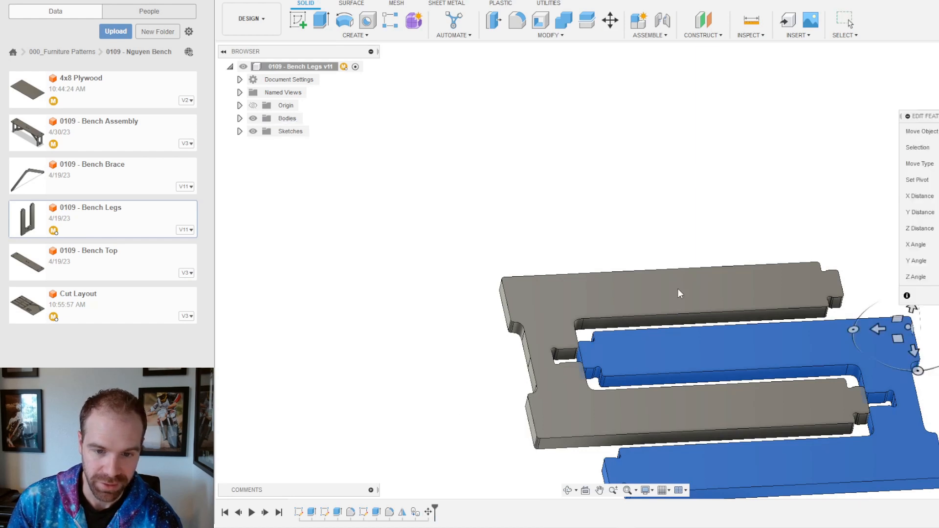
click(878, 329)
drag(879, 329, 900, 328)
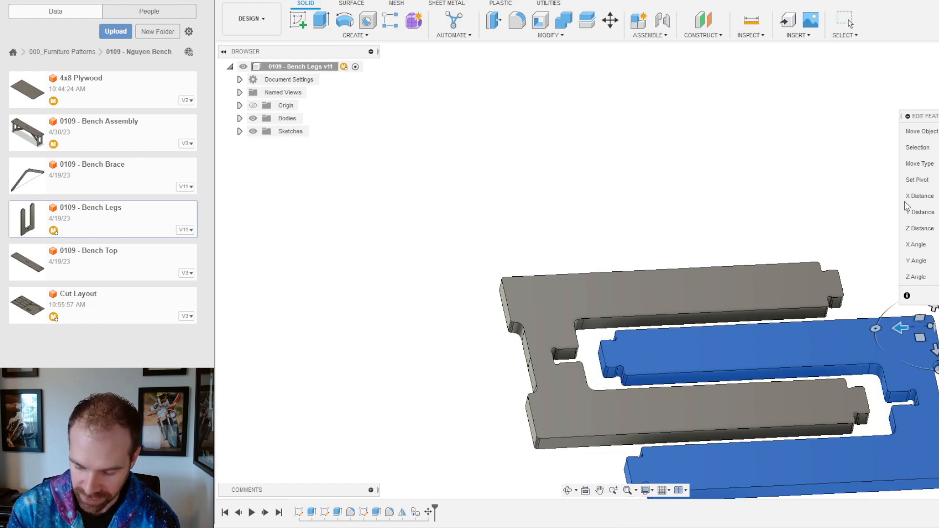
text(0.1)
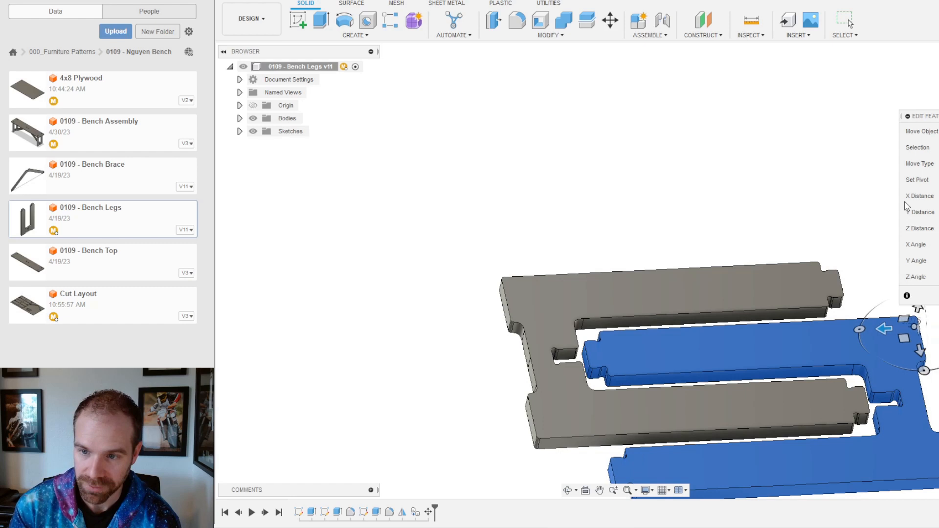
key(Return)
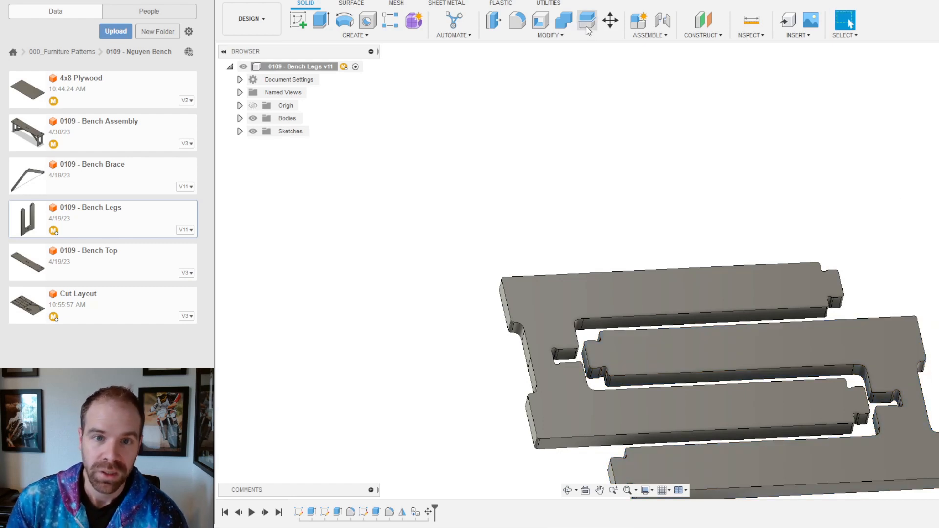
Step: Save Bench Legs as version 12 and go back to the Bench Legs design
click(267, 1)
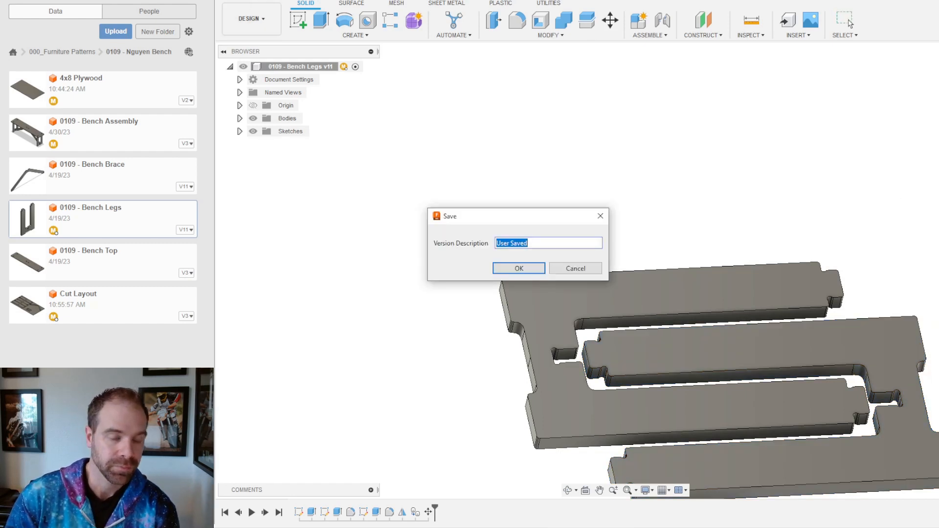
click(517, 268)
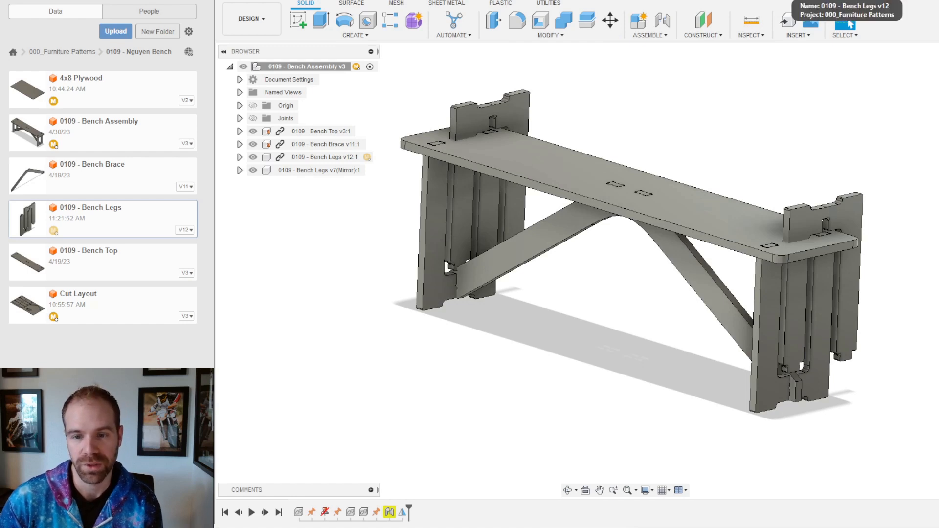
click(850, 23)
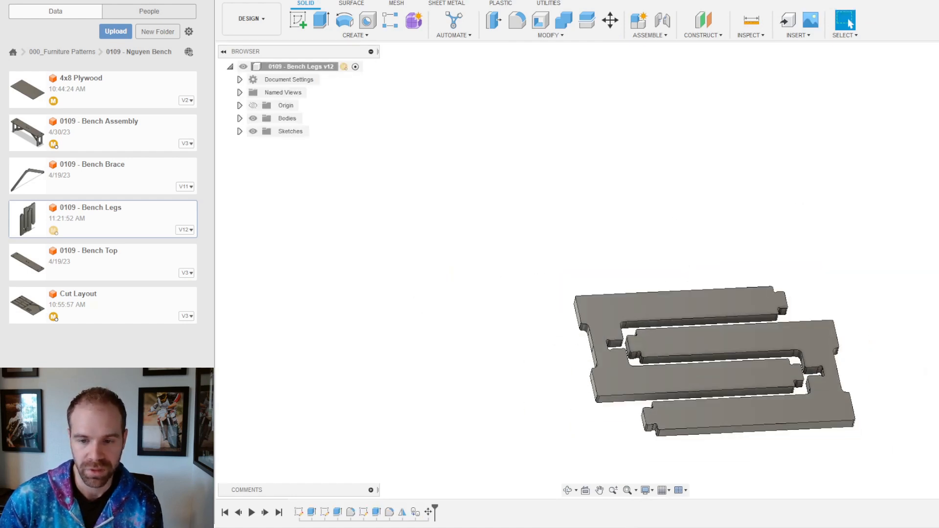
scroll(858, 374, up, 3)
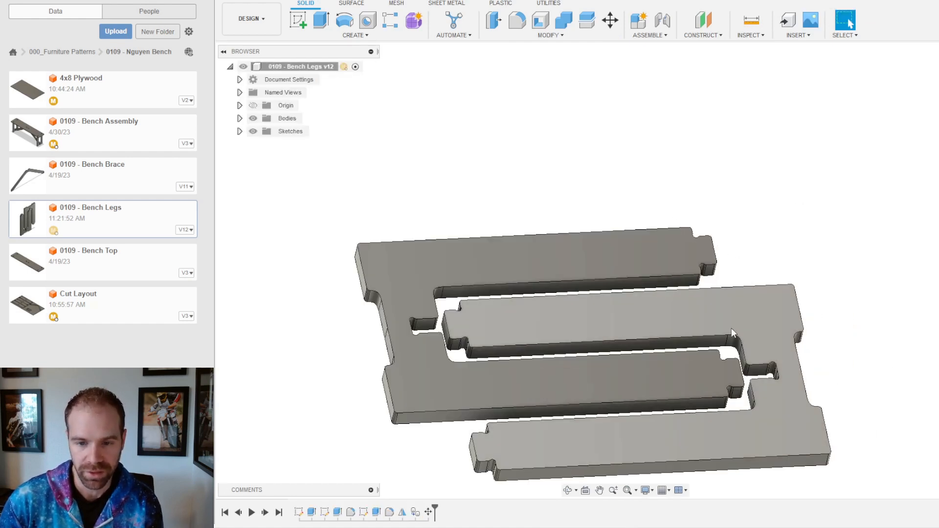
Step: Suppress the last timeline feature, hiding two leg bodies, and save that version
right_click(429, 513)
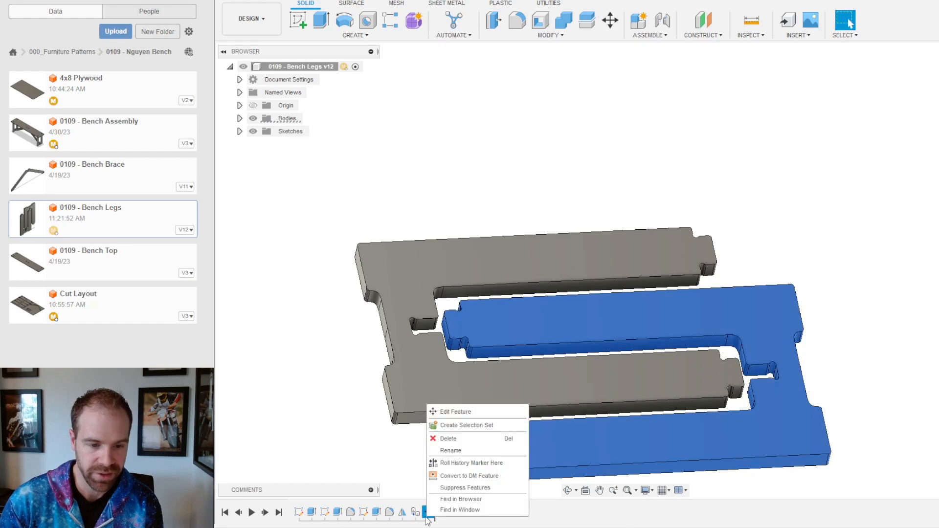
click(462, 488)
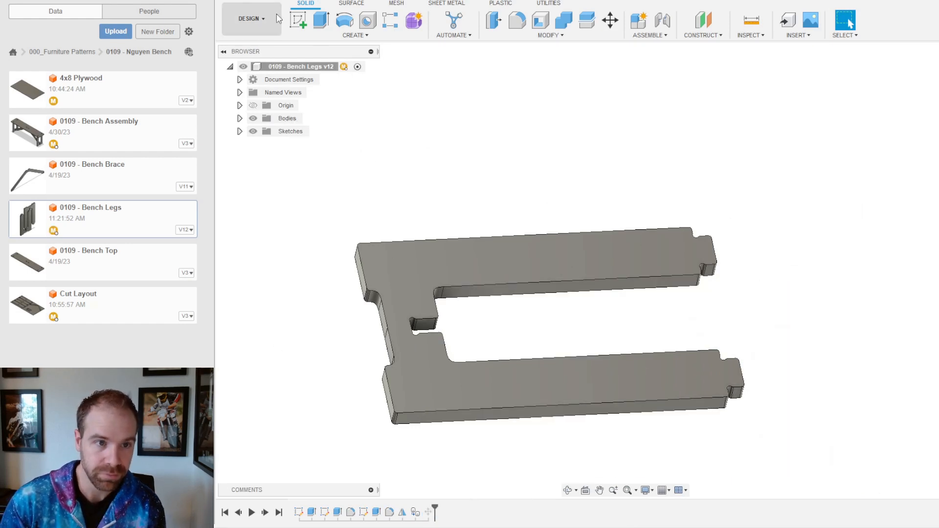
key(ctrl+s)
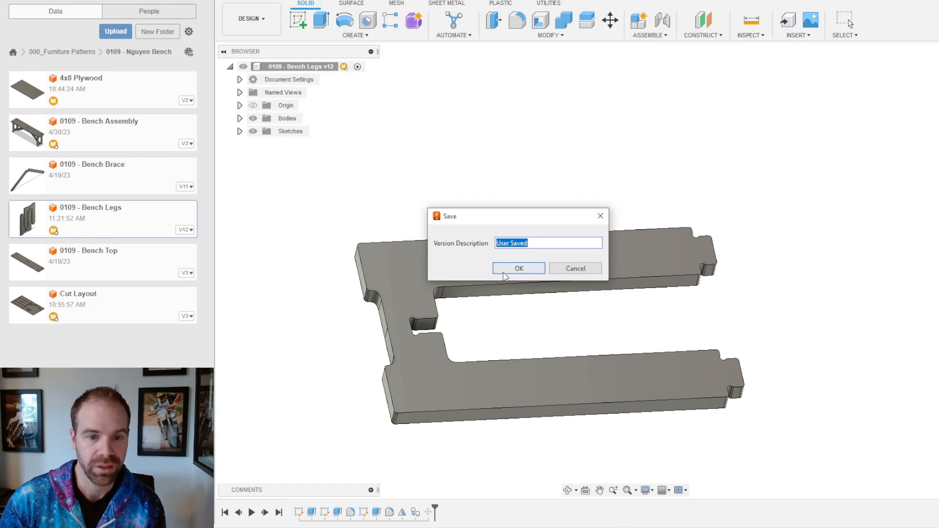
click(519, 268)
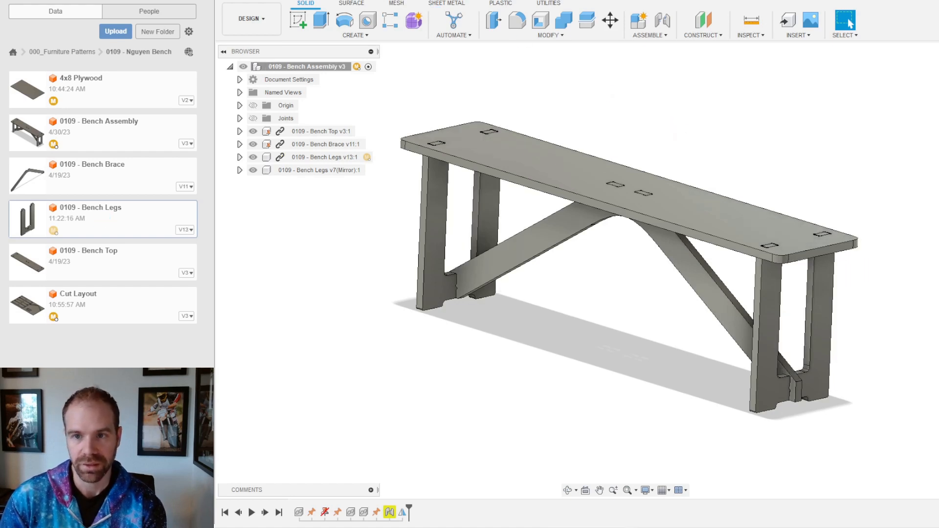
click(733, 1)
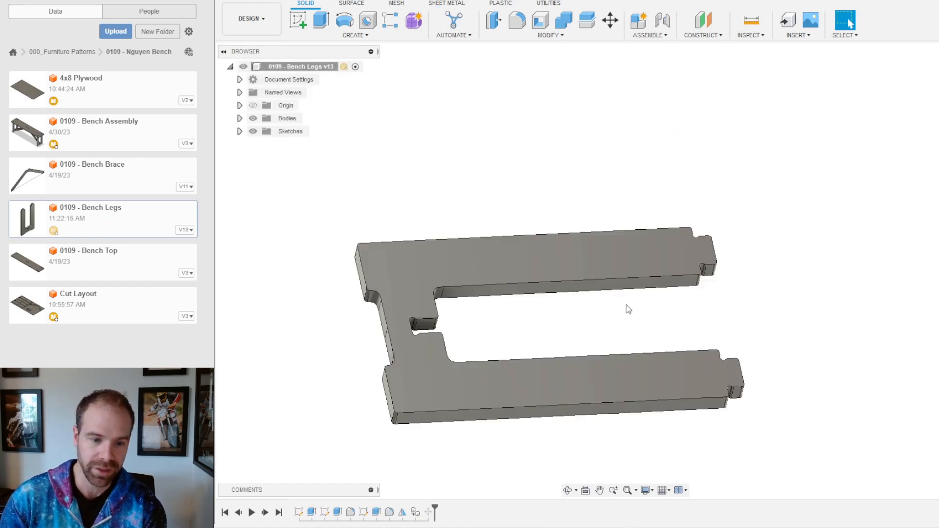
Step: Unsuppress the feature, save Bench Legs as v14, then switch to Bench Assembly and Cut Layout
right_click(427, 512)
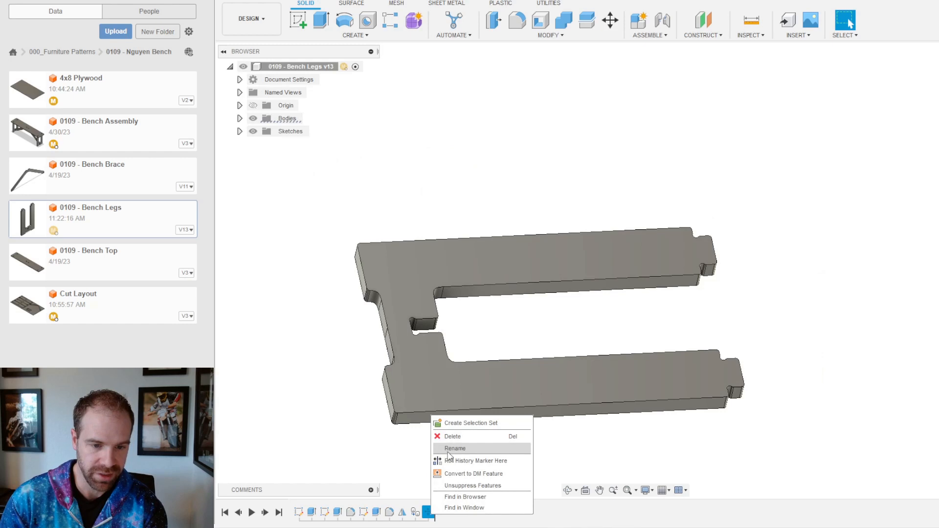
click(469, 485)
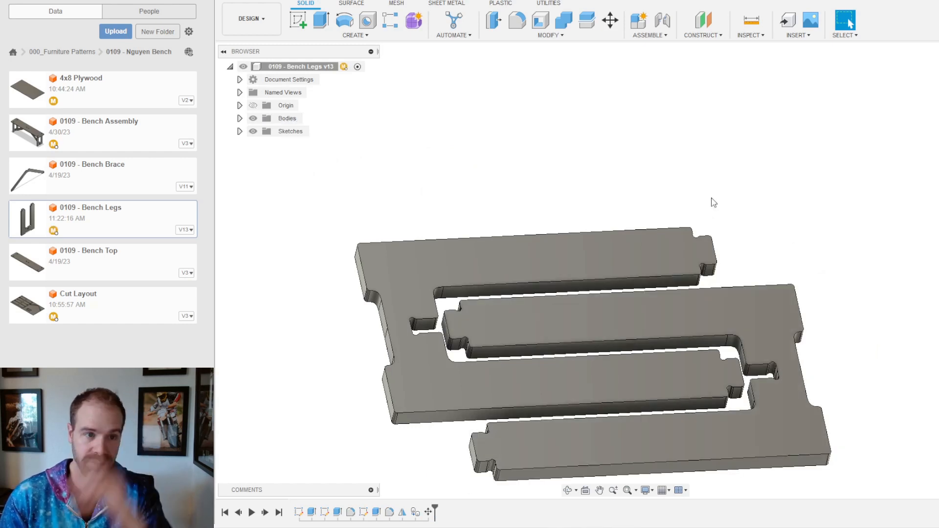
click(274, 2)
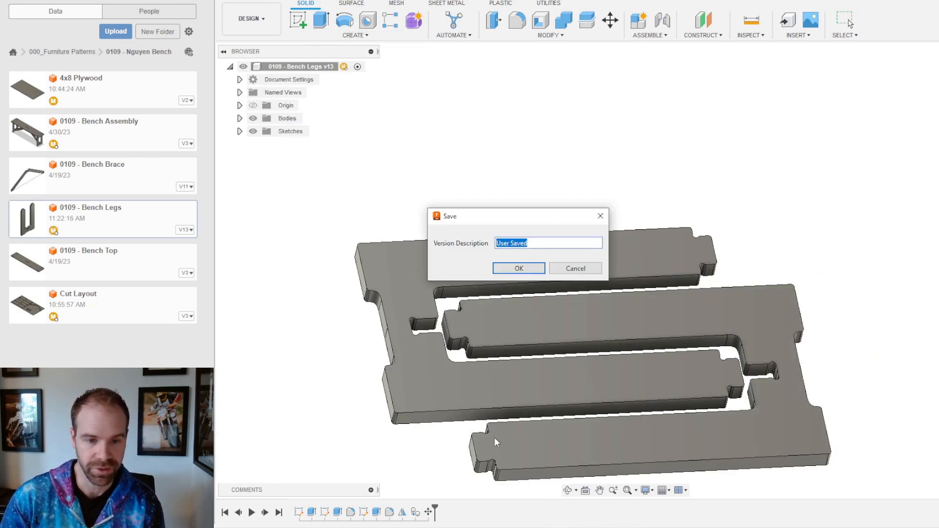
click(519, 268)
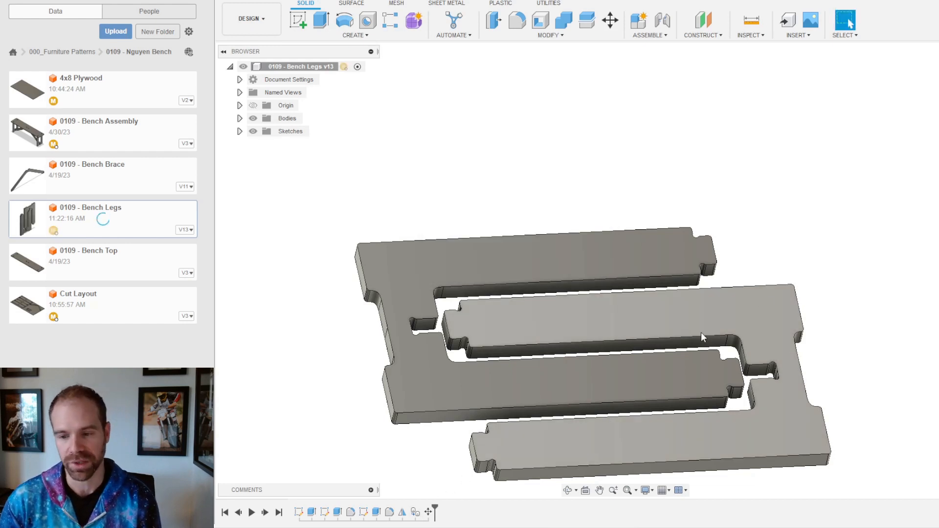
shift+middle_drag(681, 330, 687, 350)
scroll(684, 347, down, 3)
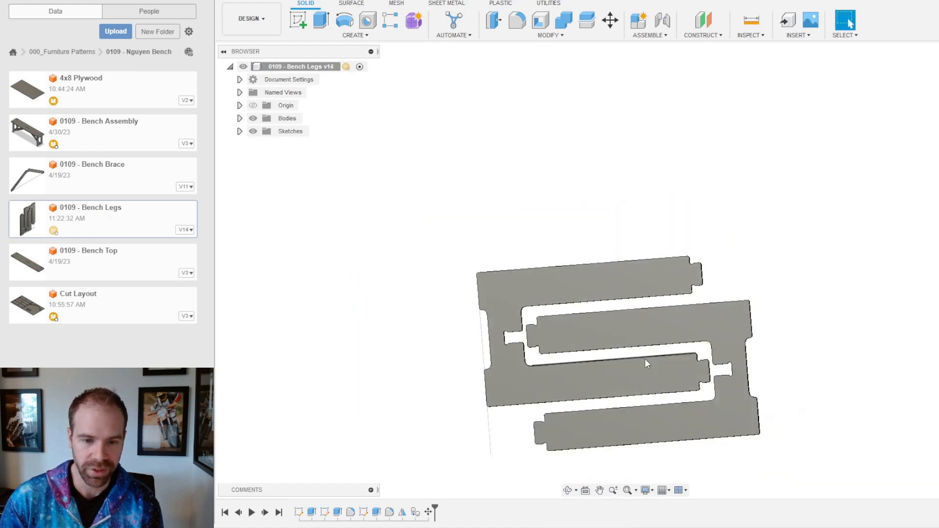
scroll(589, 356, up, 2)
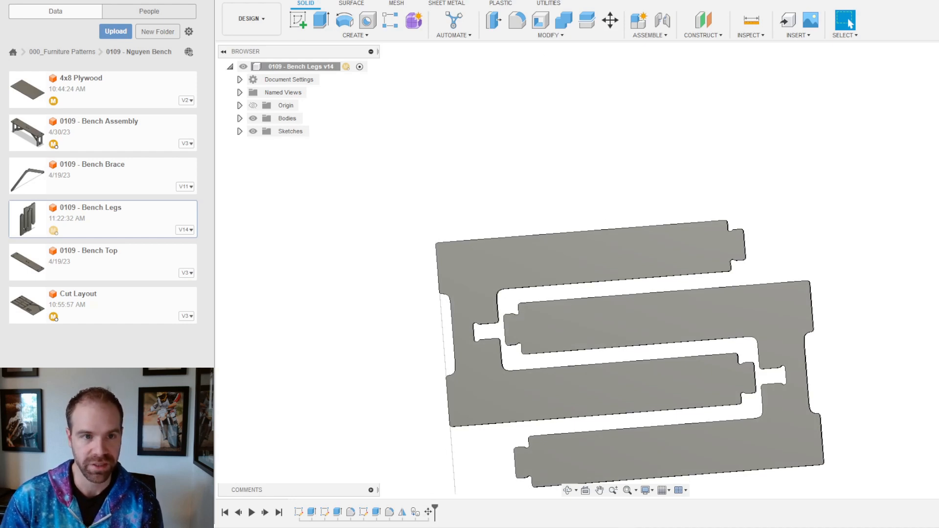
click(436, 0)
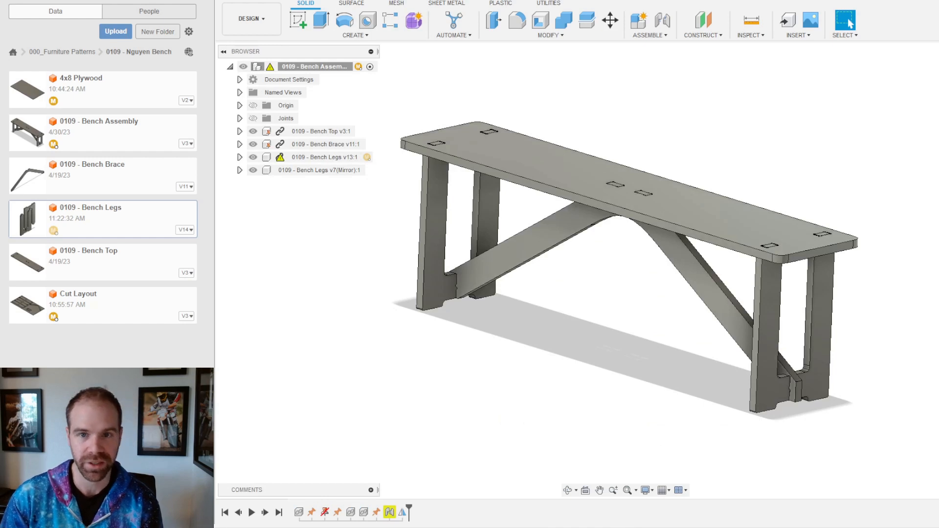
click(612, 1)
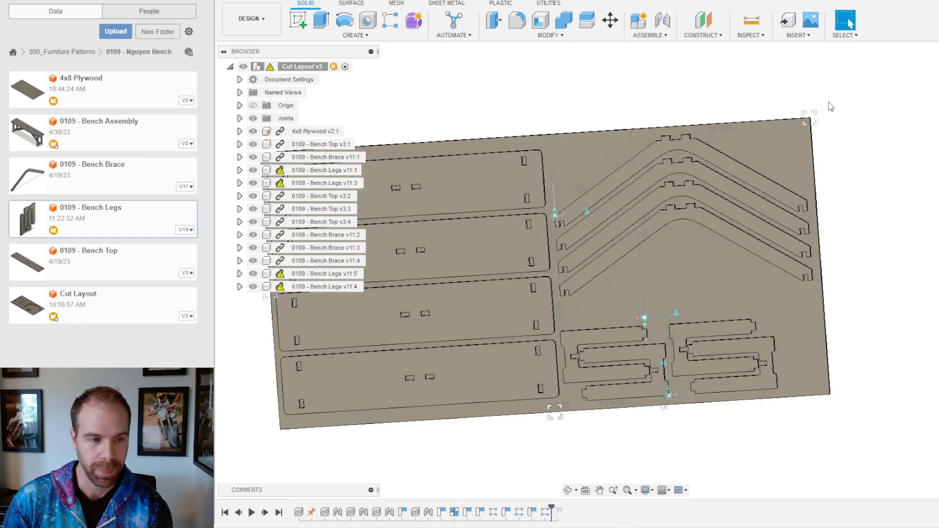
Step: Zoom and tilt the Cut Layout to an oblique view, then select Bench Legs v14:4
scroll(744, 328, up, 3)
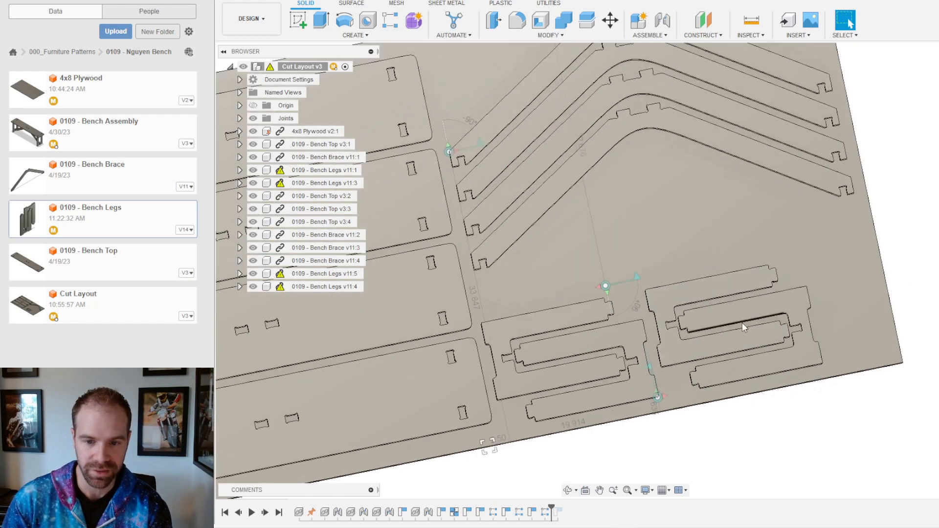
shift+middle_drag(680, 263, 617, 295)
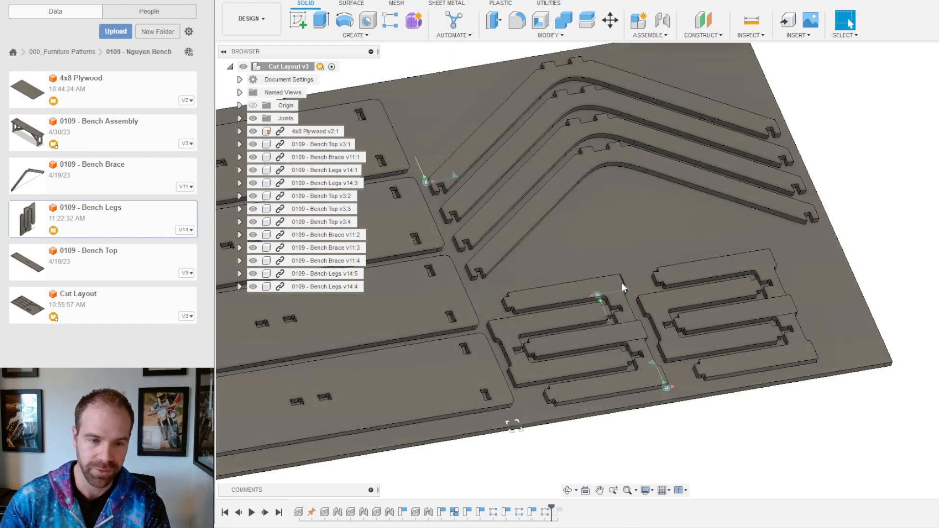
click(328, 288)
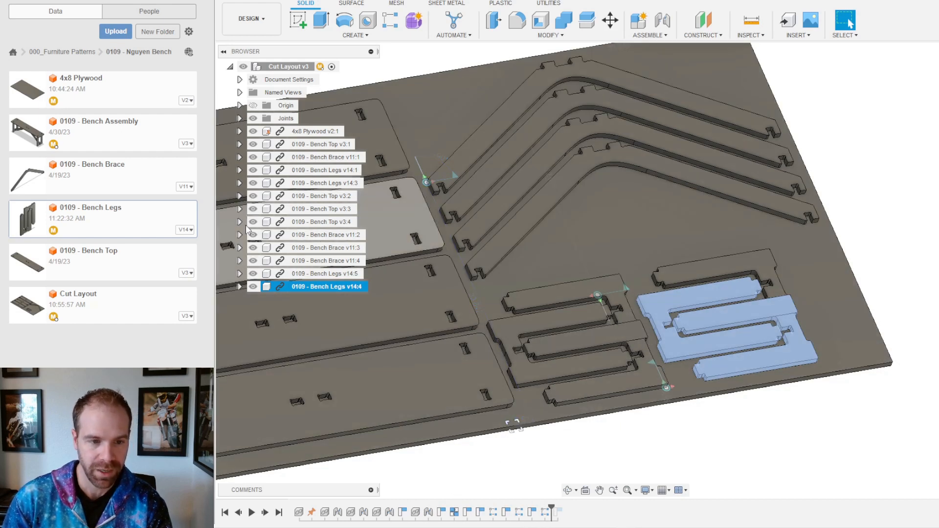
Step: Delete the last two Move features from the timeline
click(342, 274)
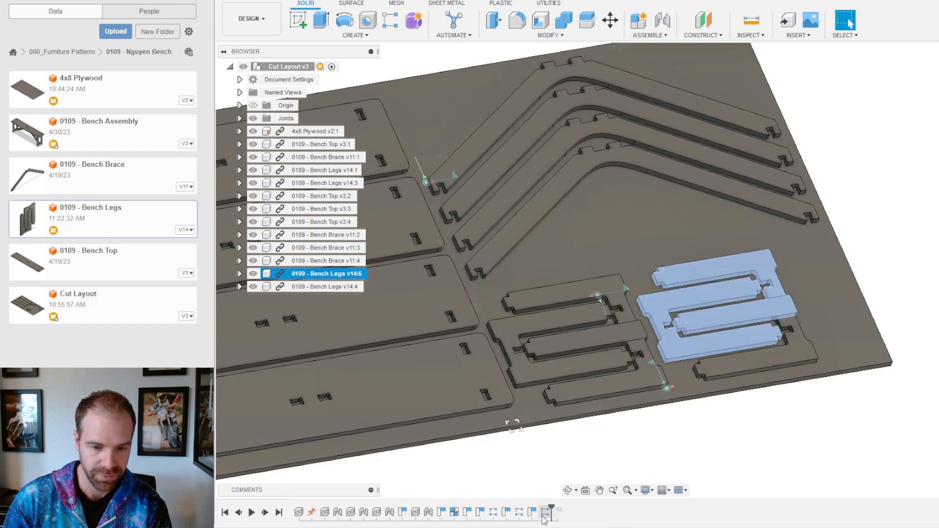
drag(551, 508, 564, 511)
key(Delete)
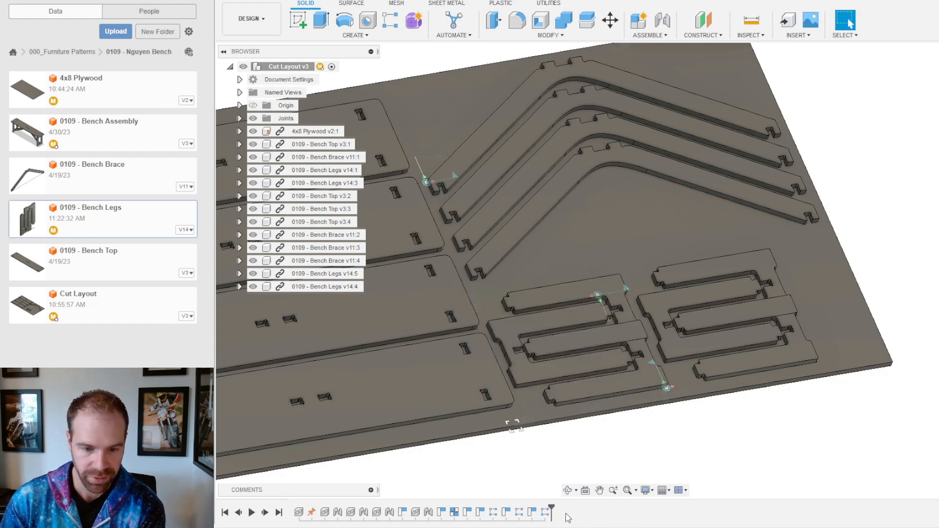
click(543, 515)
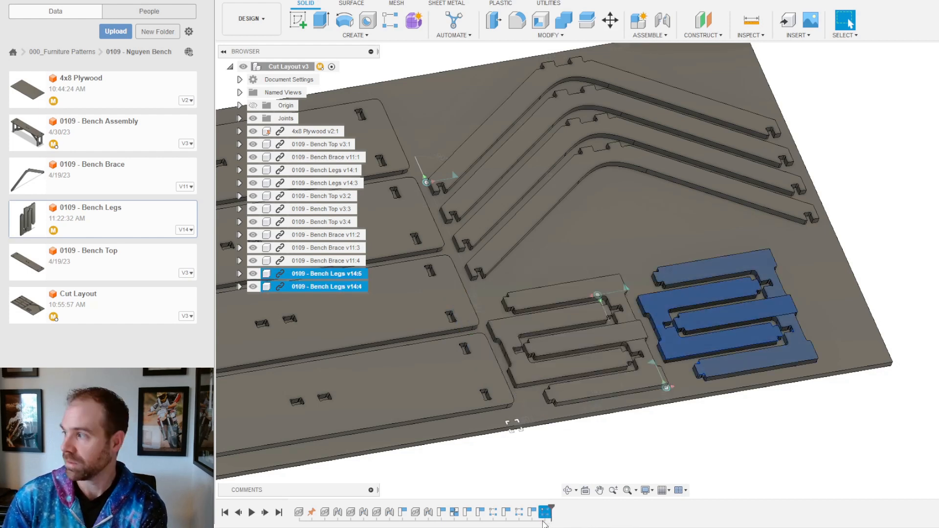
key(Delete)
click(533, 513)
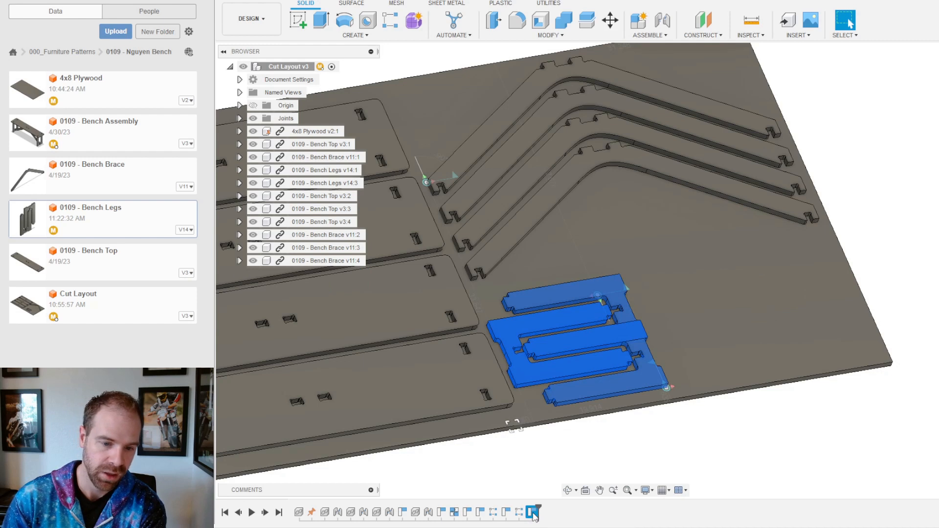
click(519, 512)
Step: Roll the timeline back and delete the Bench Legs v14:3 insert, confirming the warning
mouse_move(540, 513)
mouse_down()
mouse_move(446, 515)
mouse_move(539, 512)
mouse_move(455, 518)
mouse_up()
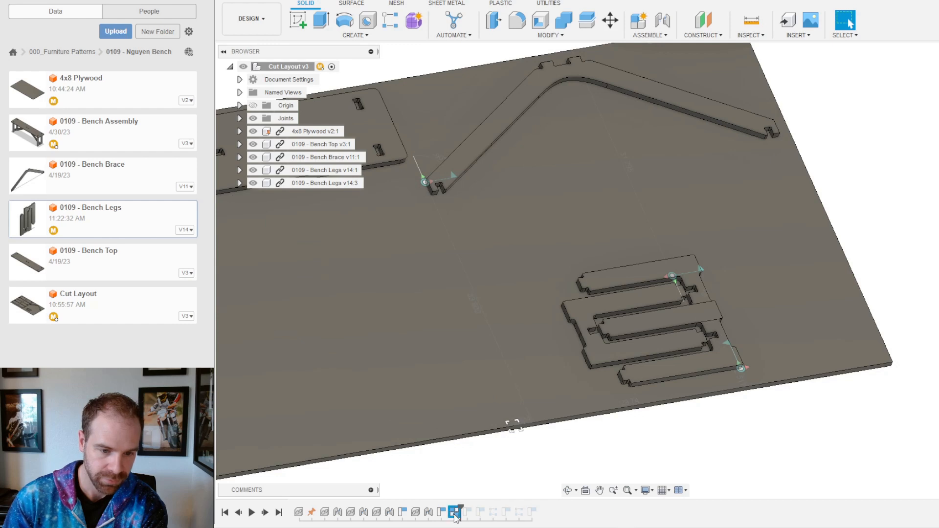
drag(451, 505, 436, 506)
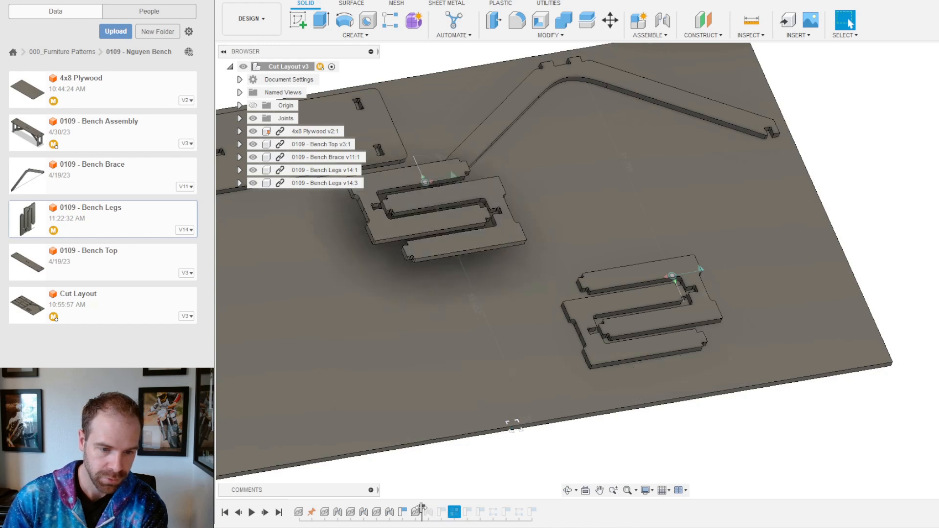
mouse_move(420, 511)
mouse_down()
mouse_move(409, 510)
mouse_move(420, 511)
mouse_up()
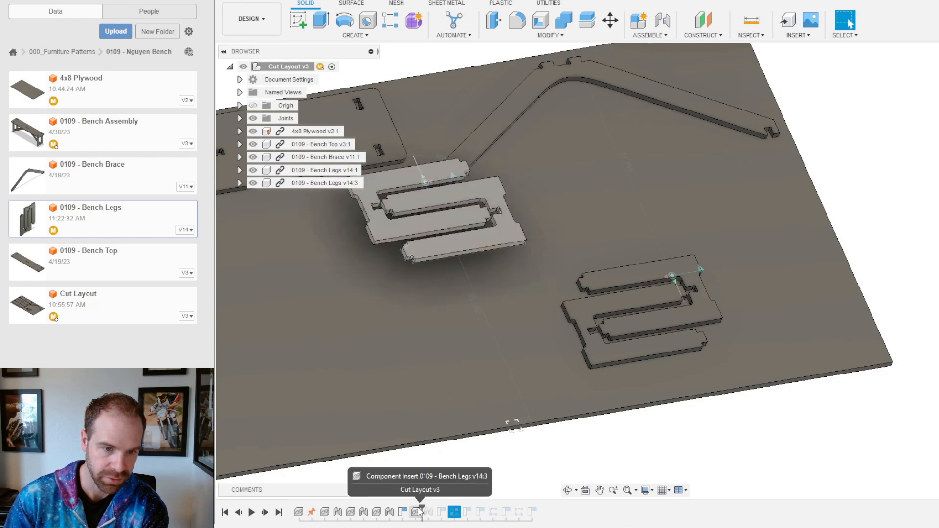
click(417, 512)
key(Delete)
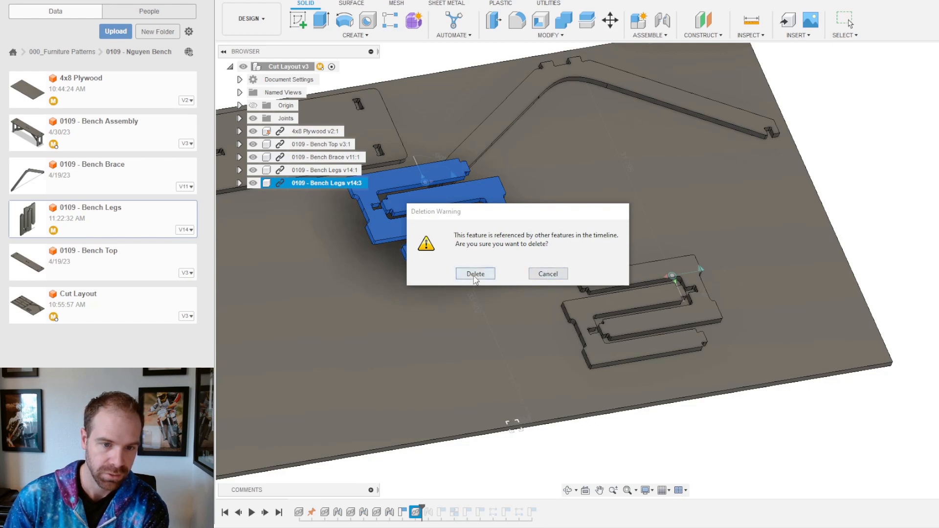
click(475, 274)
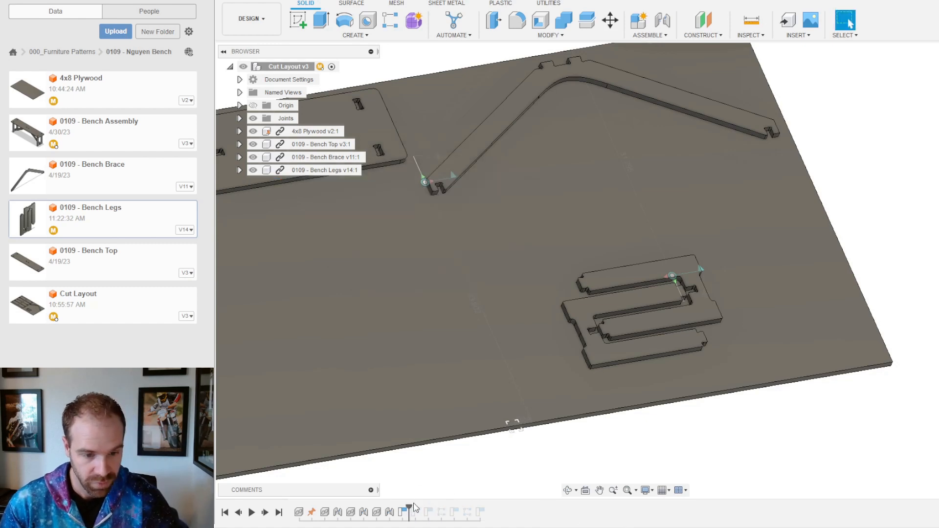
Step: Roll the timeline forward to the end and nudge the lower bench-leg group down the sheet
drag(411, 509, 507, 523)
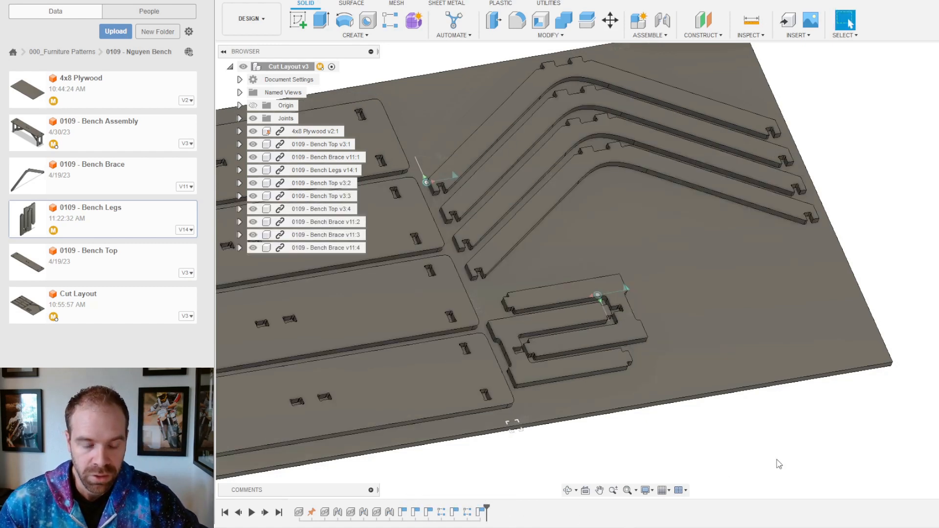
scroll(659, 352, down, 5)
shift+middle_drag(651, 319, 651, 319)
scroll(676, 352, up, 5)
drag(676, 352, 668, 361)
key(Escape)
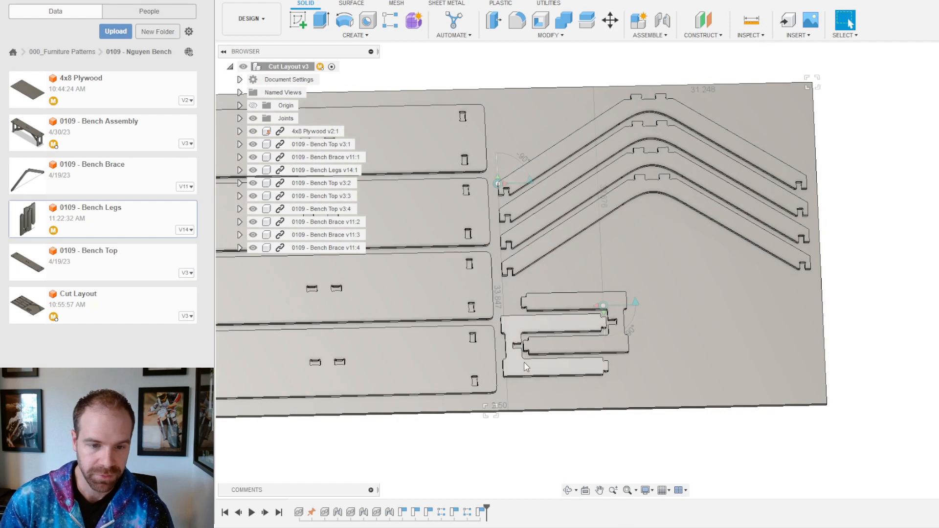
drag(526, 367, 525, 381)
scroll(624, 404, up, 3)
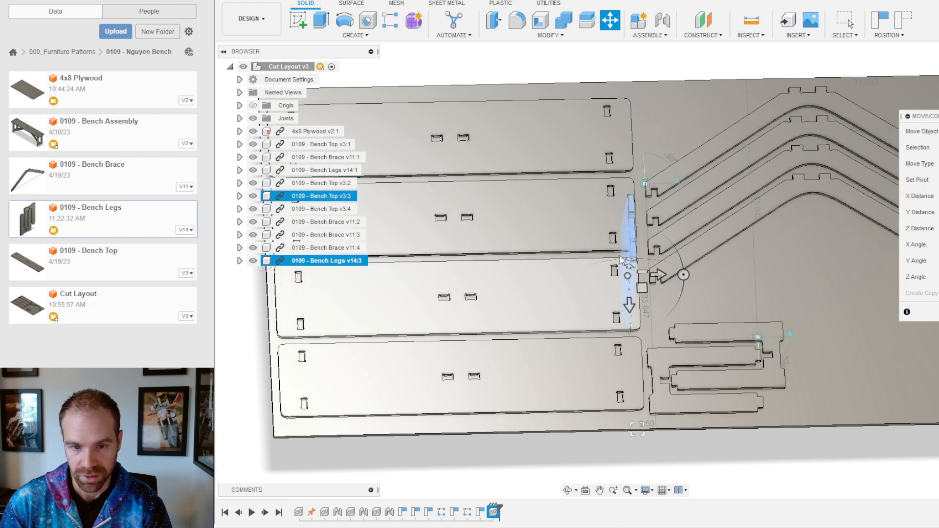
Step: Turn the Bench Legs v14:3 pair 90° and move it 14 in up the sheet
shift+middle_drag(690, 301, 668, 240)
click(665, 228)
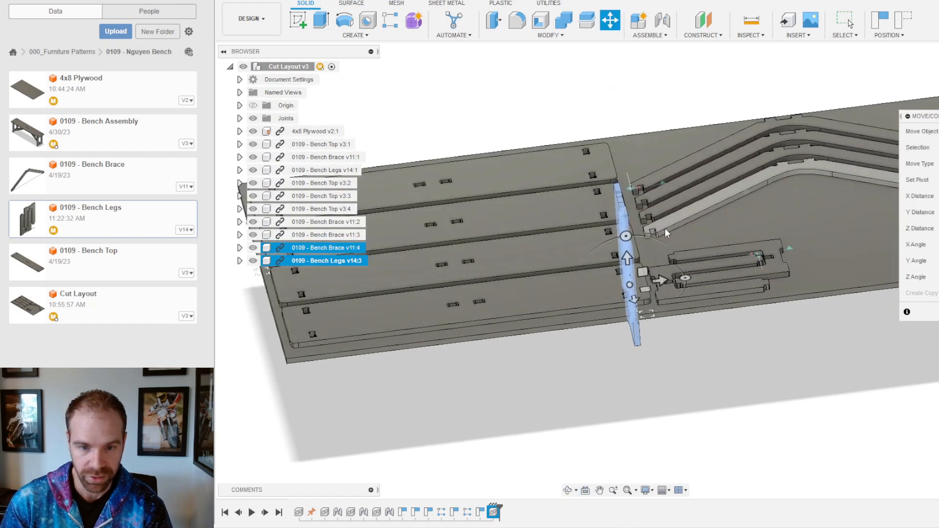
click(648, 233)
drag(626, 236, 511, 289)
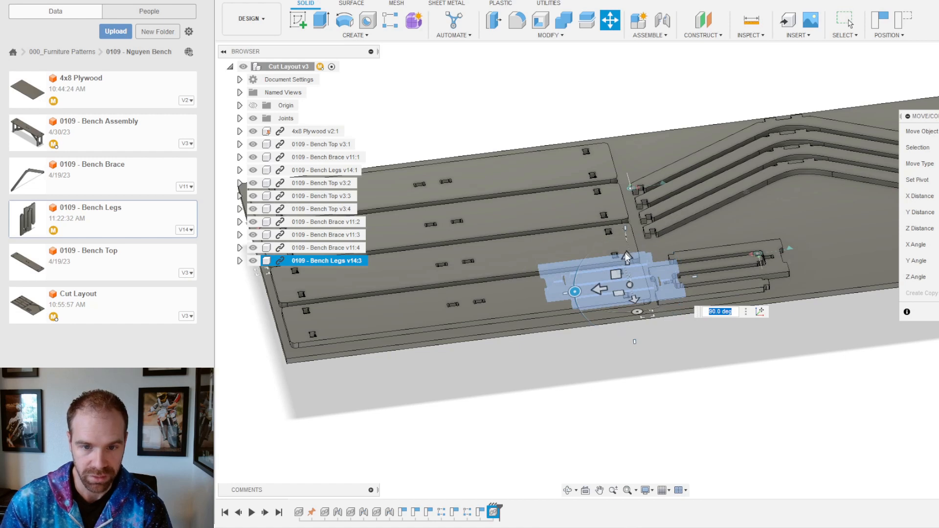
drag(628, 255, 722, 192)
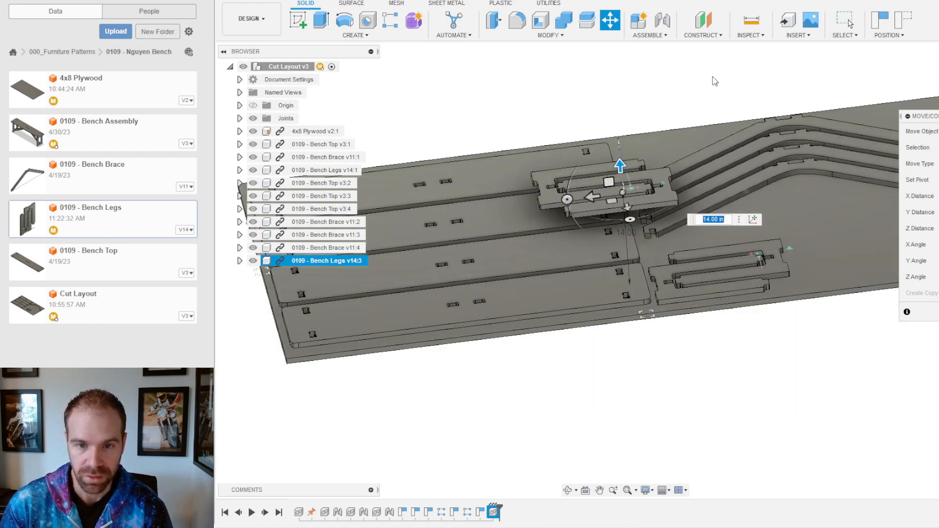
key(Return)
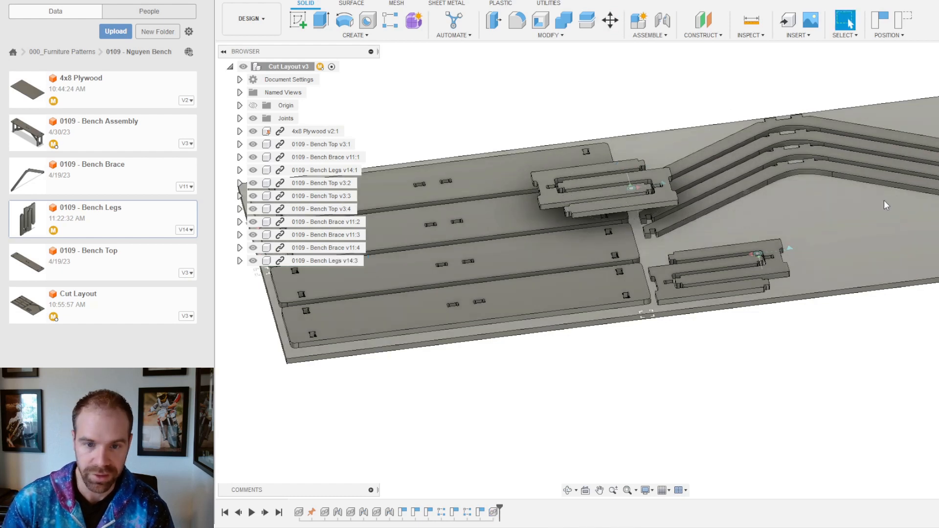
shift+middle_drag(559, 201, 808, 205)
click(658, 17)
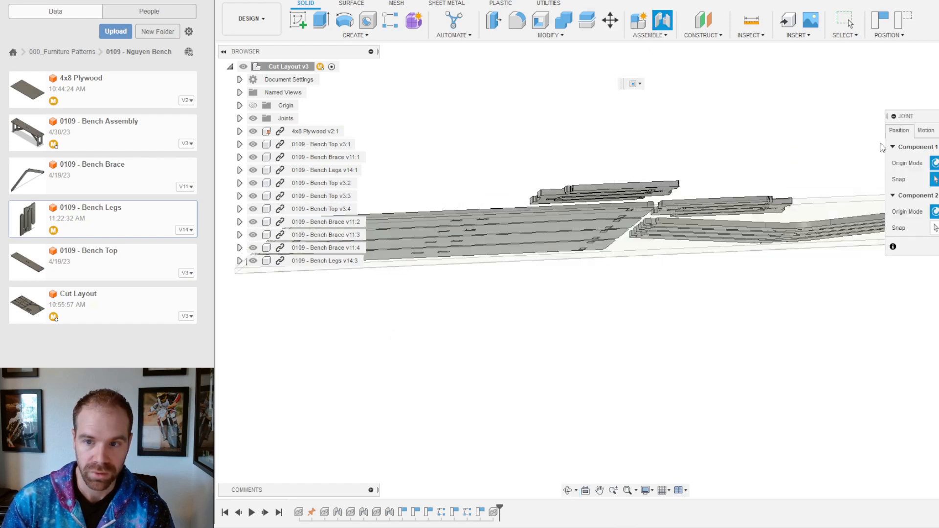
Step: Confirm the joint laying the second leg pair on the sheet and position it beside the braces
scroll(700, 184, up, 6)
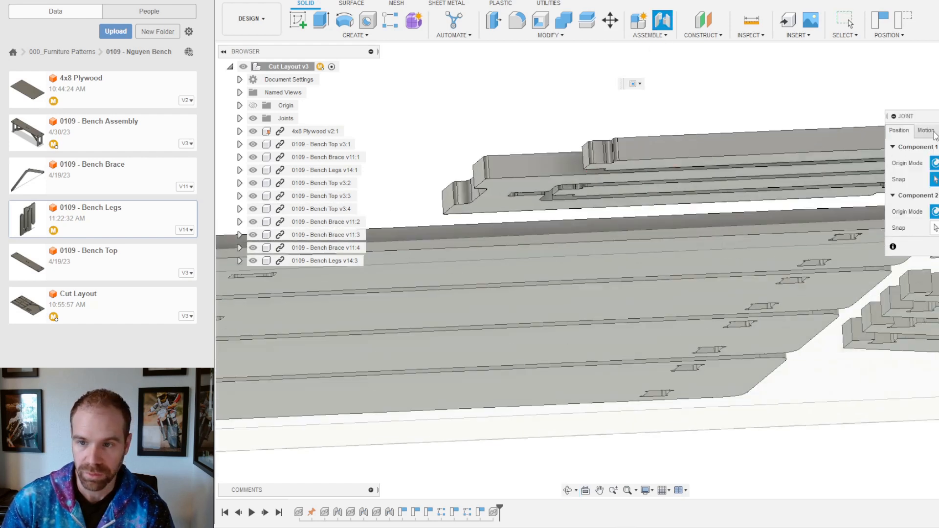
shift+middle_drag(484, 137, 499, 152)
scroll(512, 186, down, 6)
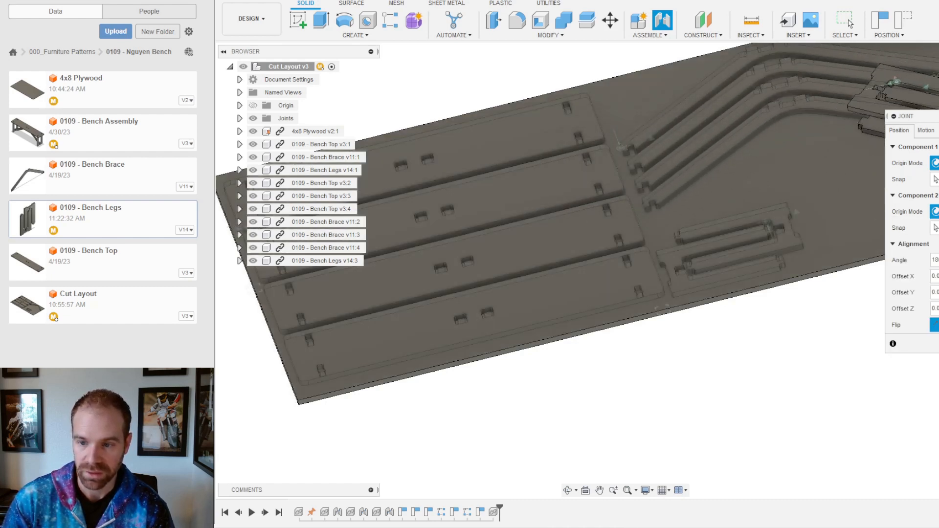
key(Return)
scroll(749, 208, down, 3)
scroll(806, 133, up, 5)
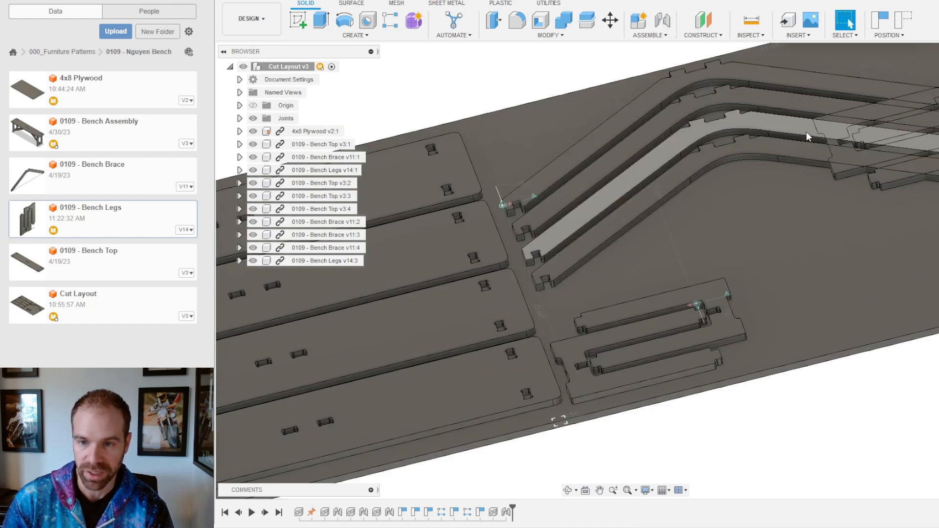
drag(833, 176, 760, 342)
scroll(770, 271, down, 3)
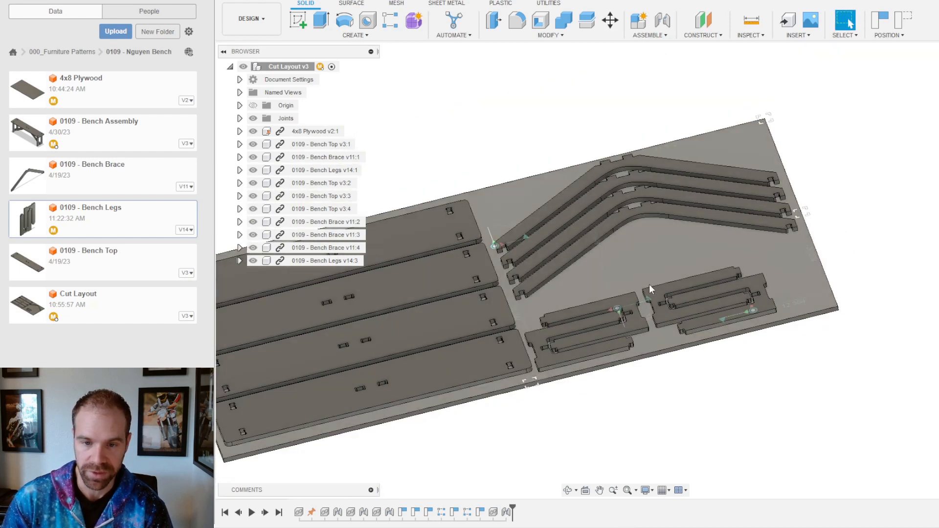
scroll(697, 288, up, 5)
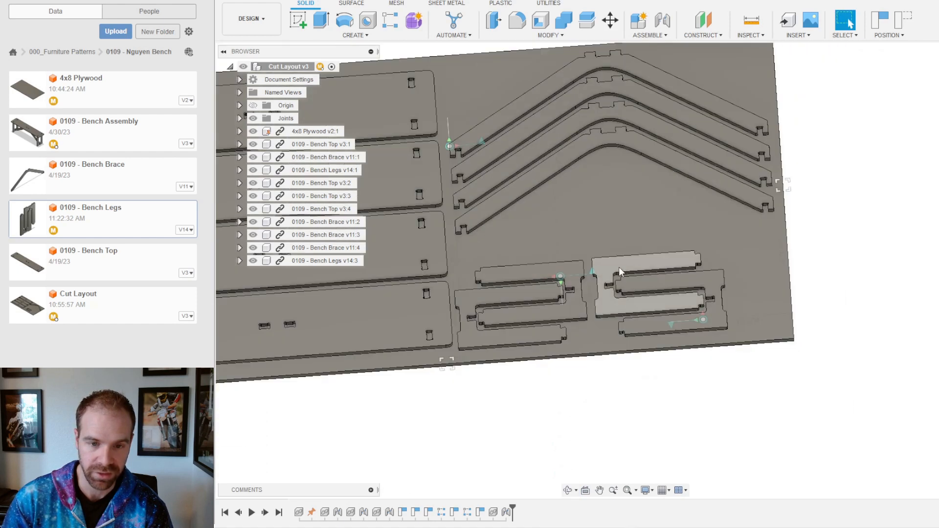
drag(618, 267, 646, 269)
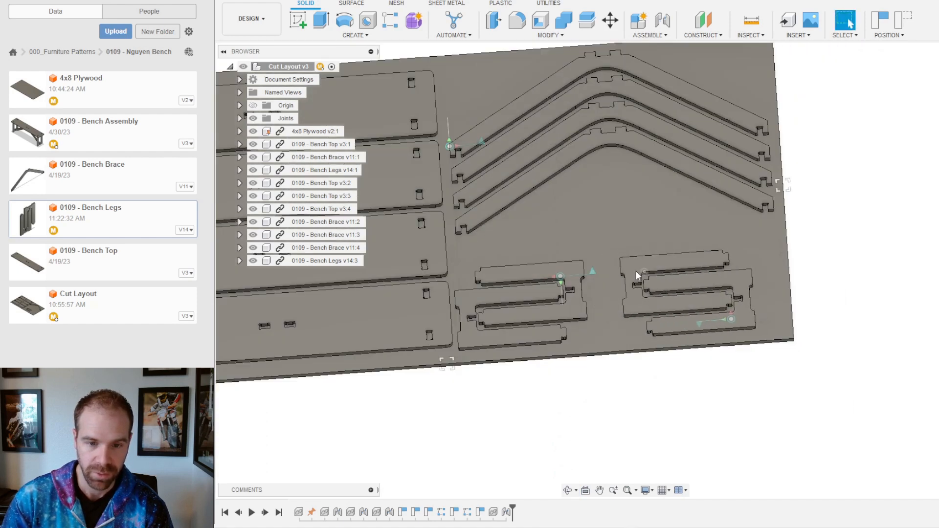
drag(568, 271, 618, 203)
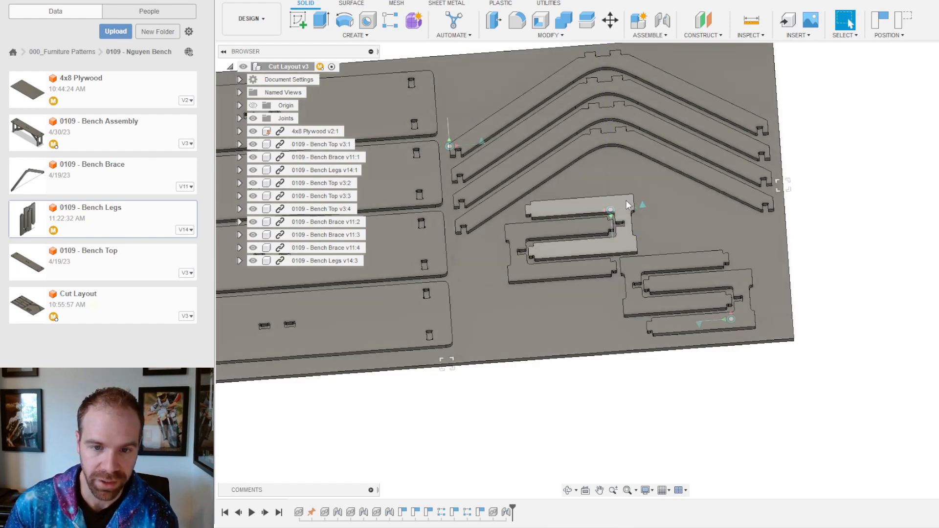
mouse_move(621, 200)
mouse_down()
mouse_move(583, 245)
mouse_move(601, 268)
mouse_up()
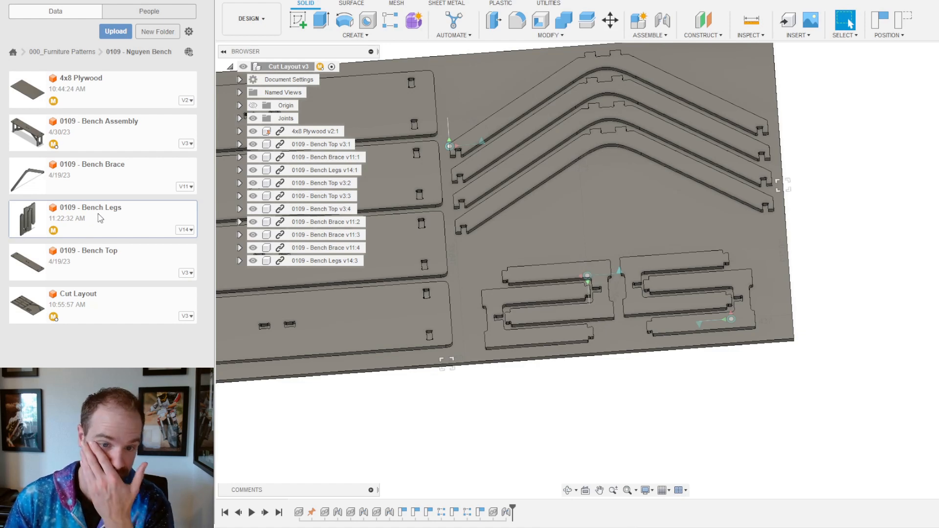
Step: Insert another Bench Legs copy, turned 90° and shifted 24 in up the sheet
drag(99, 223, 677, 224)
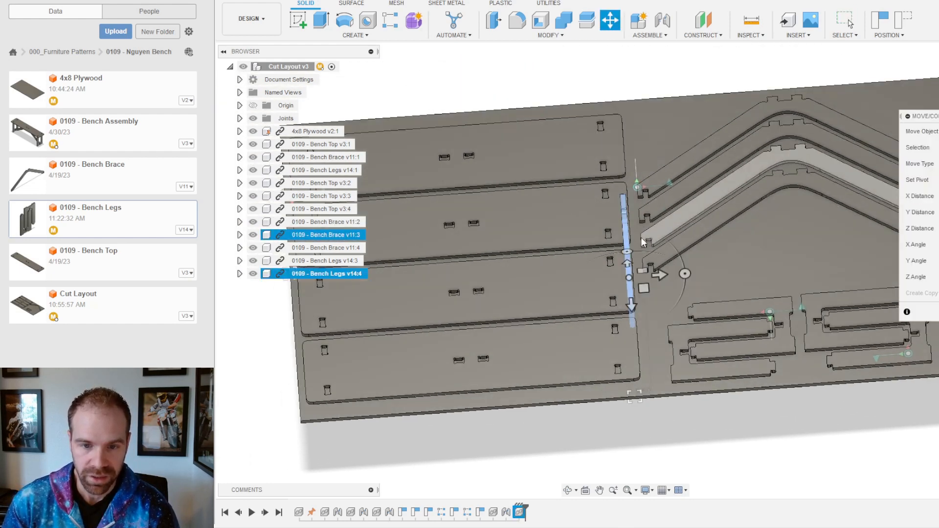
shift+middle_drag(642, 265, 639, 241)
drag(644, 236, 536, 274)
drag(628, 256, 627, 115)
click(850, 23)
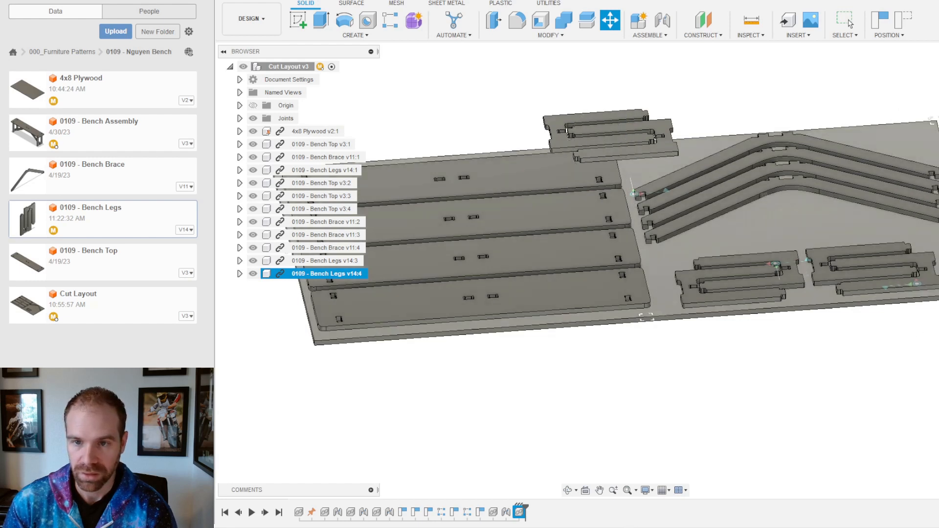
Step: Abandon an Align attempt and start a Joint on the new legs, discarding a misplaced brace target
click(552, 35)
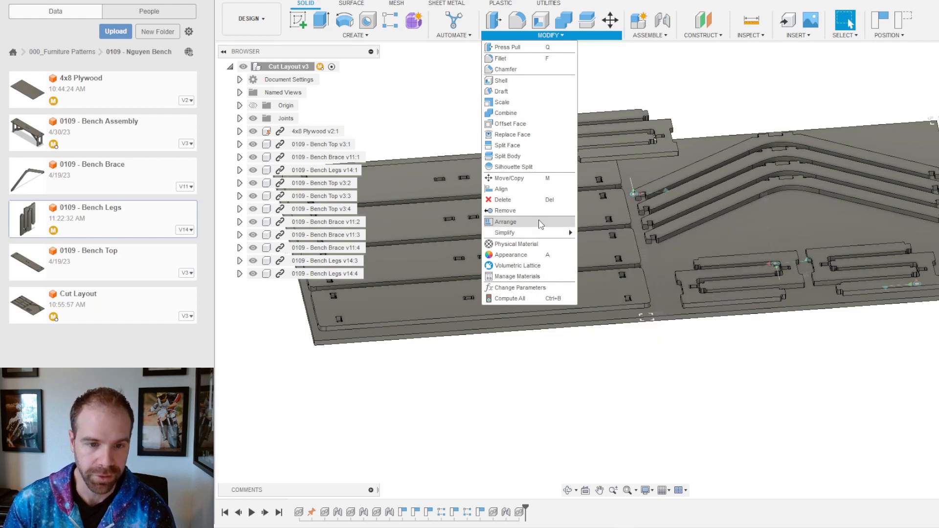
click(510, 192)
key(Escape)
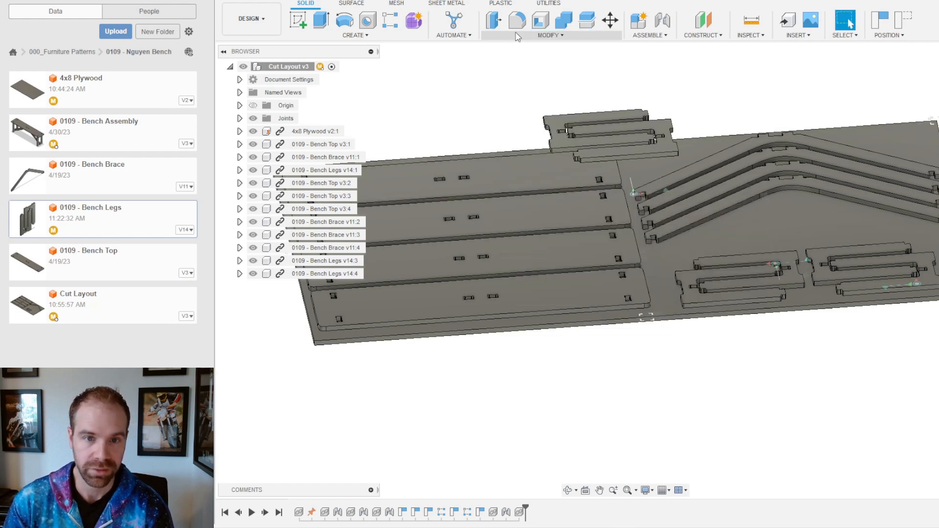
click(663, 21)
shift+middle_drag(778, 232, 791, 185)
scroll(592, 136, up, 5)
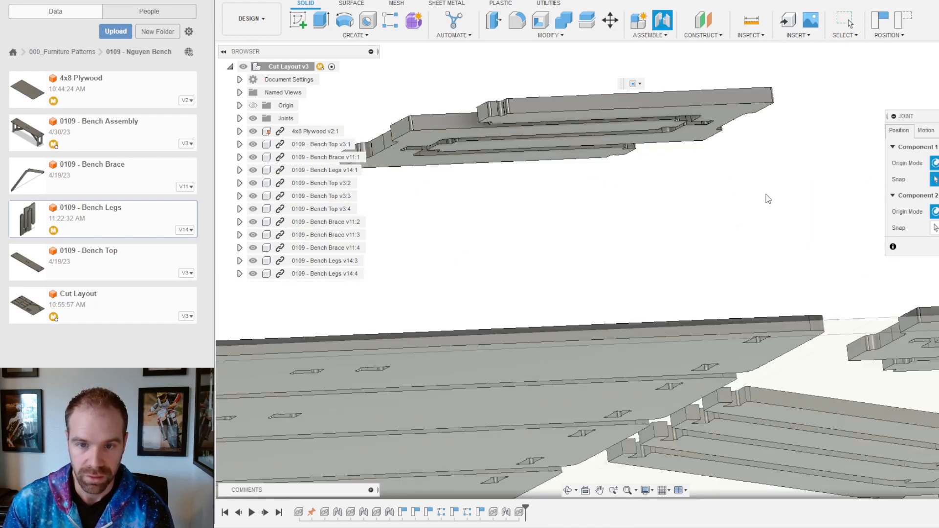
scroll(644, 298, down, 5)
shift+middle_drag(678, 313, 655, 371)
scroll(655, 371, down, 3)
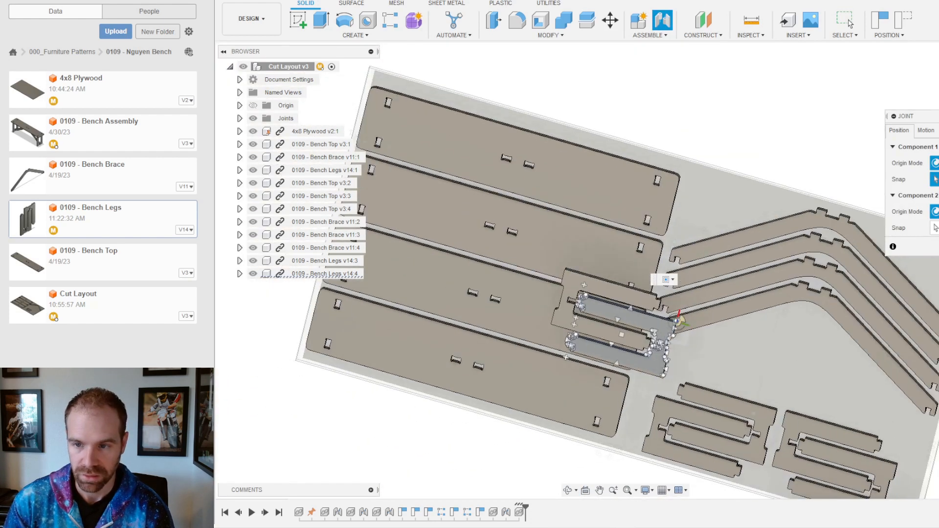
click(791, 362)
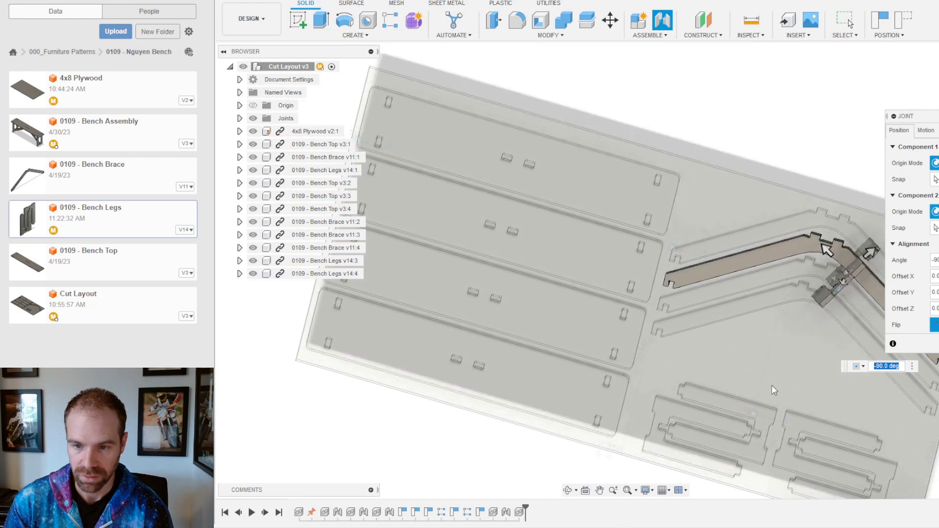
shift+middle_drag(778, 372, 806, 319)
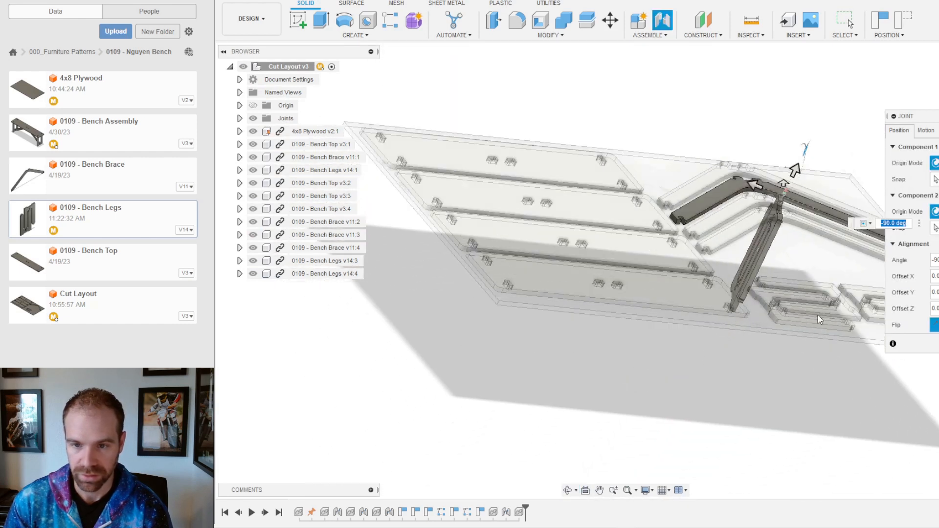
key(Return)
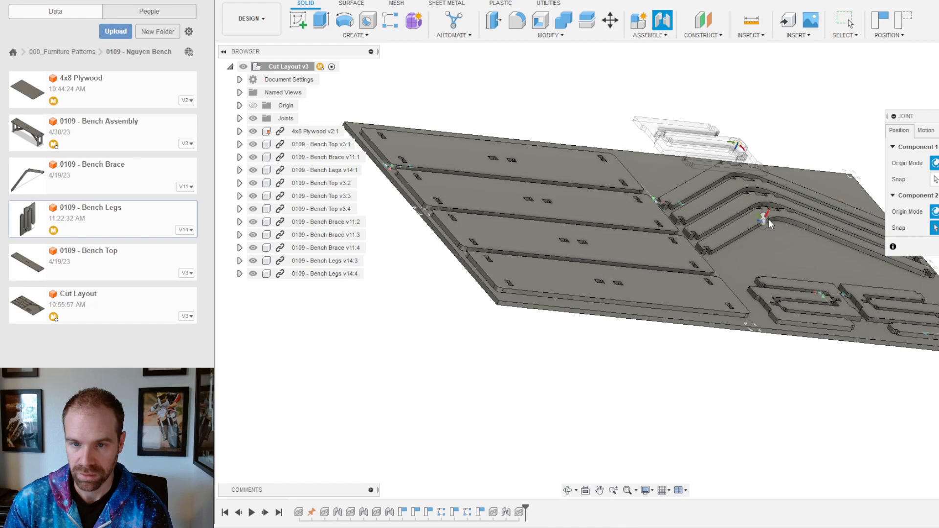
Step: Joint the Bench Legs v14:4 pair flat onto the sheet and slide it right and down
scroll(792, 259, up, 3)
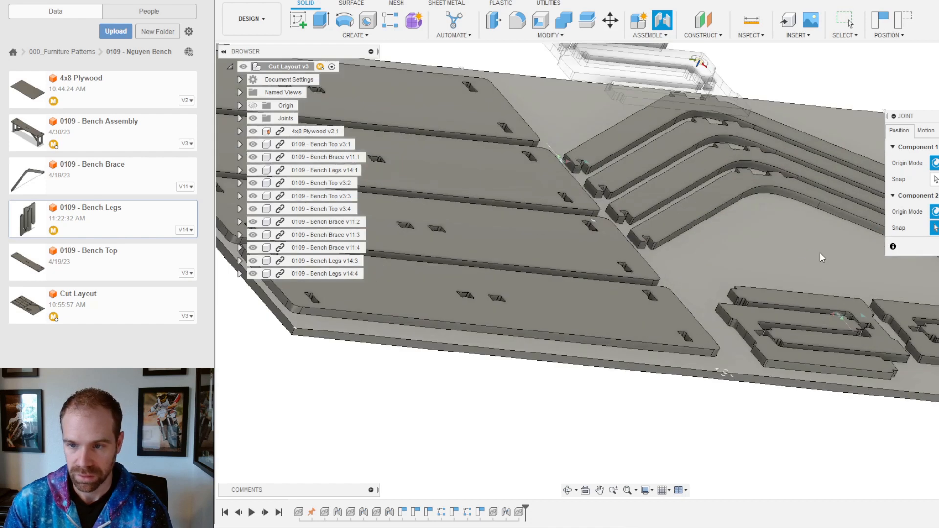
click(811, 271)
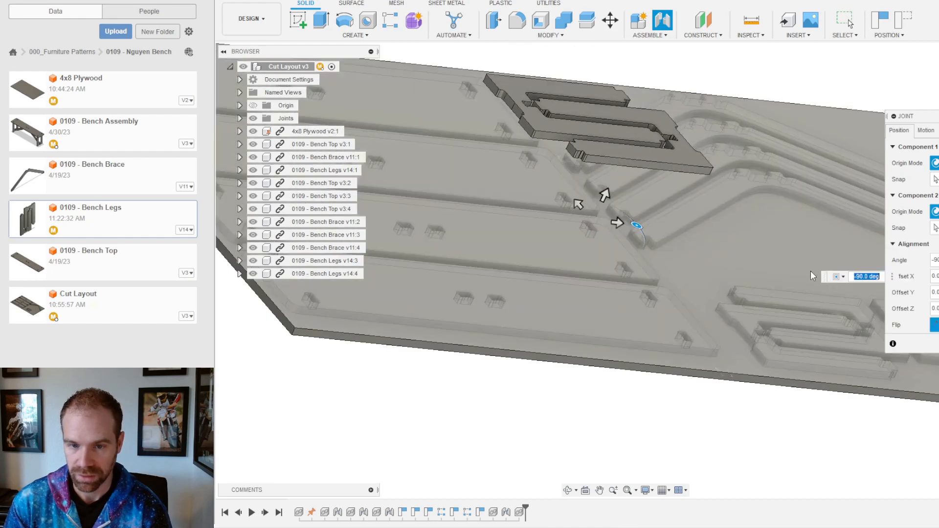
key(Return)
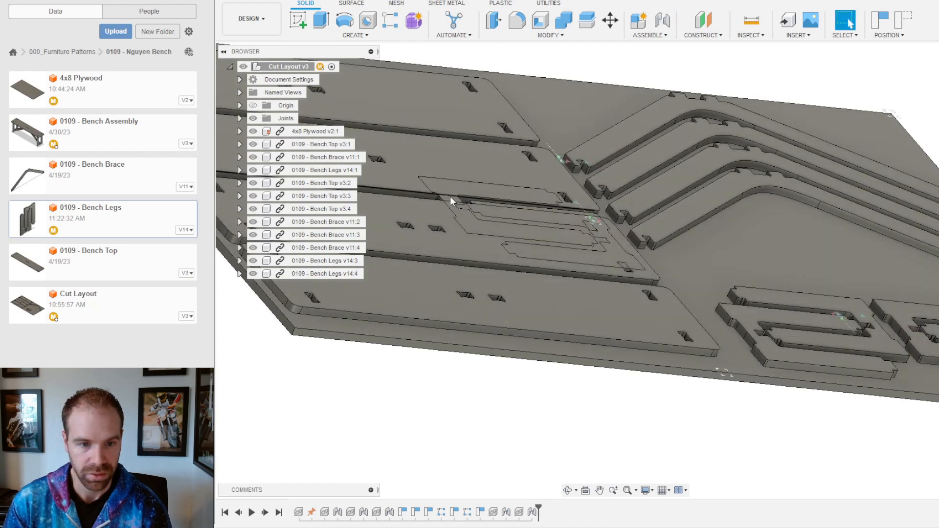
scroll(451, 197, up, 5)
scroll(450, 201, down, 8)
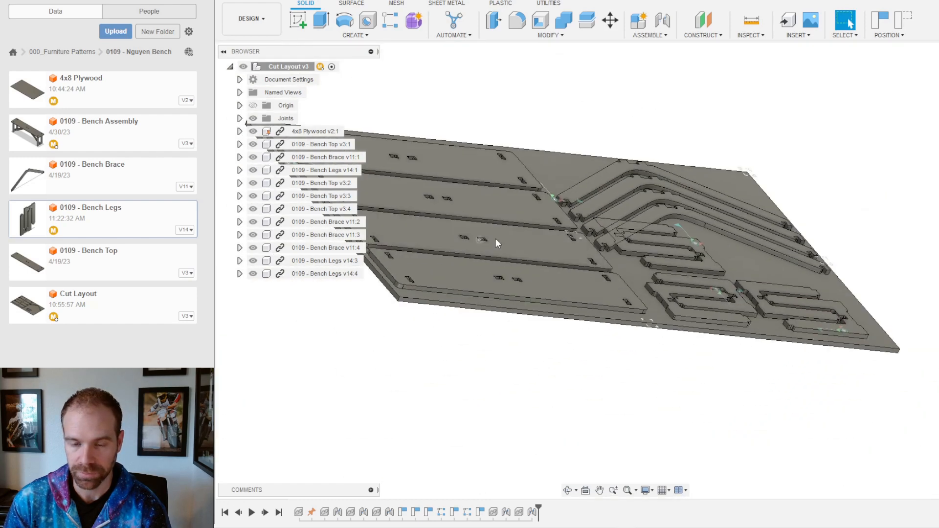
scroll(802, 266, up, 5)
shift+middle_drag(801, 267, 685, 314)
scroll(685, 314, down, 4)
shift+middle_drag(638, 295, 565, 266)
drag(619, 280, 665, 300)
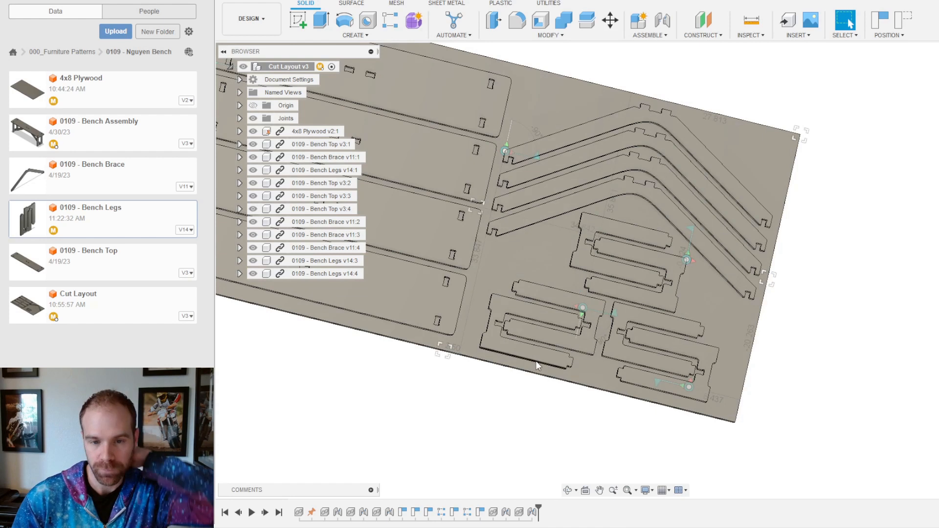
Step: Move a bench-leg pair up over the braces toward the sheet's top edge
scroll(563, 370, down, 3)
shift+middle_drag(617, 337, 633, 317)
scroll(574, 265, down, 2)
scroll(492, 213, up, 3)
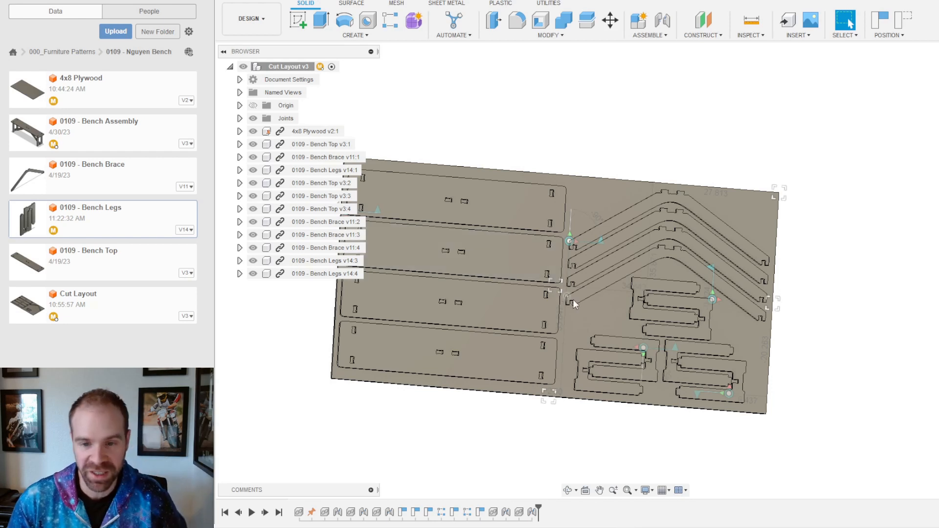
scroll(715, 296, up, 3)
shift+middle_drag(522, 290, 618, 175)
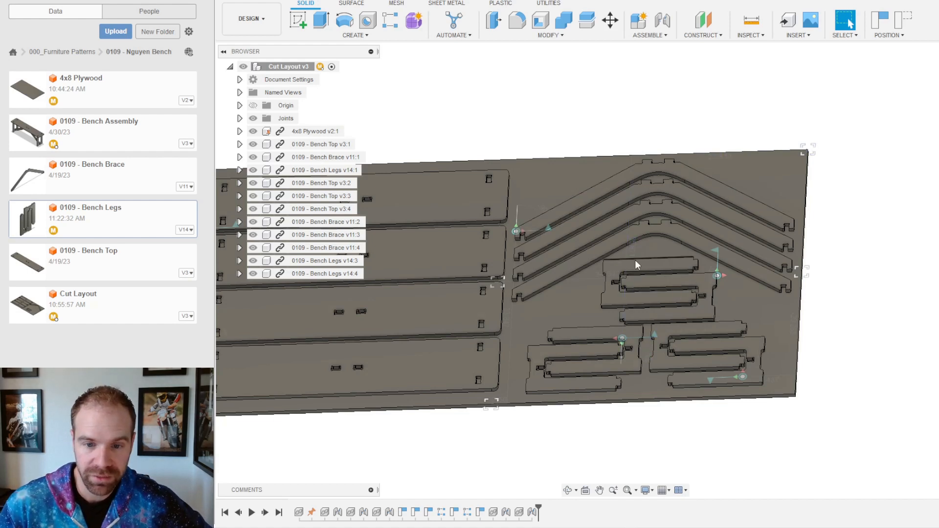
drag(637, 266, 538, 162)
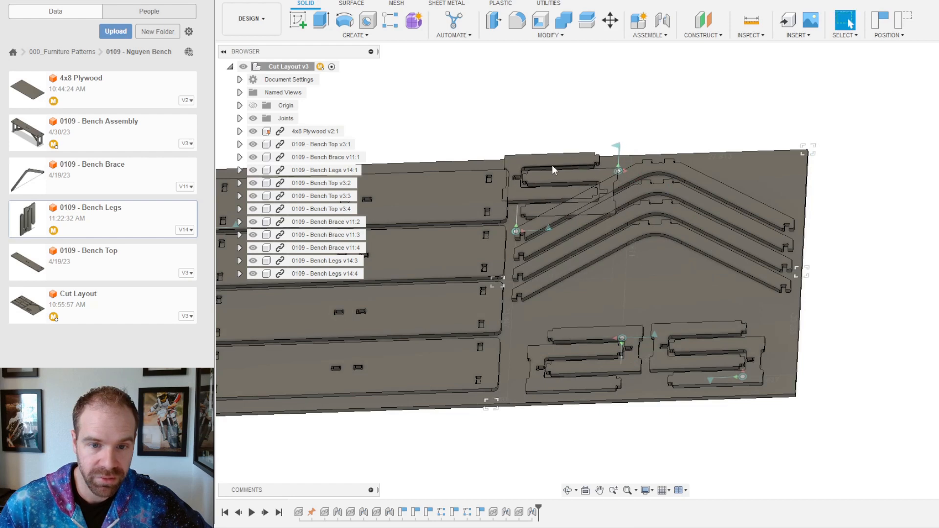
Step: Nudge the leg pair slightly right and down, then orbit to inspect the layout
scroll(559, 154, up, 5)
mouse_move(559, 154)
shift+middle_down()
mouse_move(566, 196)
mouse_move(558, 155)
shift+middle_up()
drag(556, 151, 577, 161)
scroll(556, 249, down, 5)
scroll(640, 336, up, 2)
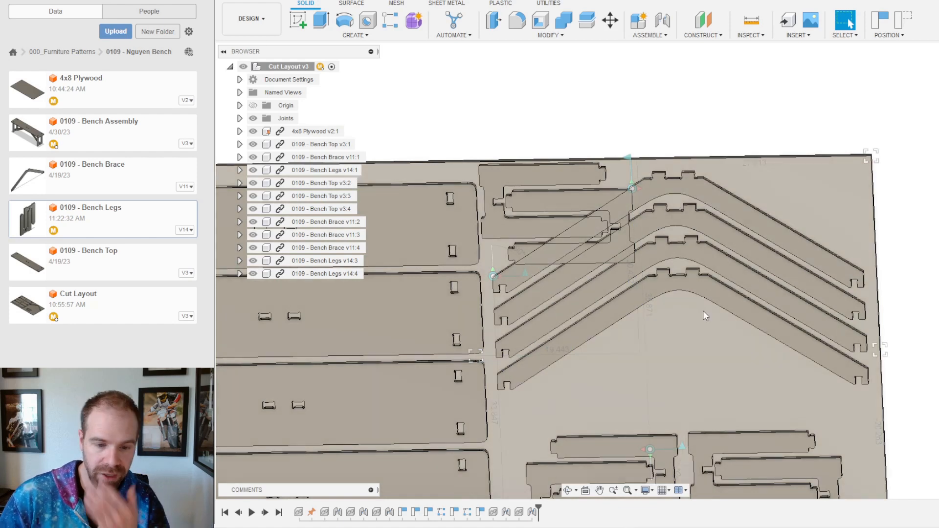
shift+middle_drag(693, 324, 701, 302)
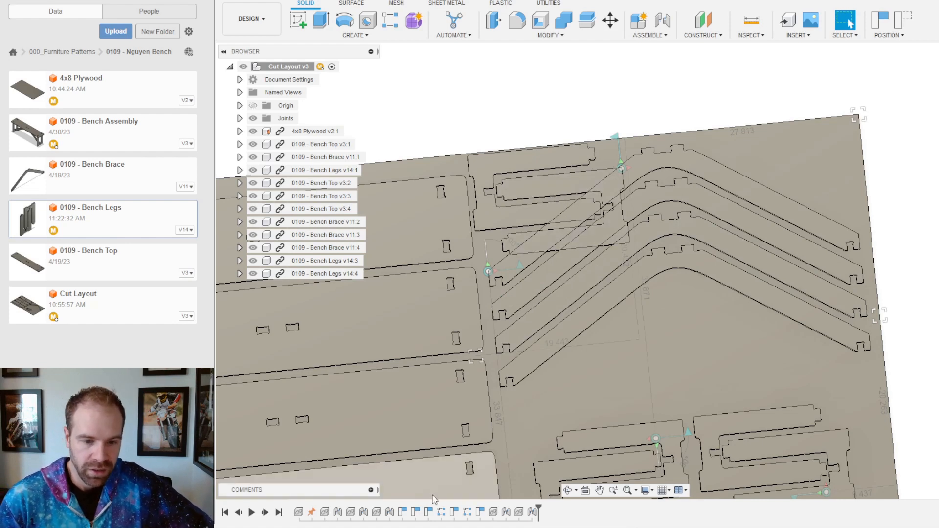
Step: Roll the timeline back from Planar 7 to before the extra brace copies existed
click(532, 513)
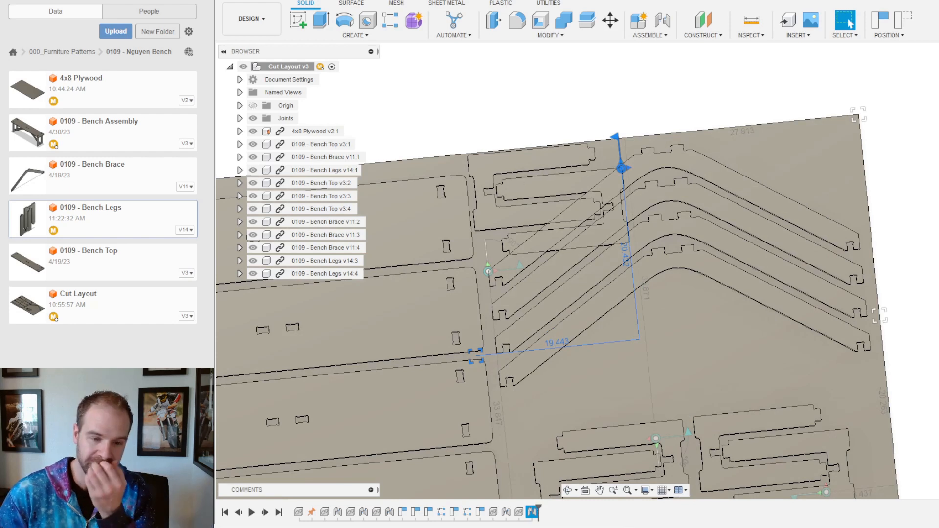
mouse_move(537, 507)
mouse_down()
mouse_move(447, 507)
mouse_move(450, 513)
mouse_up()
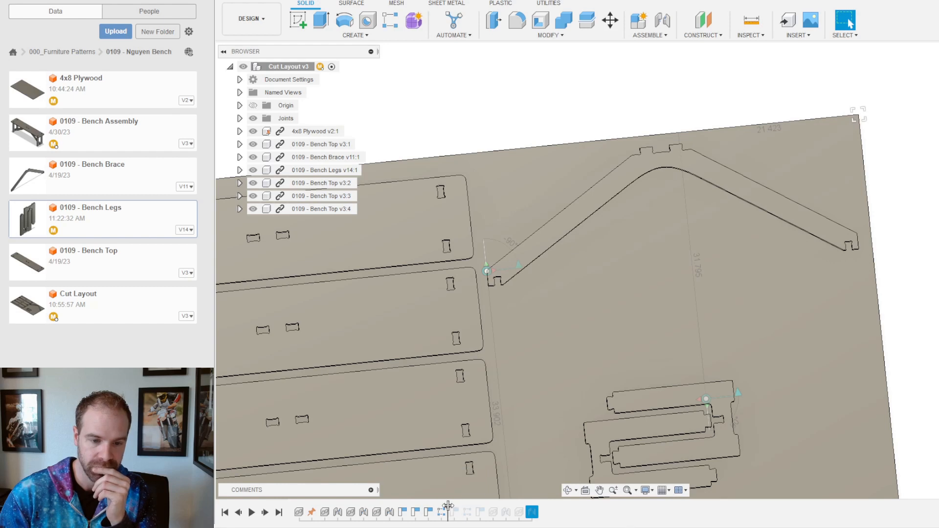
drag(448, 509, 473, 511)
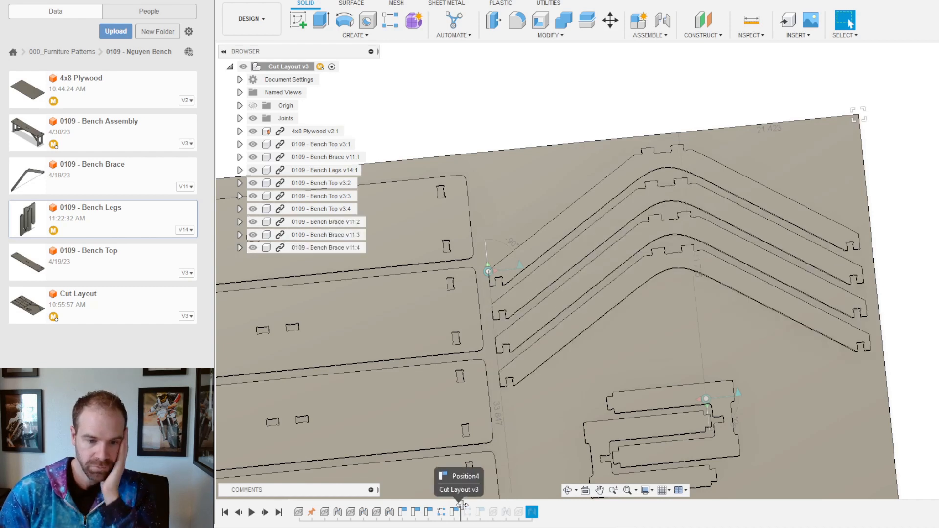
drag(462, 506, 462, 506)
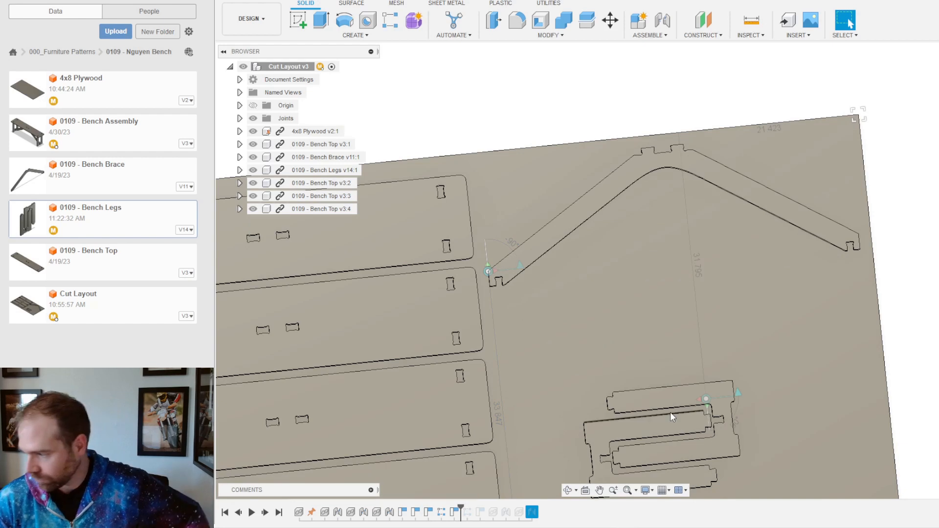
Step: Move the leg pair to the upper middle of the sheet along the top edge
scroll(677, 307, down, 2)
shift+middle_drag(630, 312, 620, 304)
scroll(634, 348, up, 4)
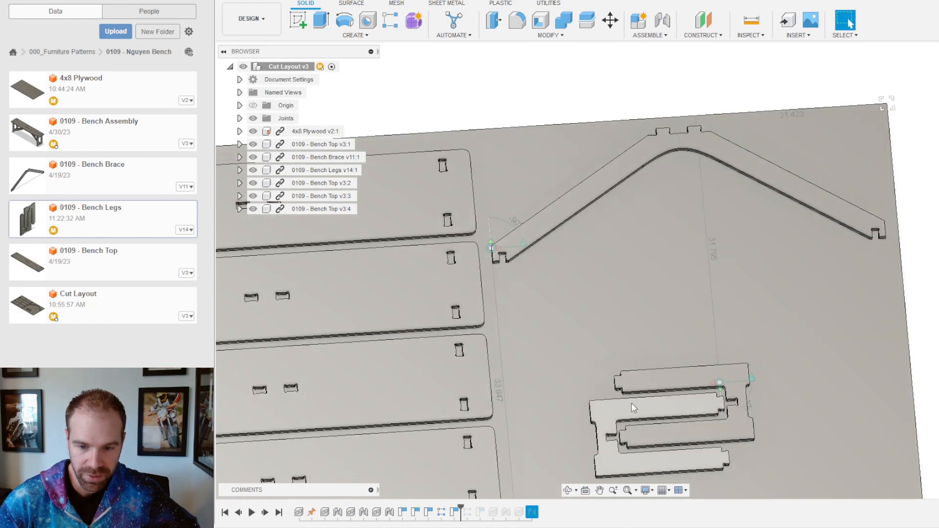
drag(611, 420, 566, 188)
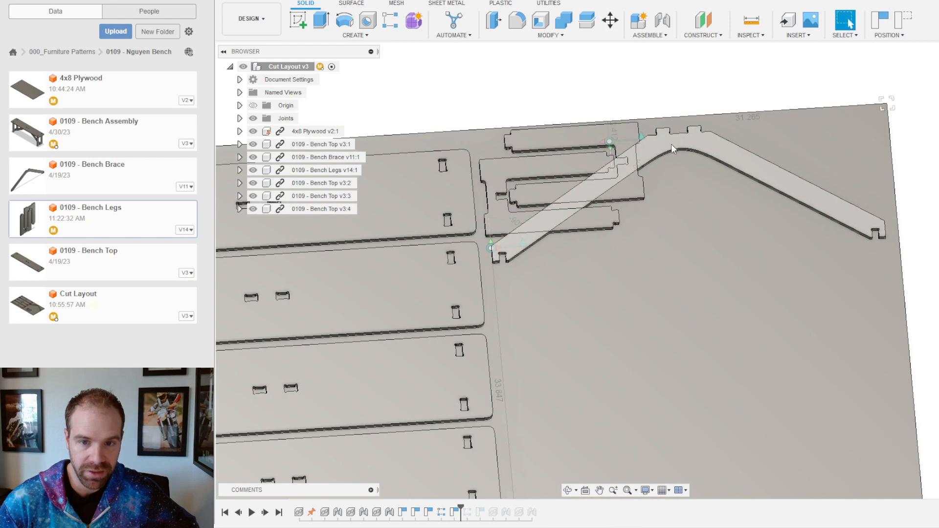
Step: Lower the brace just below the leg pair and return to a top-down view
drag(670, 146, 679, 213)
scroll(657, 230, down, 4)
shift+middle_drag(768, 214, 754, 231)
scroll(679, 215, up, 5)
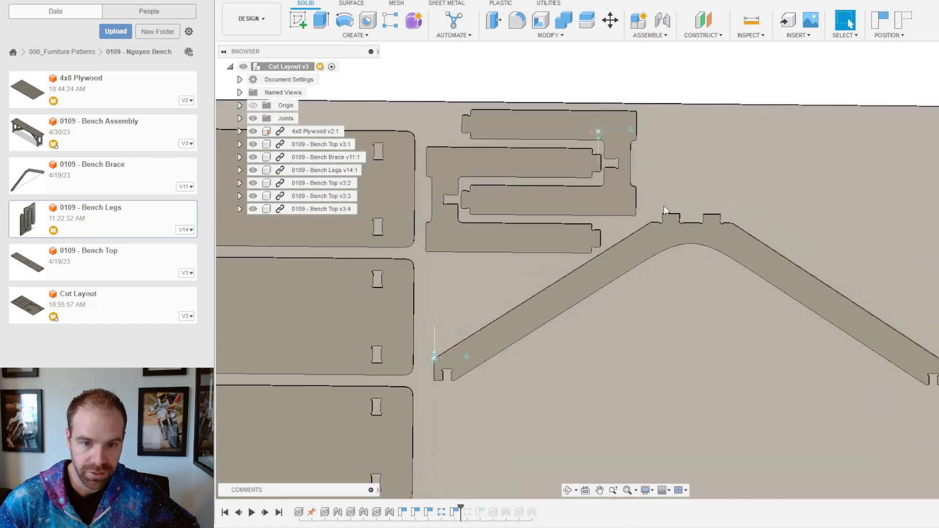
key(Escape)
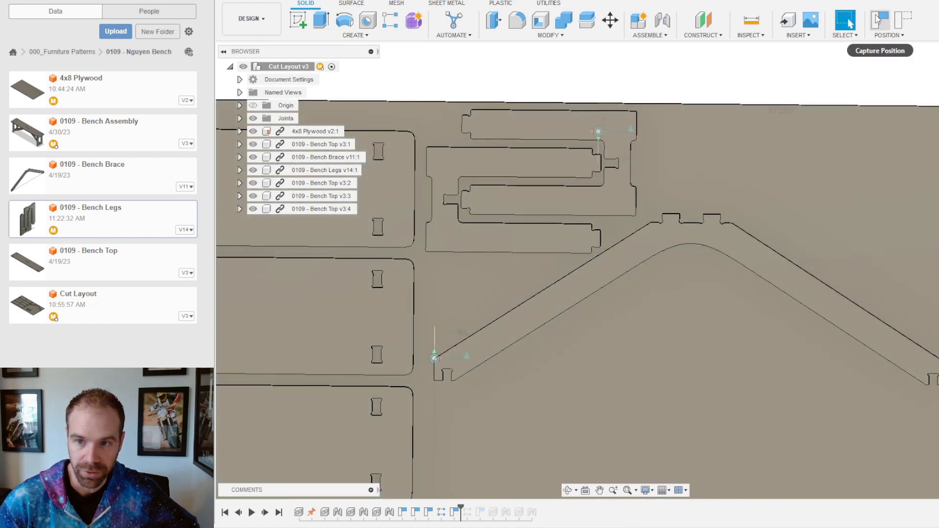
scroll(585, 327, down, 6)
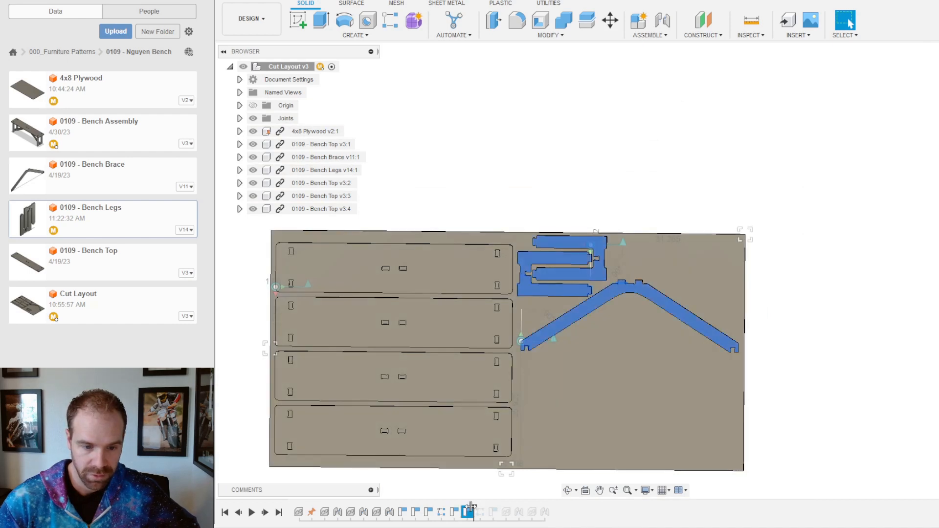
Step: Delete the stray leg Position feature from the timeline
drag(474, 509, 552, 509)
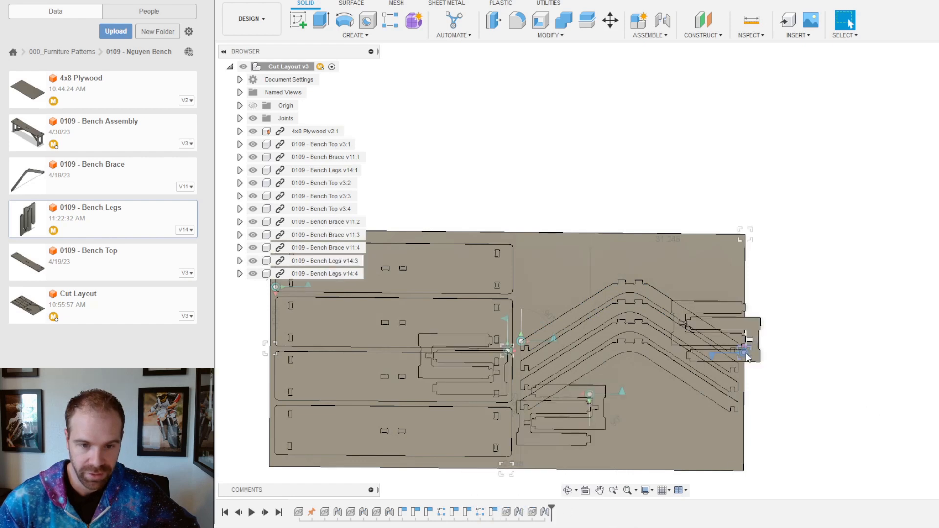
mouse_move(549, 509)
mouse_down()
mouse_move(487, 509)
mouse_move(497, 522)
mouse_up()
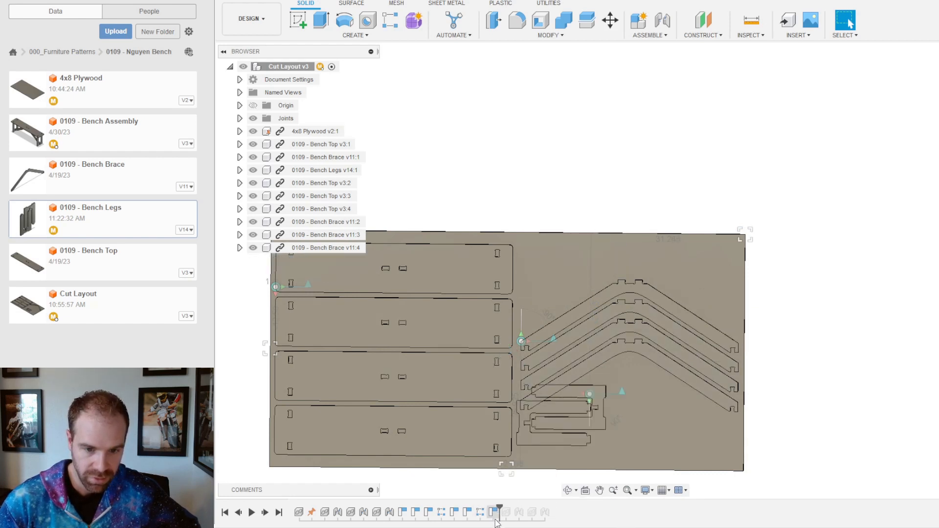
click(491, 518)
key(Delete)
Step: Restore the pasted leg copy and move it to the sheet's bottom-right
drag(488, 509, 499, 512)
drag(478, 355, 665, 447)
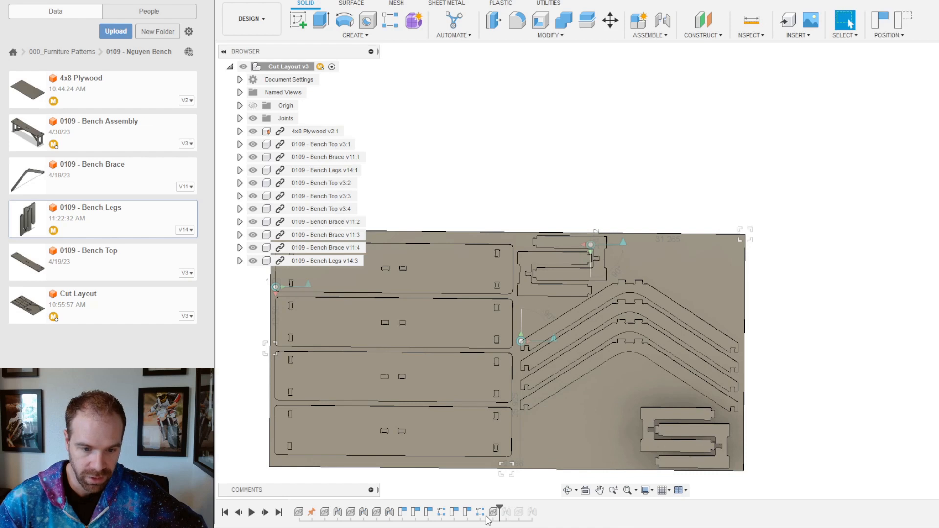
drag(498, 507, 511, 506)
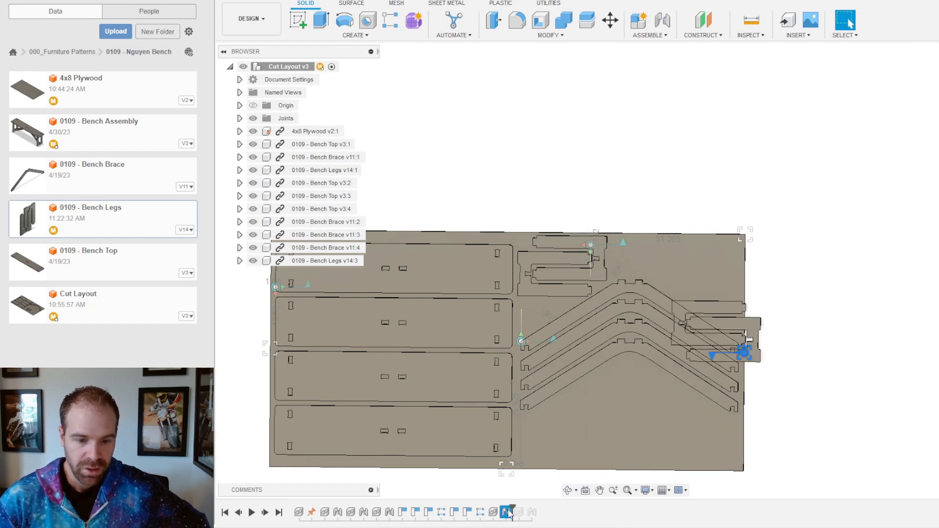
drag(753, 327, 721, 431)
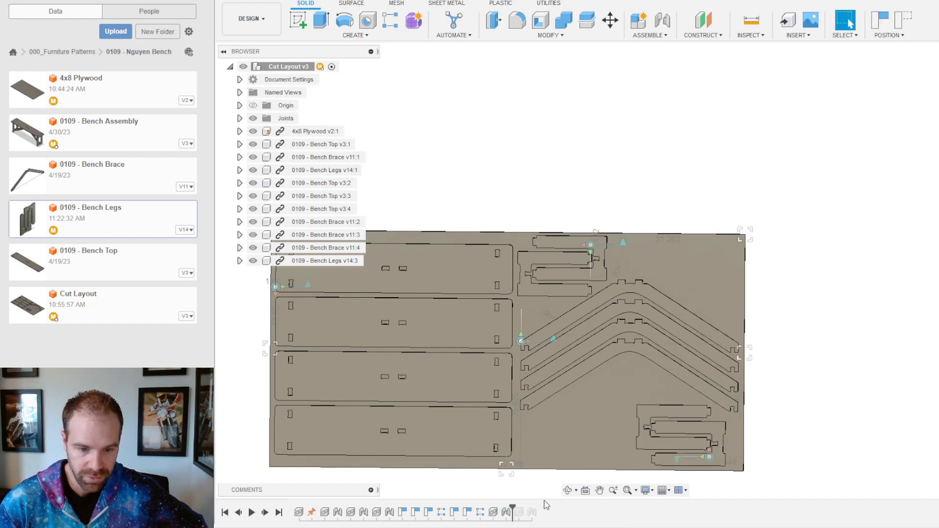
Step: Fit the fourth leg copy into the bottom-right gap and another pair into the top-right
drag(512, 506, 525, 511)
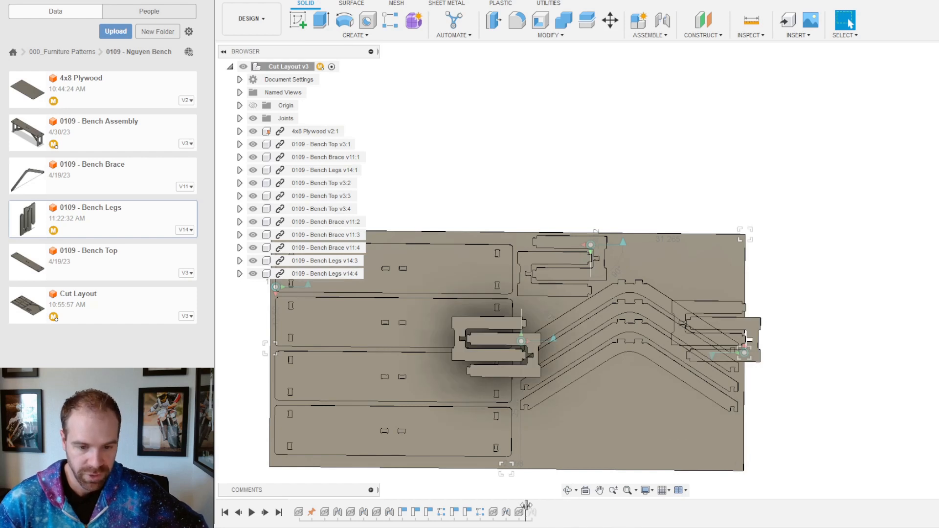
drag(526, 506, 542, 509)
drag(760, 331, 718, 427)
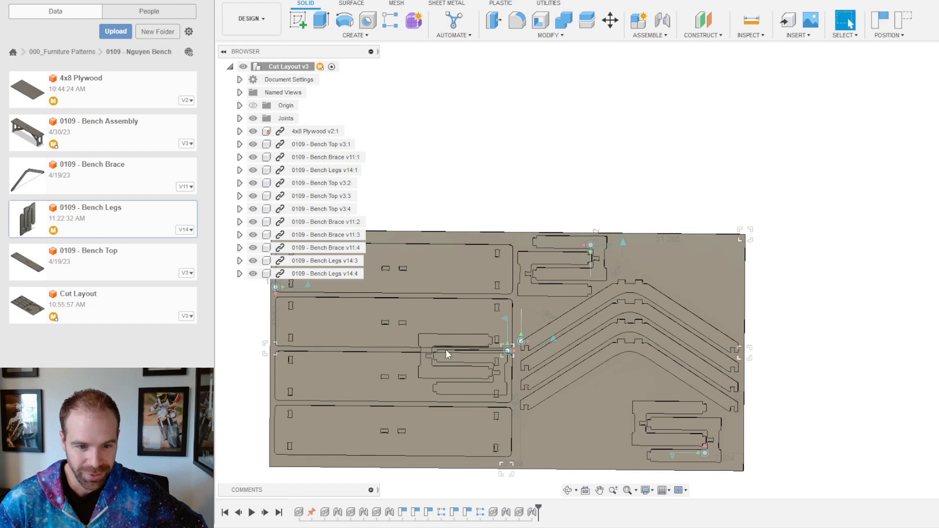
scroll(426, 348, up, 2)
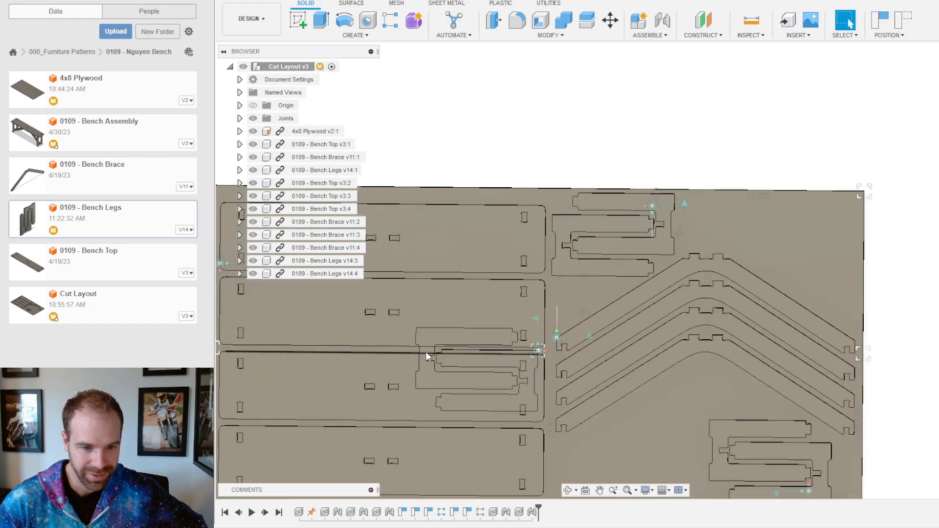
drag(424, 350, 750, 215)
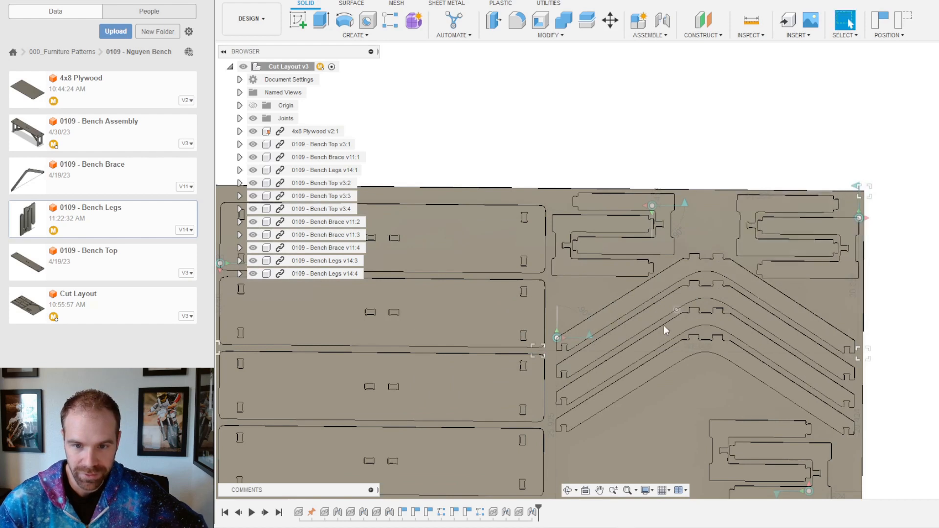
Step: Insert another Bench Legs part from the Data panel into the layout
scroll(665, 343, down, 3)
scroll(677, 417, up, 3)
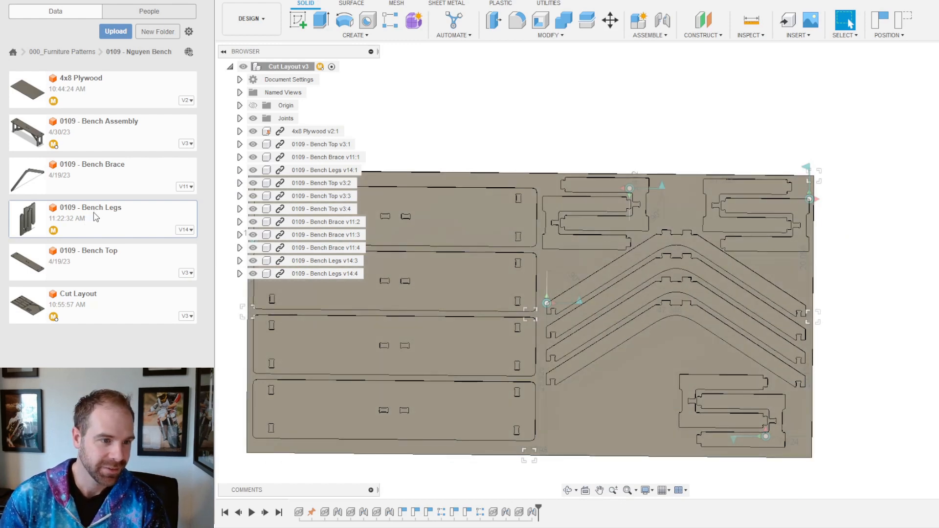
drag(109, 225, 738, 116)
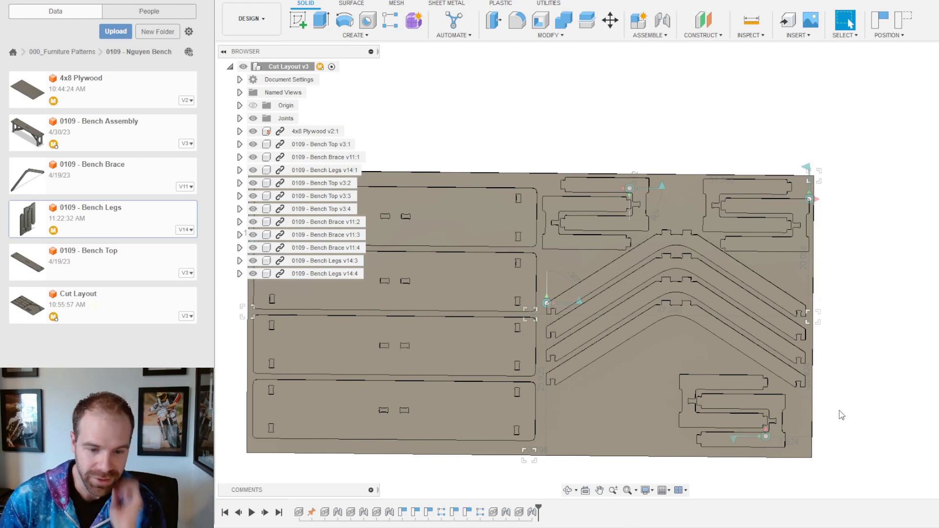
shift+middle_drag(714, 442, 532, 283)
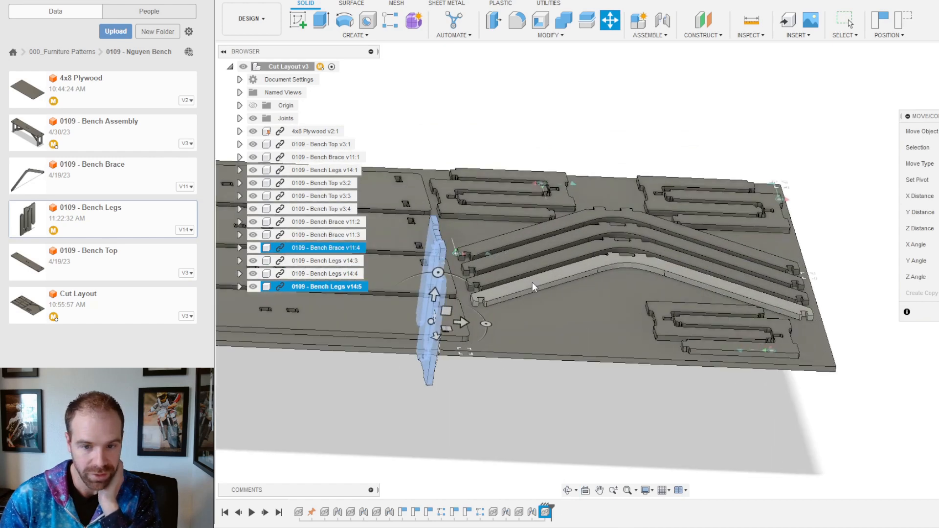
Step: Rotate the new Bench Legs v14:5 copy -90° to lie flat and slide it back across the sheet
shift+drag(516, 321, 516, 322)
mouse_move(516, 322)
shift+middle_down()
mouse_move(544, 326)
mouse_move(542, 344)
mouse_move(589, 308)
mouse_move(530, 340)
mouse_move(518, 319)
shift+middle_up()
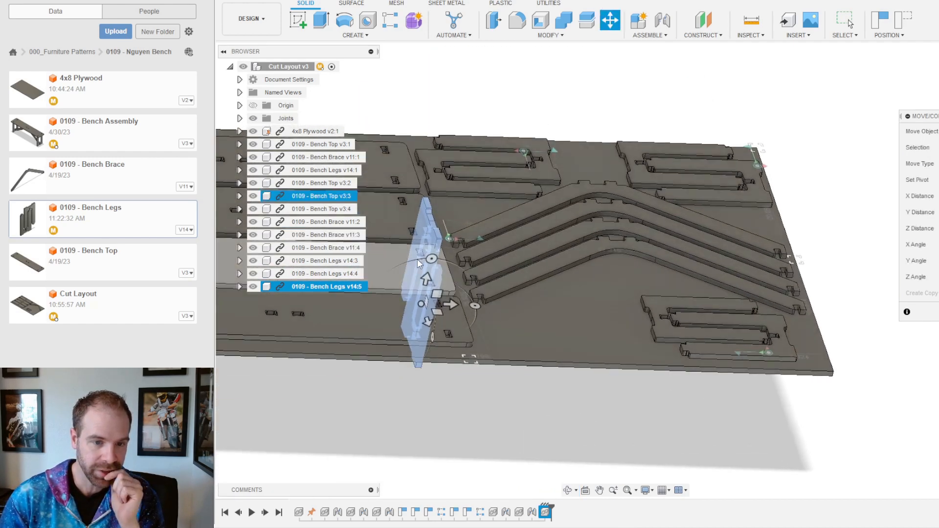
drag(431, 258, 479, 294)
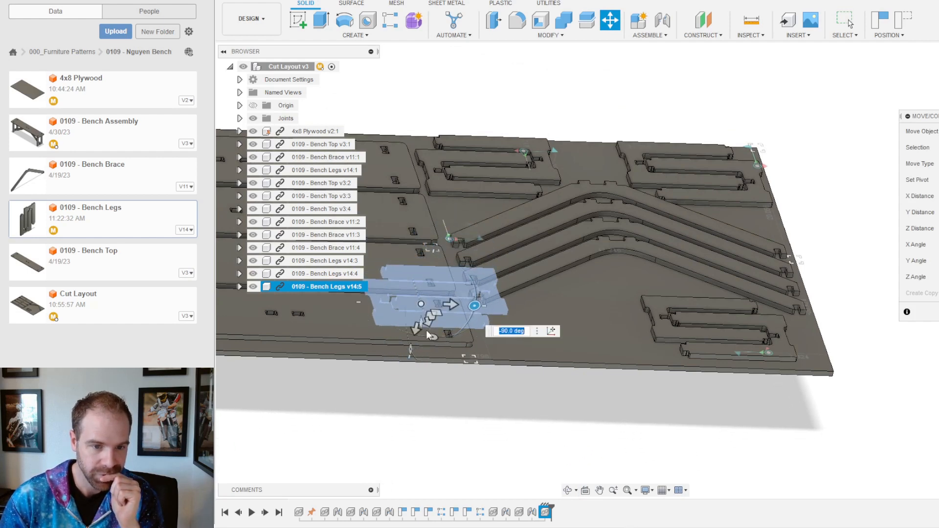
drag(416, 329, 443, 208)
key(Return)
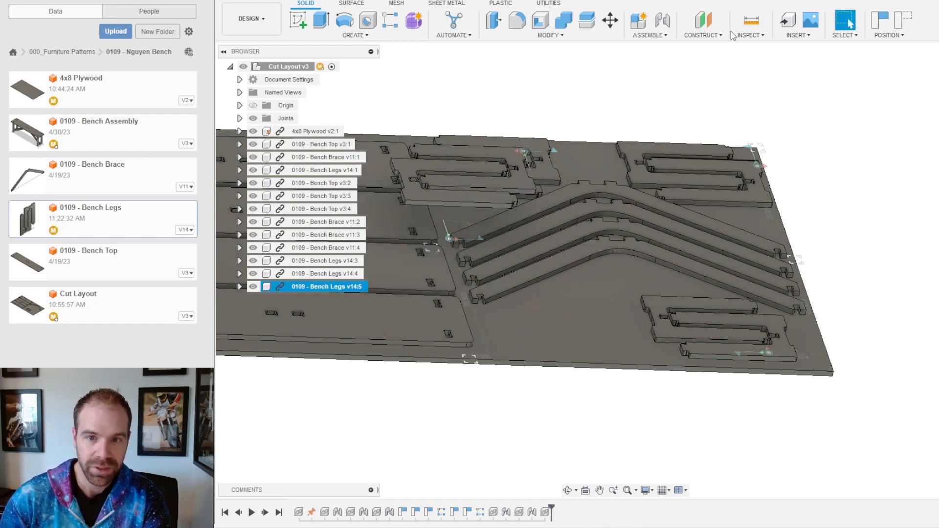
click(661, 23)
Step: Joint the Bench Legs v14:5 copy flat onto the plywood top face
scroll(494, 142, up, 6)
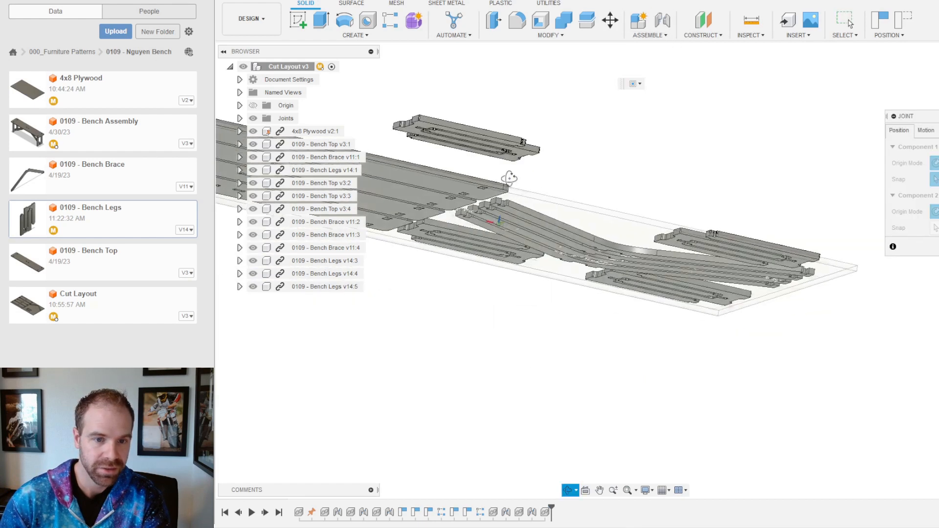
scroll(493, 142, up, 4)
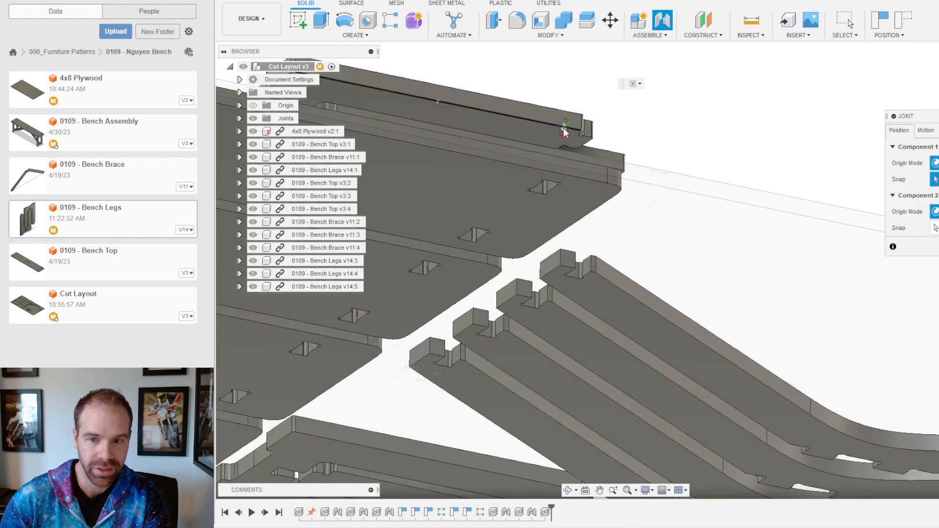
click(523, 137)
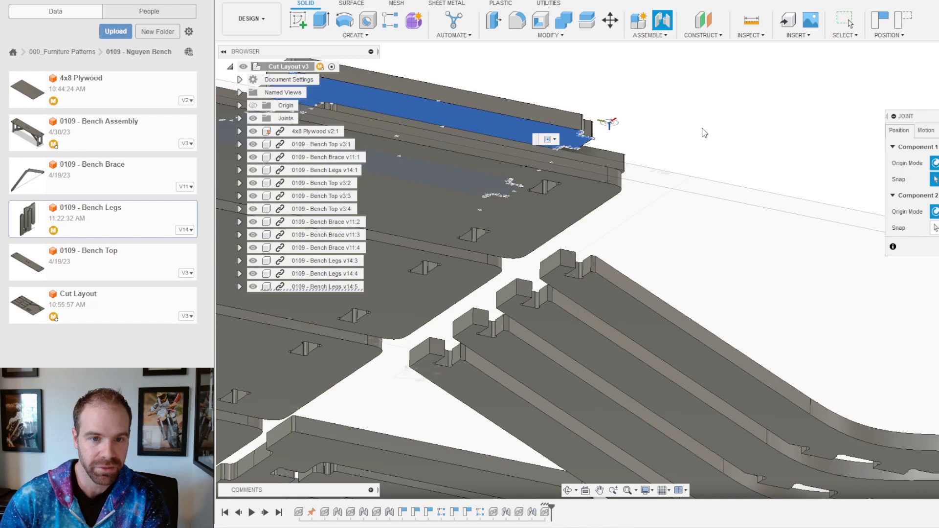
click(580, 146)
shift+middle_drag(698, 131, 684, 184)
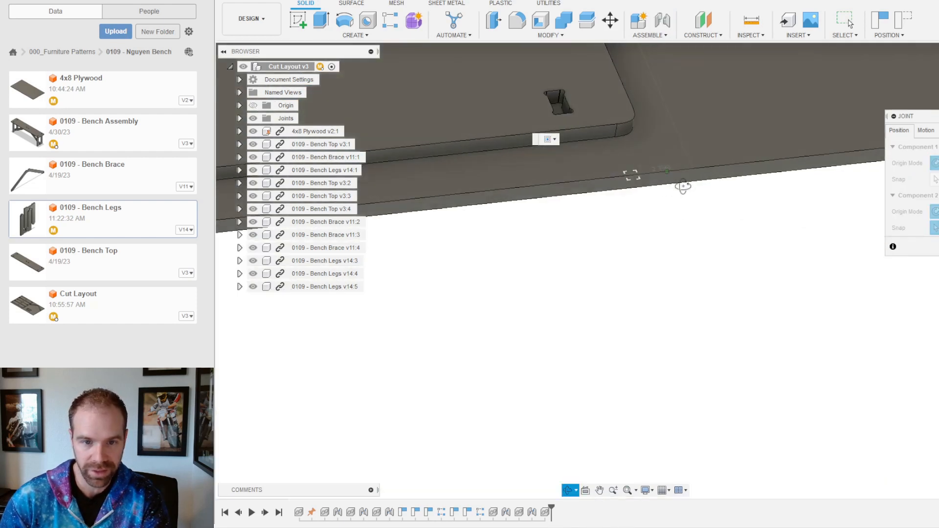
scroll(581, 181, down, 4)
click(736, 143)
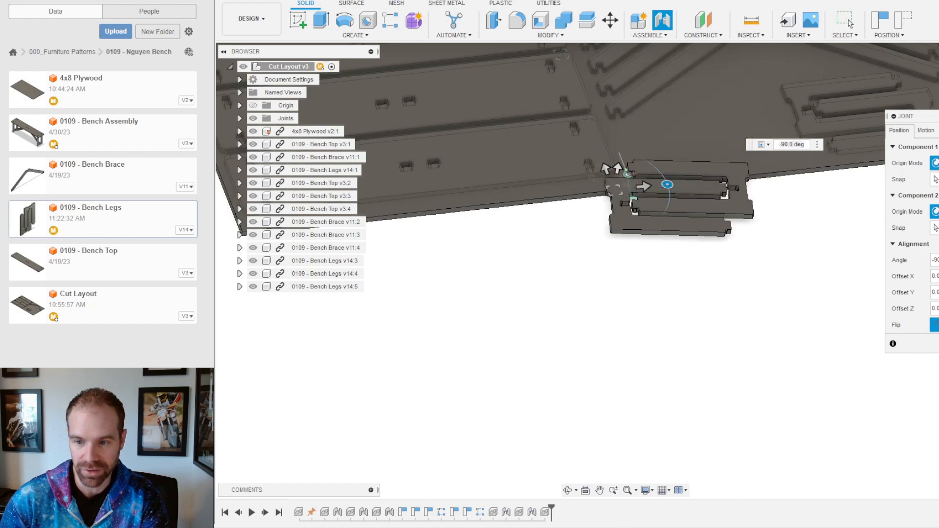
key(Return)
Step: Move the jointed leg pair to the sheet's upper right and view it from above
drag(625, 166, 780, 125)
scroll(762, 234, down, 4)
scroll(893, 164, down, 2)
scroll(886, 149, up, 3)
shift+middle_drag(873, 134, 861, 180)
scroll(697, 216, down, 2)
scroll(662, 232, down, 2)
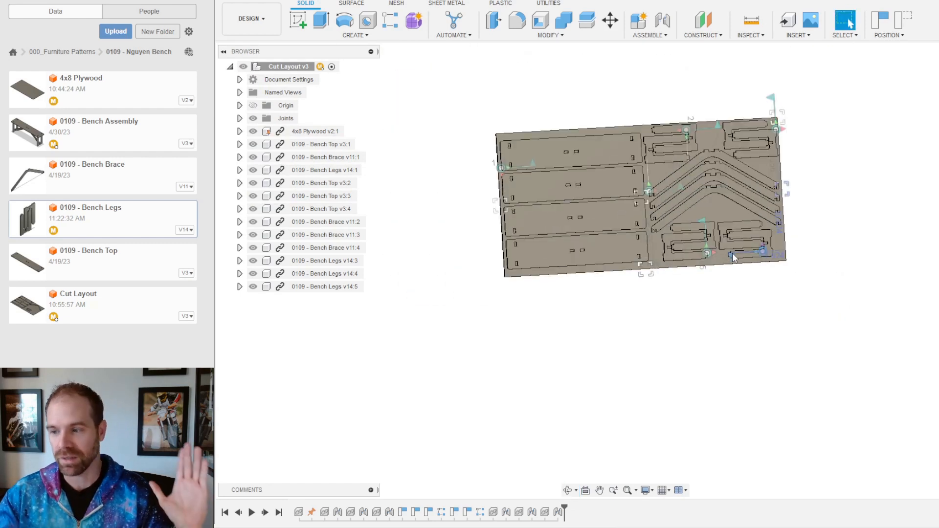
Step: Slide the right-hand and left-hand lower leg pairs further down the sheet
scroll(769, 228, up, 8)
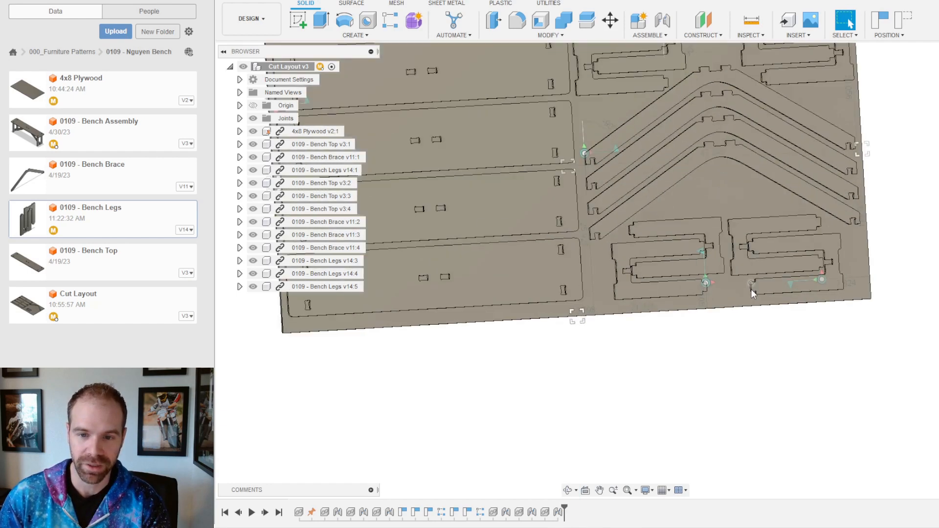
scroll(724, 279, down, 4)
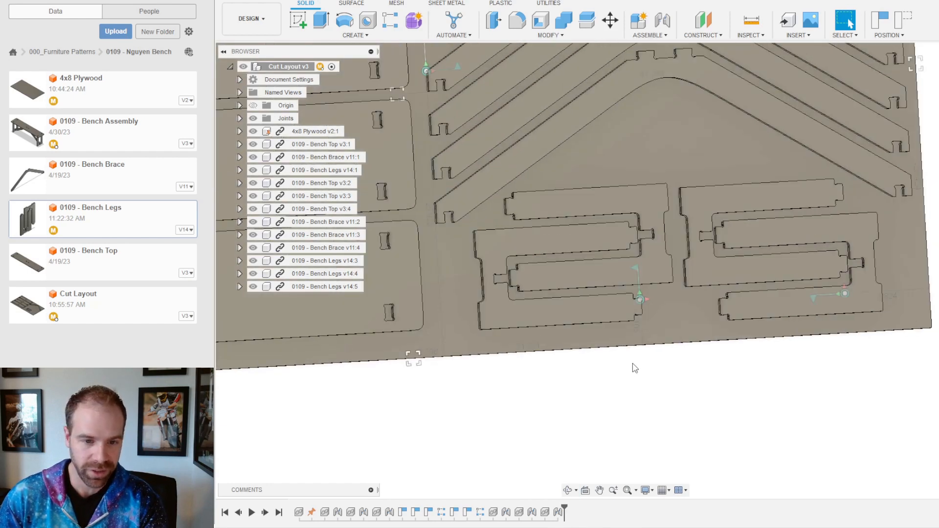
scroll(695, 286, up, 6)
drag(676, 250, 670, 275)
drag(382, 253, 389, 281)
scroll(552, 384, down, 6)
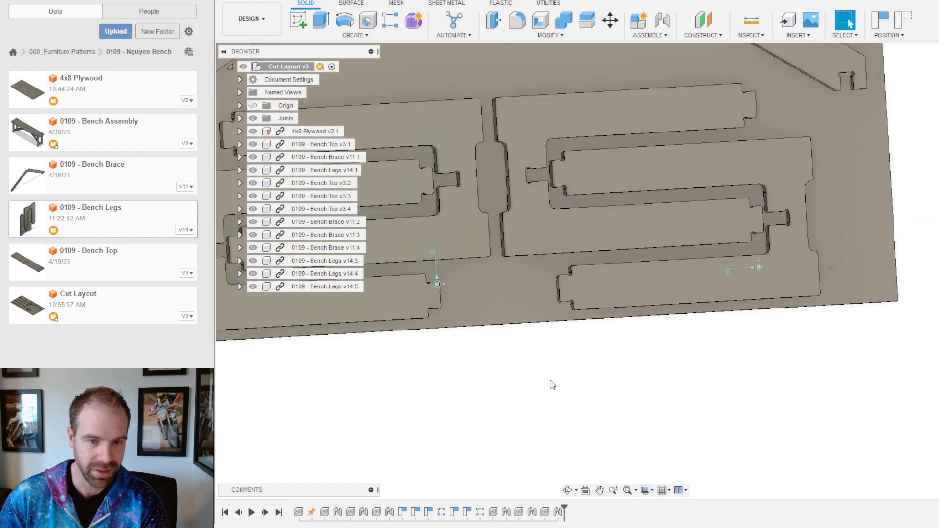
scroll(569, 292, up, 6)
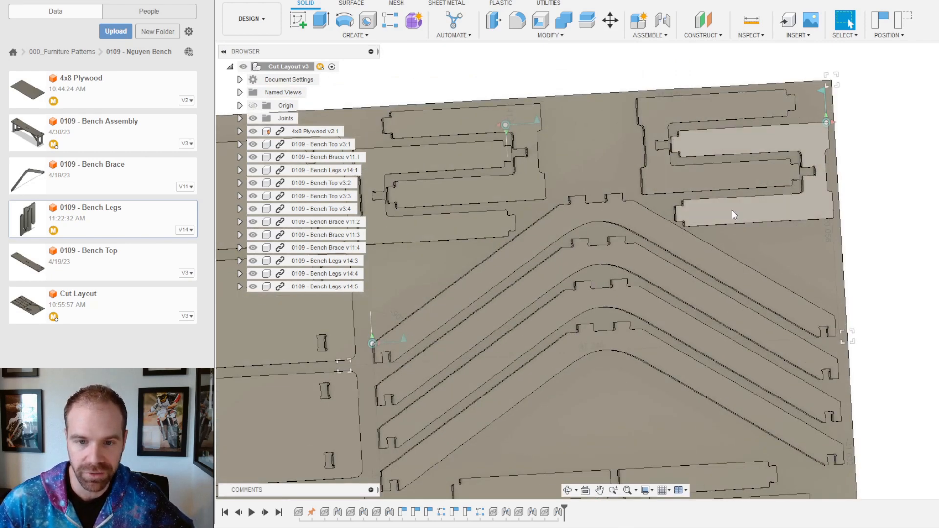
scroll(679, 273, down, 3)
scroll(771, 413, down, 3)
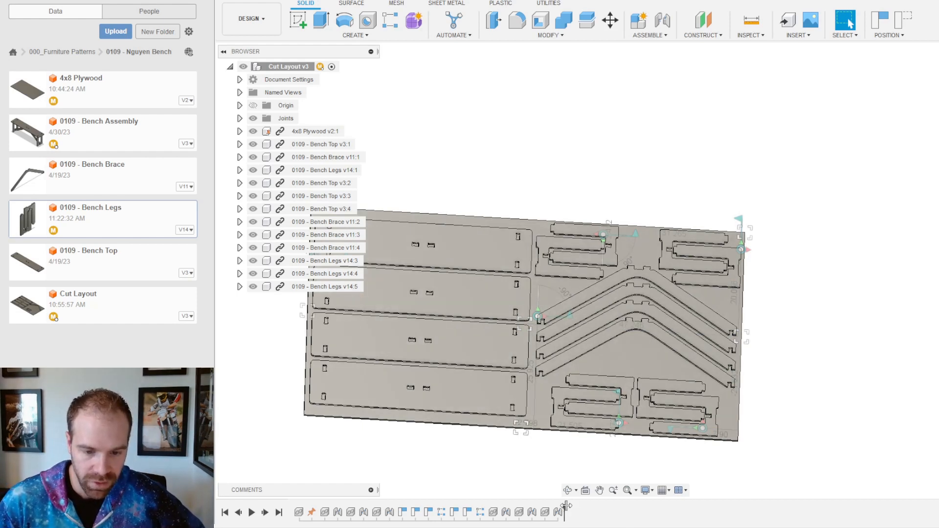
Step: With the timeline rolled back, lower the brace slightly and capture its position
mouse_move(565, 509)
mouse_down()
mouse_move(460, 512)
mouse_move(474, 511)
mouse_up()
scroll(641, 350, up, 4)
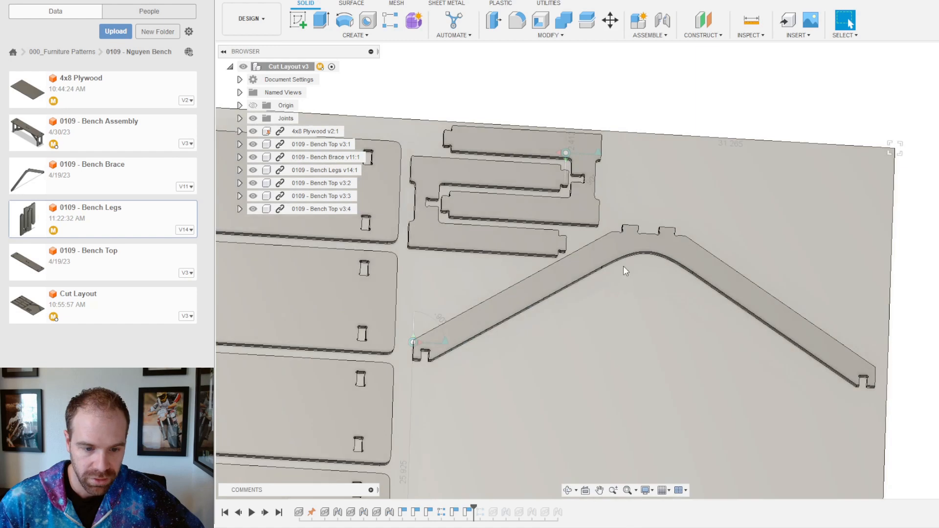
scroll(637, 234, up, 2)
drag(643, 246, 639, 256)
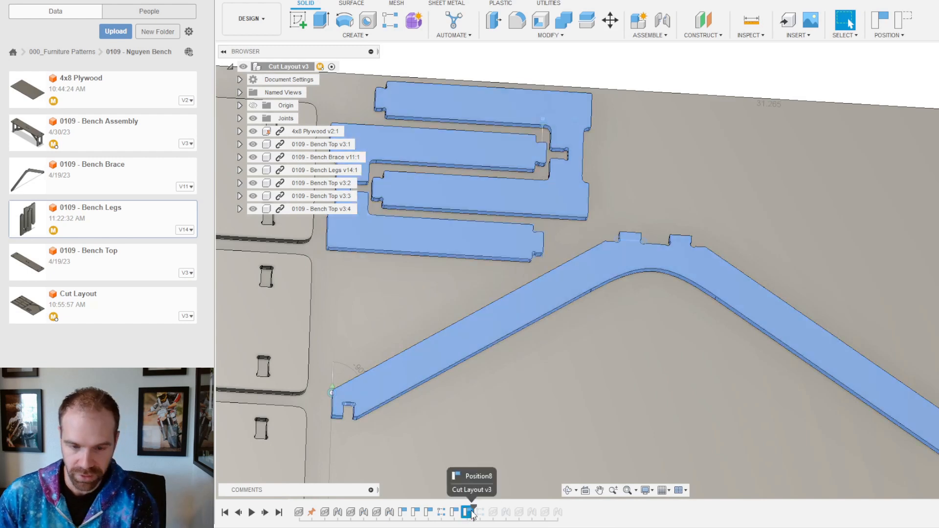
key(Delete)
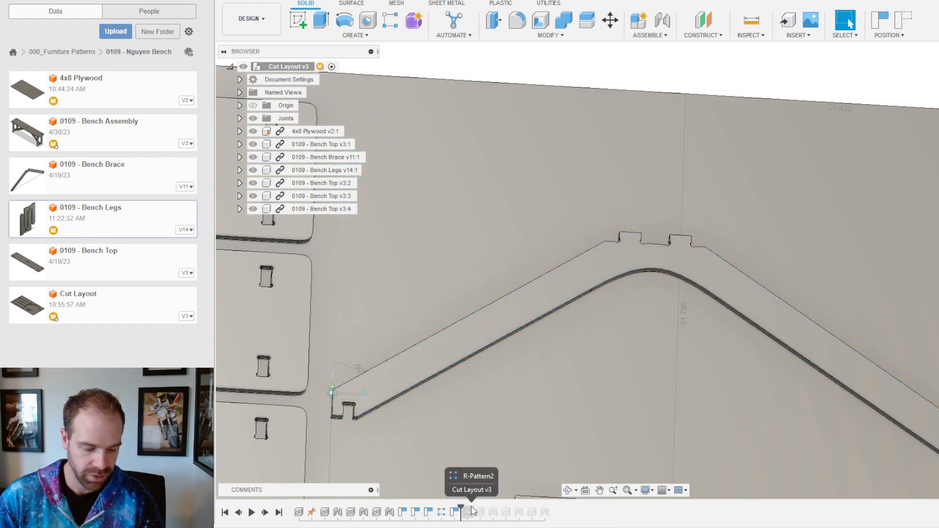
key(ctrl+z)
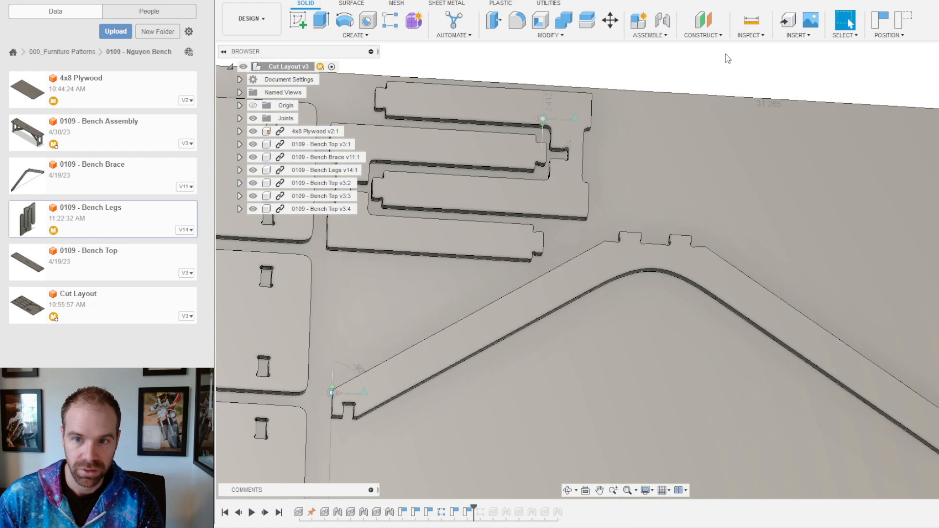
click(881, 21)
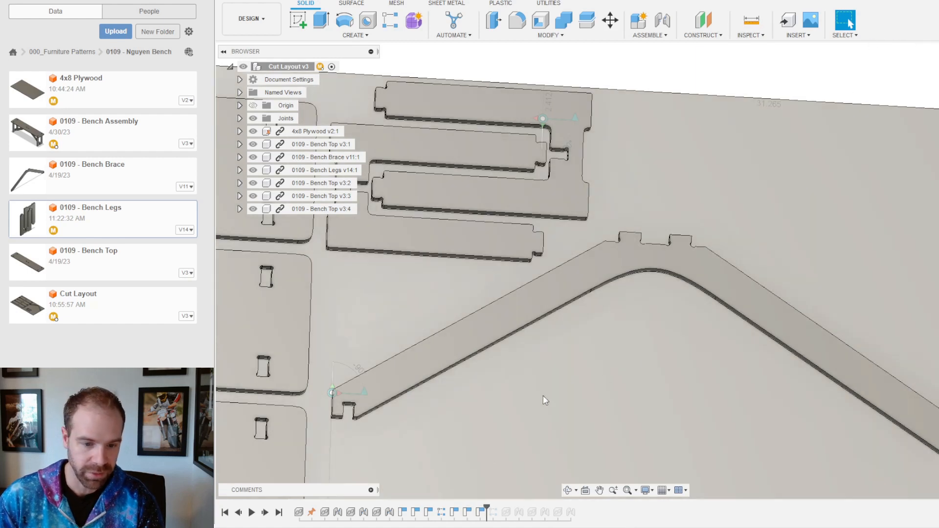
Step: Move the overlapping leg part into the empty top-right corner and shift the lower-middle one right
drag(485, 511, 605, 509)
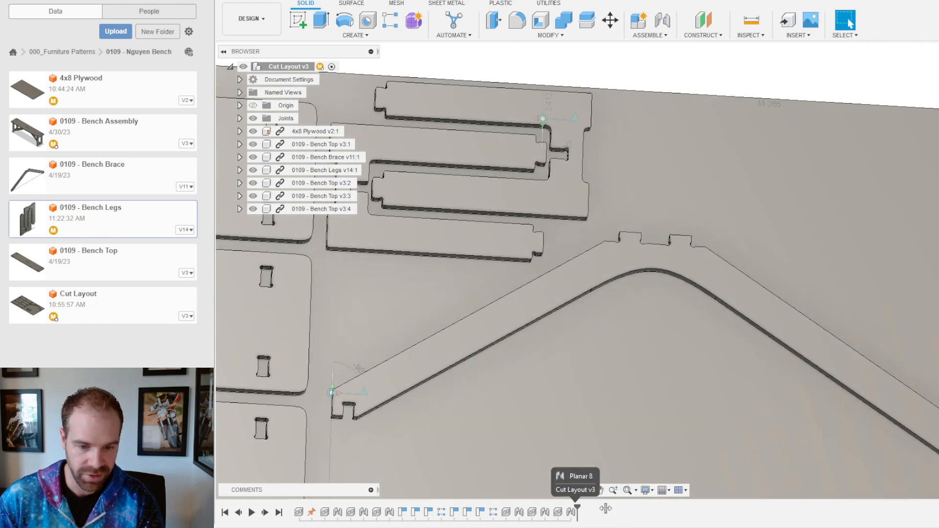
scroll(673, 432, down, 6)
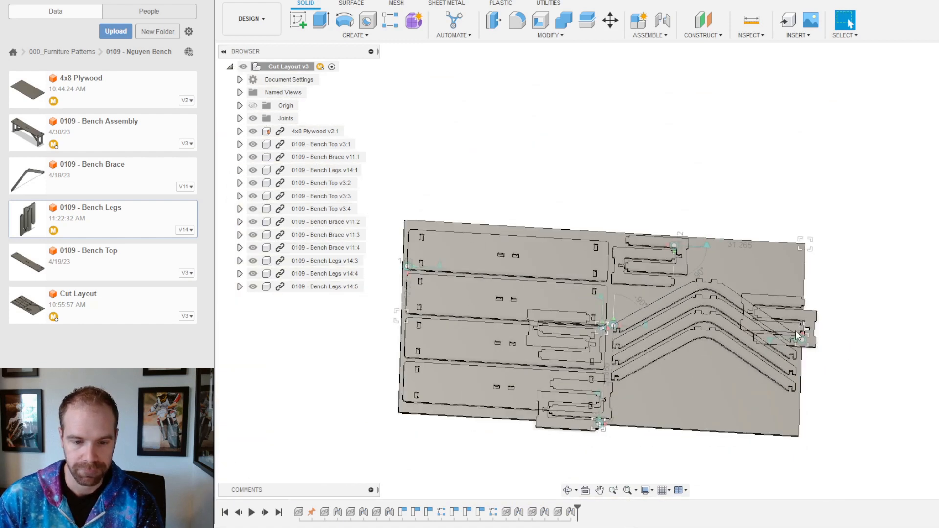
scroll(783, 345, up, 3)
drag(831, 283, 815, 214)
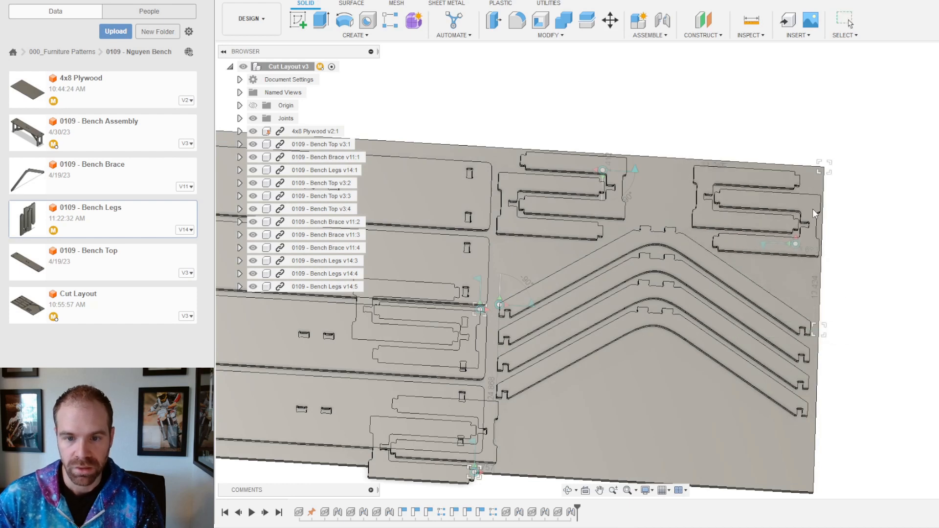
drag(505, 455, 649, 446)
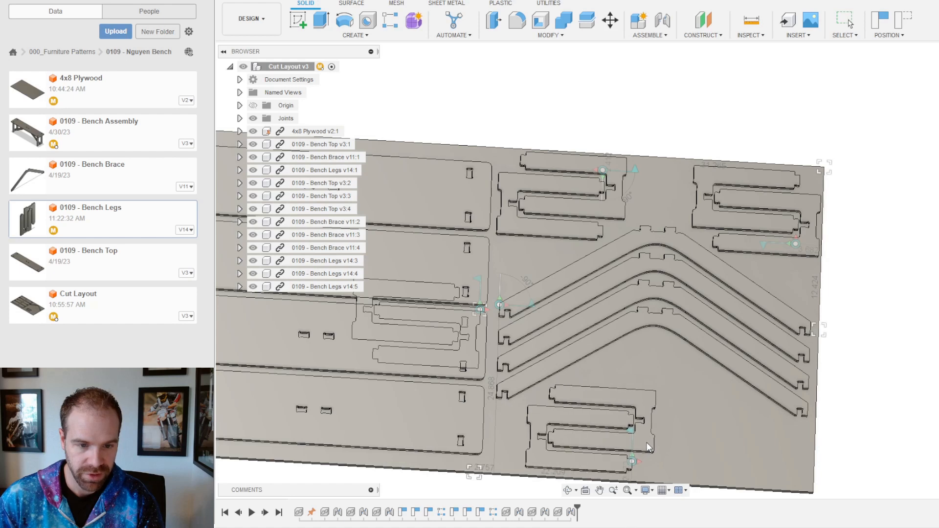
Step: Move the leg pair off the third bench top to sit beside the lower-right parts
drag(362, 307, 711, 375)
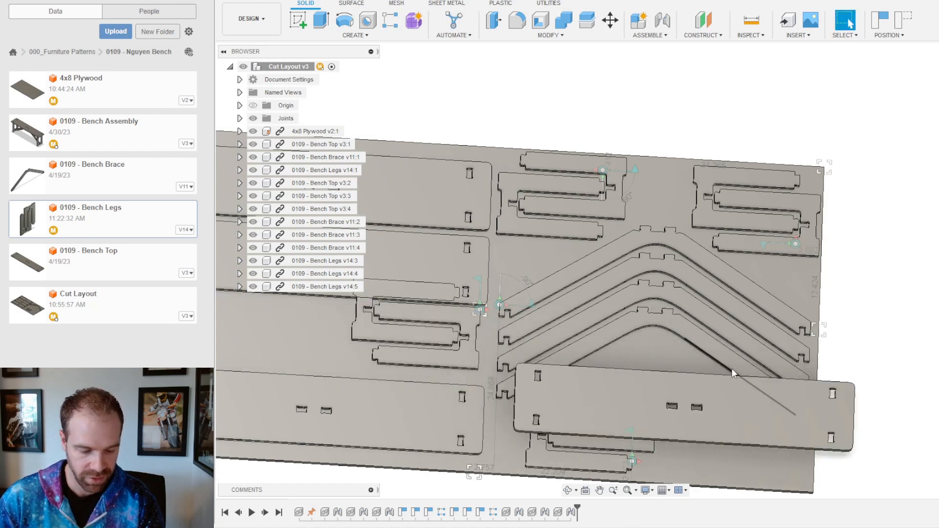
key(ctrl+z)
scroll(684, 287, up, 3)
scroll(727, 345, down, 5)
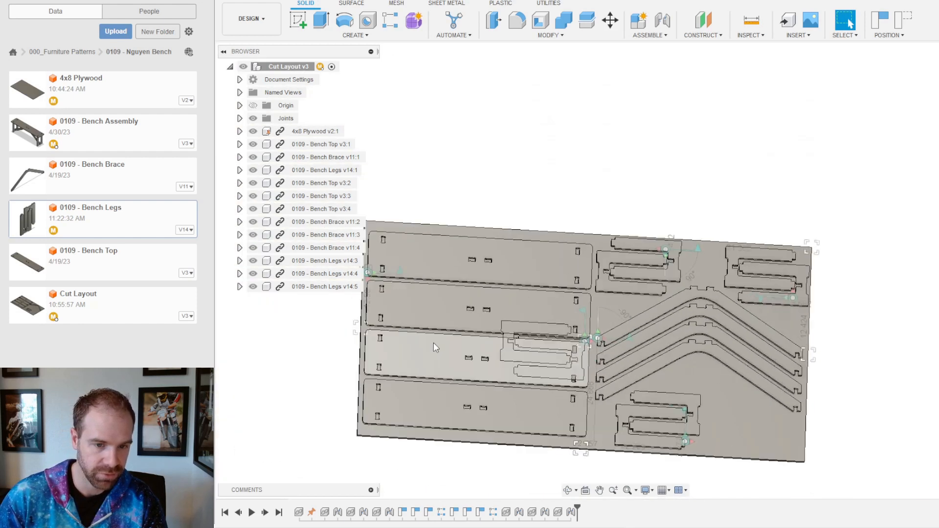
scroll(463, 342, up, 3)
drag(546, 331, 912, 437)
scroll(787, 304, down, 3)
scroll(603, 286, up, 3)
scroll(743, 359, up, 2)
drag(712, 331, 734, 380)
scroll(734, 380, down, 3)
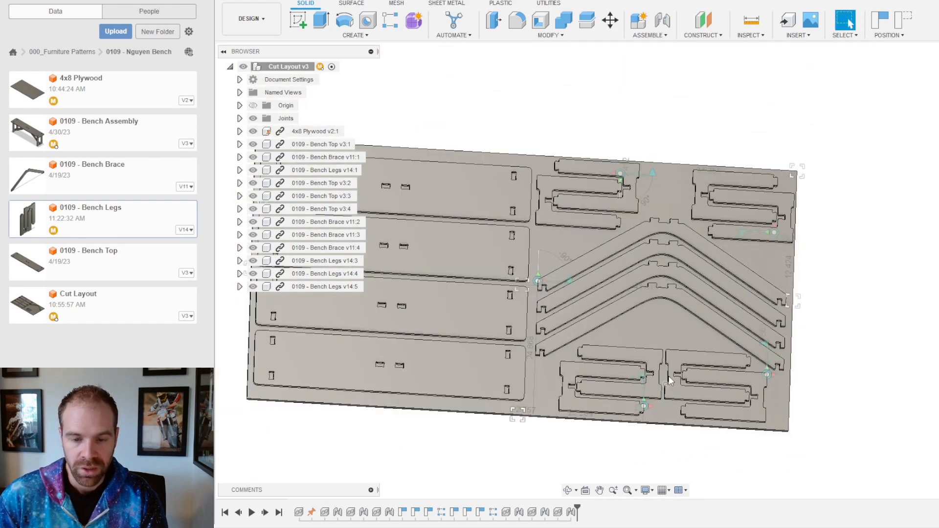
scroll(685, 278, up, 2)
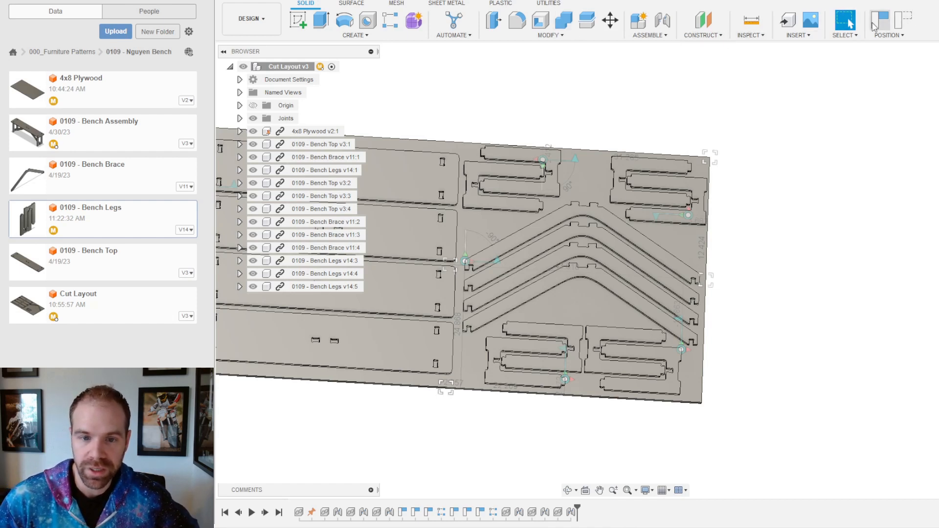
scroll(785, 261, down, 3)
shift+middle_drag(729, 290, 674, 293)
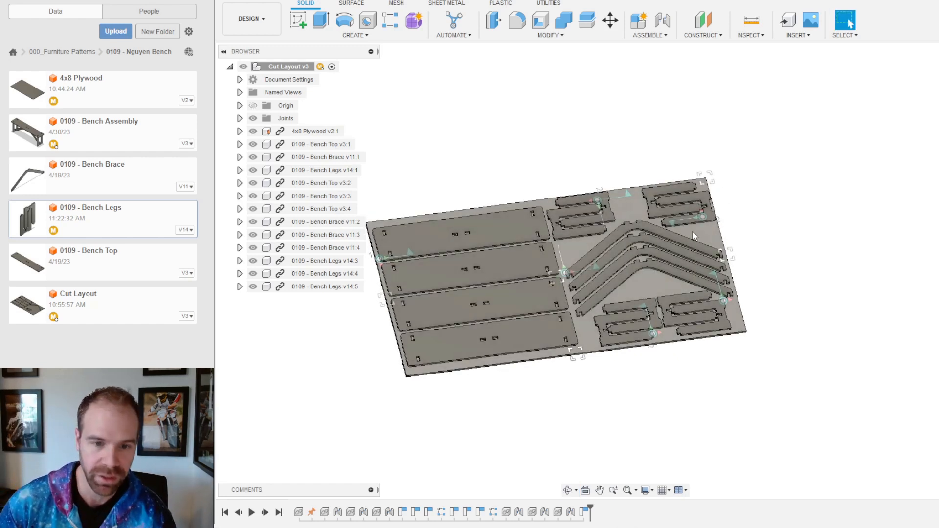
scroll(692, 230, up, 6)
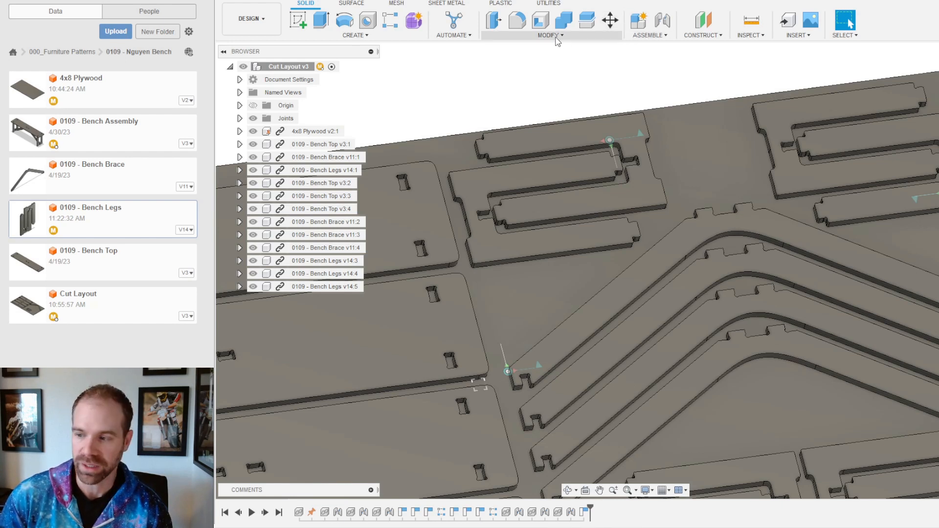
Step: Zoom in on the layout and open the MODIFY menu
scroll(742, 274, down, 3)
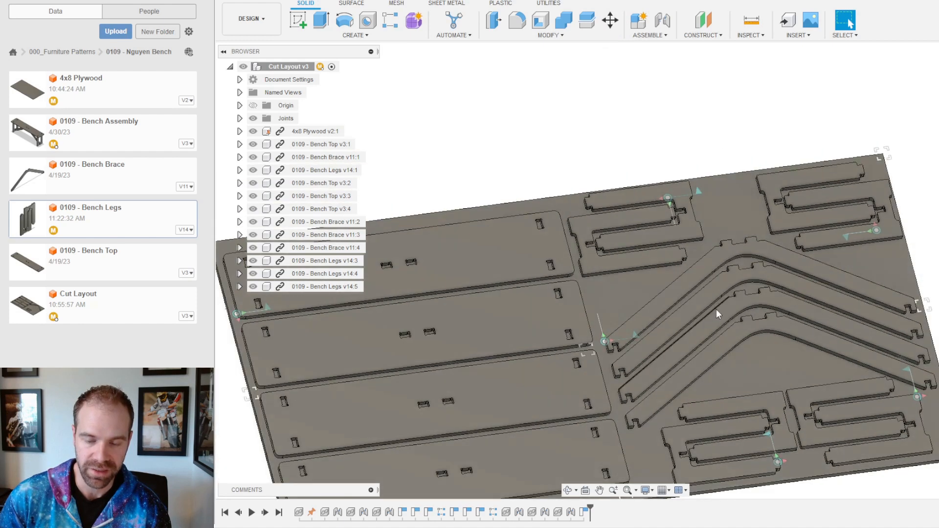
scroll(805, 251, up, 5)
scroll(806, 255, down, 5)
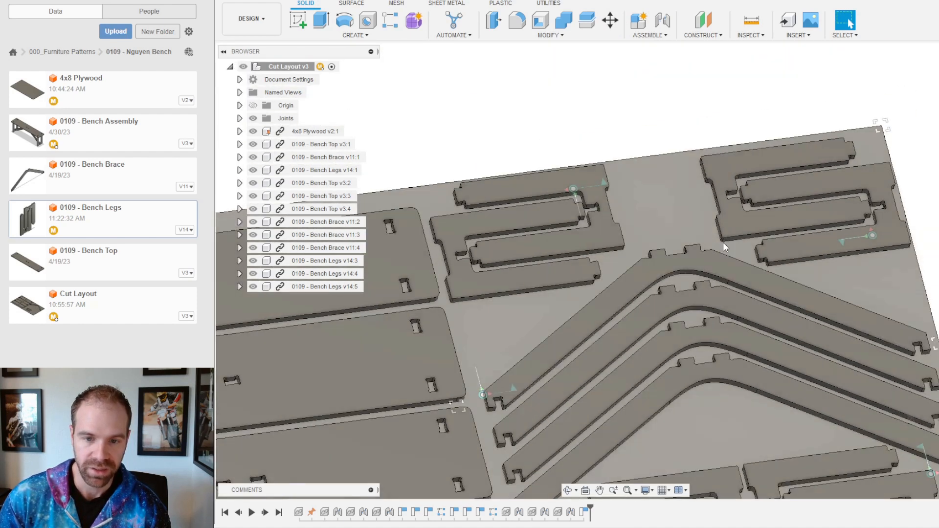
click(547, 35)
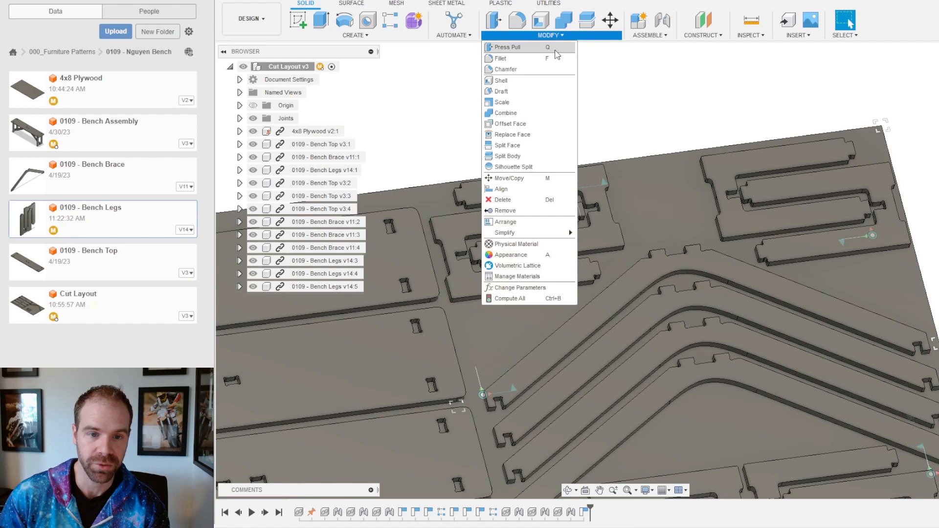
Step: Align the leg part's side face flush with the sheet's edge
click(512, 191)
shift+middle_drag(451, 170, 423, 161)
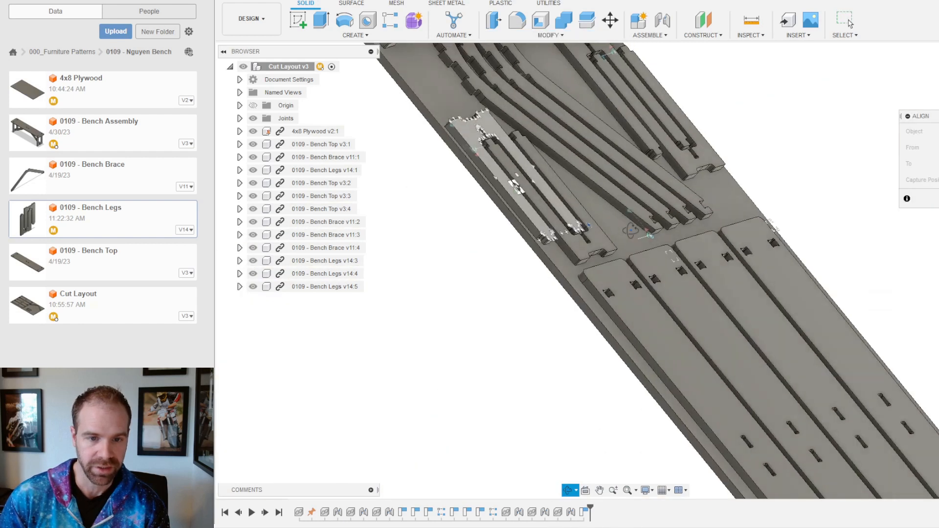
scroll(423, 161, up, 4)
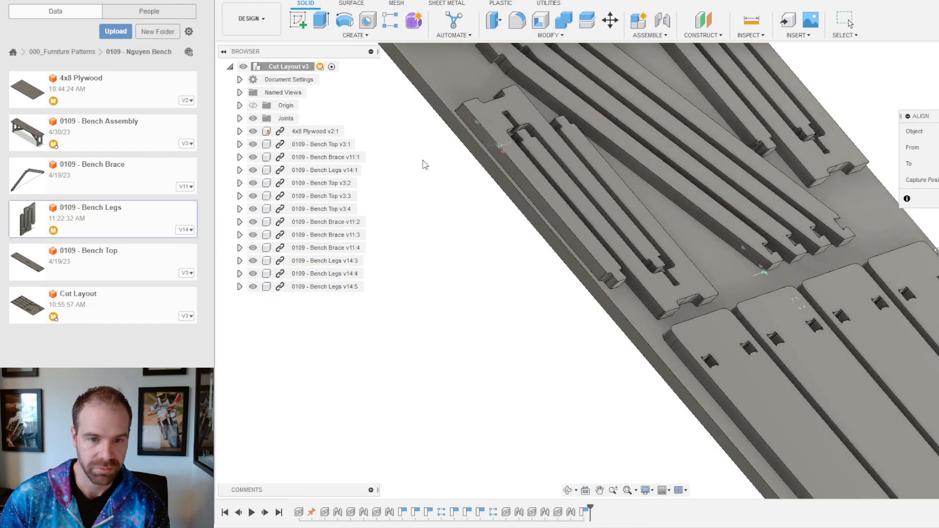
click(544, 207)
click(534, 219)
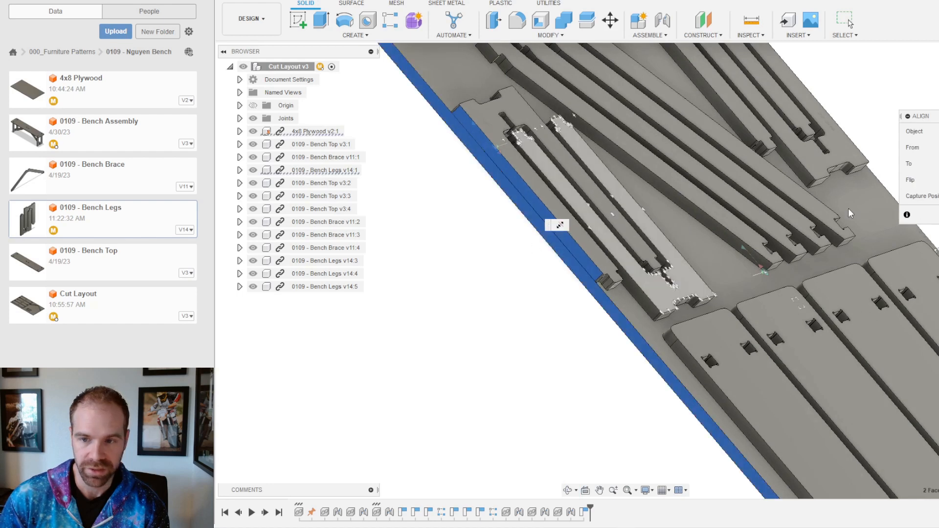
click(848, 21)
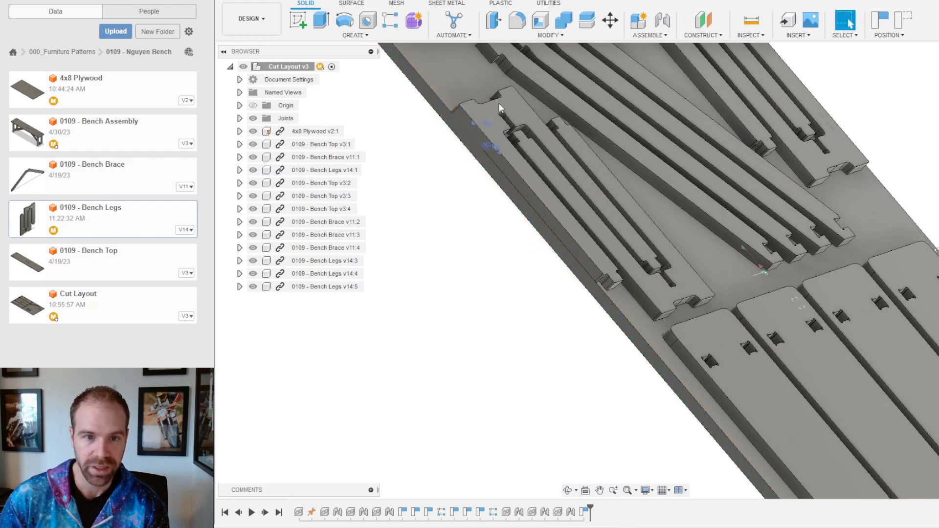
Step: Try aligning the leg's end face to another part, then cancel the alignment
click(582, 34)
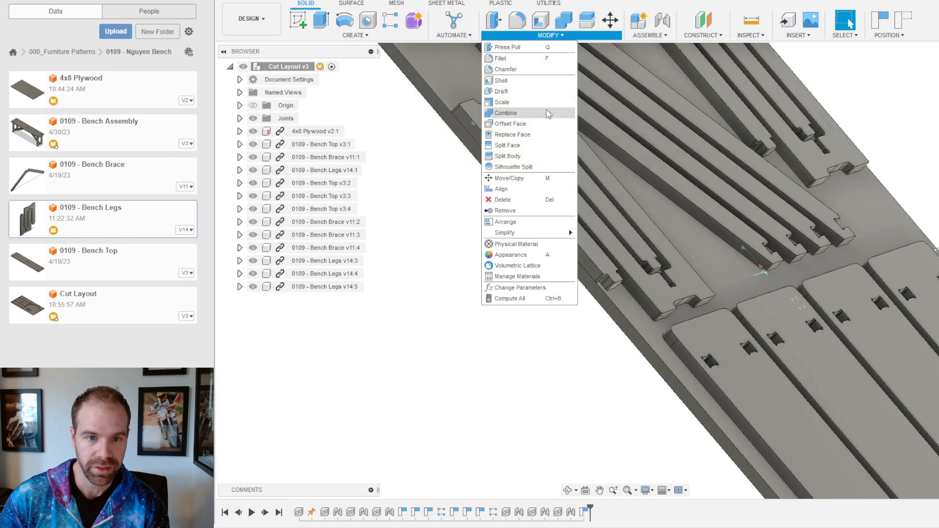
click(538, 189)
scroll(684, 322, up, 2)
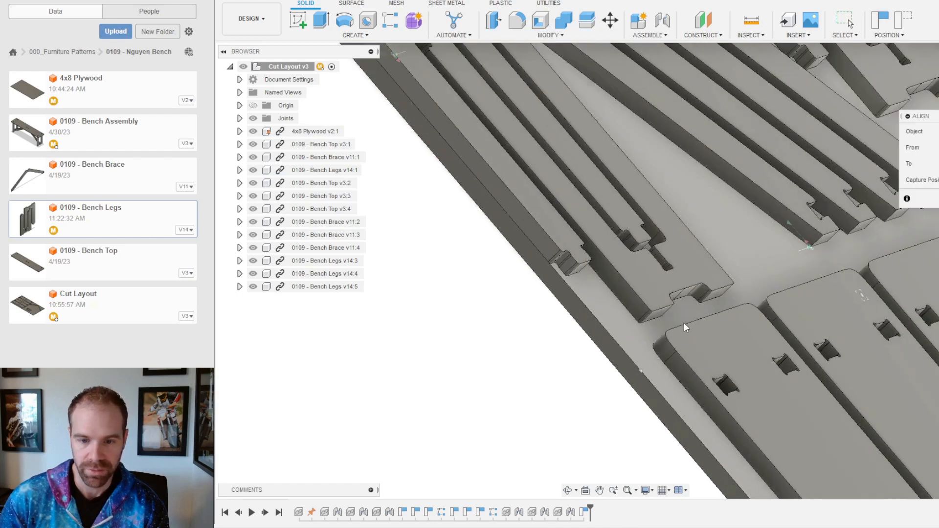
scroll(683, 322, up, 4)
click(627, 308)
shift+middle_drag(649, 322, 695, 344)
scroll(694, 345, up, 2)
click(696, 347)
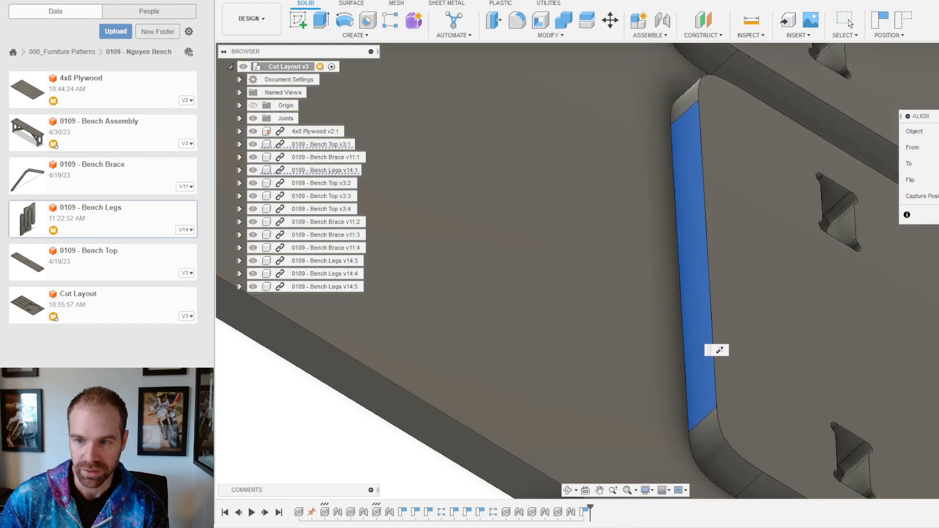
key(Escape)
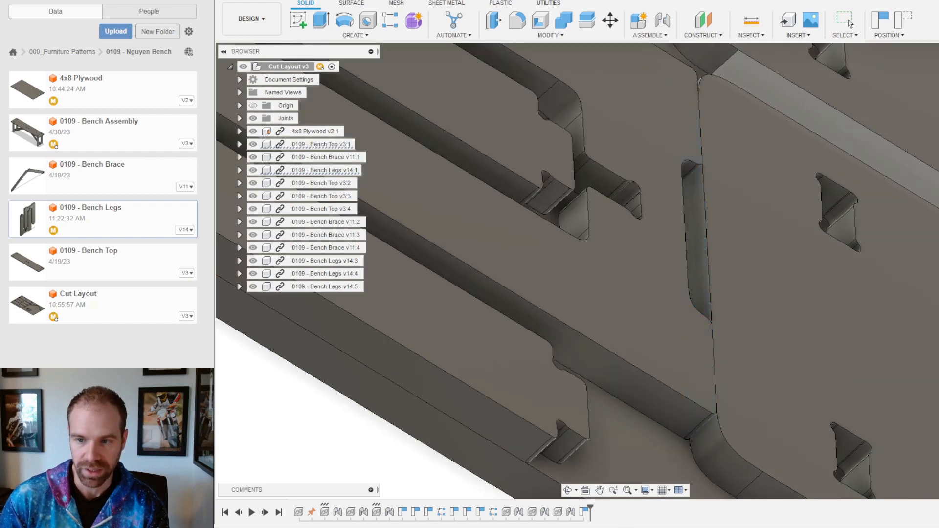
Step: Move the Bench Legs v14:1 pair 1.00 in along the sheet
scroll(727, 372, down, 5)
click(610, 20)
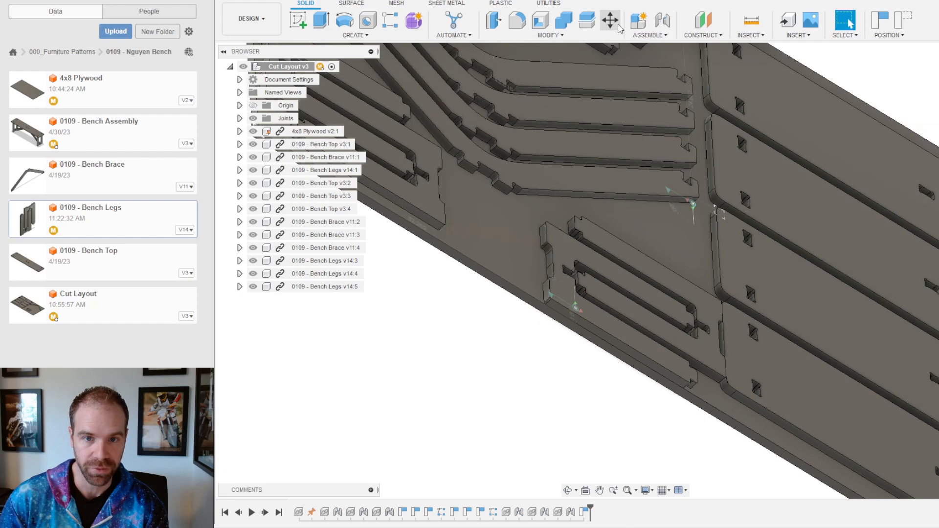
click(625, 328)
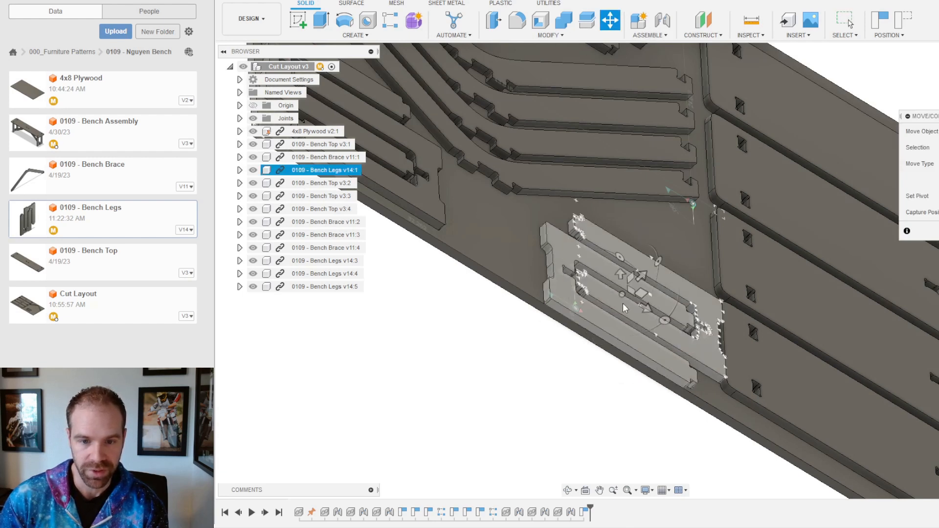
drag(643, 306, 637, 304)
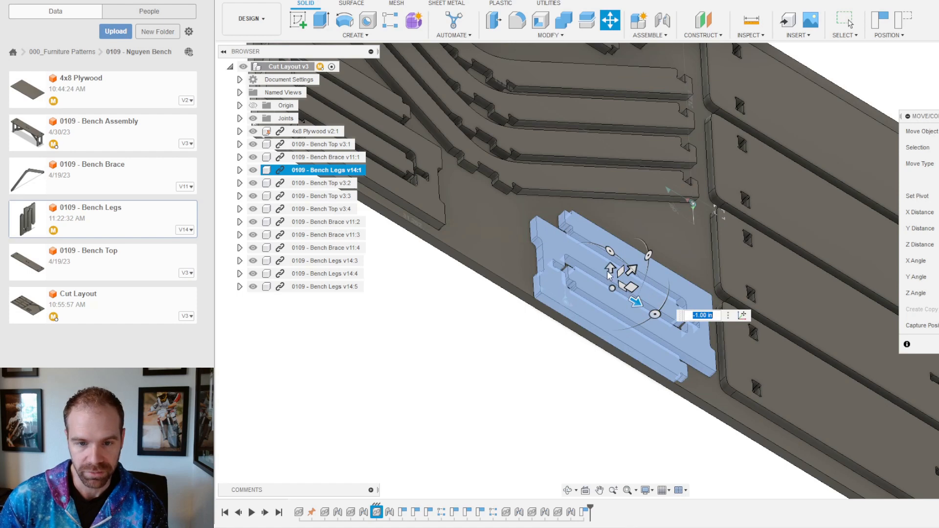
drag(612, 267, 611, 259)
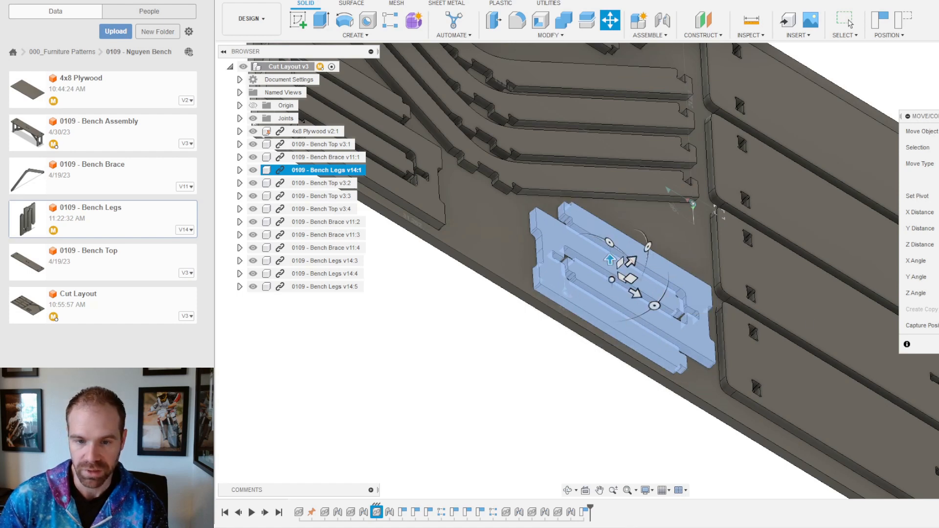
key(Return)
Step: View the whole sheet from above and select the Bench Legs v14:1 component
scroll(518, 339, down, 6)
shift+middle_drag(637, 350, 528, 253)
scroll(788, 187, up, 3)
mouse_move(753, 163)
shift+middle_down()
mouse_move(749, 135)
mouse_move(751, 150)
shift+middle_up()
click(722, 144)
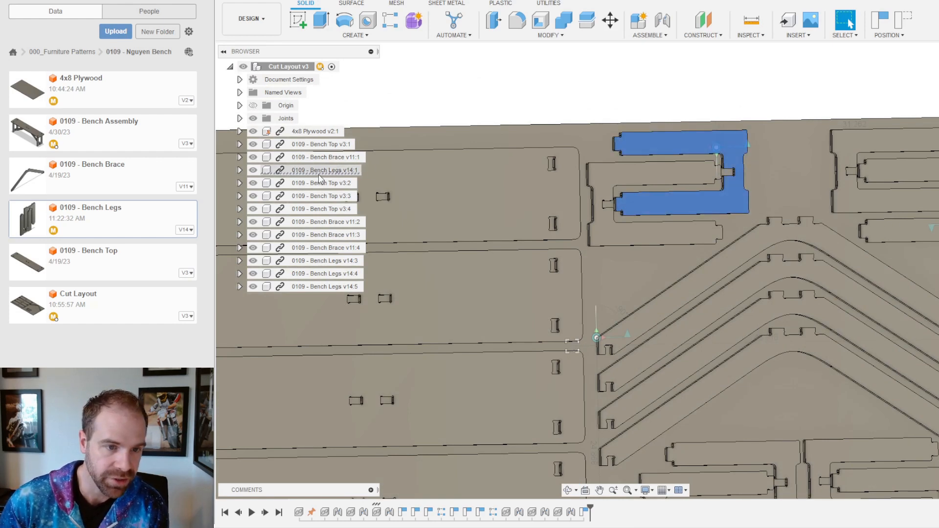
click(321, 171)
Step: Ground Bench Legs v14:1 and capture its shifted position on the plywood
right_click(321, 171)
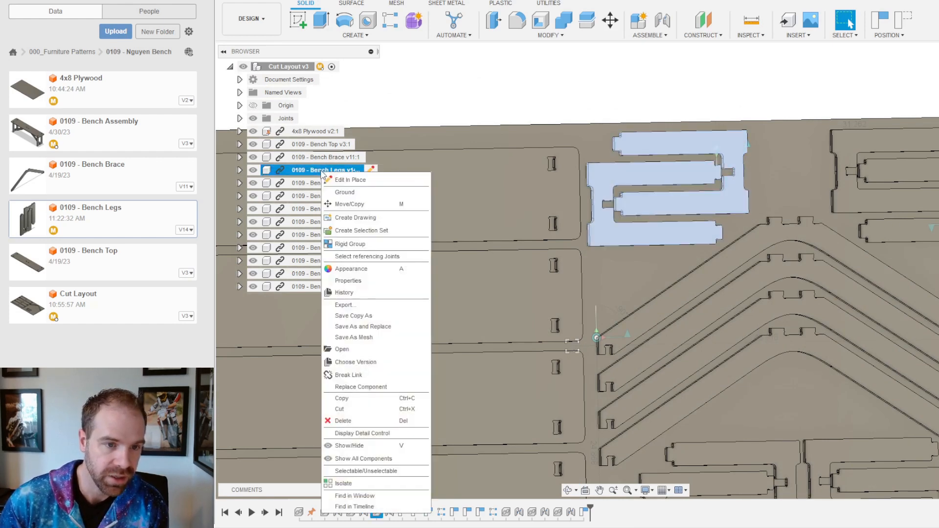
click(357, 194)
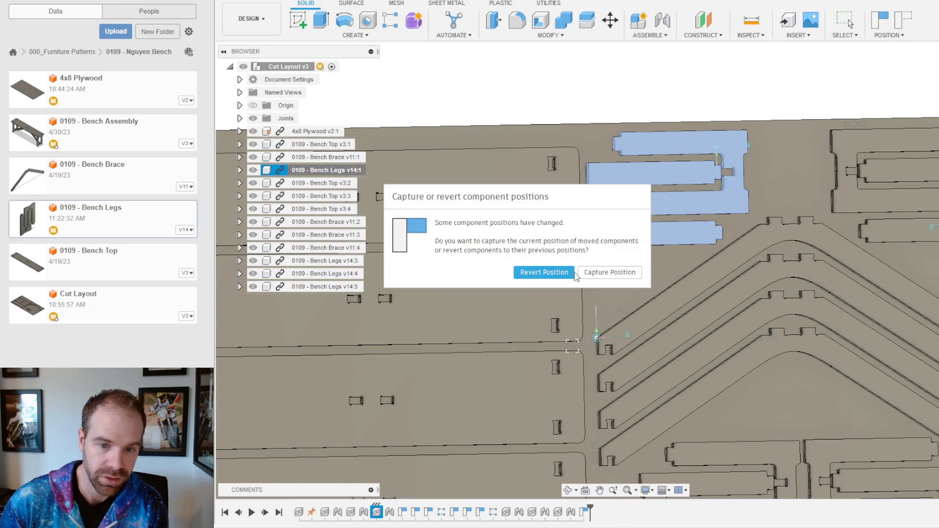
click(609, 273)
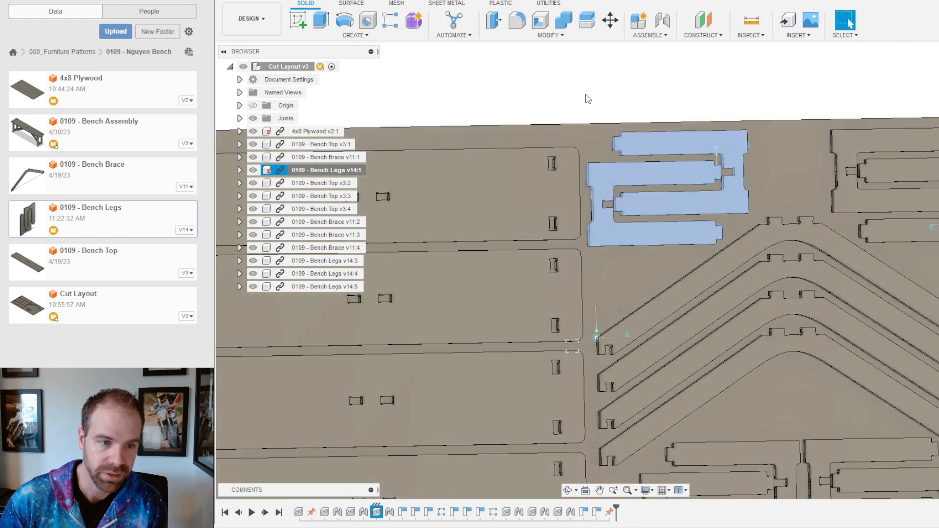
click(677, 59)
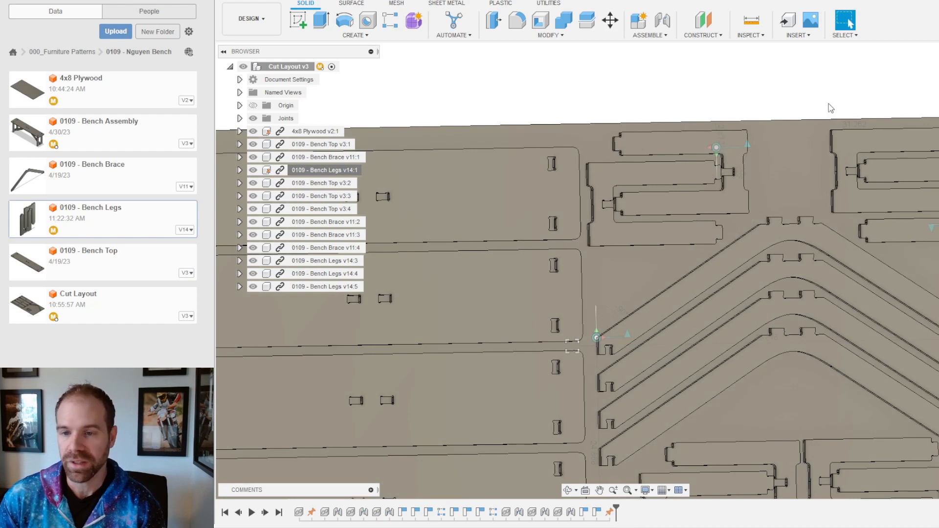
scroll(748, 176, down, 5)
scroll(747, 180, up, 3)
scroll(748, 176, up, 2)
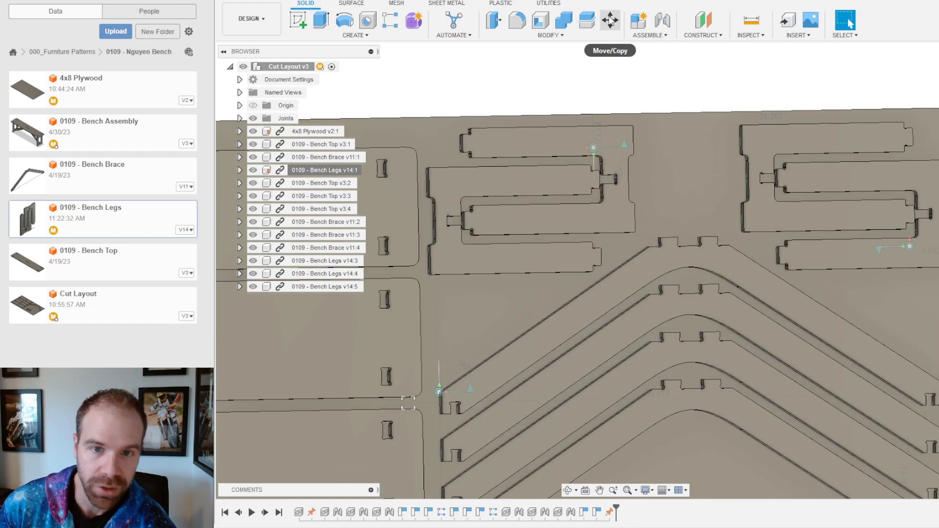
click(544, 35)
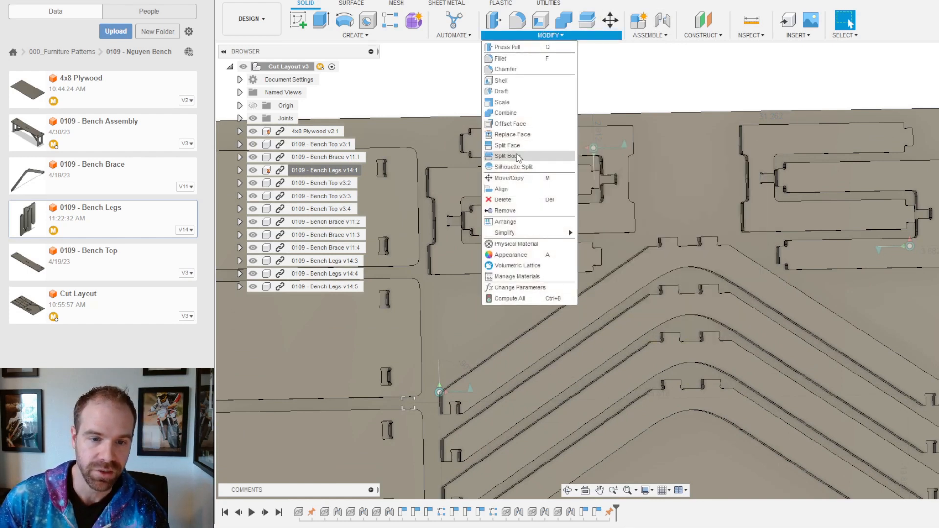
Step: Align a leg's edge face flush with the face of the neighbouring part
click(501, 189)
shift+middle_drag(604, 118, 624, 149)
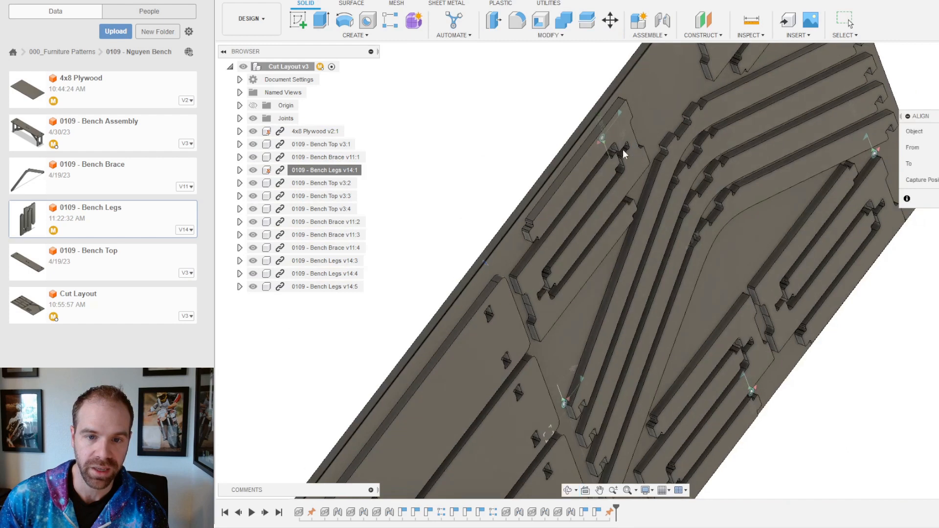
scroll(609, 113, up, 2)
click(618, 102)
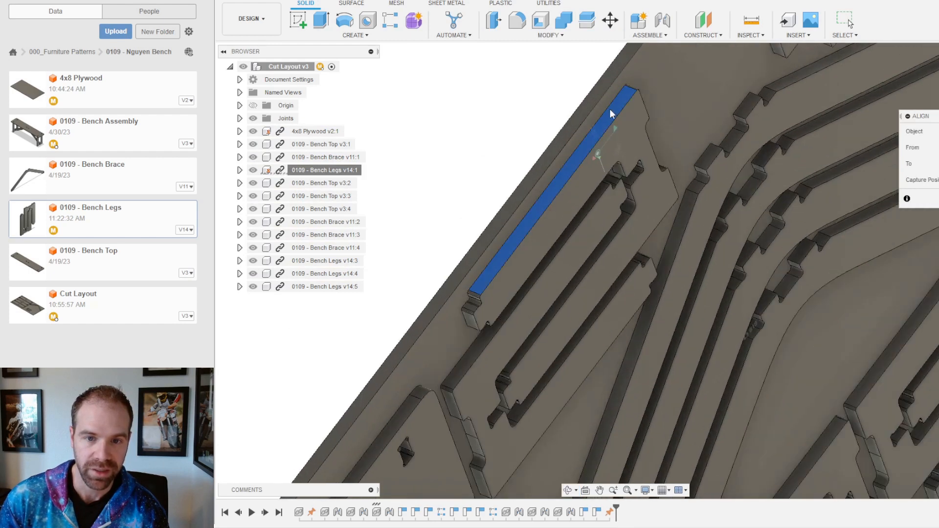
scroll(646, 96, down, 4)
scroll(620, 80, up, 3)
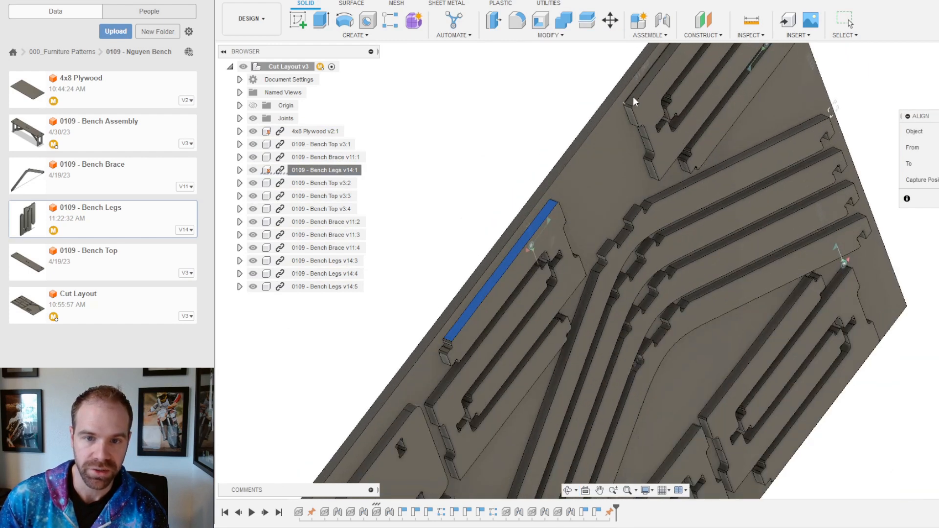
scroll(634, 98, up, 2)
click(634, 96)
key(Return)
Step: Align the leg's end face flush with the plywood sheet's edge
scroll(643, 194, down, 5)
shift+middle_drag(723, 229, 687, 134)
scroll(724, 117, up, 6)
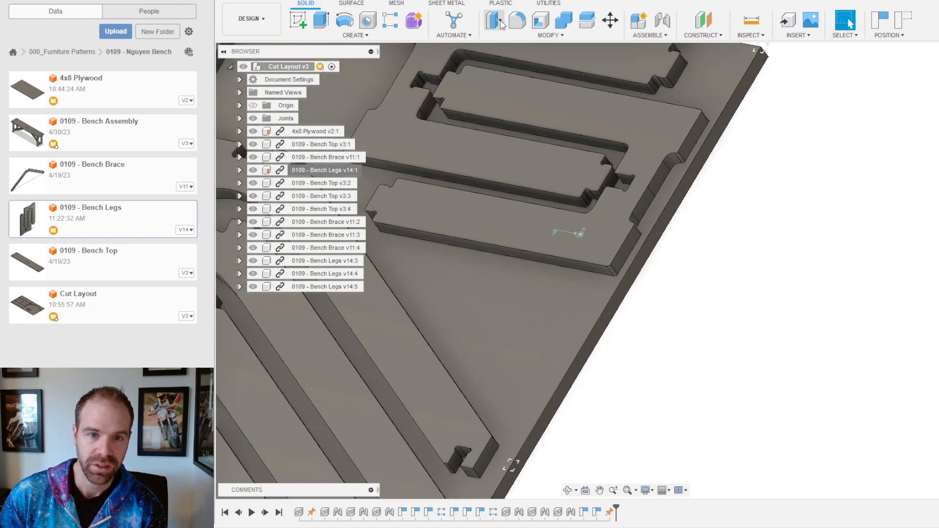
click(548, 35)
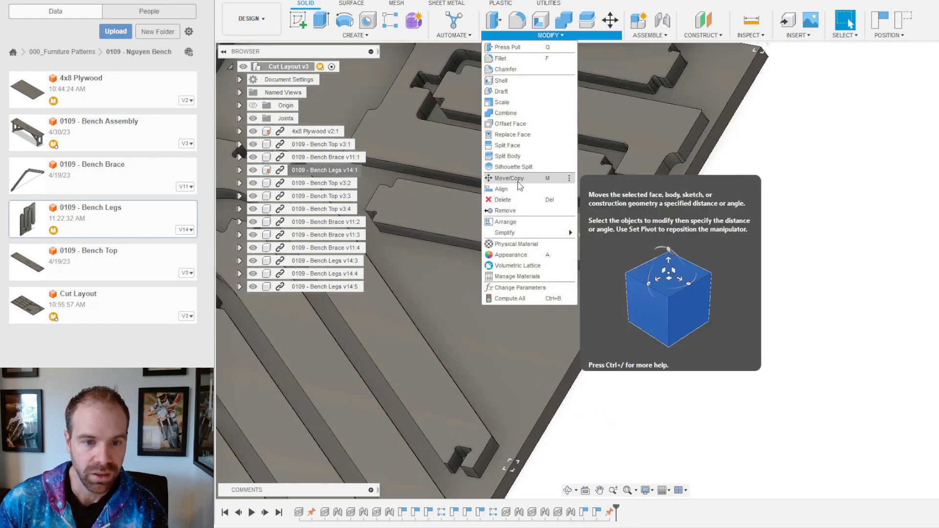
click(504, 188)
scroll(780, 160, up, 5)
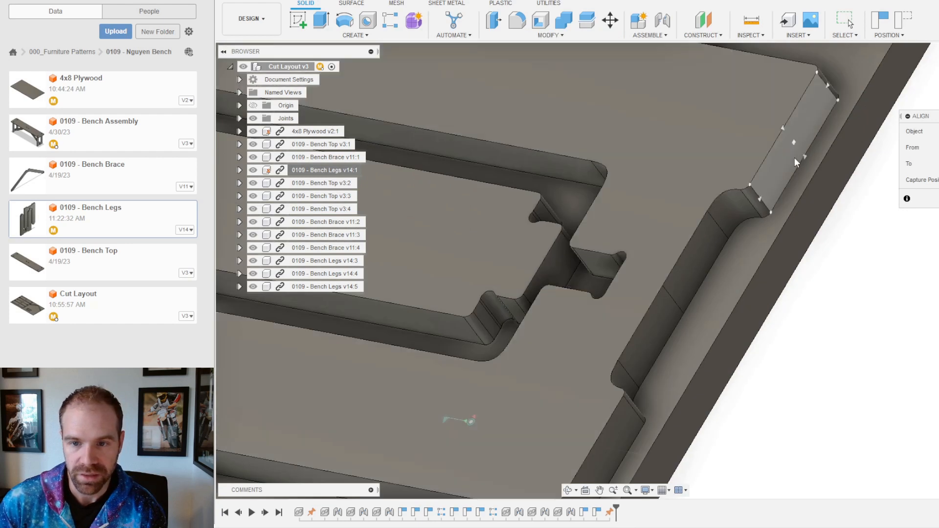
click(776, 167)
click(823, 202)
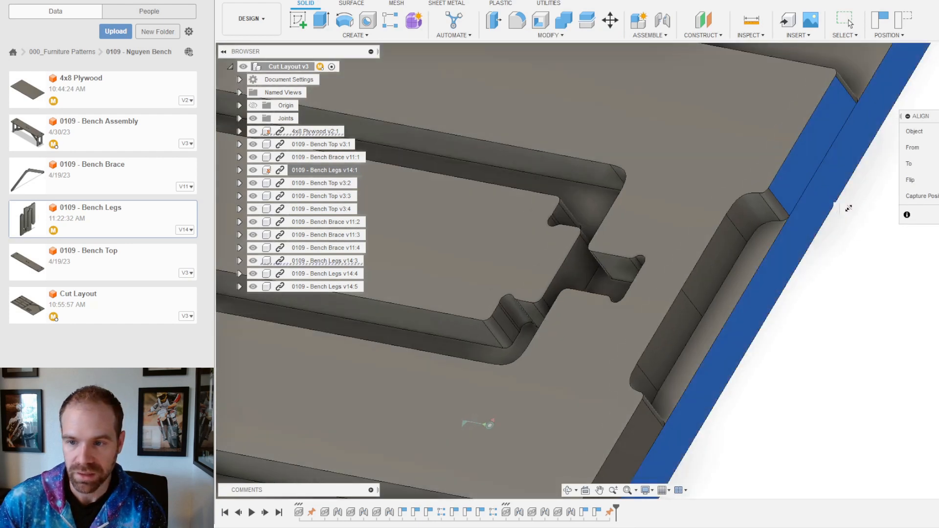
key(Return)
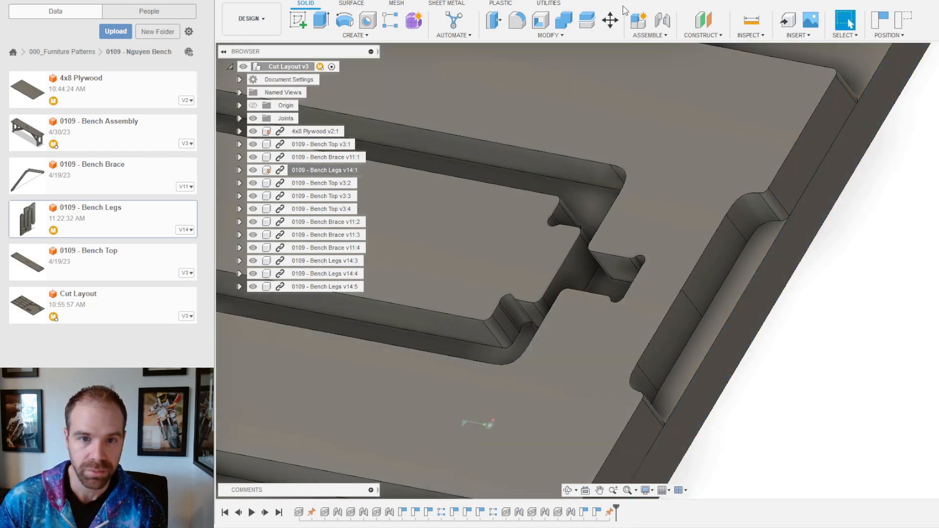
Step: Shift the Bench Legs v14:3 pair a small distance into position
click(611, 20)
click(643, 112)
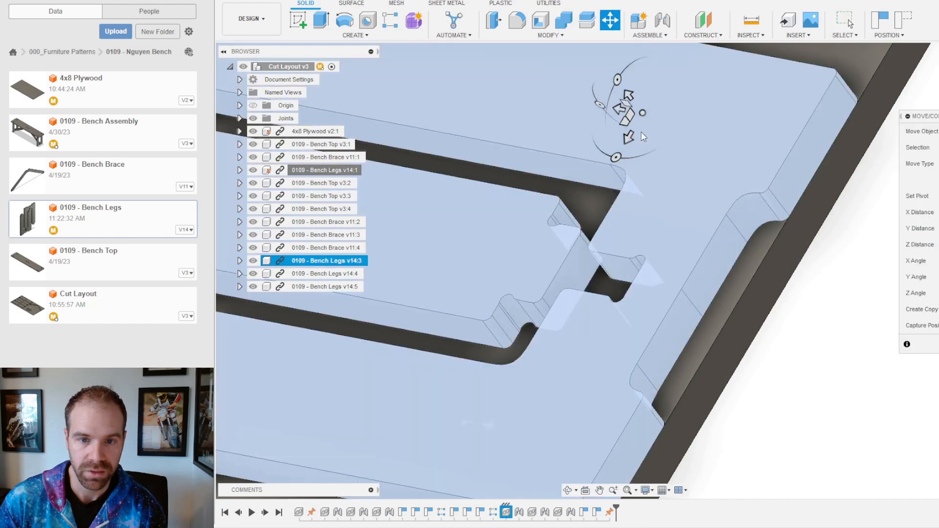
drag(610, 111, 568, 100)
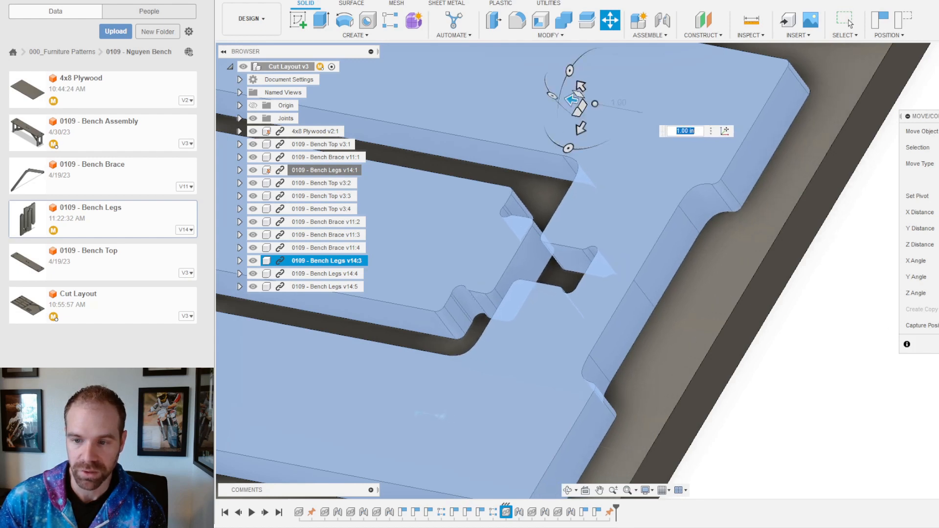
key(Return)
Step: Reorient the view to look straight down on the whole sheet layout
scroll(677, 253, down, 8)
shift+middle_drag(556, 245, 507, 181)
scroll(723, 237, down, 5)
shift+middle_drag(609, 268, 589, 263)
click(850, 23)
scroll(663, 457, up, 8)
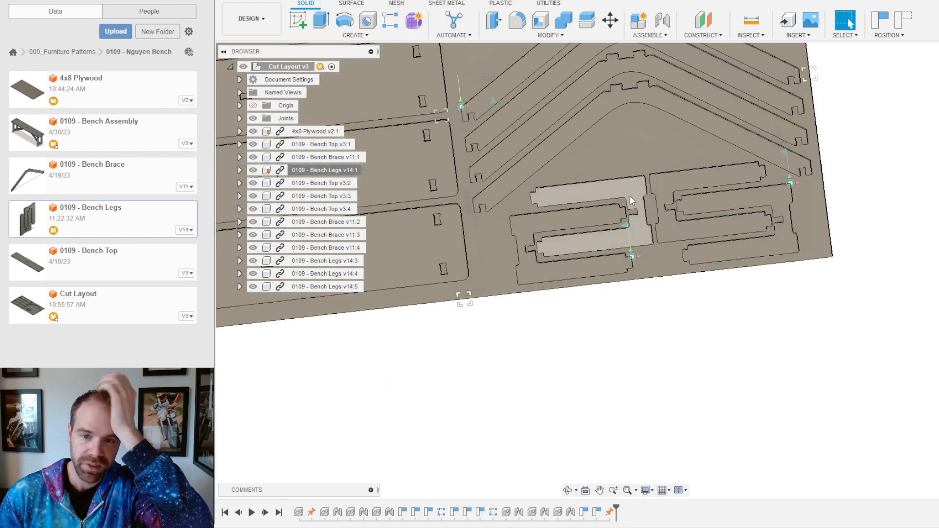
shift+middle_drag(574, 249, 318, 83)
shift+middle_drag(607, 165, 655, 85)
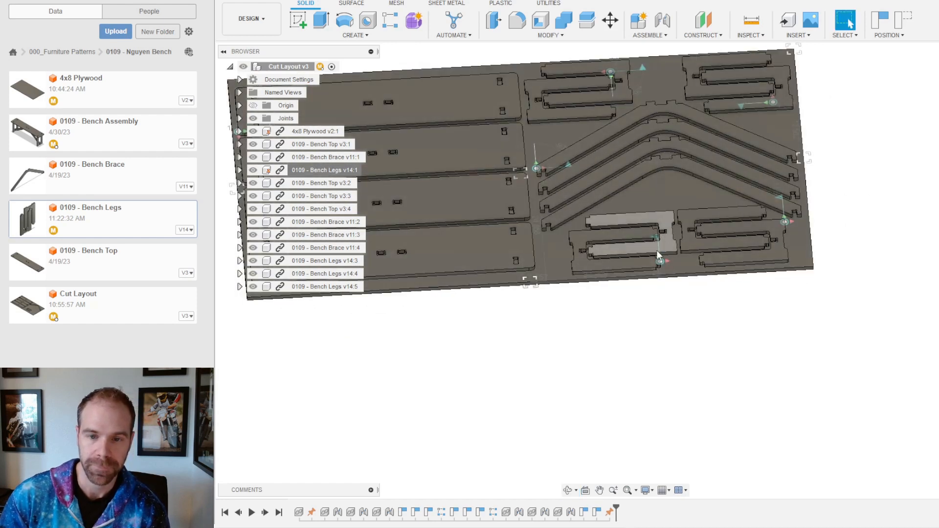
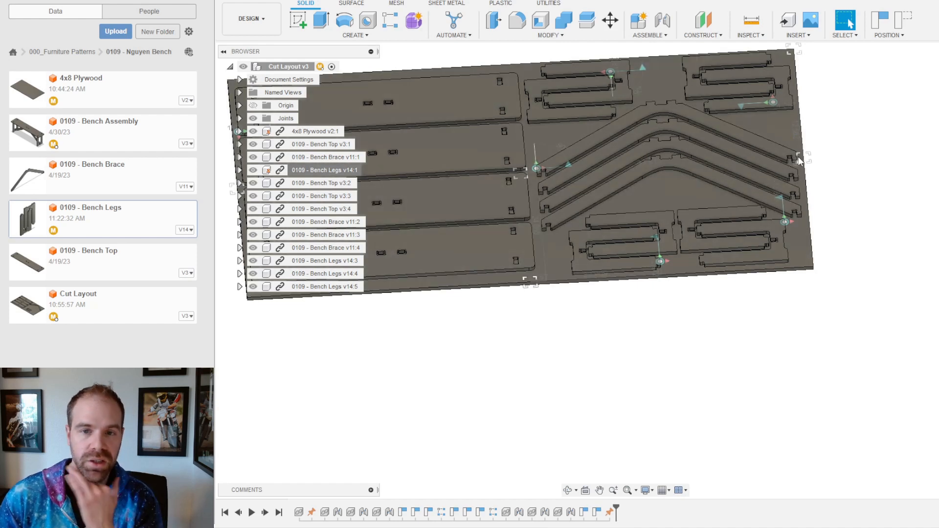
Step: Start an offset construction plane, reverting the moved parts to their previous positions
scroll(842, 138, up, 3)
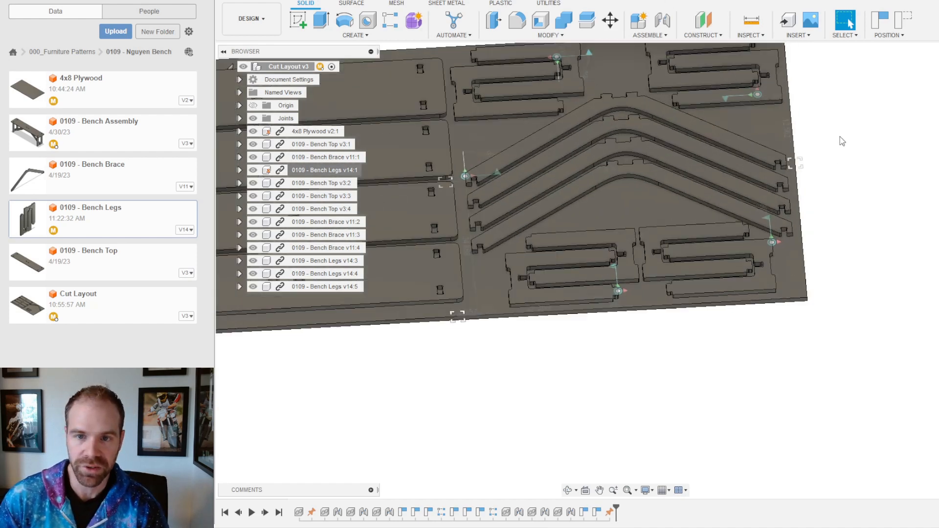
click(703, 25)
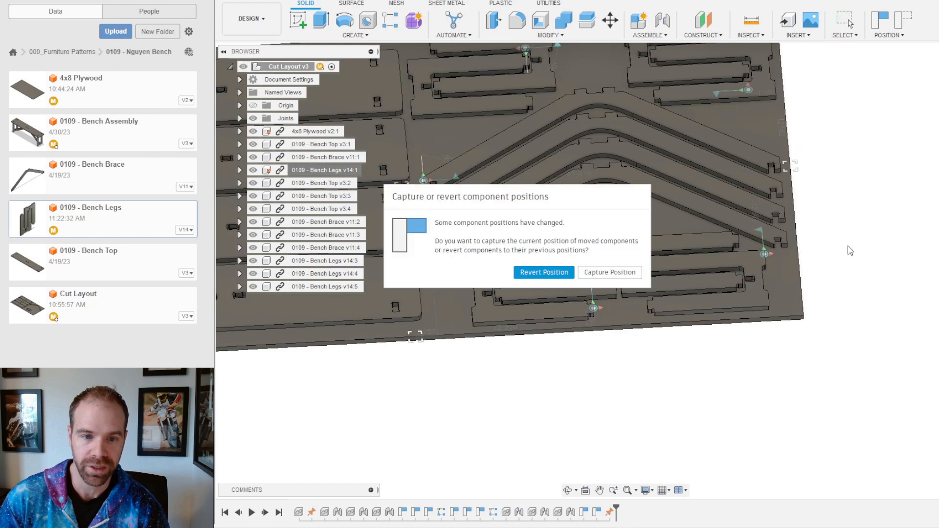
click(544, 273)
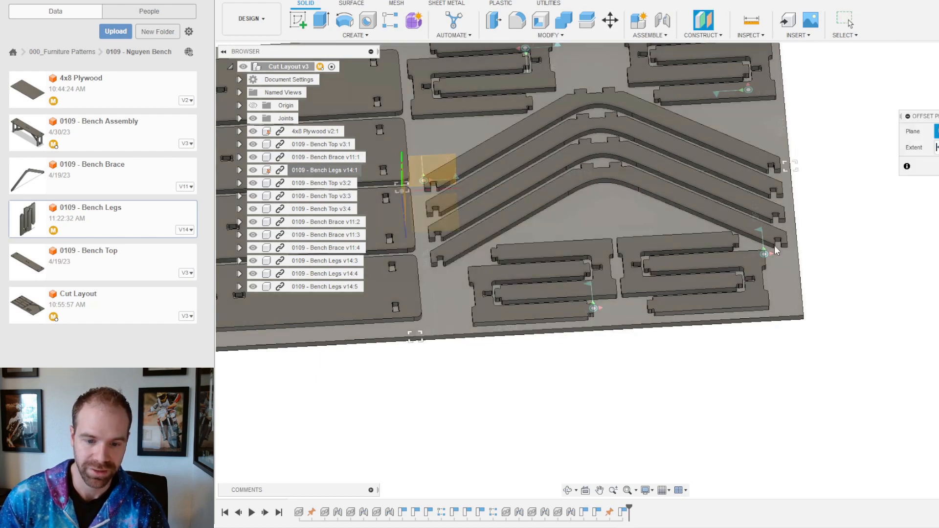
Step: Create a construction plane offset -24 in from the plywood sheet's front face
shift+middle_drag(830, 247, 778, 219)
scroll(721, 367, down, 5)
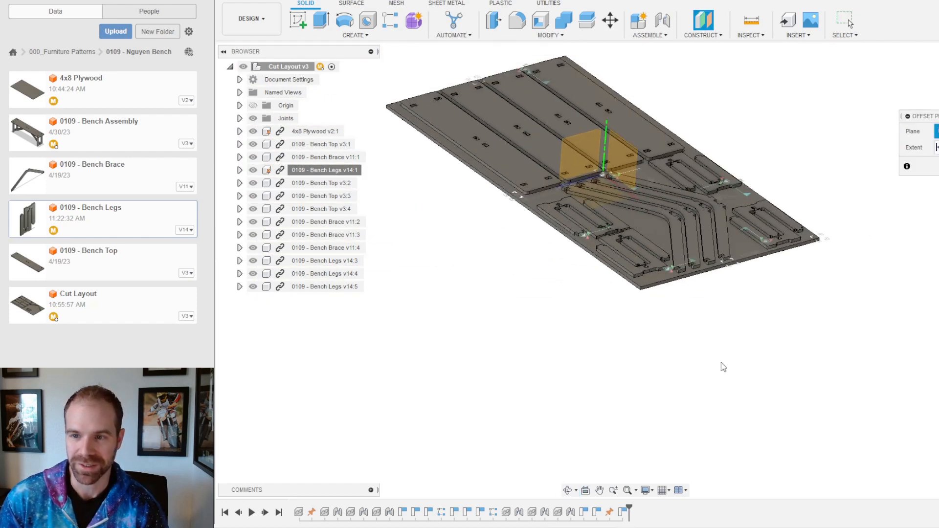
scroll(732, 169, up, 5)
scroll(598, 248, up, 3)
scroll(597, 247, up, 2)
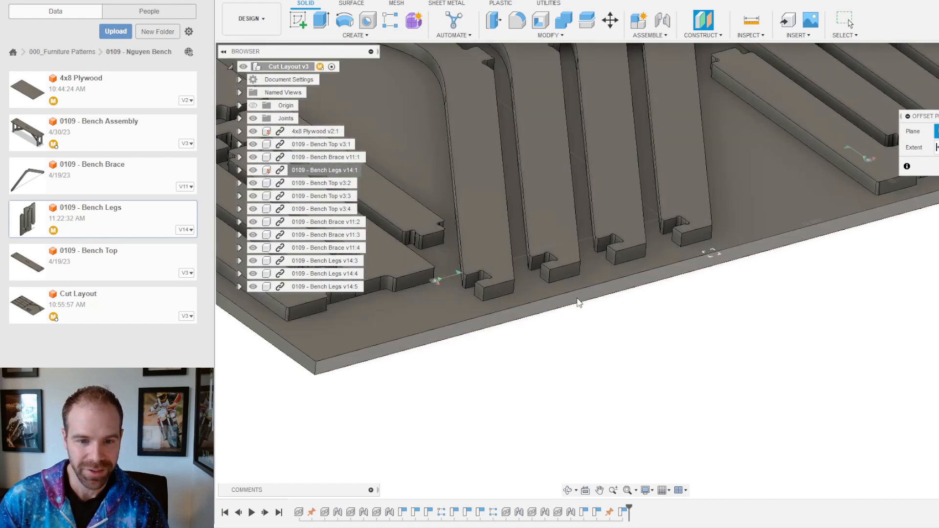
click(579, 304)
text(24)
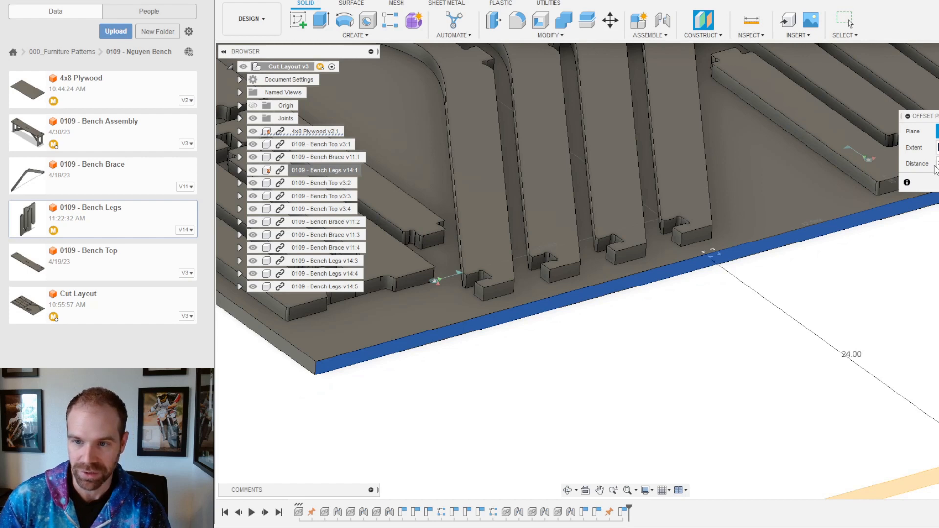
text(-24)
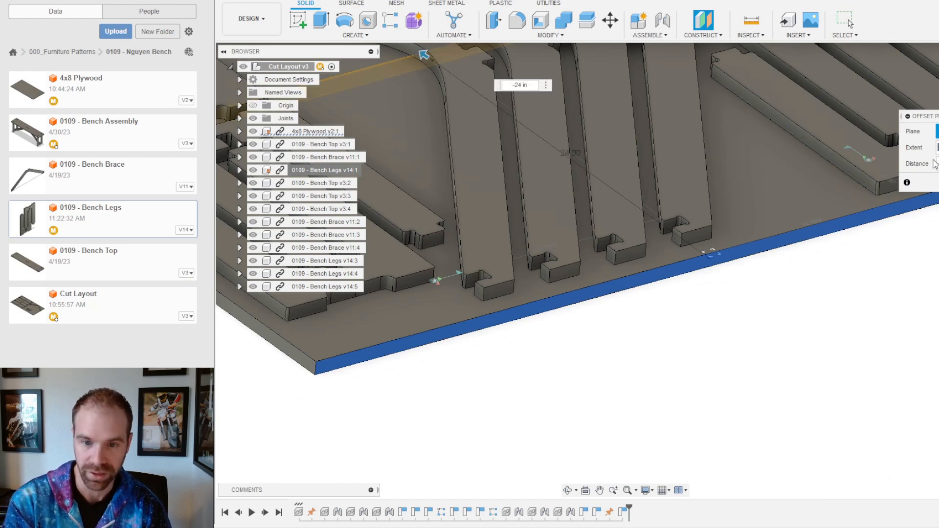
key(Return)
Step: Orbit and zoom around the sheet to check where the new plane crosses the layout
scroll(811, 281, down, 5)
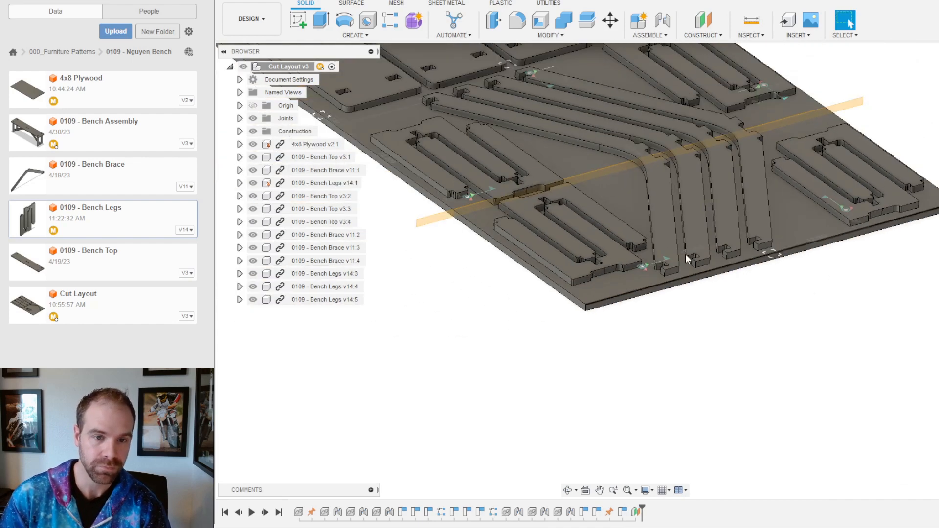
shift+middle_drag(570, 196, 618, 220)
scroll(618, 221, down, 4)
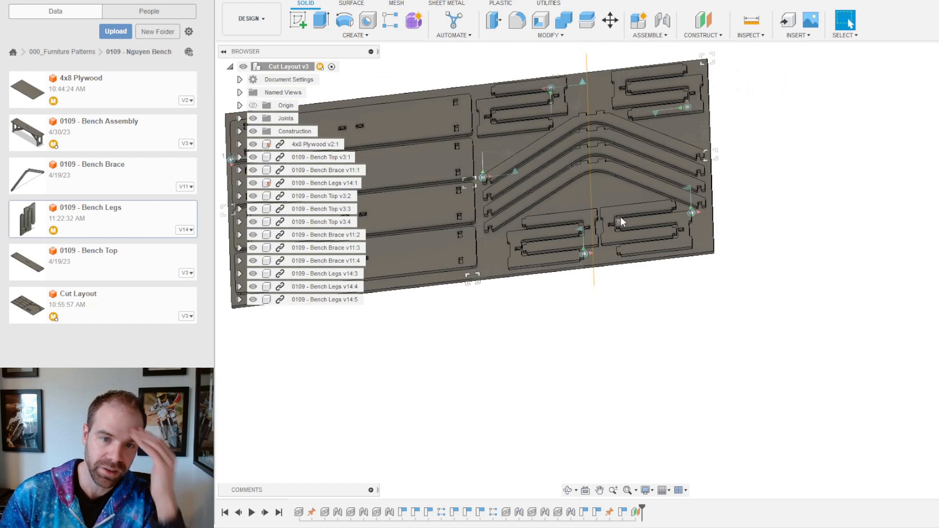
scroll(627, 181, down, 2)
scroll(590, 173, up, 2)
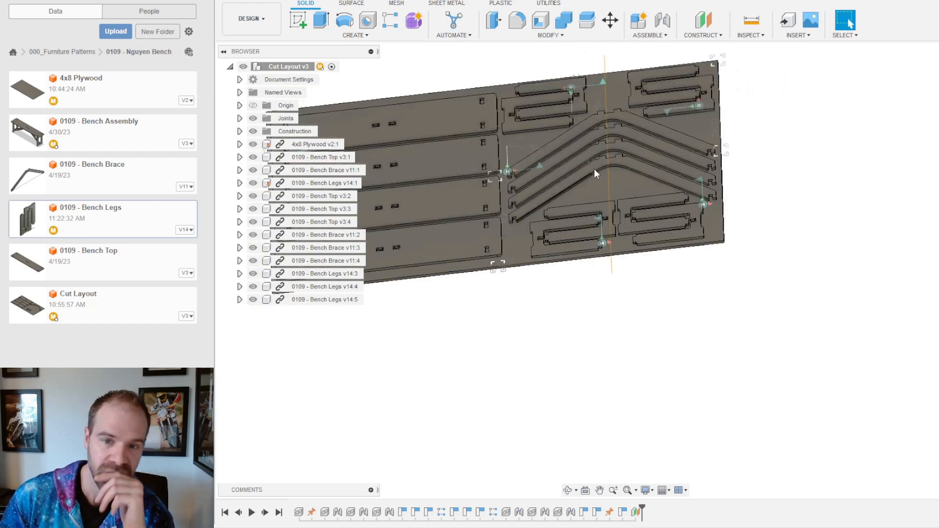
scroll(807, 235, down, 3)
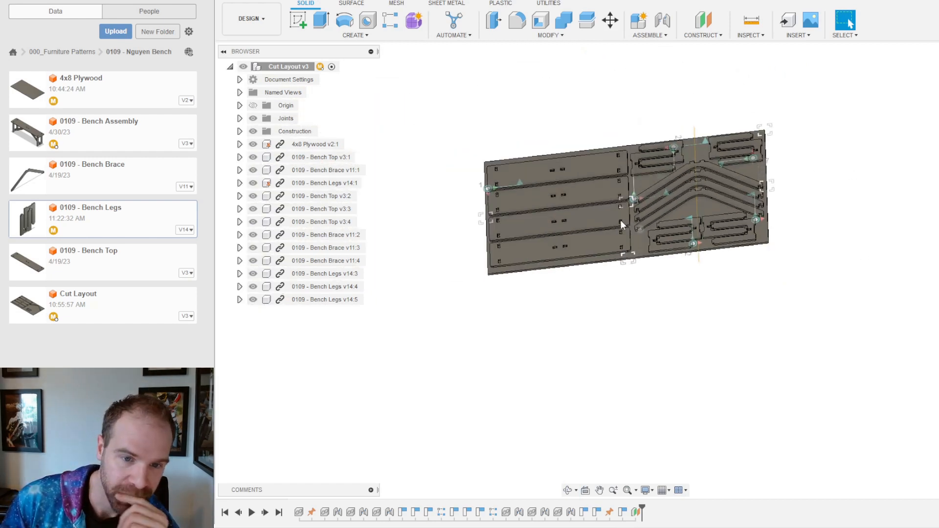
scroll(620, 219, up, 2)
scroll(733, 193, up, 3)
shift+middle_drag(740, 191, 752, 191)
scroll(752, 191, up, 3)
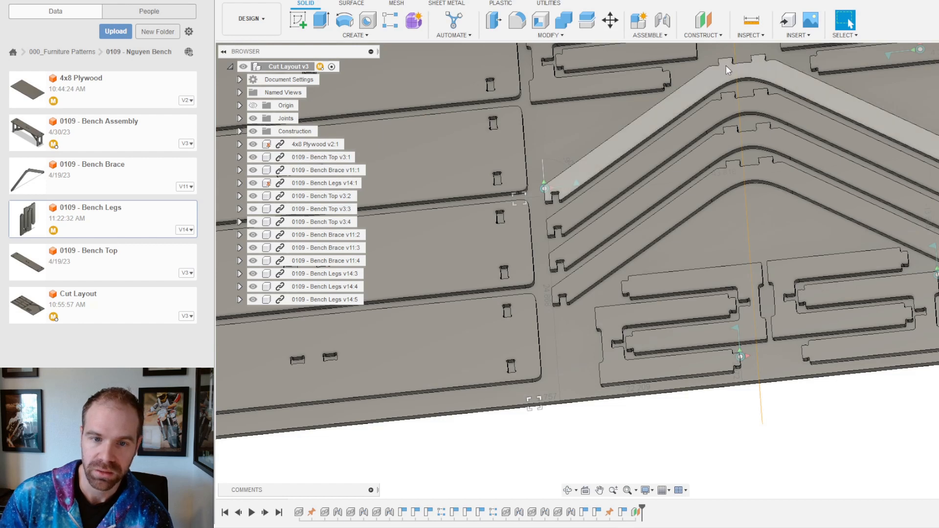
scroll(740, 69, down, 4)
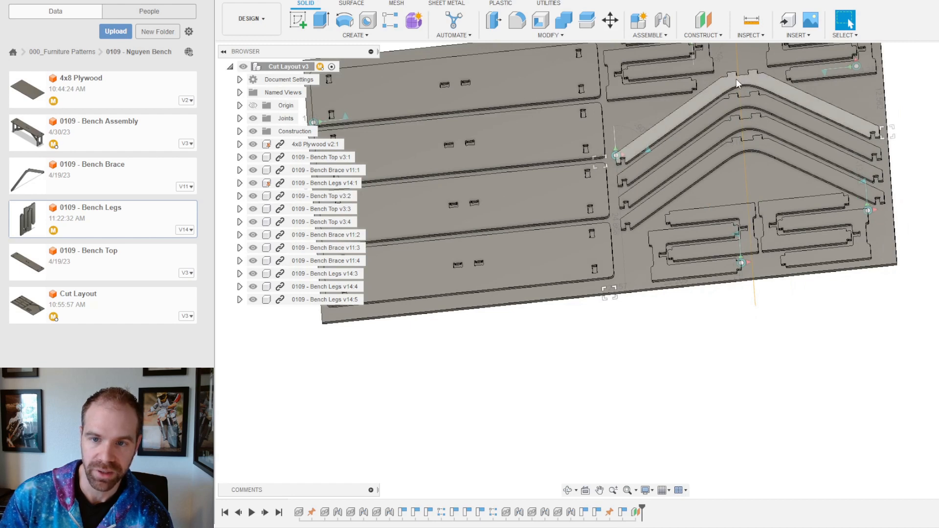
scroll(734, 98, down, 3)
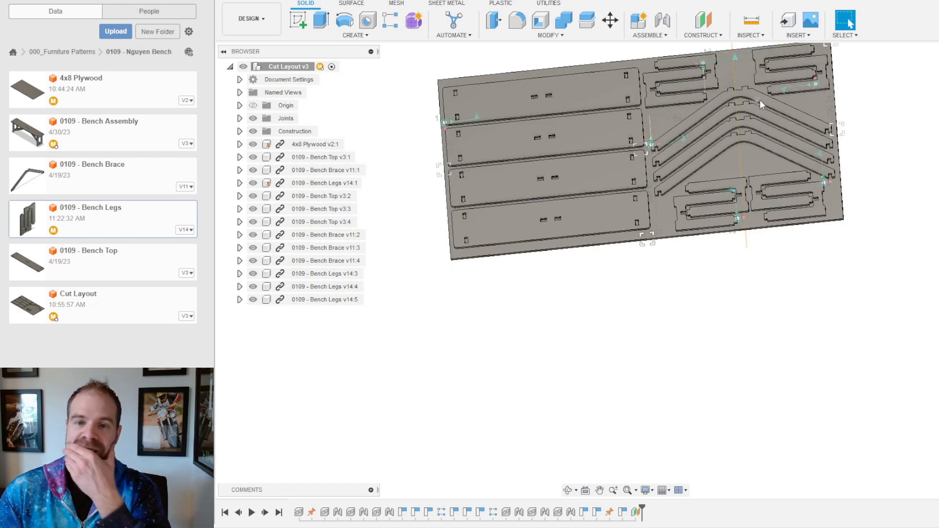
scroll(752, 64, up, 2)
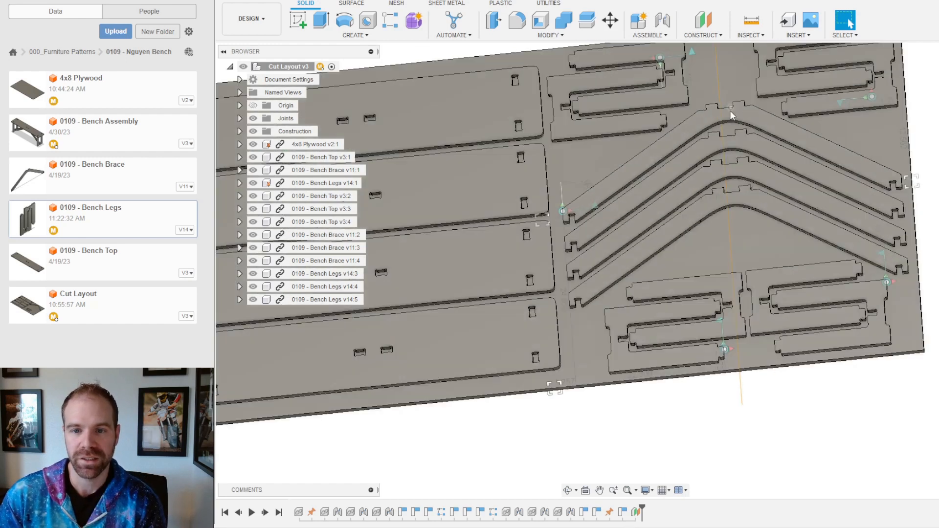
scroll(721, 81, up, 1)
scroll(779, 186, down, 2)
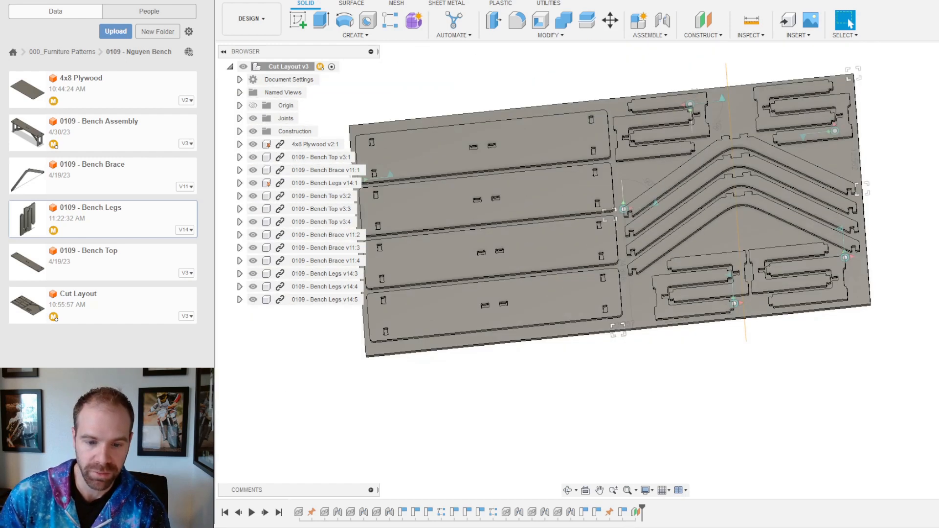
right_click(637, 513)
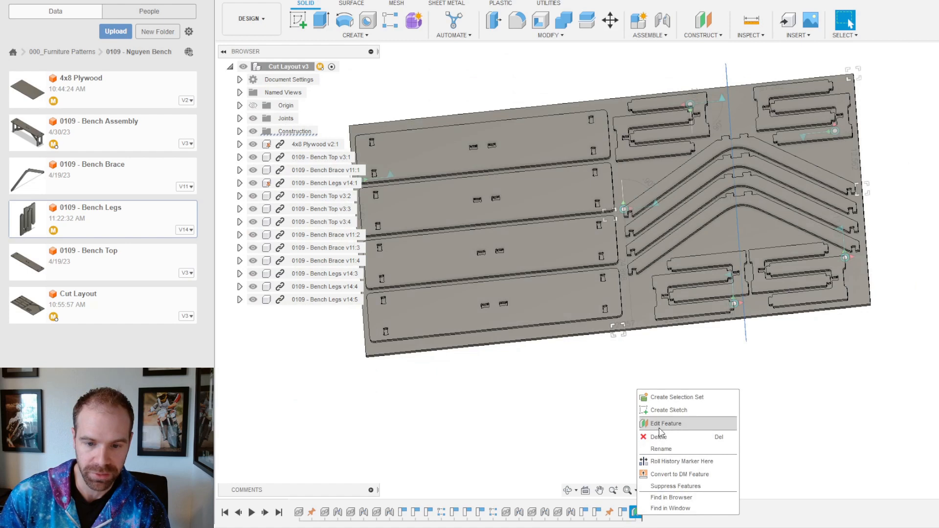
Step: Edit the offset plane's distance from -24 in to -23 in
click(661, 428)
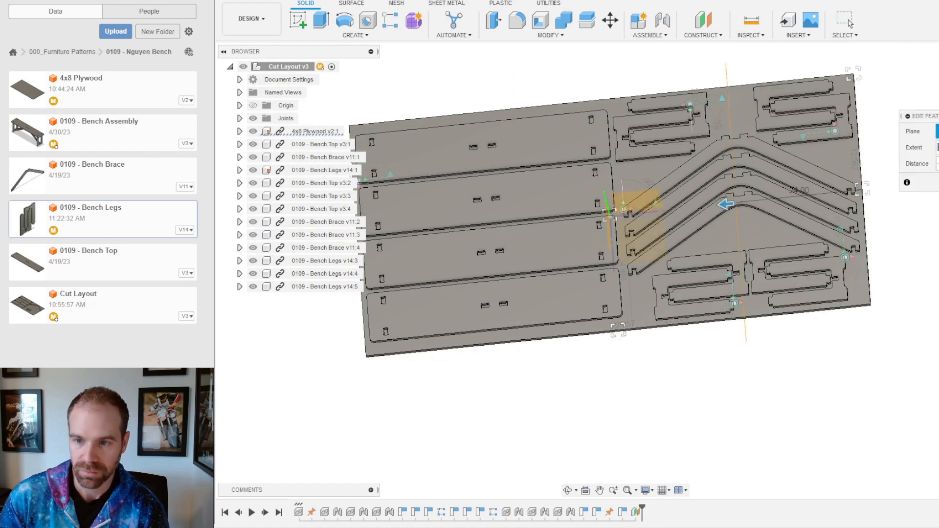
drag(726, 204, 731, 203)
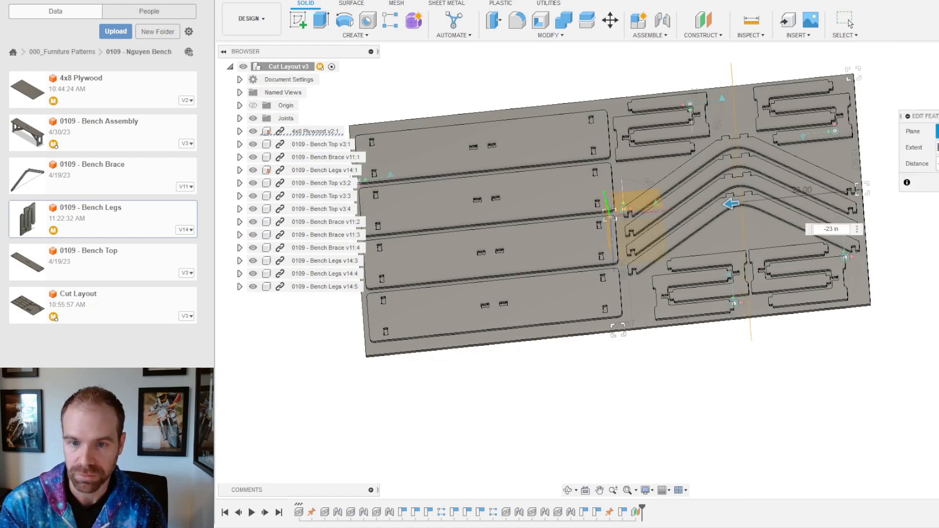
click(850, 23)
Step: Inspect the braces and cutouts from tilted views, then select a leg slot's corner vertex
scroll(827, 184, up, 3)
mouse_move(693, 262)
shift+middle_down()
mouse_move(701, 287)
mouse_move(694, 269)
mouse_move(695, 278)
shift+middle_up()
scroll(703, 230, down, 3)
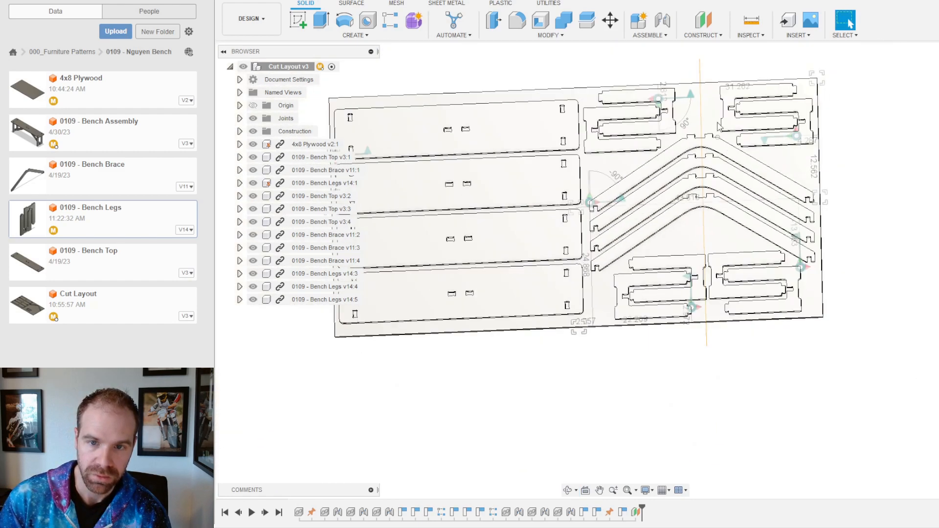
scroll(697, 94, up, 5)
mouse_move(690, 105)
shift+middle_down()
mouse_move(722, 57)
mouse_move(613, 97)
shift+middle_up()
scroll(612, 97, up, 2)
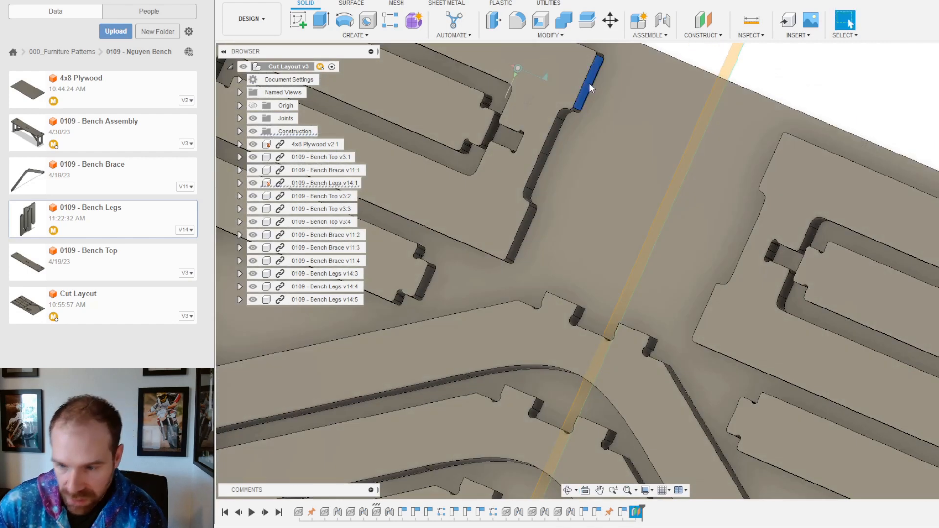
mouse_move(790, 96)
shift+middle_down()
mouse_move(798, 68)
mouse_move(789, 69)
shift+middle_up()
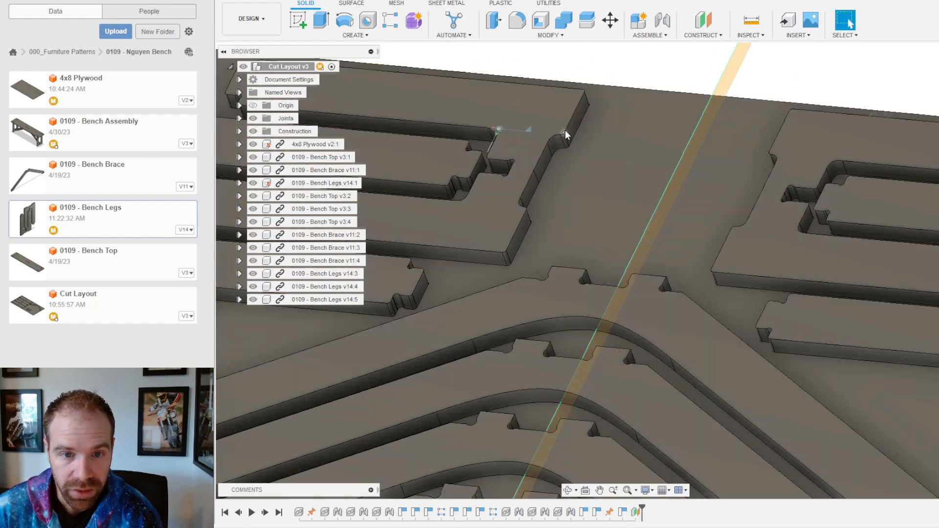
scroll(675, 212, down, 5)
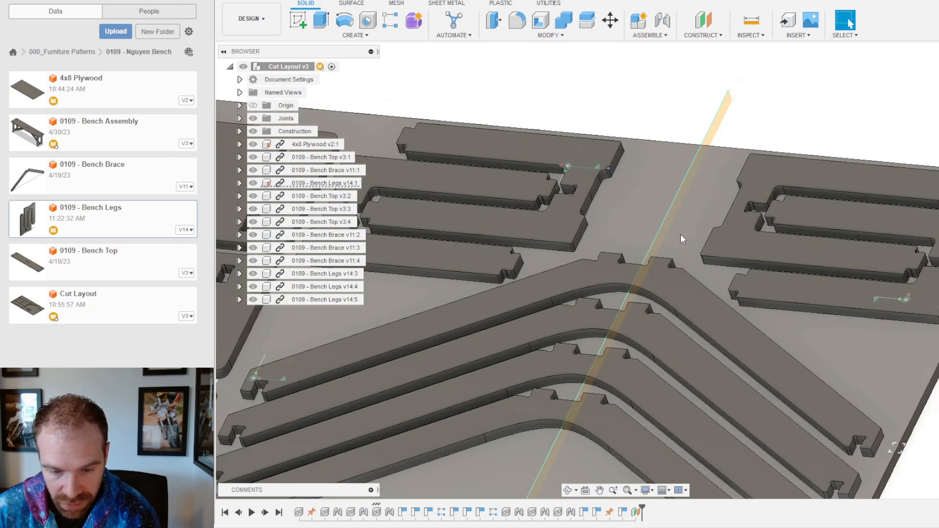
scroll(683, 159, up, 5)
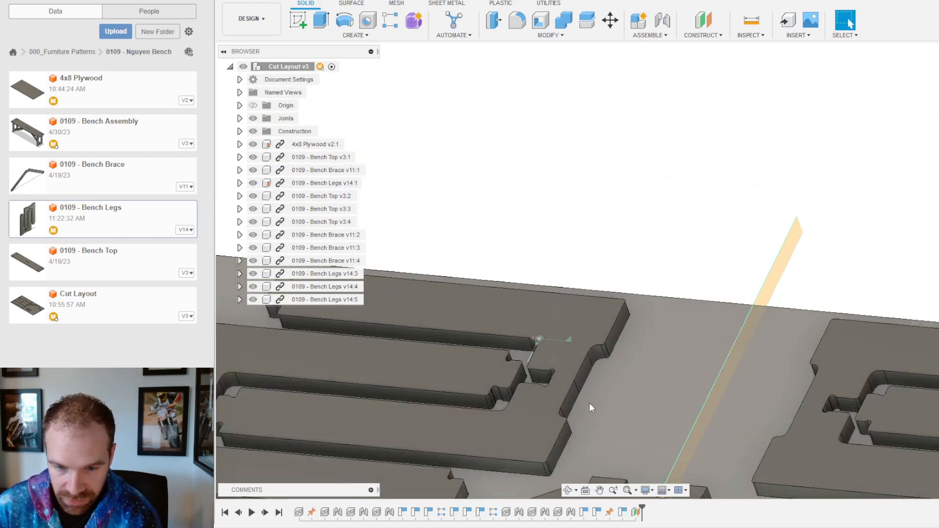
click(606, 343)
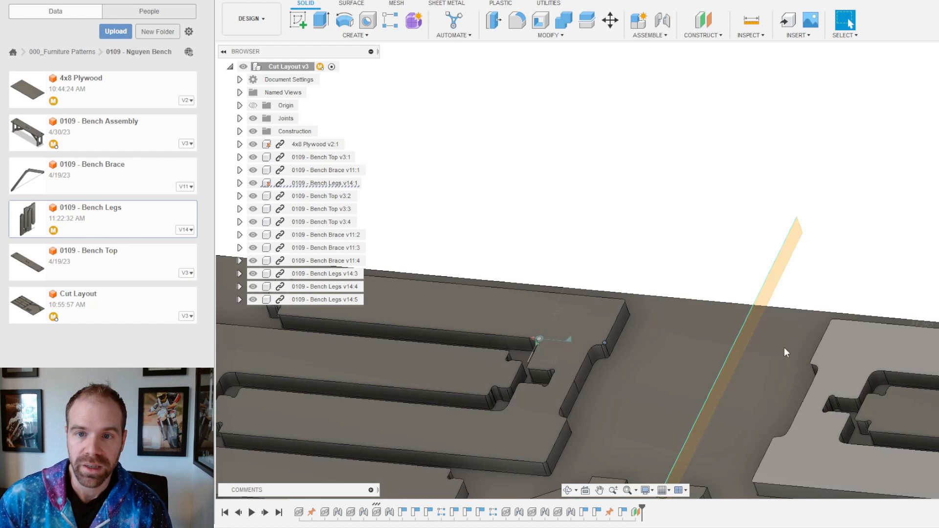
Step: Measure from the leg slot corner to the plane, reading 4.975 in and 3.975 in
click(752, 21)
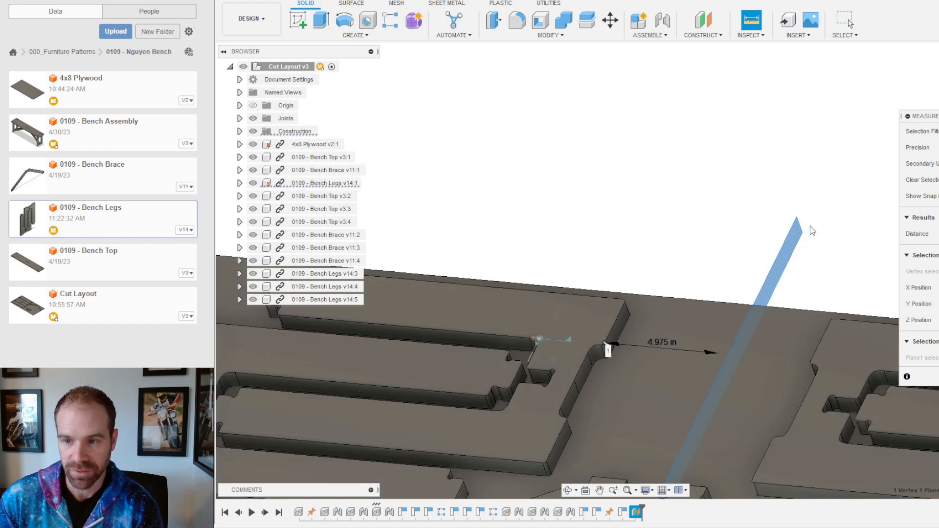
key(Escape)
shift+middle_drag(765, 288, 881, 270)
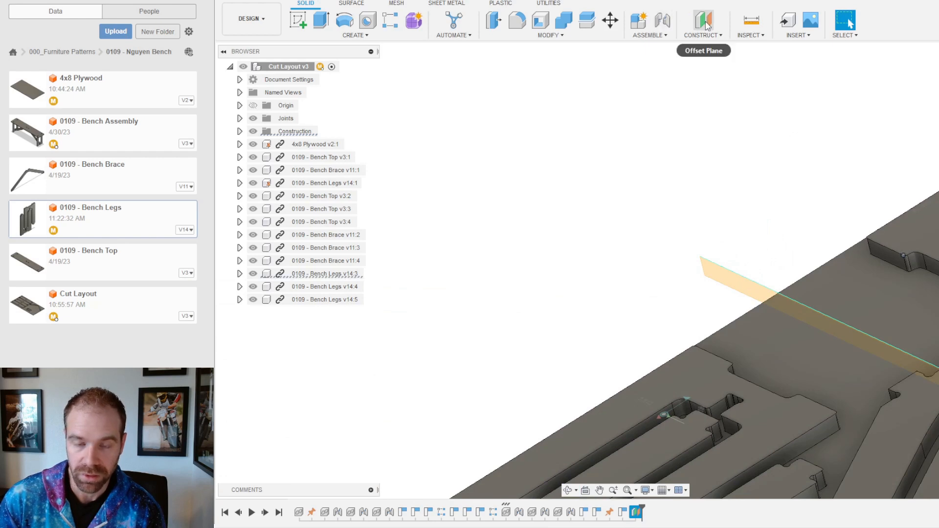
click(746, 25)
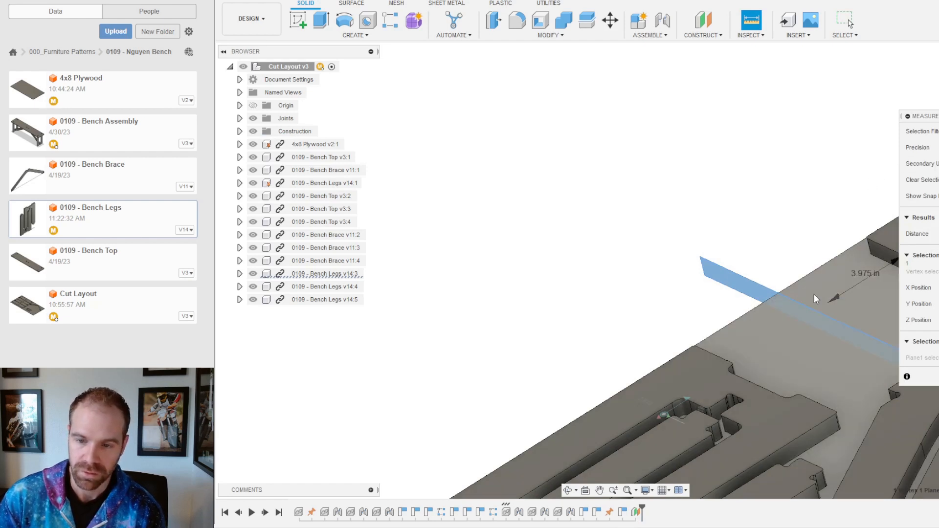
key(Escape)
Step: Reopen the offset plane feature and recommit its -23 in distance
scroll(772, 306, down, 5)
middle_drag(754, 300, 562, 263)
click(624, 513)
right_click(637, 513)
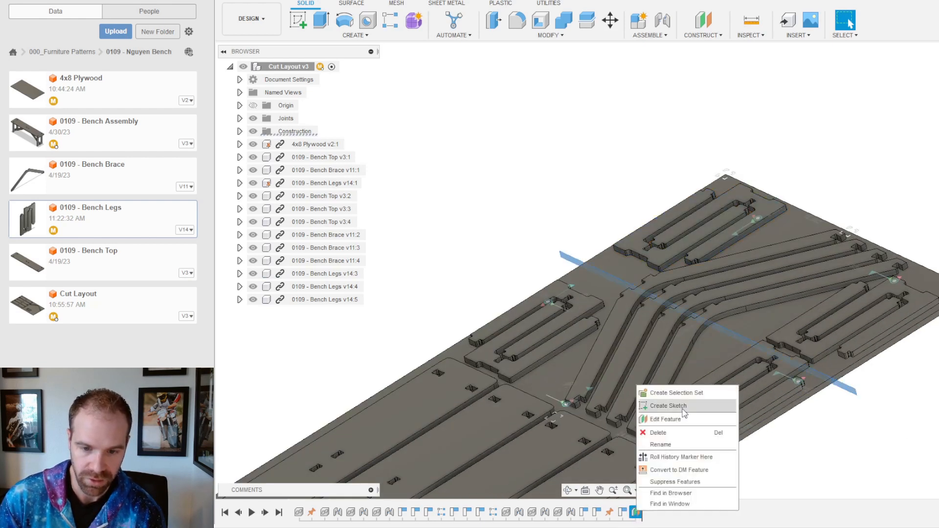
click(653, 418)
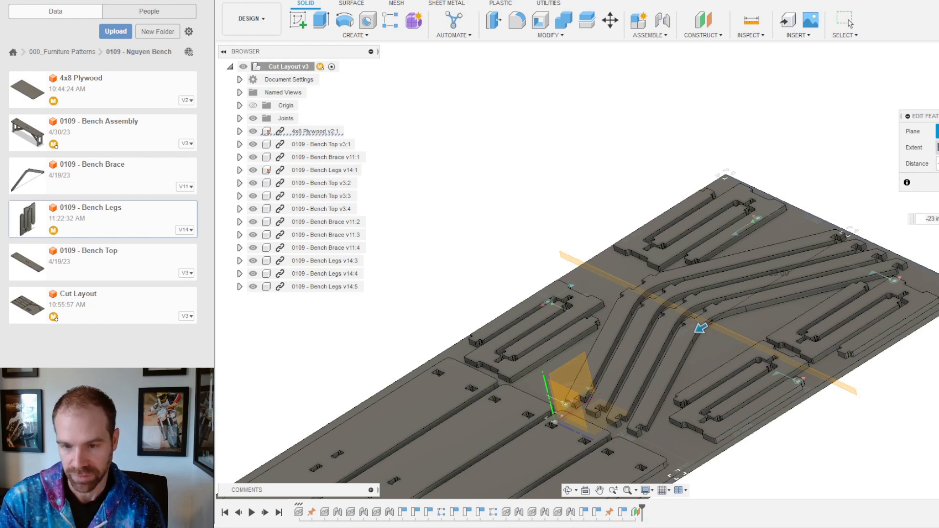
key(Return)
shift+middle_drag(693, 307, 640, 340)
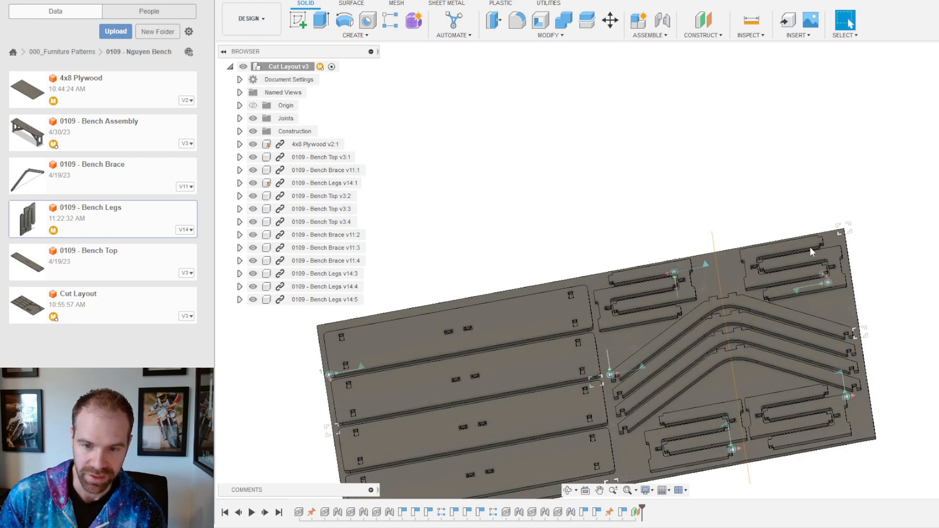
Step: Slide the lower-right bench leg parts left toward the braces, then view the whole sheet
scroll(749, 296, down, 3)
shift+middle_drag(729, 347, 719, 366)
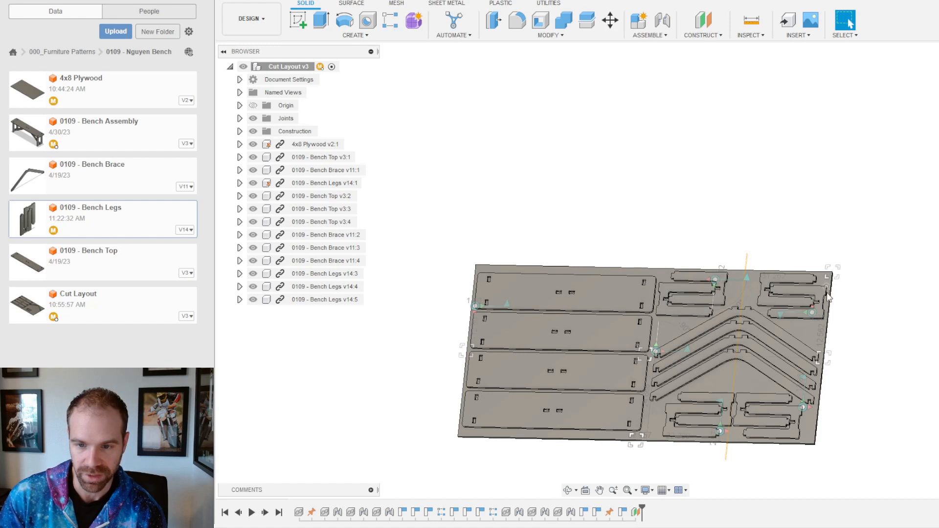
scroll(748, 399, up, 4)
scroll(734, 433, down, 2)
scroll(723, 430, up, 3)
scroll(705, 326, down, 4)
scroll(688, 389, up, 6)
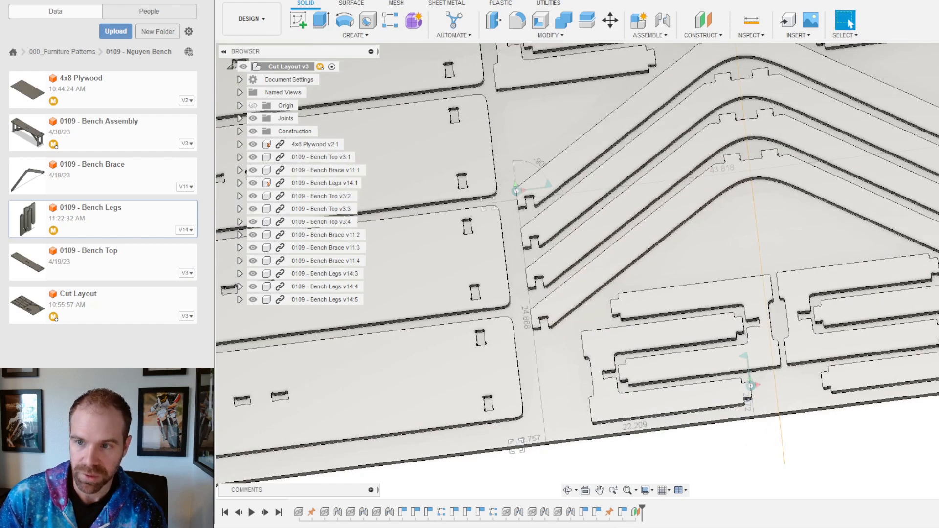
scroll(821, 184, down, 3)
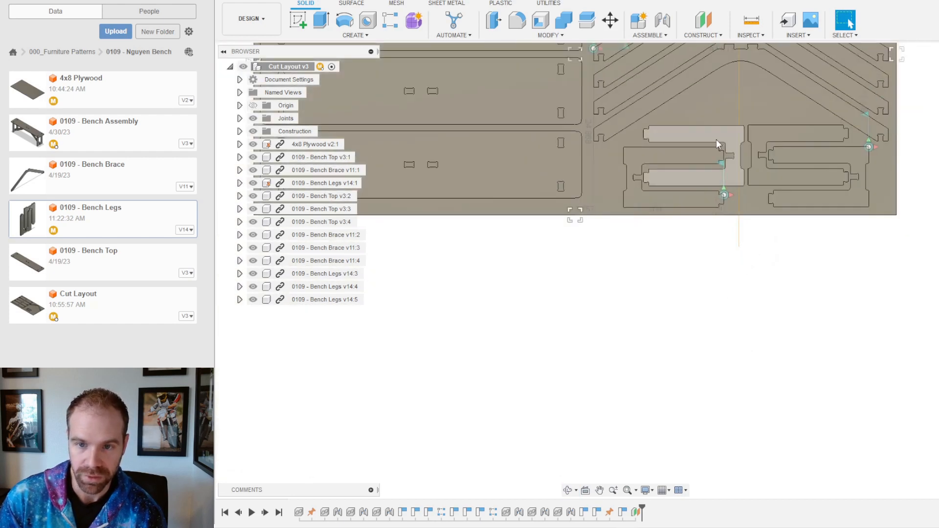
scroll(718, 141, up, 5)
drag(758, 163, 734, 166)
drag(818, 164, 807, 170)
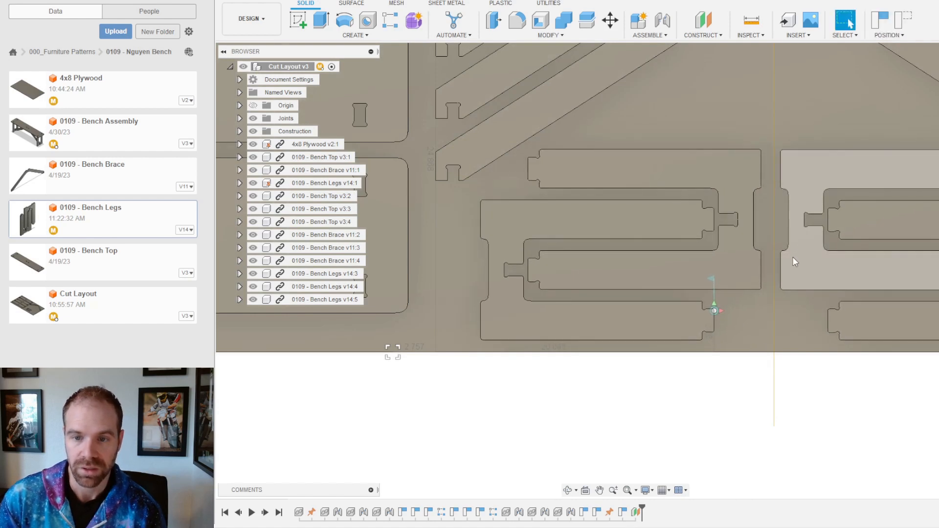
scroll(773, 296, down, 3)
scroll(801, 249, down, 5)
shift+middle_drag(837, 363, 840, 202)
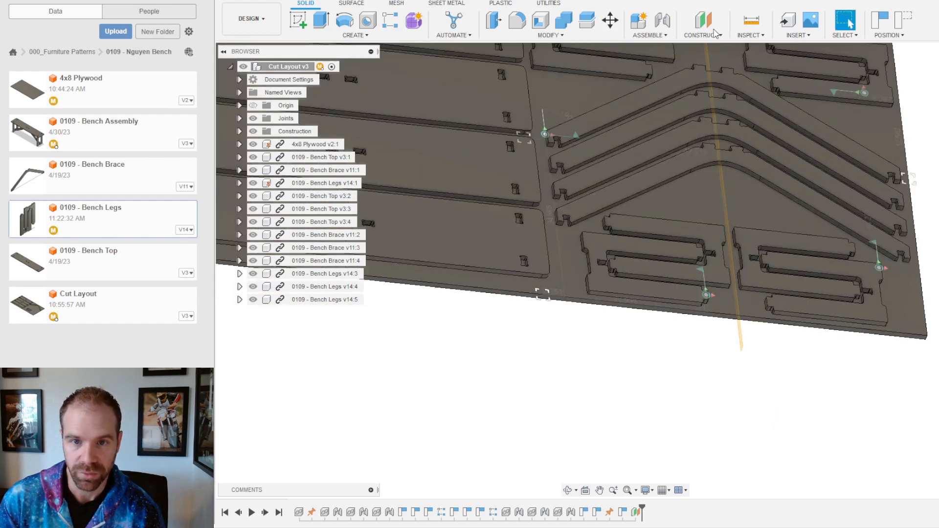
click(551, 35)
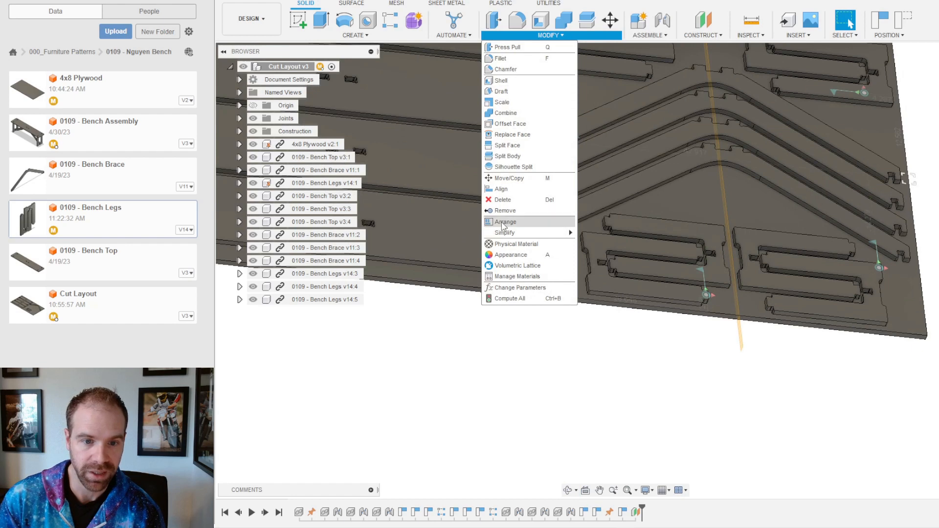
Step: Try aligning the leg part to a neighbouring edge, then cancel the alignment
click(501, 189)
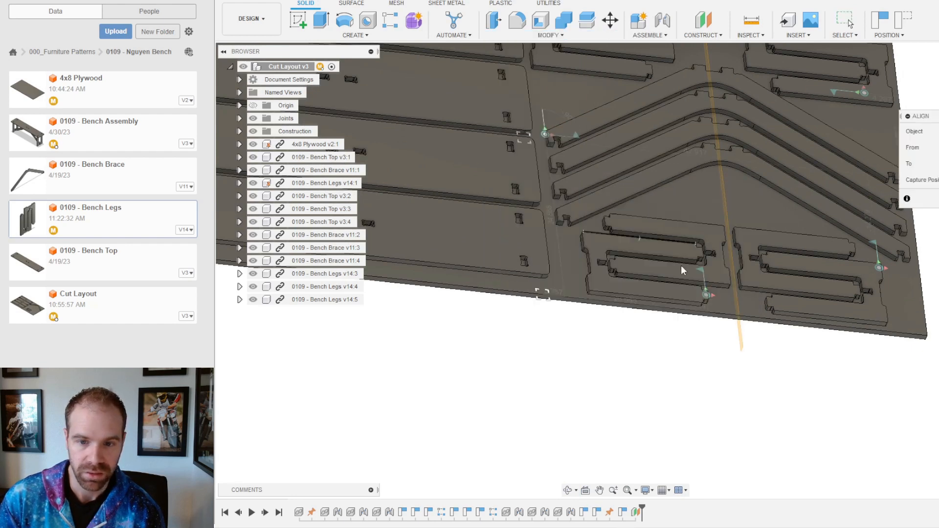
scroll(750, 219, up, 5)
scroll(675, 212, up, 2)
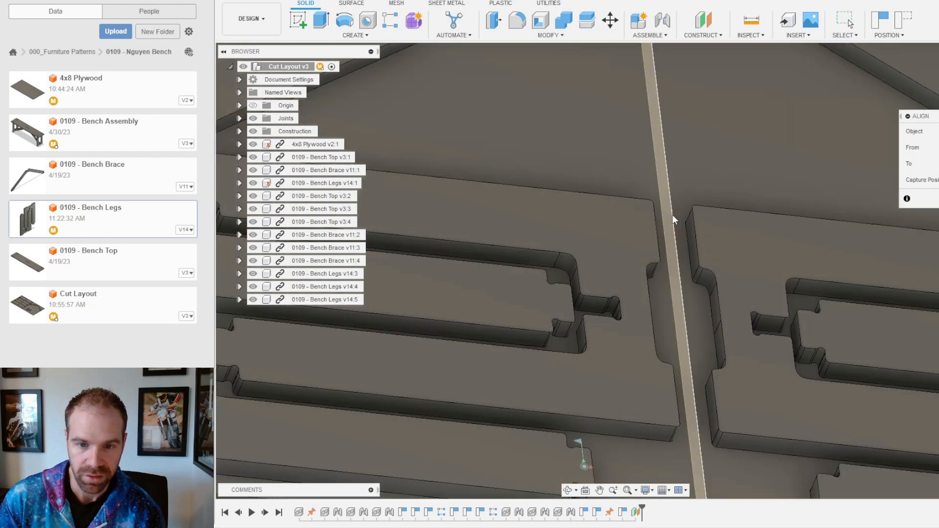
click(692, 234)
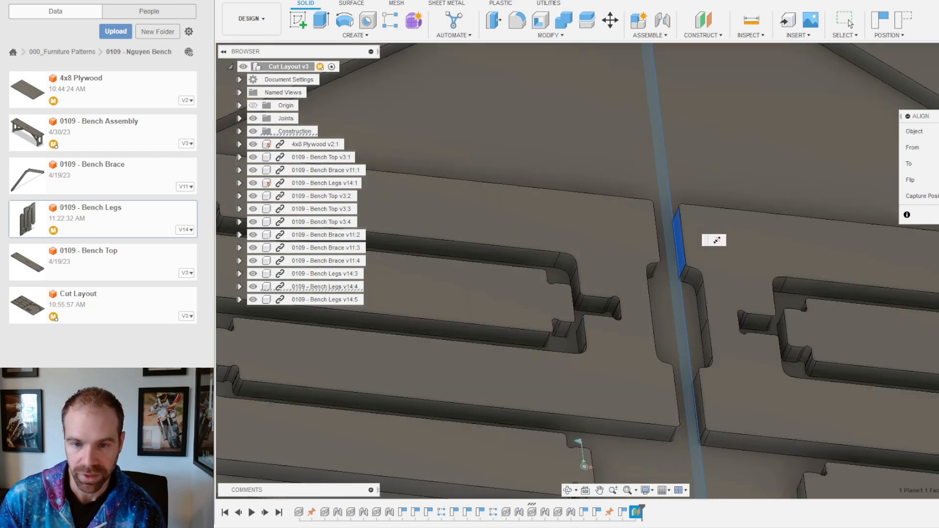
shift+middle_drag(715, 280, 706, 236)
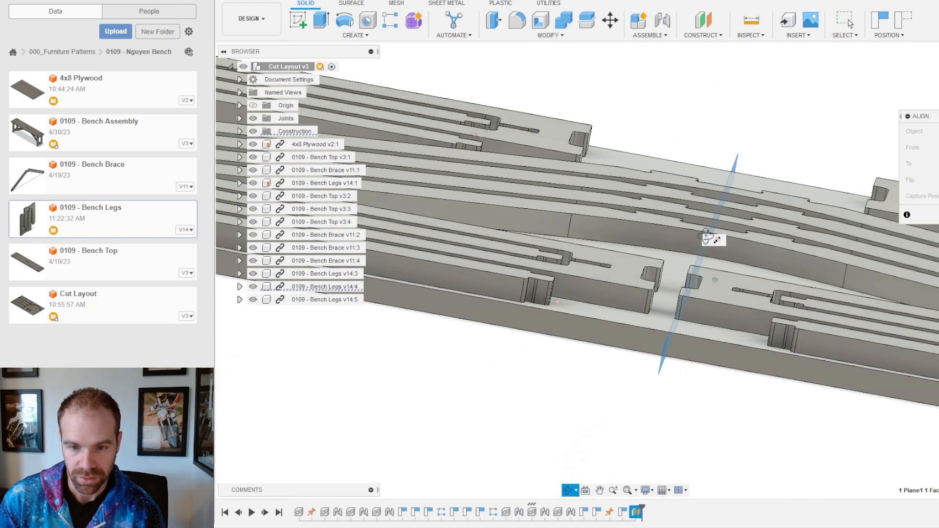
key(Escape)
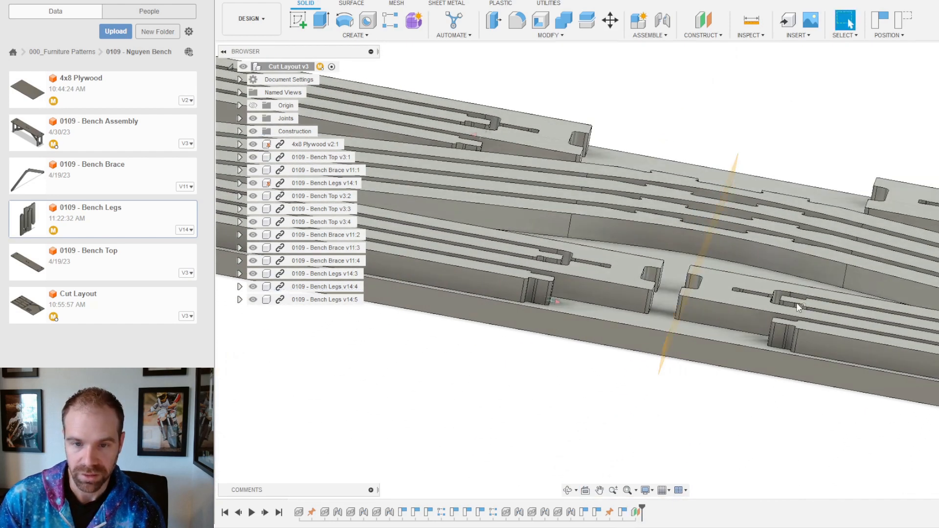
Step: Retry alignment on a bottom face, then cancel and select Bench Legs v14:4 to move
click(549, 35)
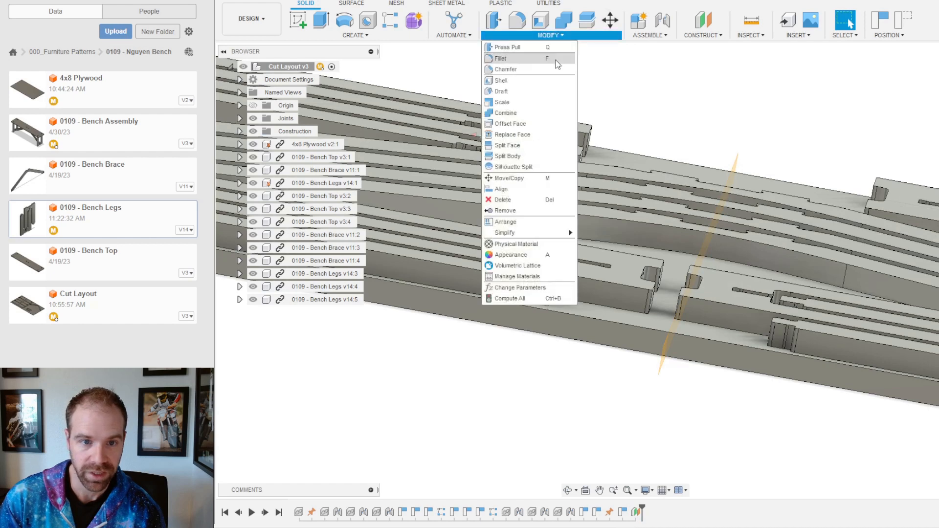
click(512, 189)
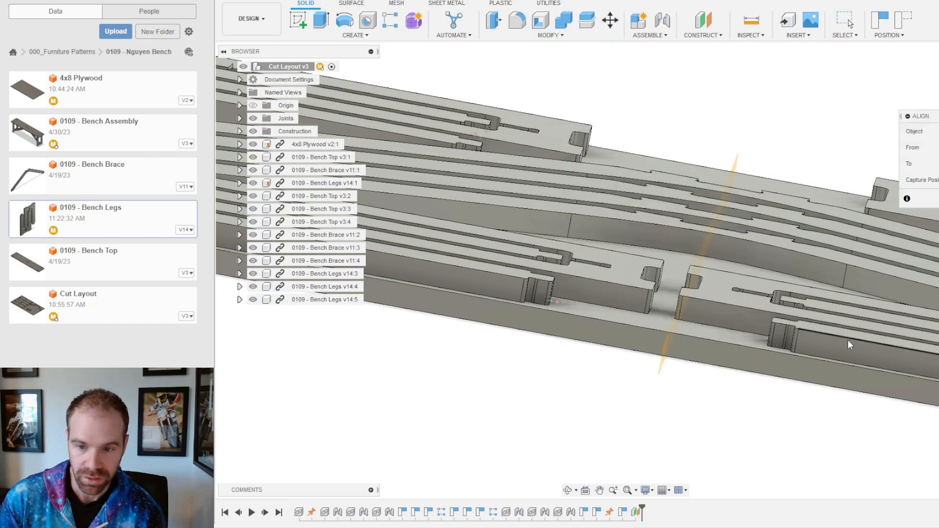
click(819, 369)
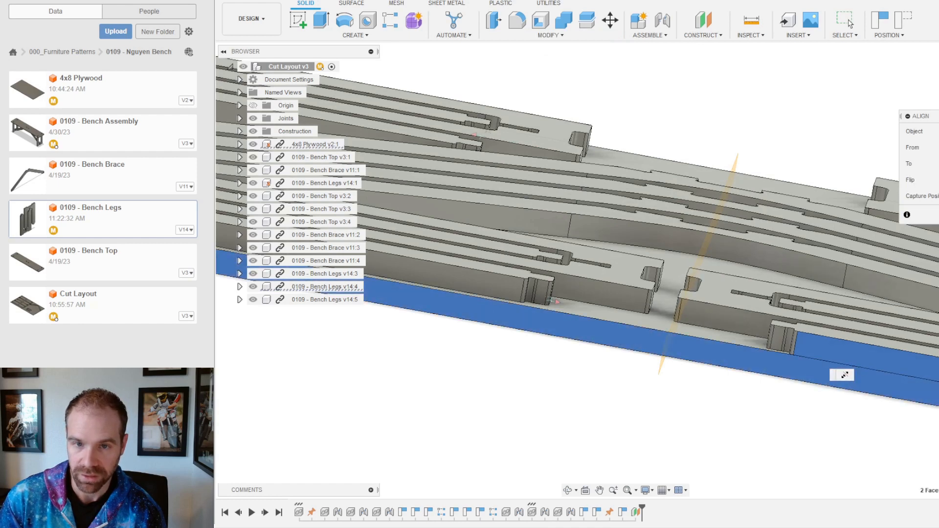
key(Escape)
click(611, 19)
click(827, 342)
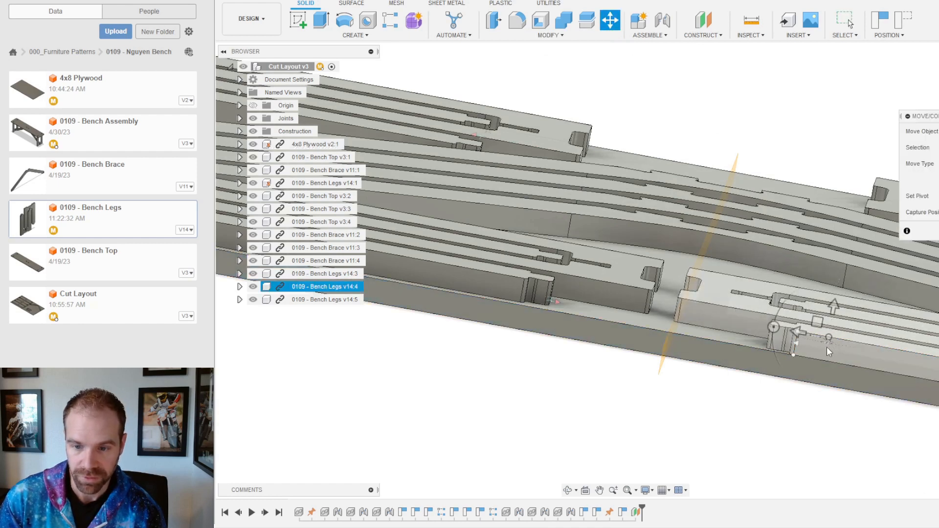
Step: Shift Bench Legs v14:4 by -1.00 in and slide it left beside the braces
scroll(737, 214, down, 2)
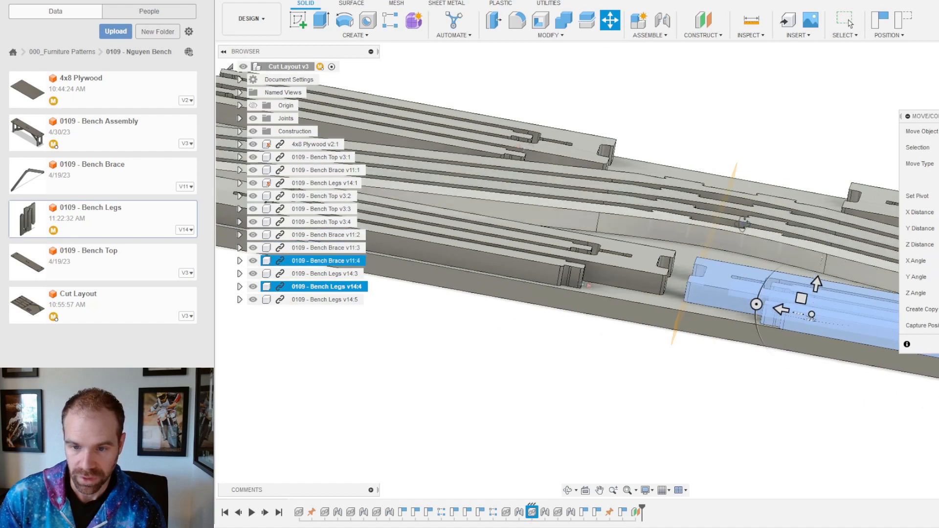
shift+middle_drag(742, 223, 757, 279)
scroll(621, 268, down, 5)
scroll(741, 421, up, 3)
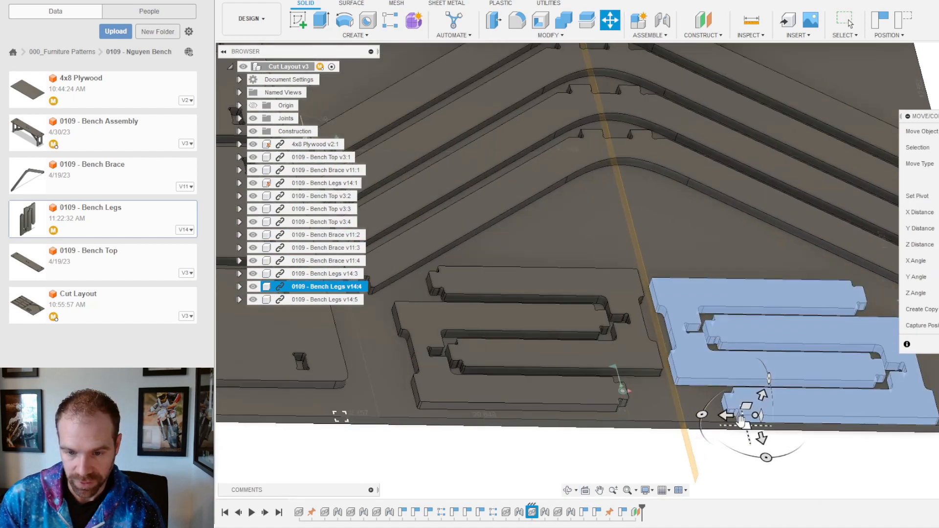
drag(761, 436, 763, 428)
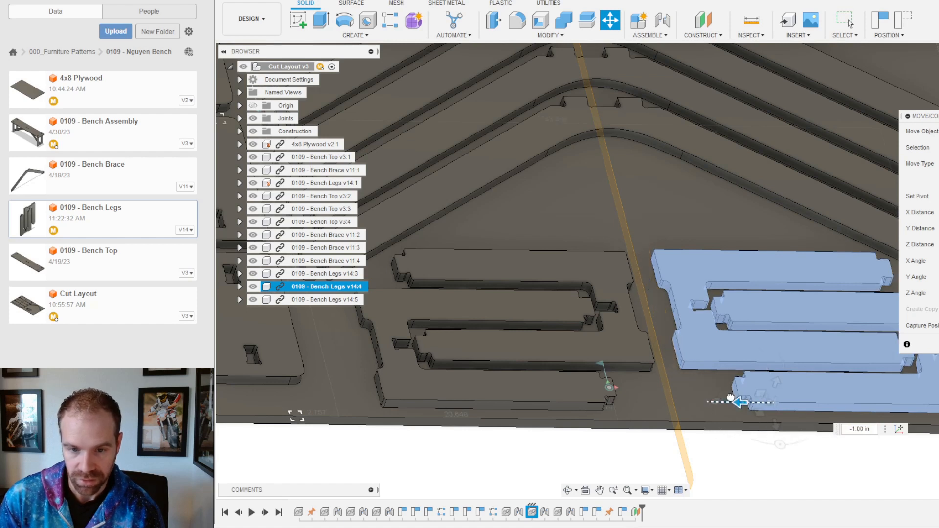
scroll(529, 357, down, 3)
scroll(822, 257, up, 3)
shift+middle_drag(742, 261, 724, 294)
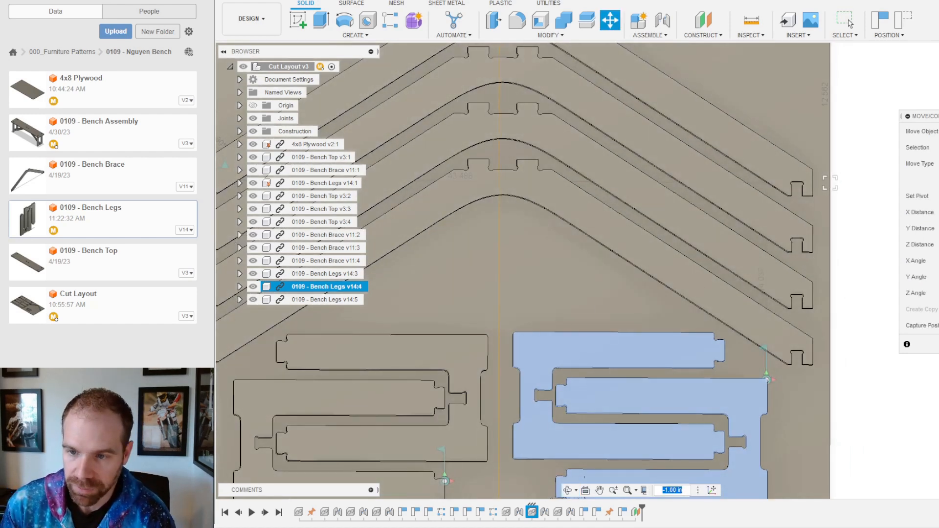
scroll(755, 228, down, 3)
scroll(680, 392, up, 3)
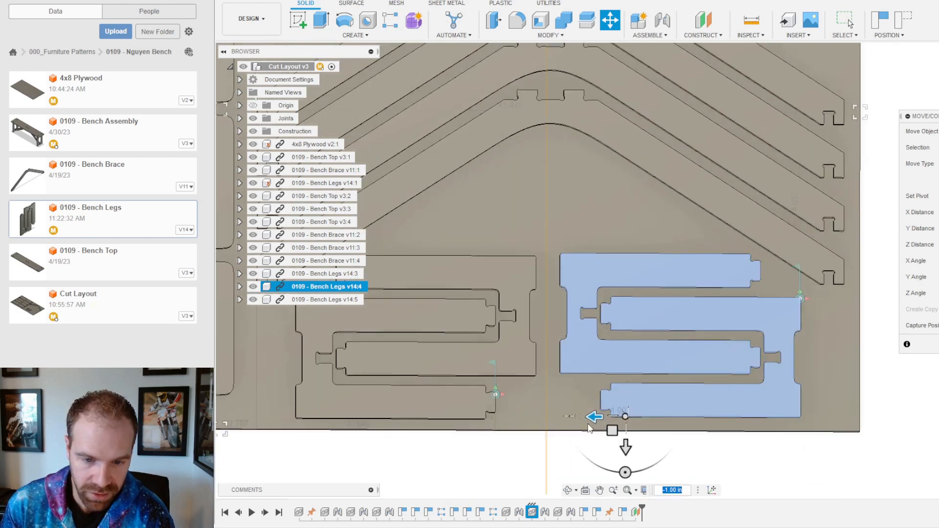
mouse_move(593, 417)
mouse_down()
mouse_move(582, 417)
mouse_move(593, 417)
mouse_up()
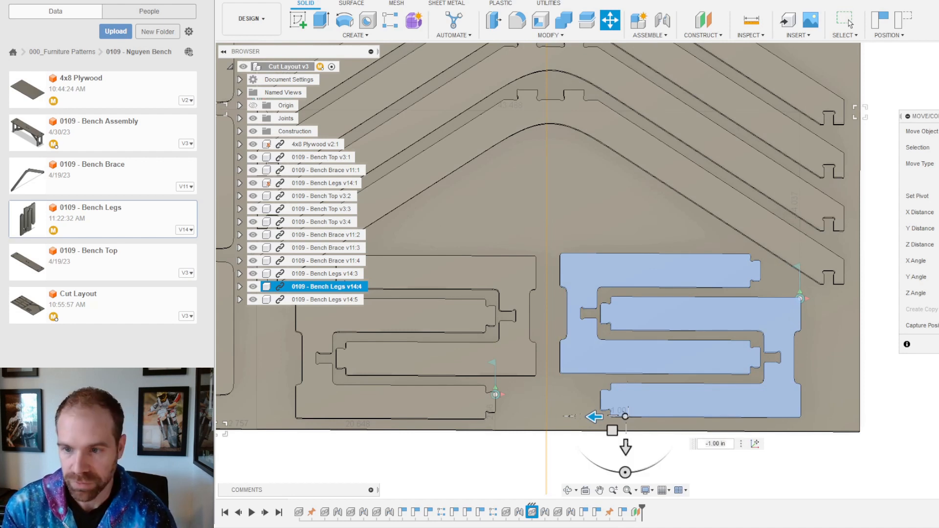
drag(595, 416, 581, 417)
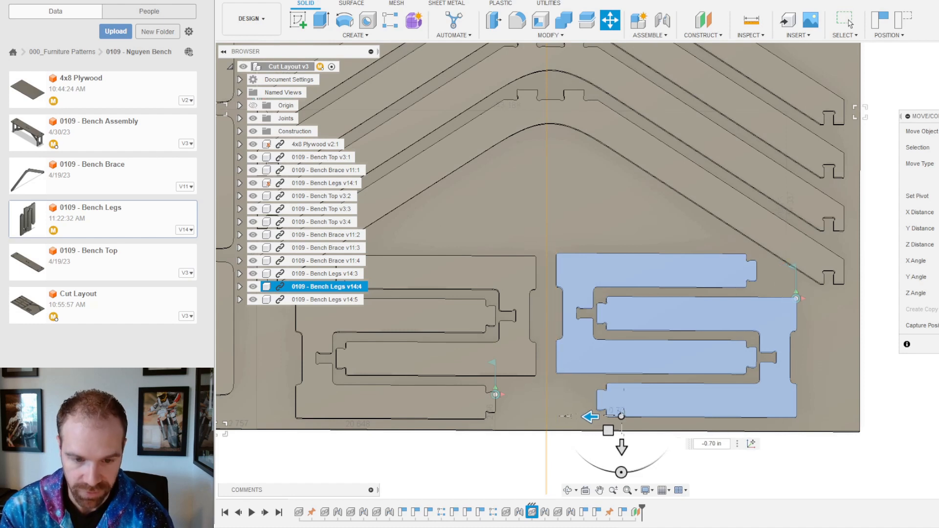
click(850, 23)
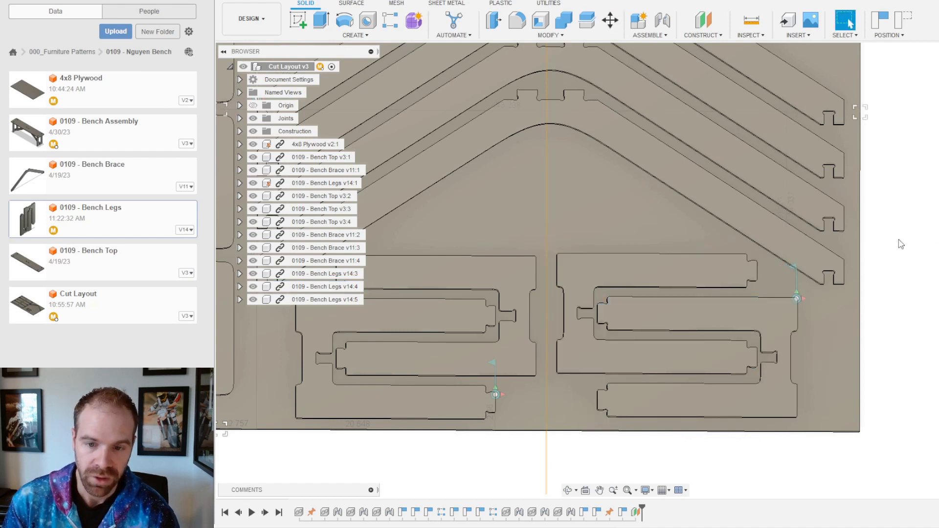
Step: Capture Bench Legs v14:4's new position
click(721, 309)
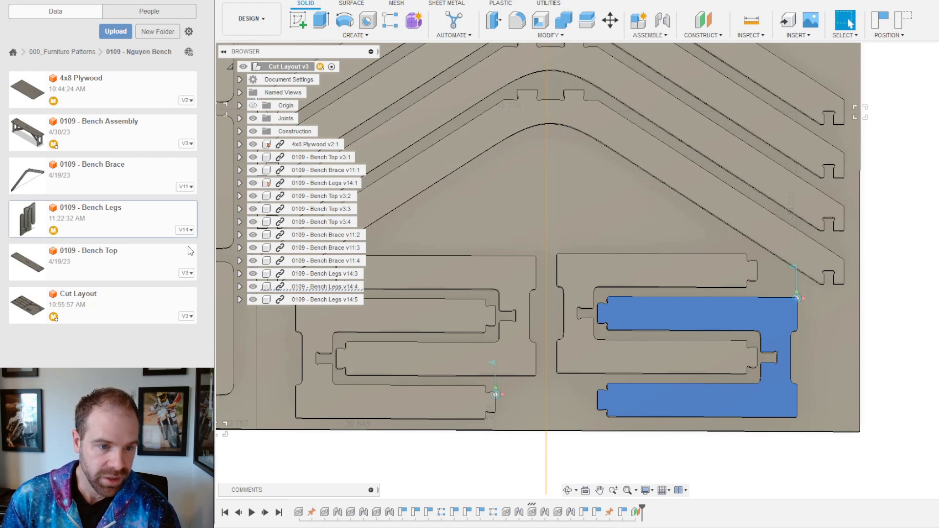
right_click(320, 286)
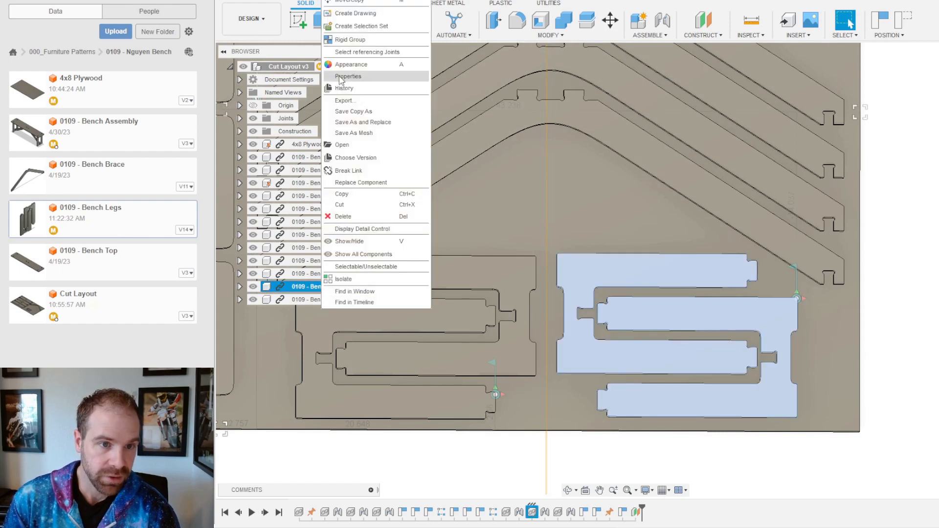
click(339, 2)
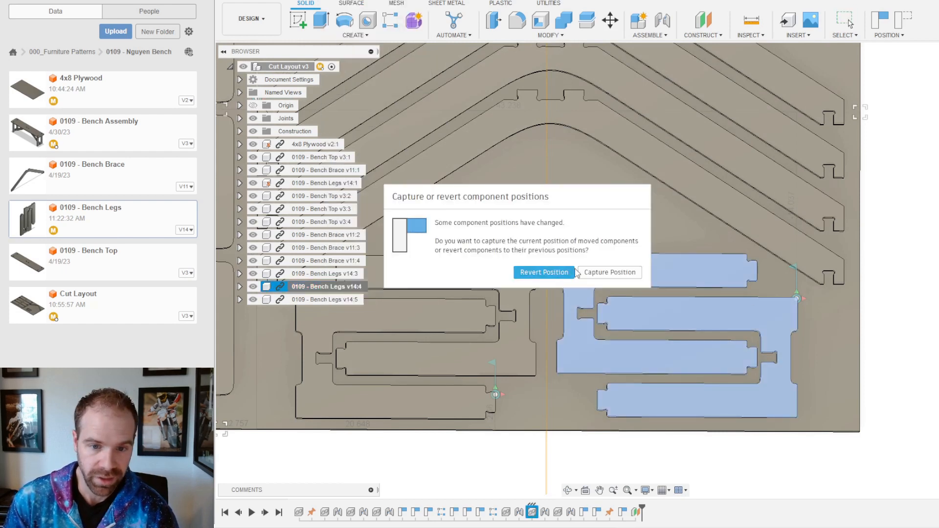
click(609, 272)
scroll(710, 337, down, 3)
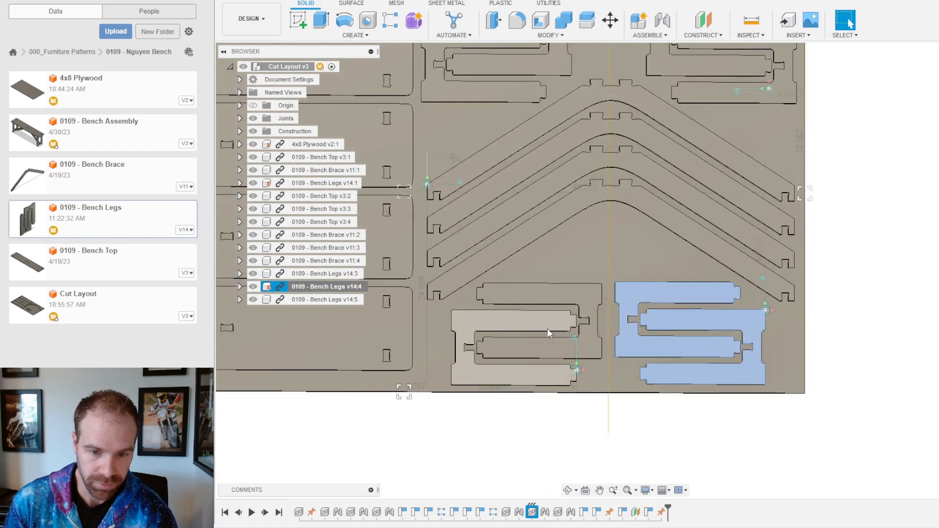
Step: Align the lower-left leg board's face flush with the target face on the right board
scroll(531, 431, down, 1)
scroll(538, 431, up, 3)
click(555, 433)
scroll(558, 435, up, 3)
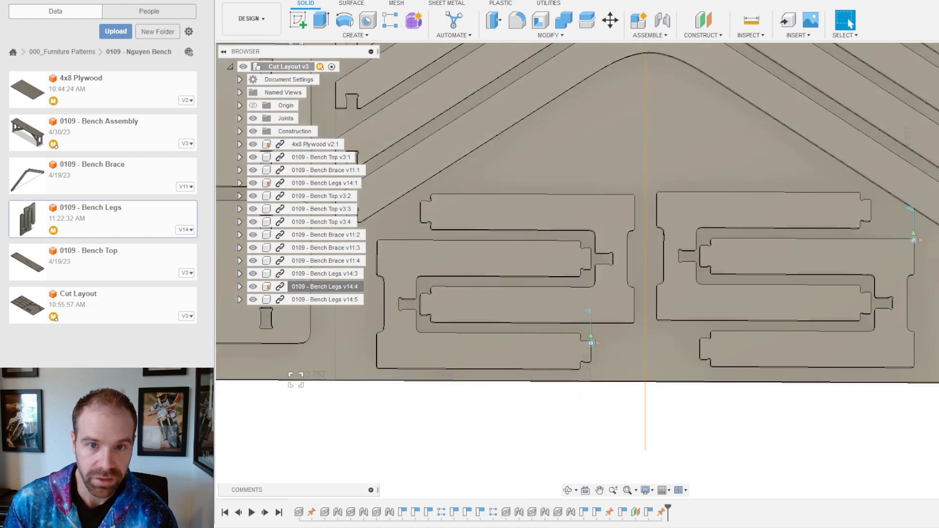
click(558, 35)
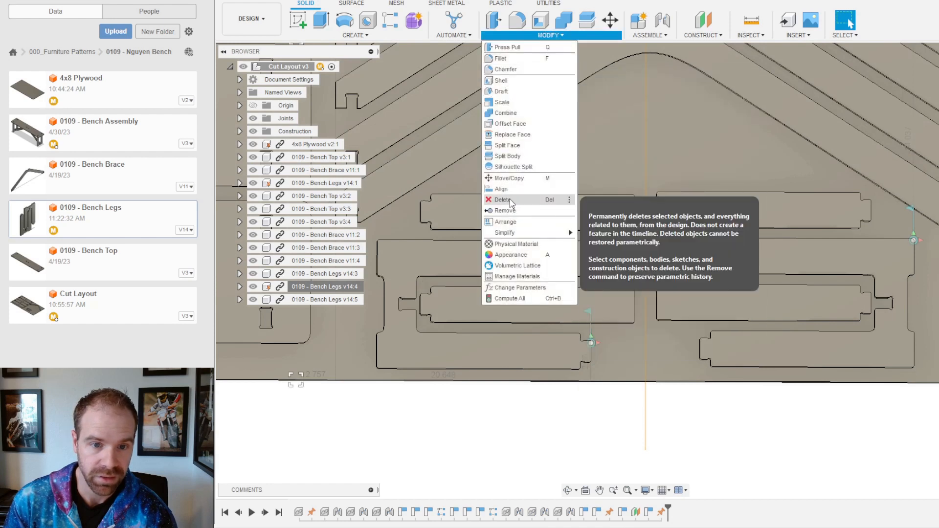
shift+middle_drag(618, 226, 544, 316)
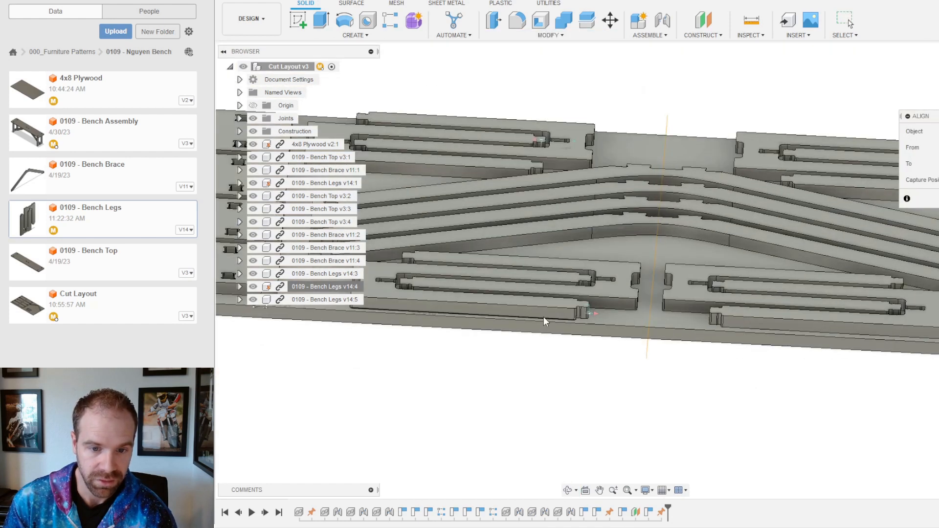
click(544, 316)
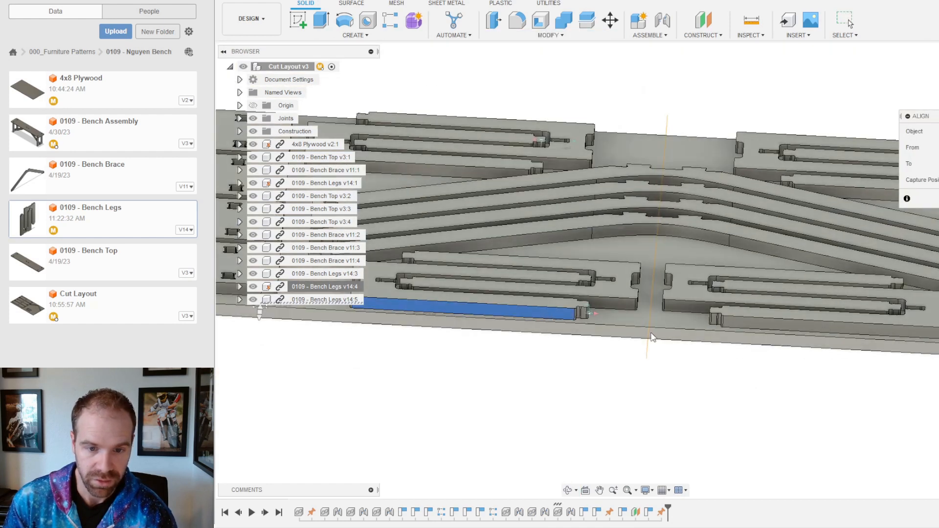
click(770, 325)
click(849, 22)
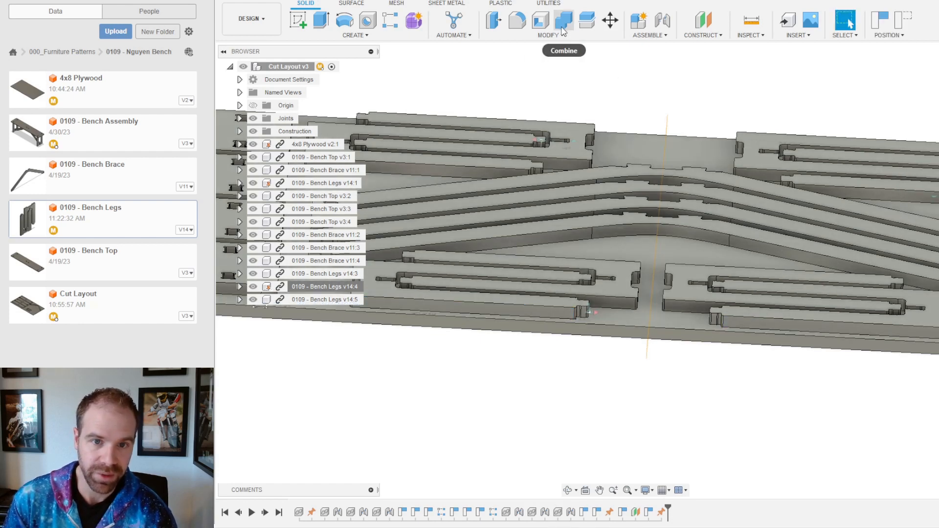
Step: Align a point on the leg board to its matching point on the adjacent part
click(549, 35)
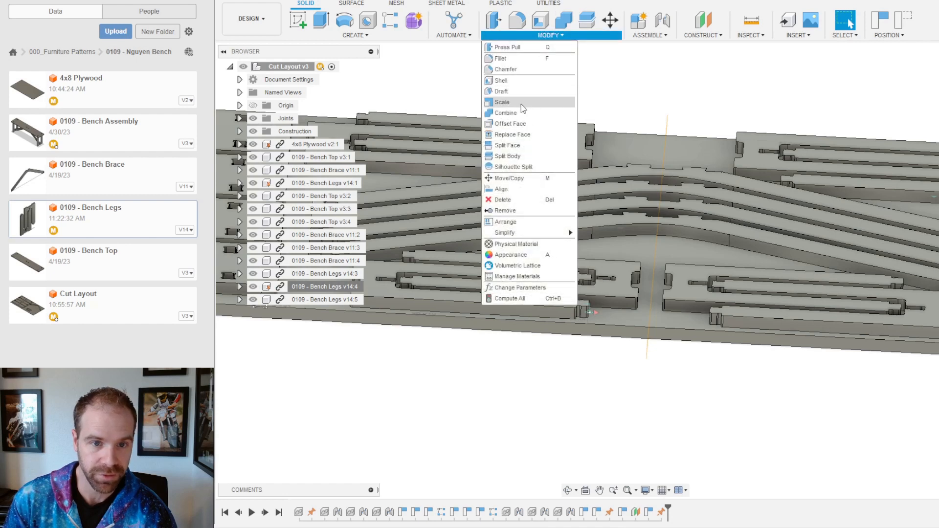
click(499, 188)
scroll(656, 267, up, 2)
mouse_move(656, 267)
shift+middle_down()
mouse_move(548, 335)
mouse_move(587, 325)
mouse_move(610, 334)
shift+middle_up()
click(565, 319)
click(612, 326)
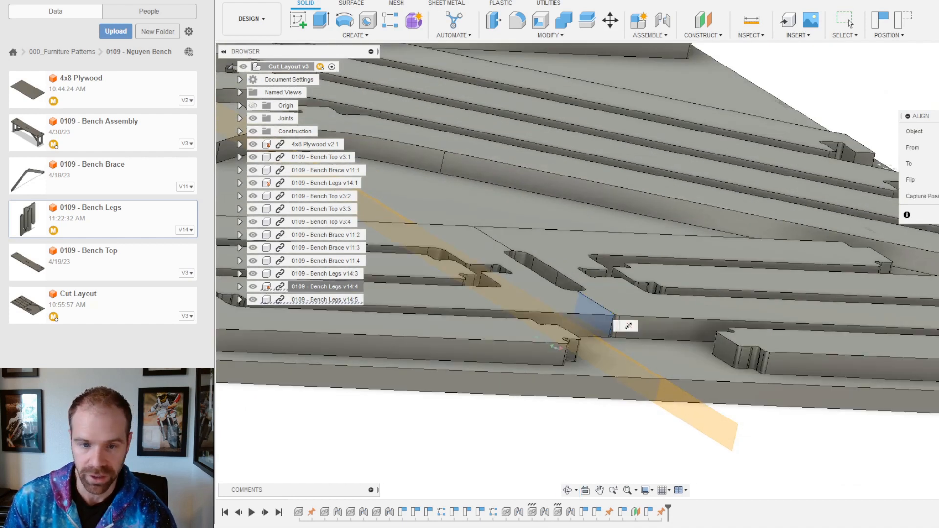
click(851, 23)
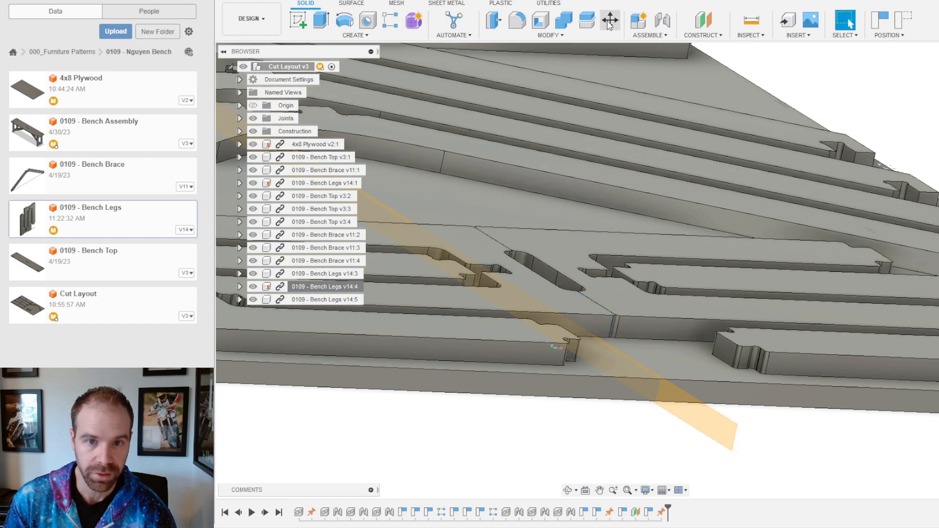
click(609, 22)
Step: Move the Bench Legs v14:5 pair 1.00 in along X
click(491, 295)
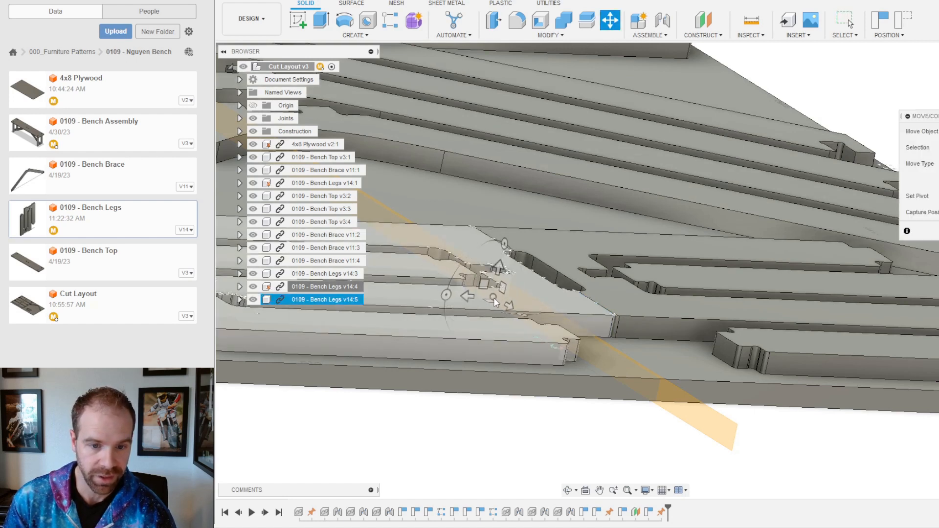
scroll(650, 281, down, 3)
shift+middle_drag(647, 261, 584, 320)
scroll(568, 332, down, 3)
scroll(445, 342, up, 3)
drag(528, 360, 519, 360)
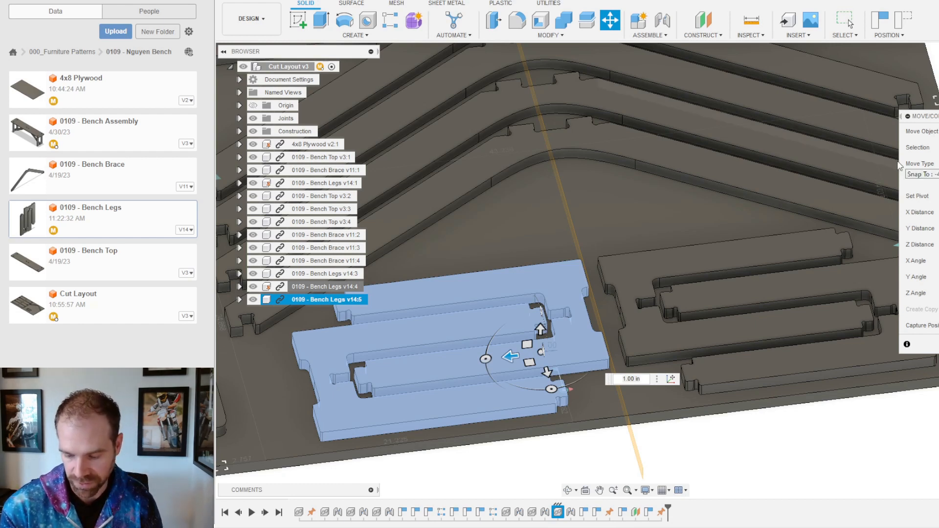
key(Return)
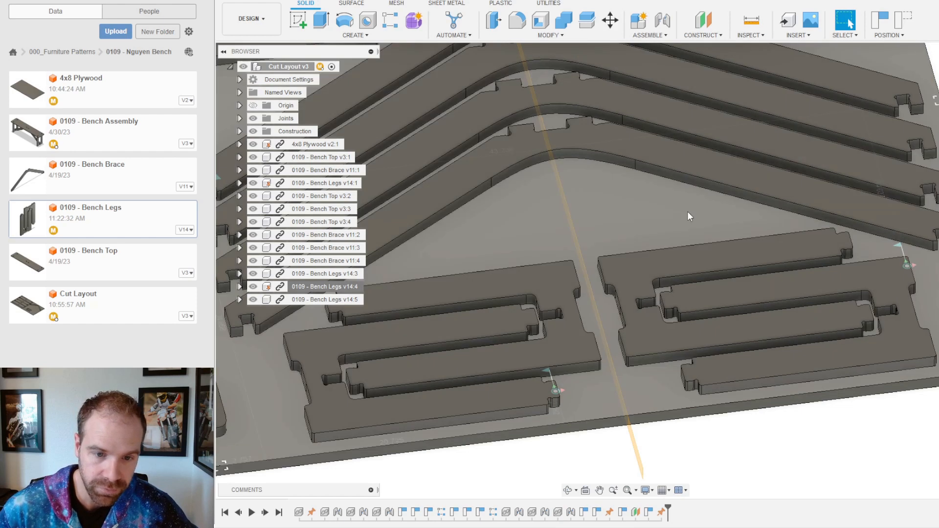
Step: Capture Bench Legs v14:5's new position and clear the selection
click(544, 285)
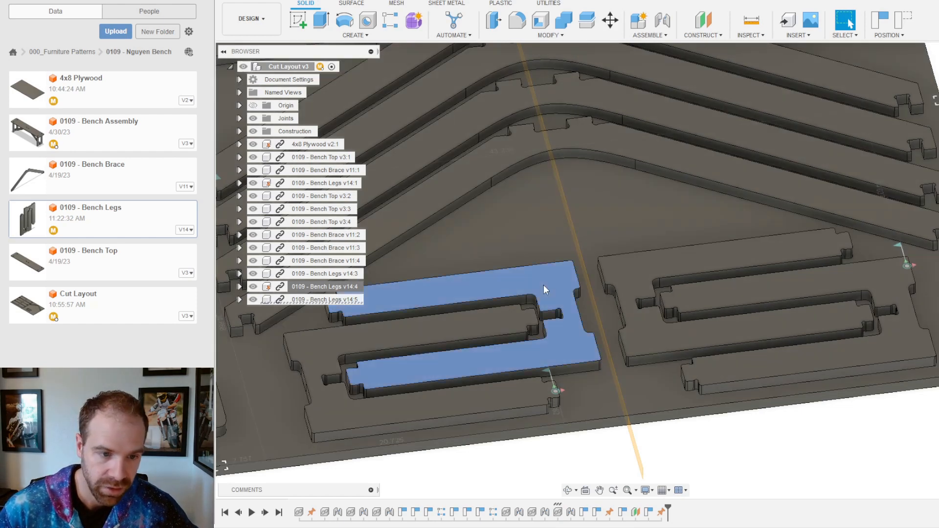
right_click(299, 300)
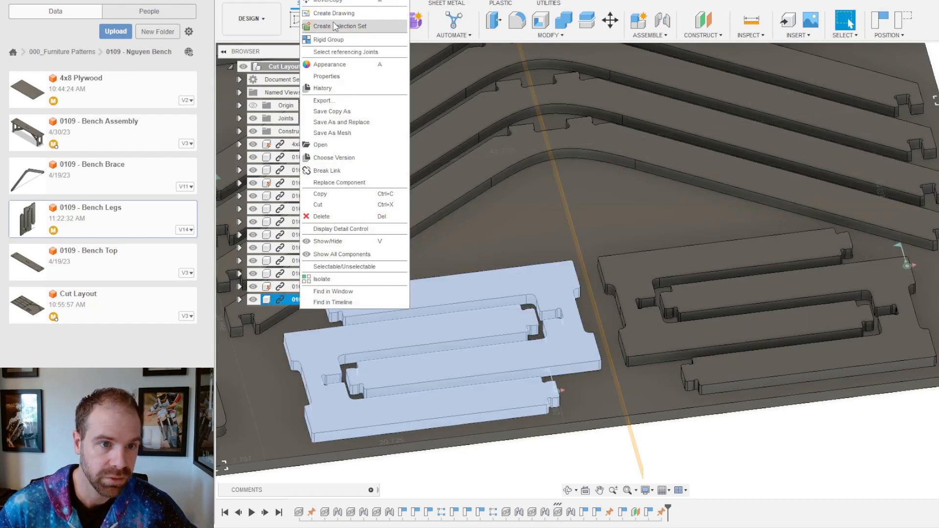
click(334, 0)
click(847, 20)
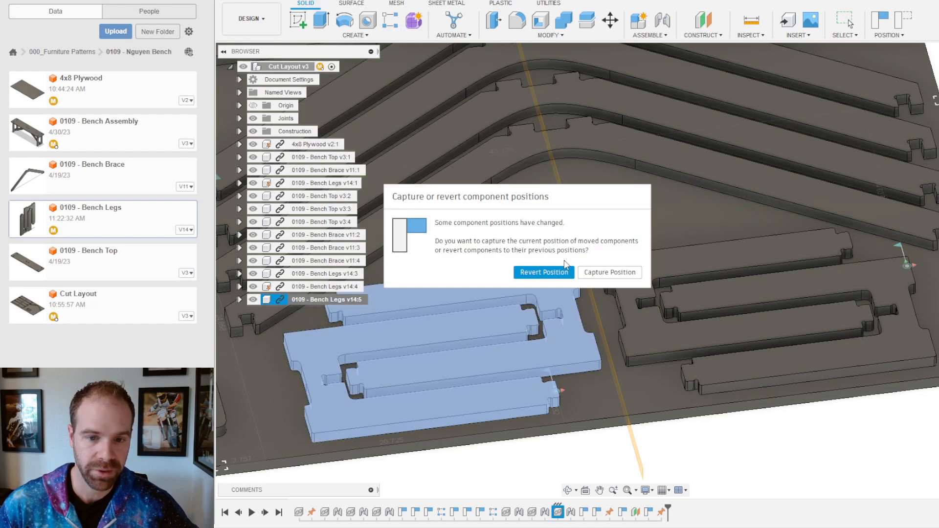
click(604, 273)
click(837, 431)
scroll(807, 411, down, 5)
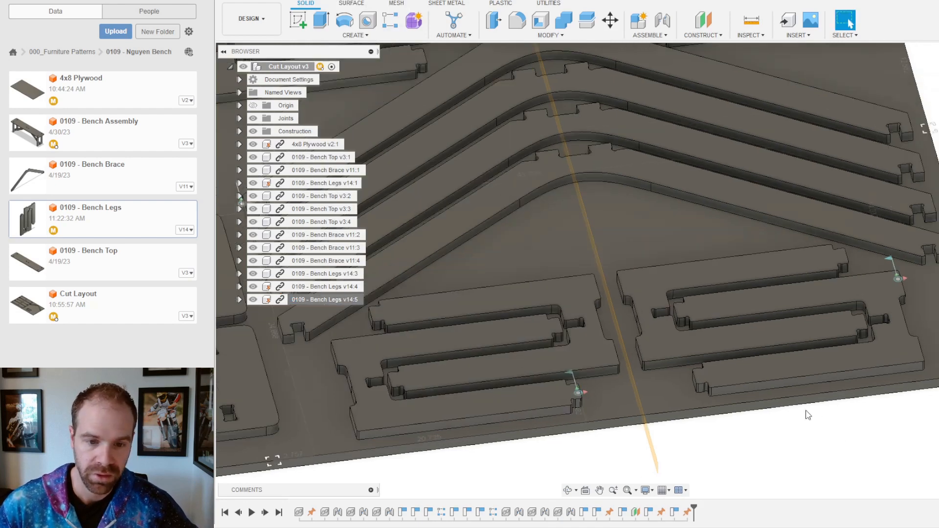
shift+middle_drag(656, 254, 625, 299)
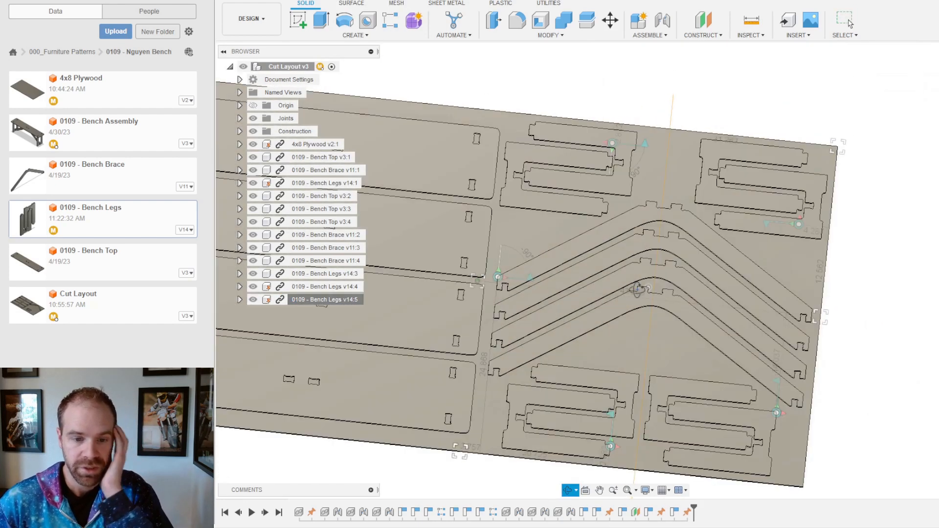
mouse_move(733, 258)
shift+middle_down()
mouse_move(744, 274)
mouse_move(734, 248)
shift+middle_up()
scroll(651, 193, up, 8)
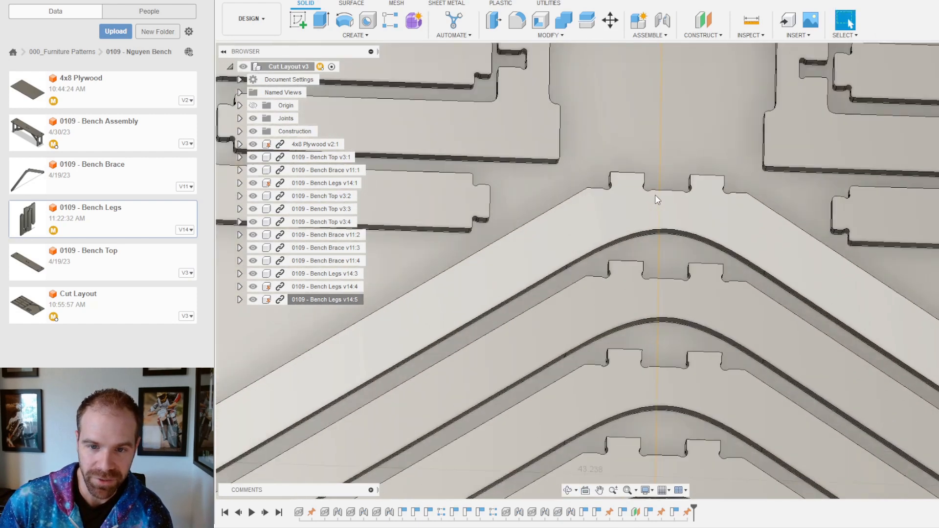
shift+middle_drag(655, 184, 579, 175)
scroll(667, 169, up, 5)
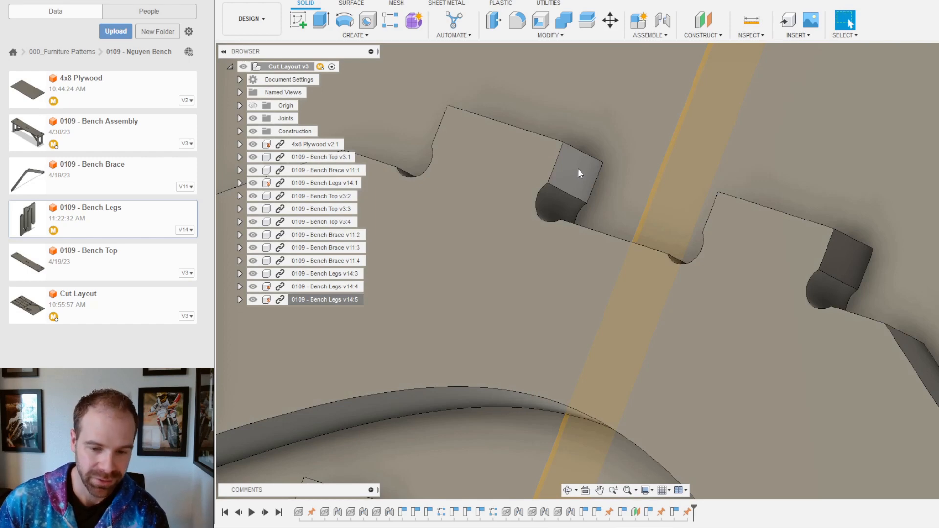
scroll(626, 186, down, 8)
scroll(644, 287, down, 6)
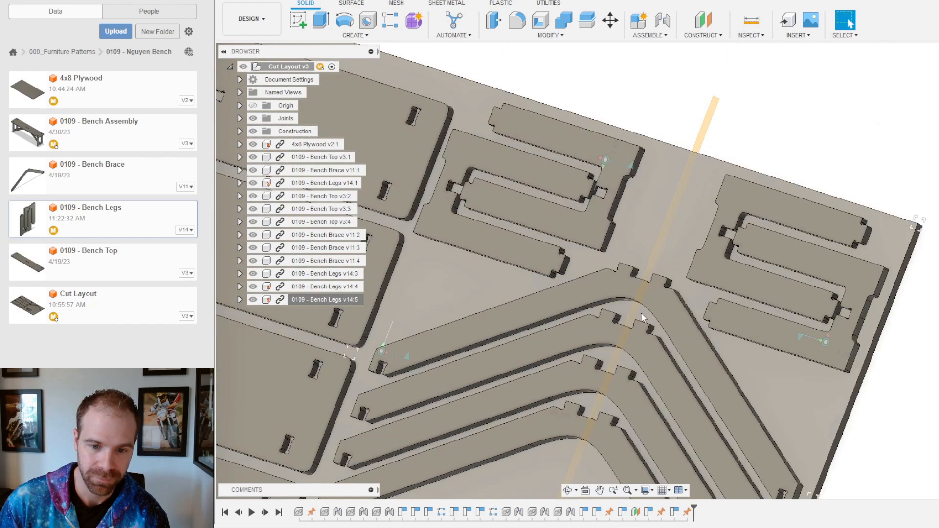
shift+middle_drag(632, 320, 667, 318)
scroll(637, 364, down, 3)
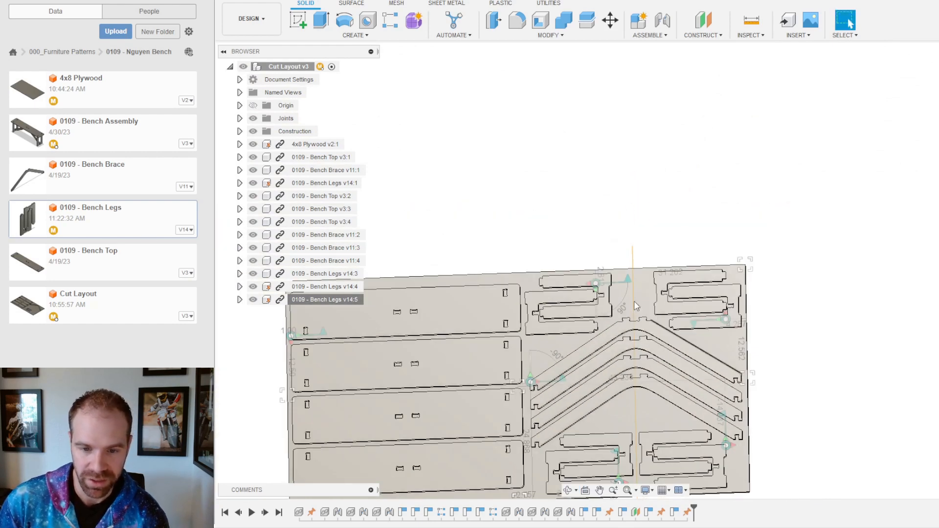
scroll(645, 354, up, 5)
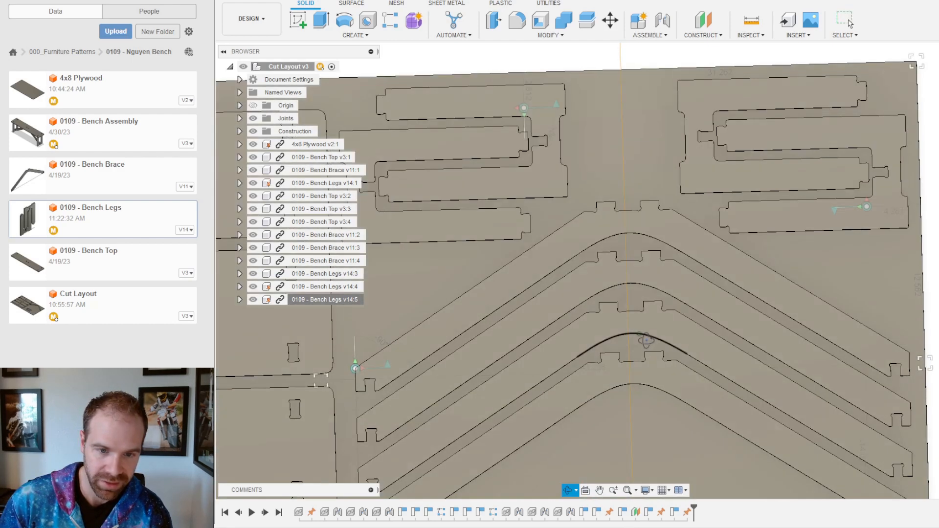
scroll(704, 242, up, 3)
scroll(717, 242, down, 2)
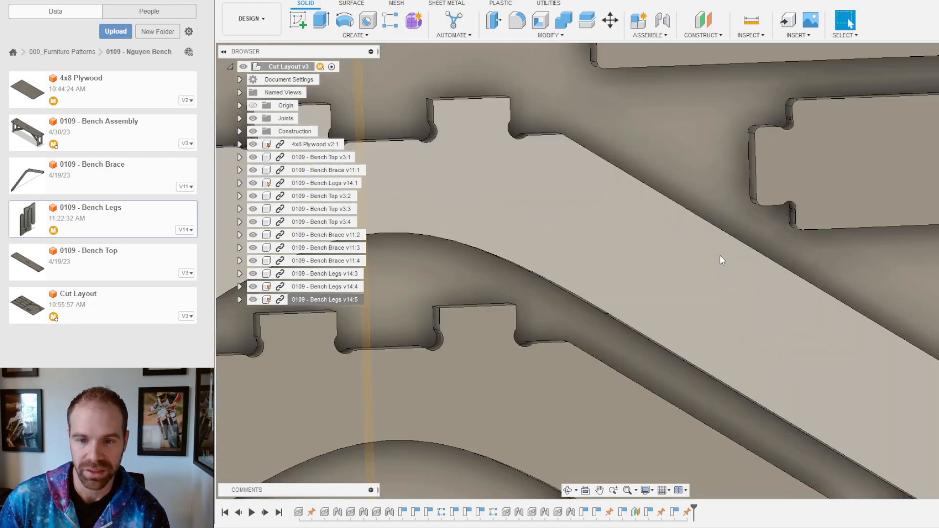
scroll(598, 255, down, 3)
scroll(599, 264, down, 5)
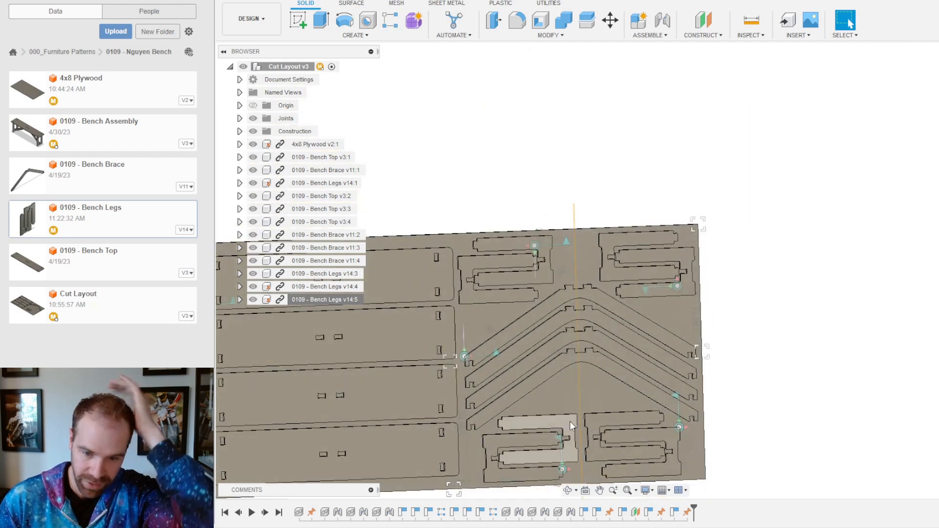
mouse_move(584, 378)
shift+middle_down()
mouse_move(576, 369)
mouse_move(581, 379)
shift+middle_up()
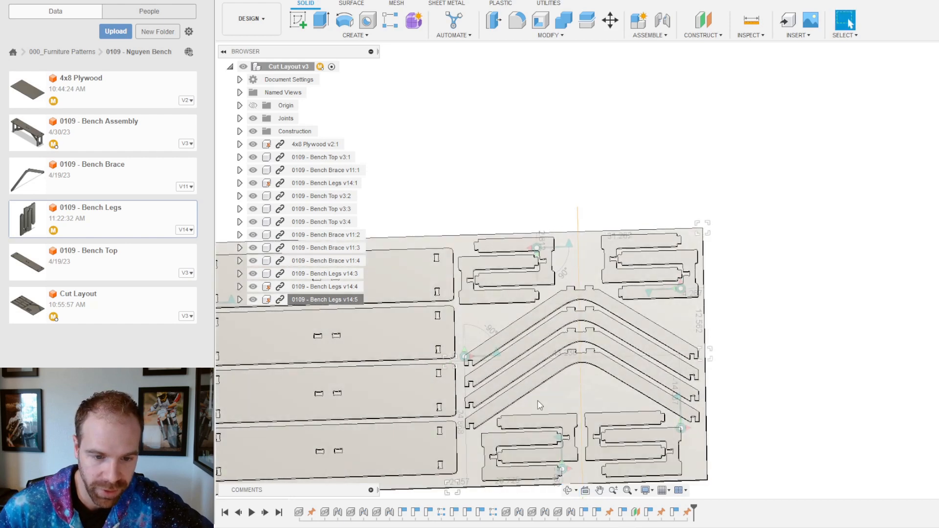
scroll(539, 401, up, 4)
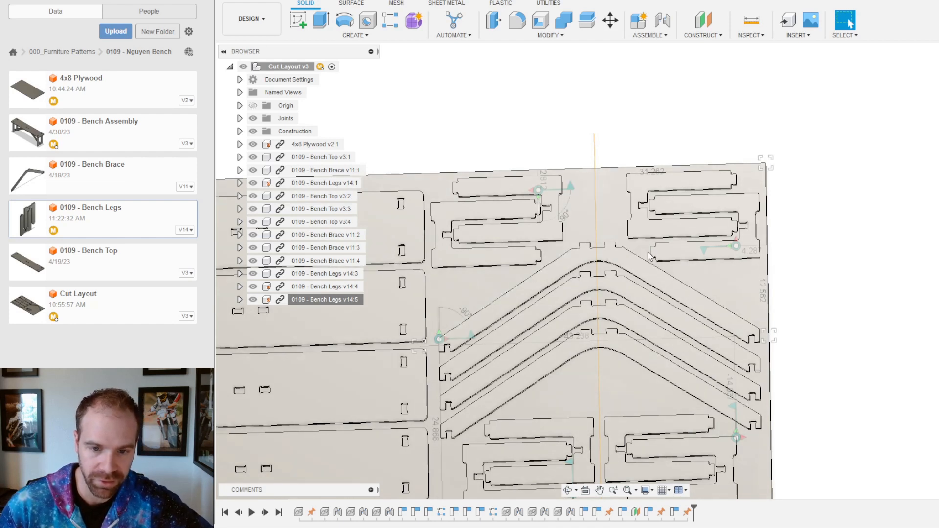
scroll(583, 276, down, 3)
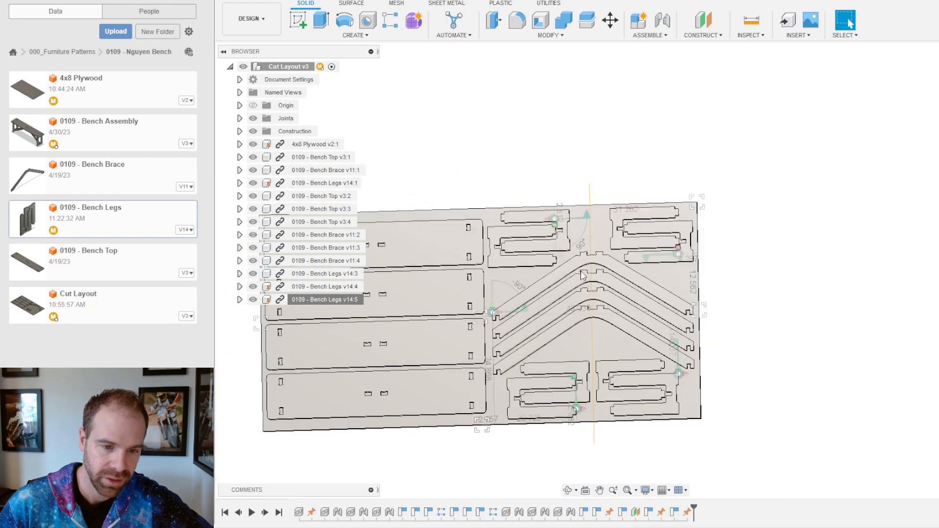
scroll(581, 278, down, 2)
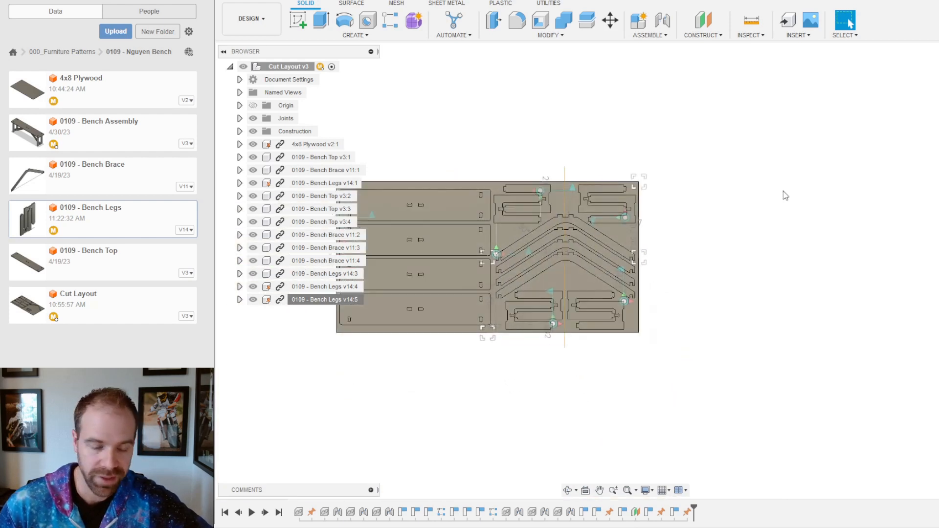
scroll(860, 292, down, 4)
scroll(613, 248, up, 5)
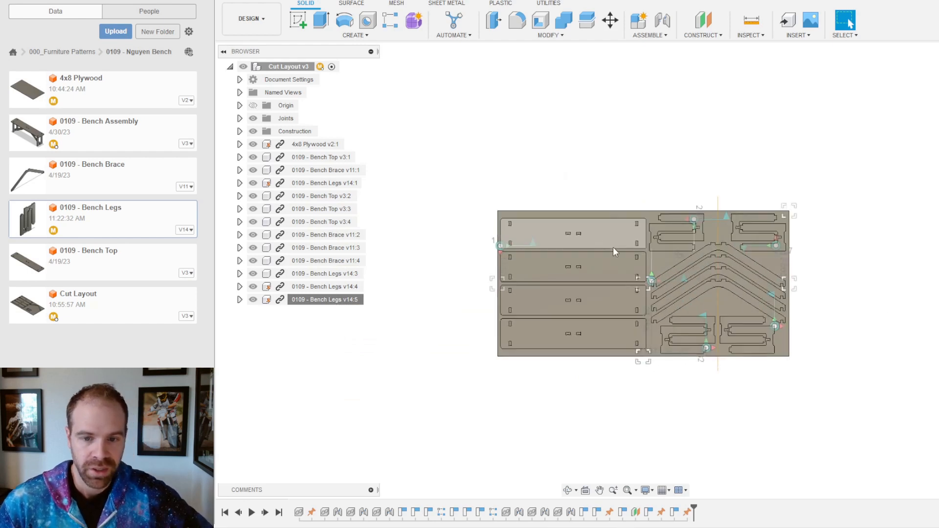
scroll(625, 265, up, 1)
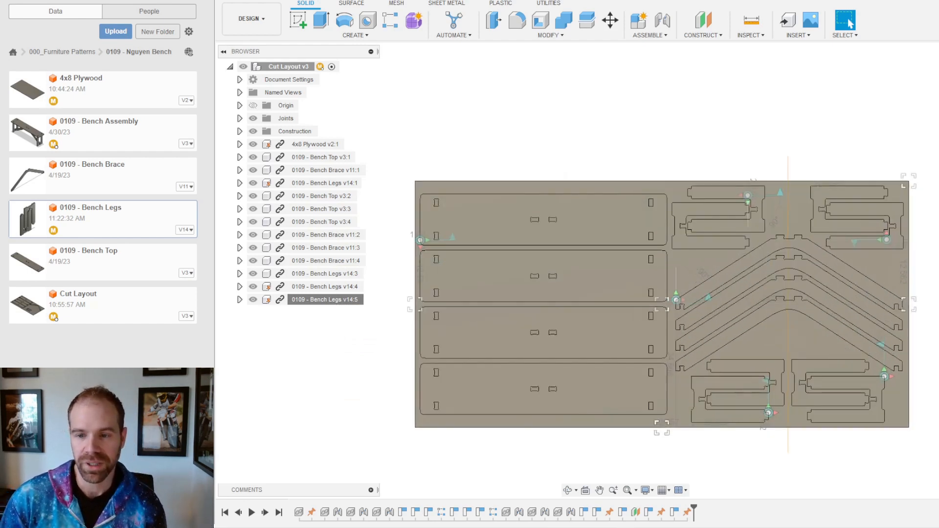